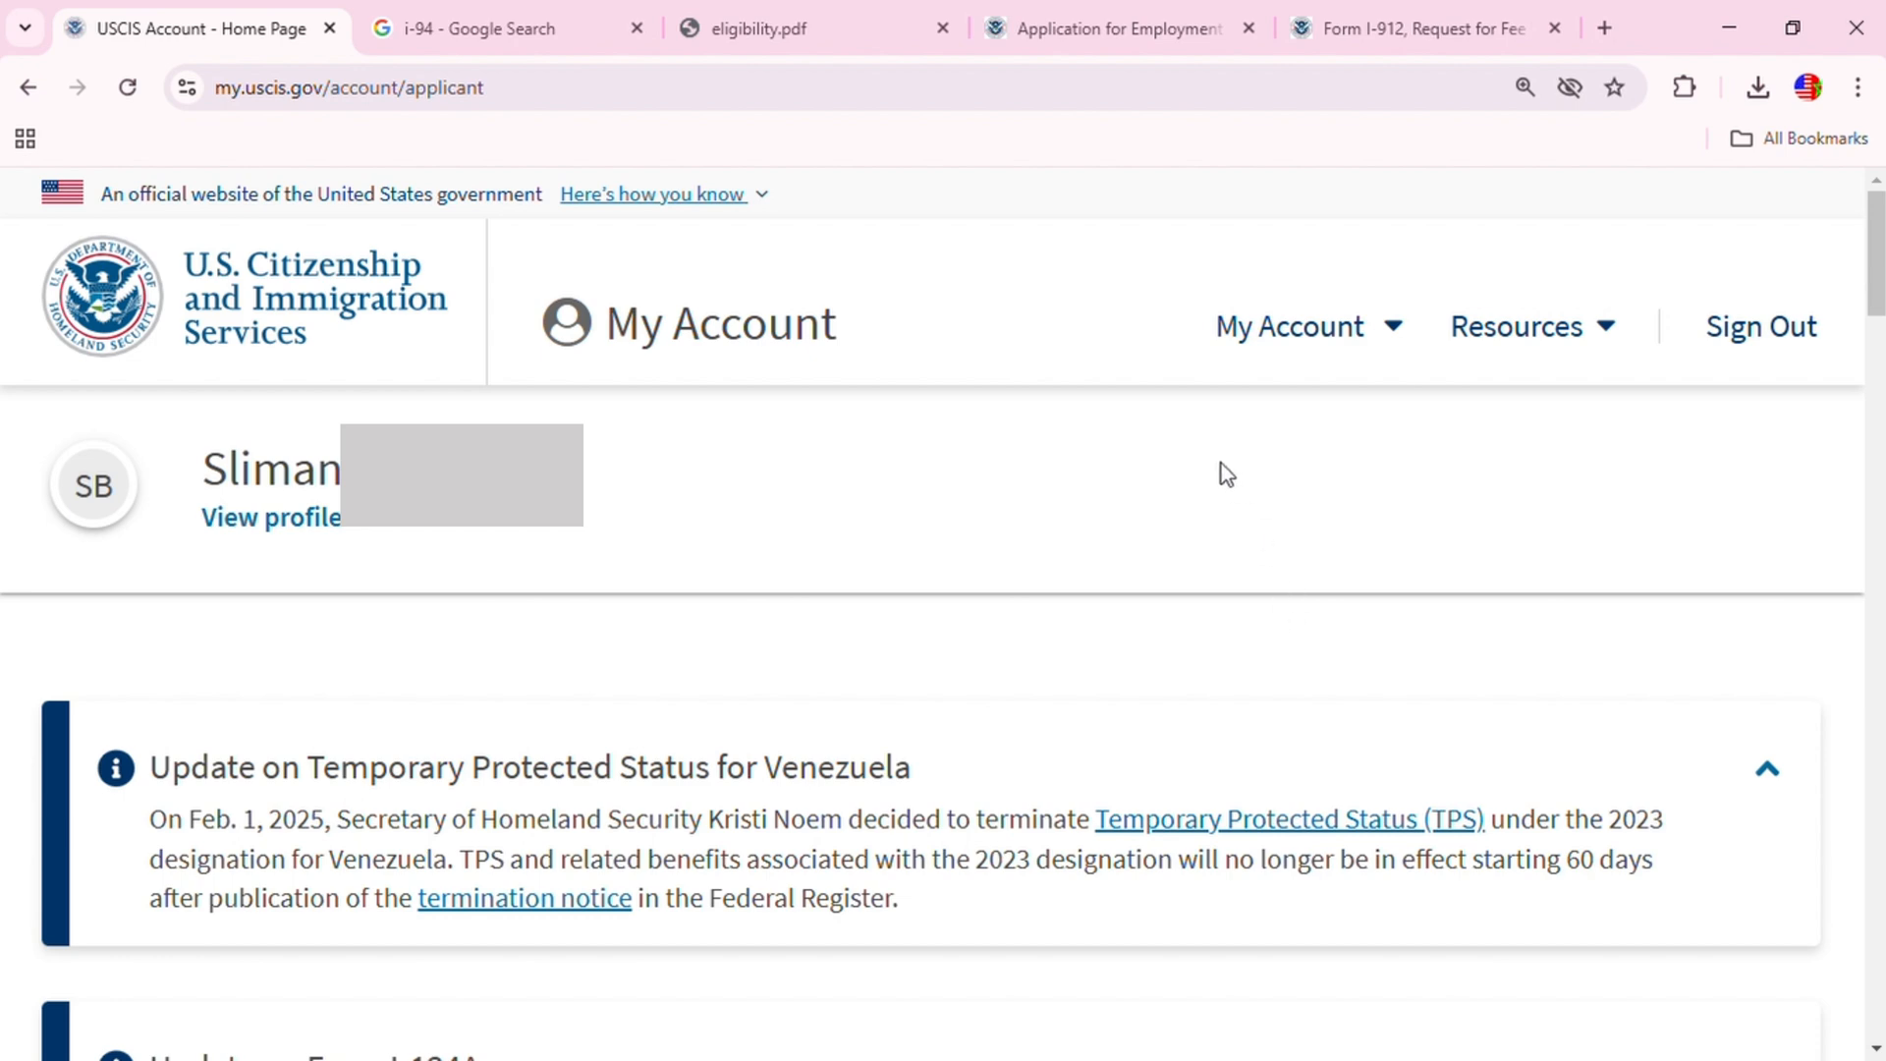
Step: Start filing a form online and choose I-765, Application for Employment Authorization, as the form
left_click(1405, 337)
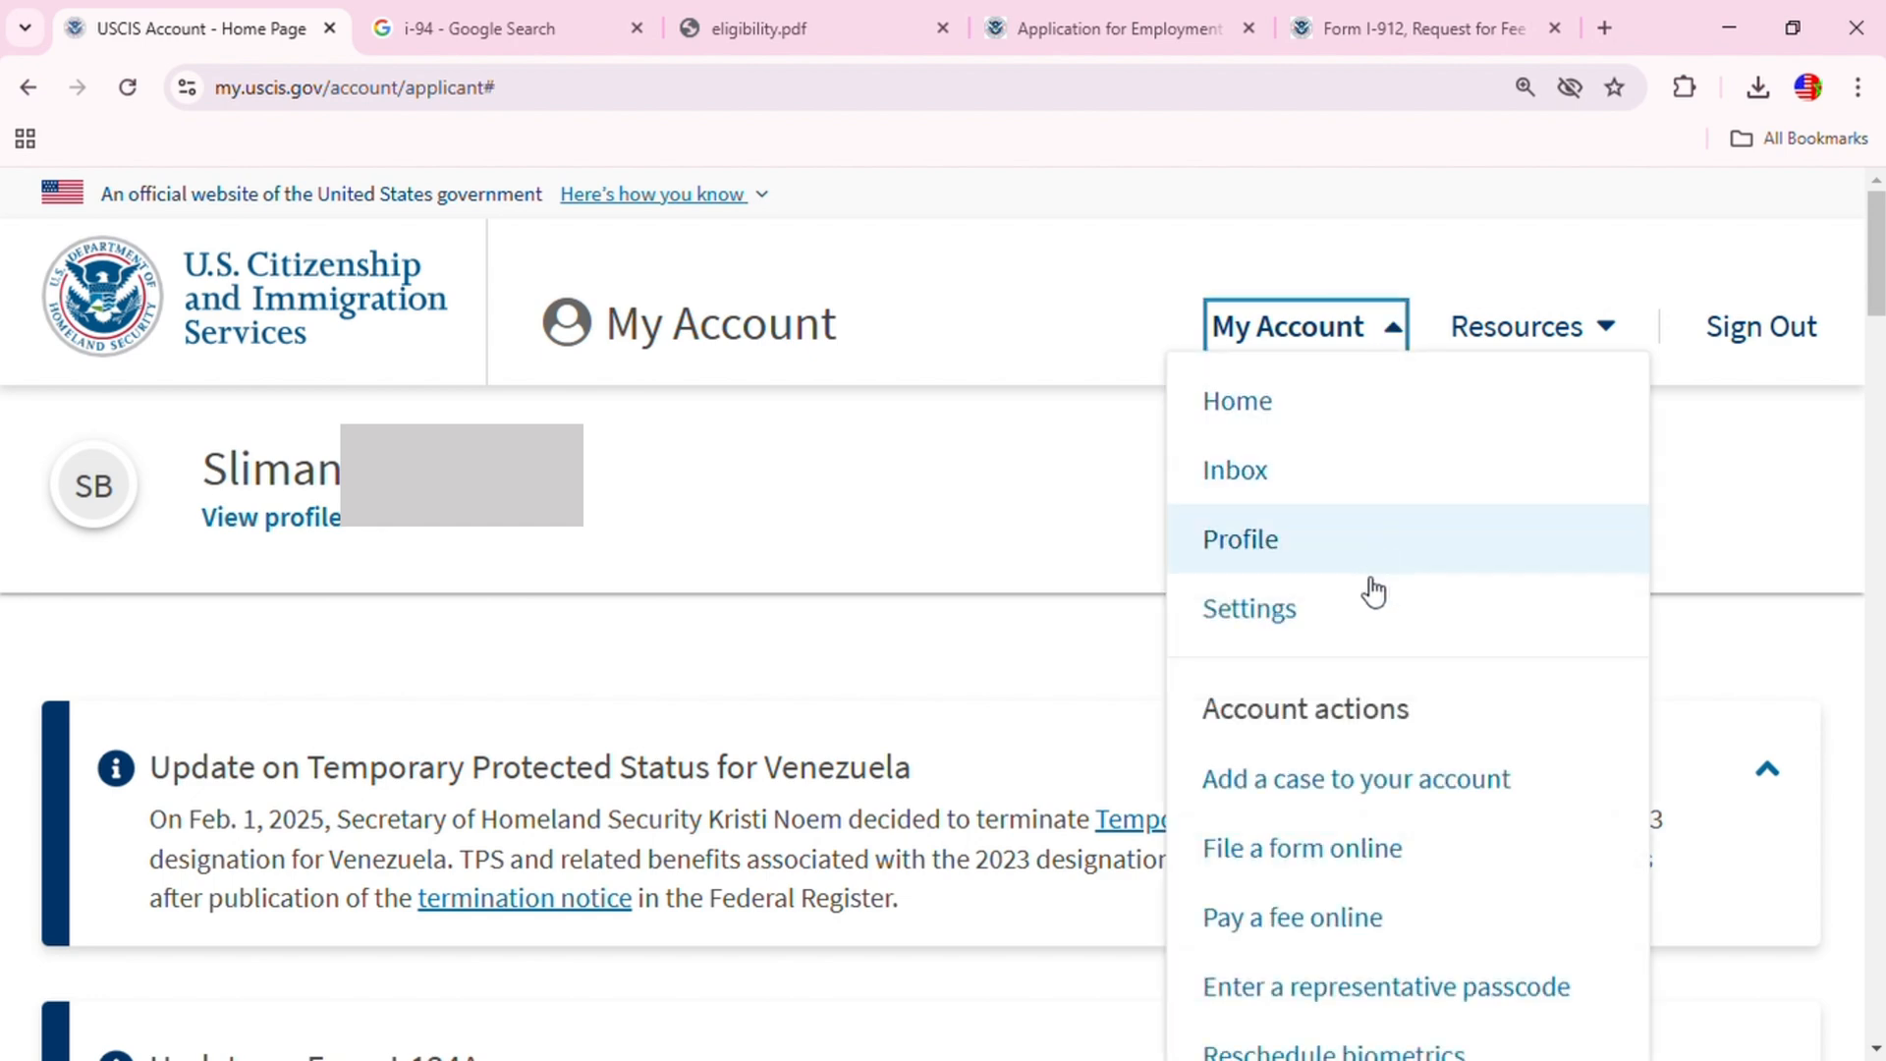
left_click(1409, 864)
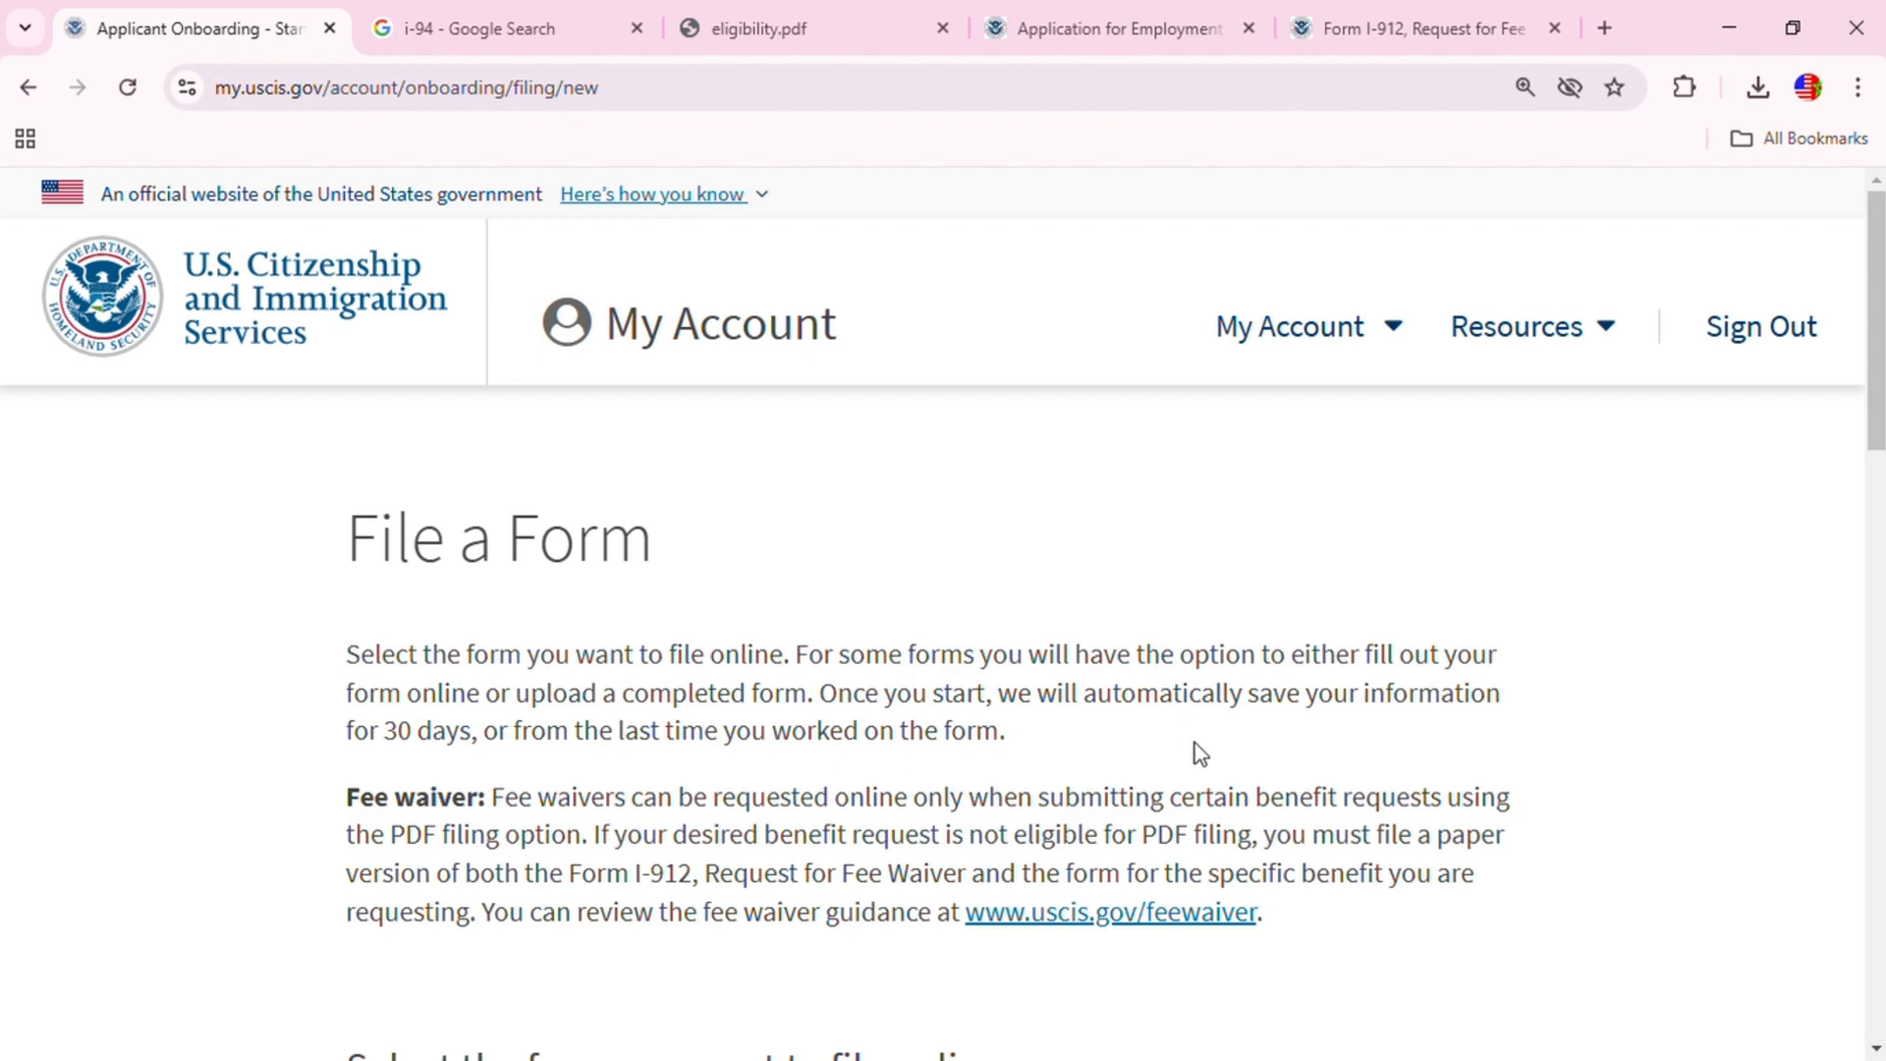
scroll(1140, 741, "down", 3)
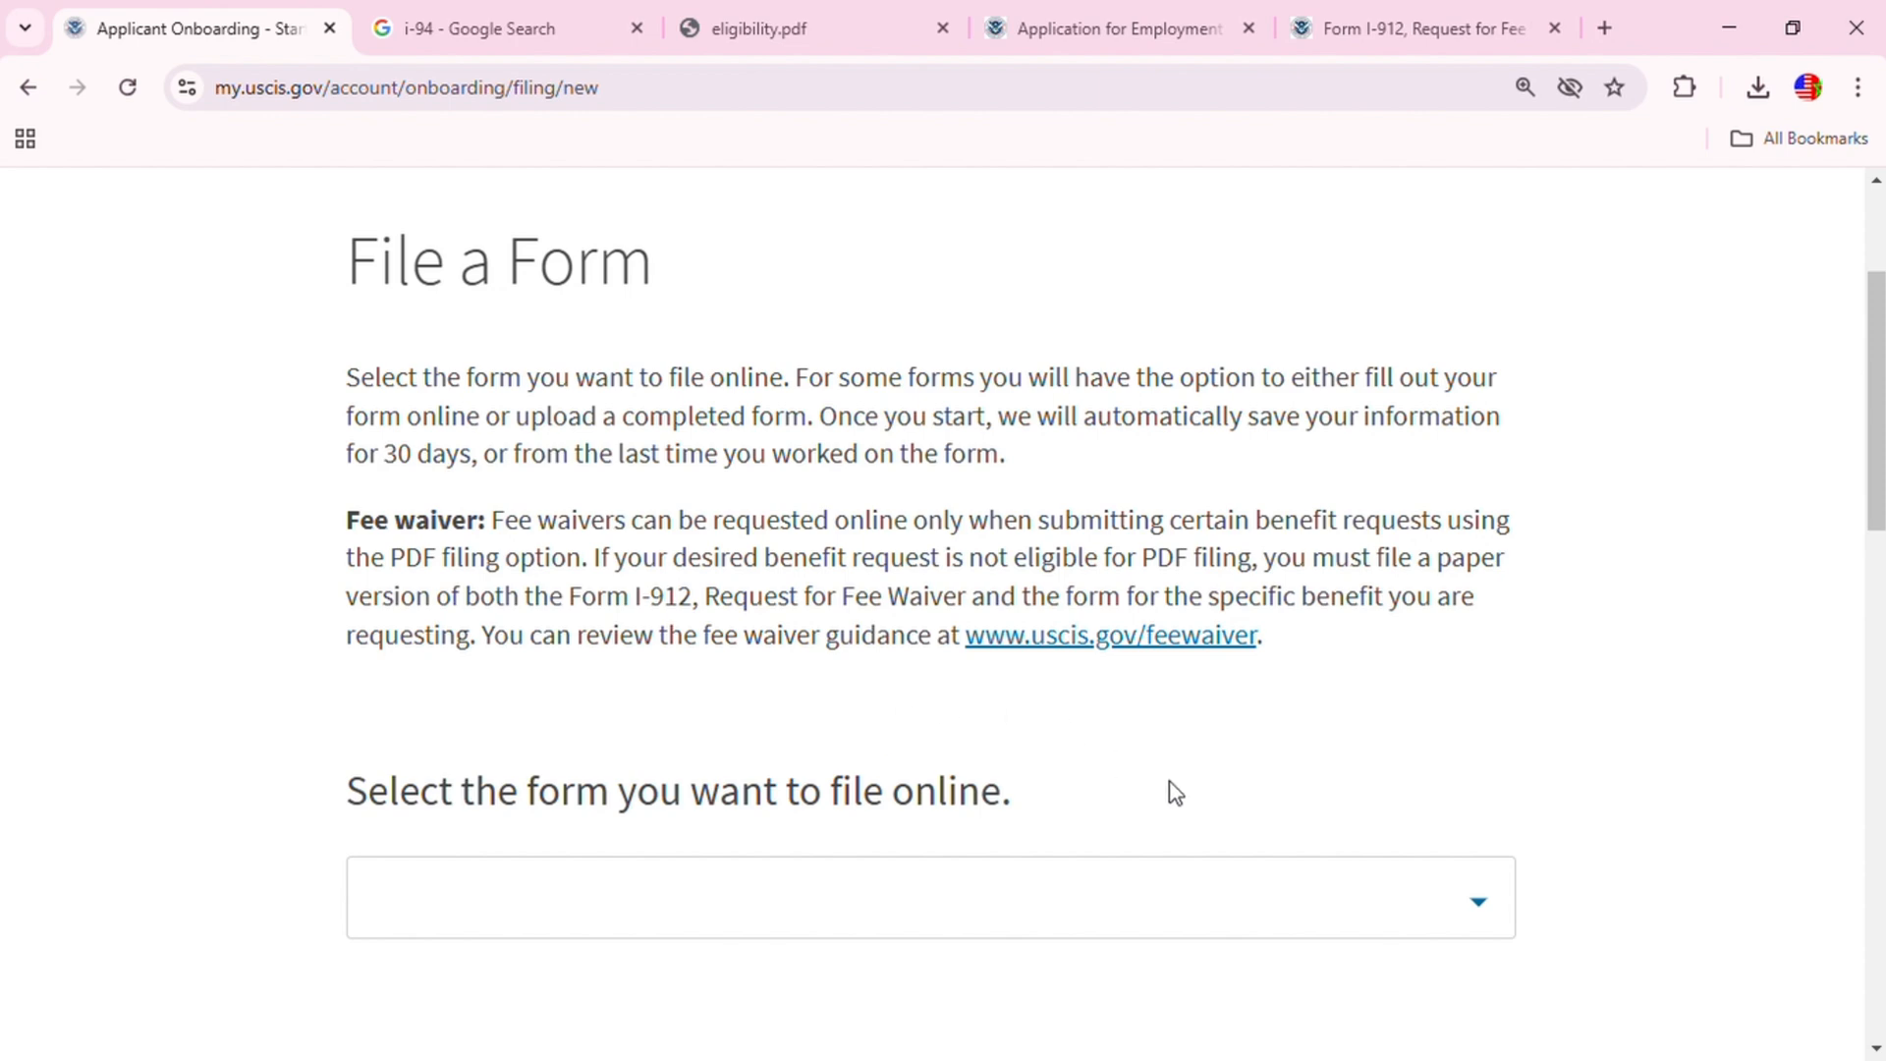
scroll(1187, 786, "down", 1)
left_click(1482, 784)
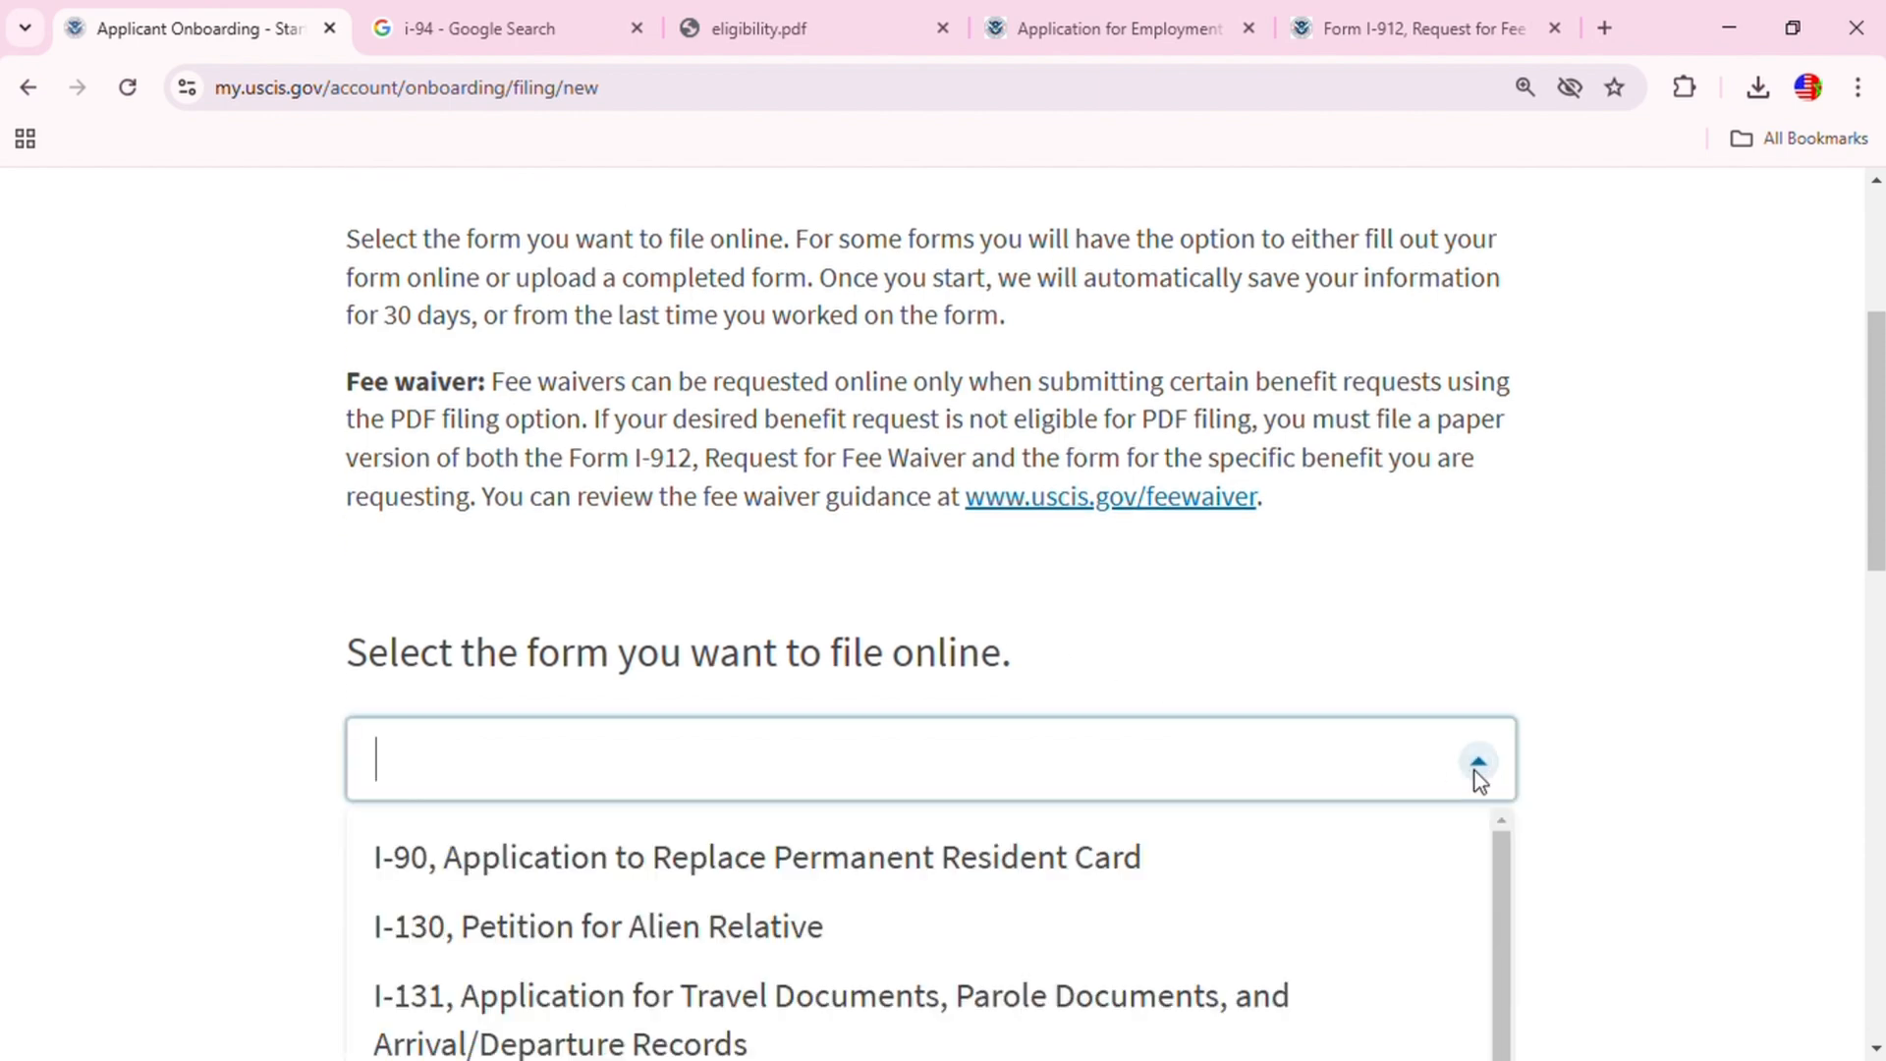
scroll(1368, 874, "down", 1)
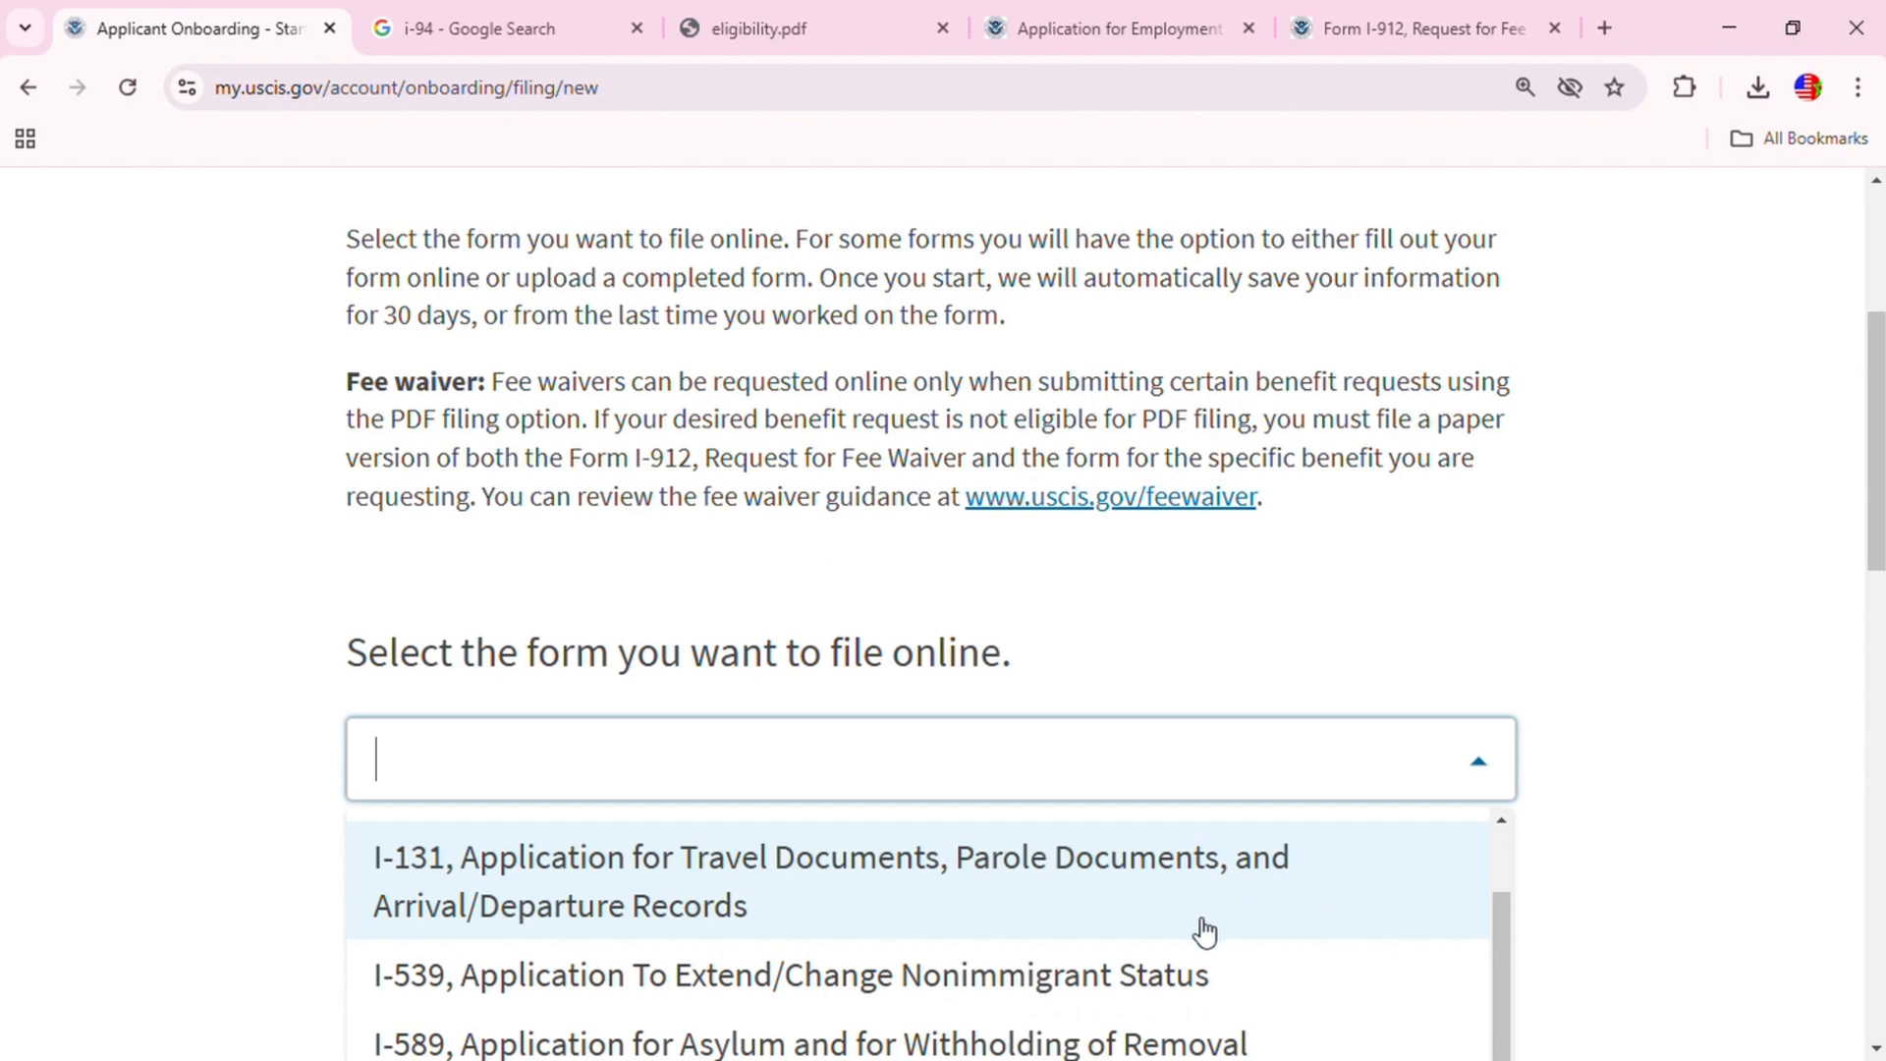
scroll(1201, 930, "down", 1)
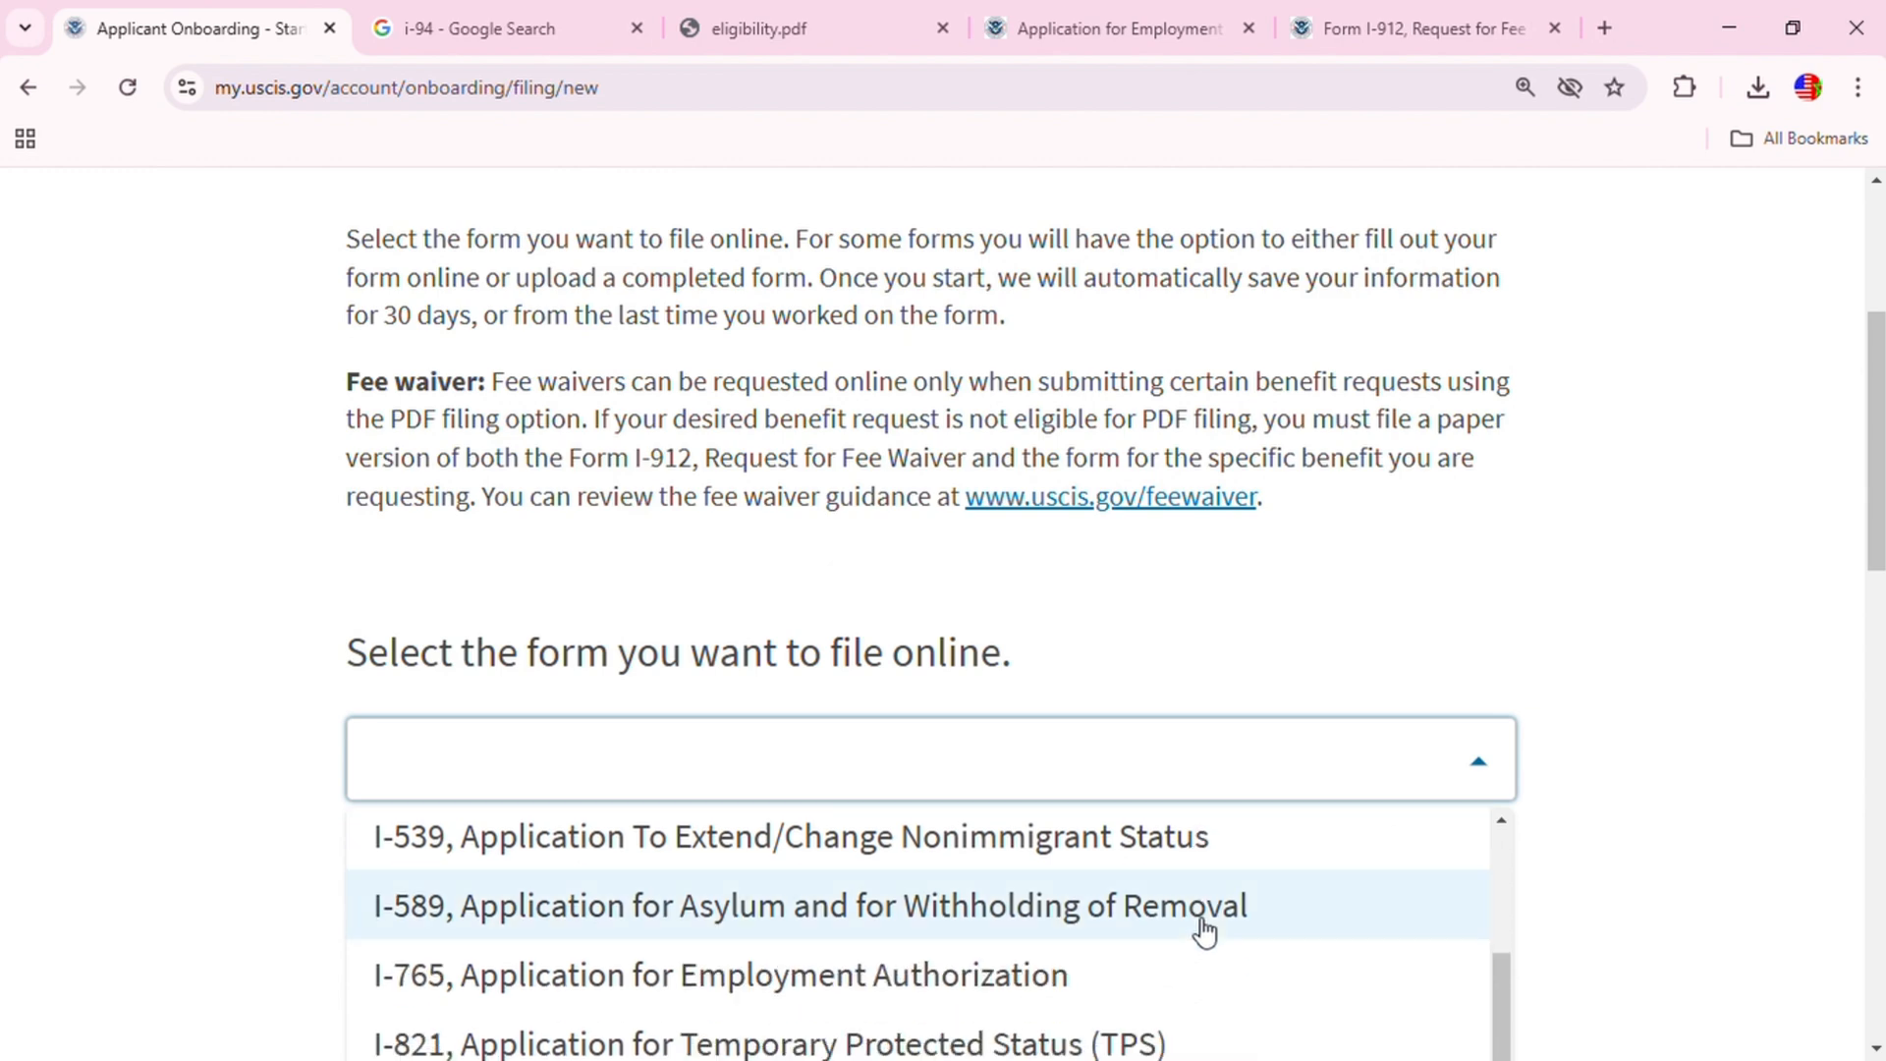
left_click(1100, 978)
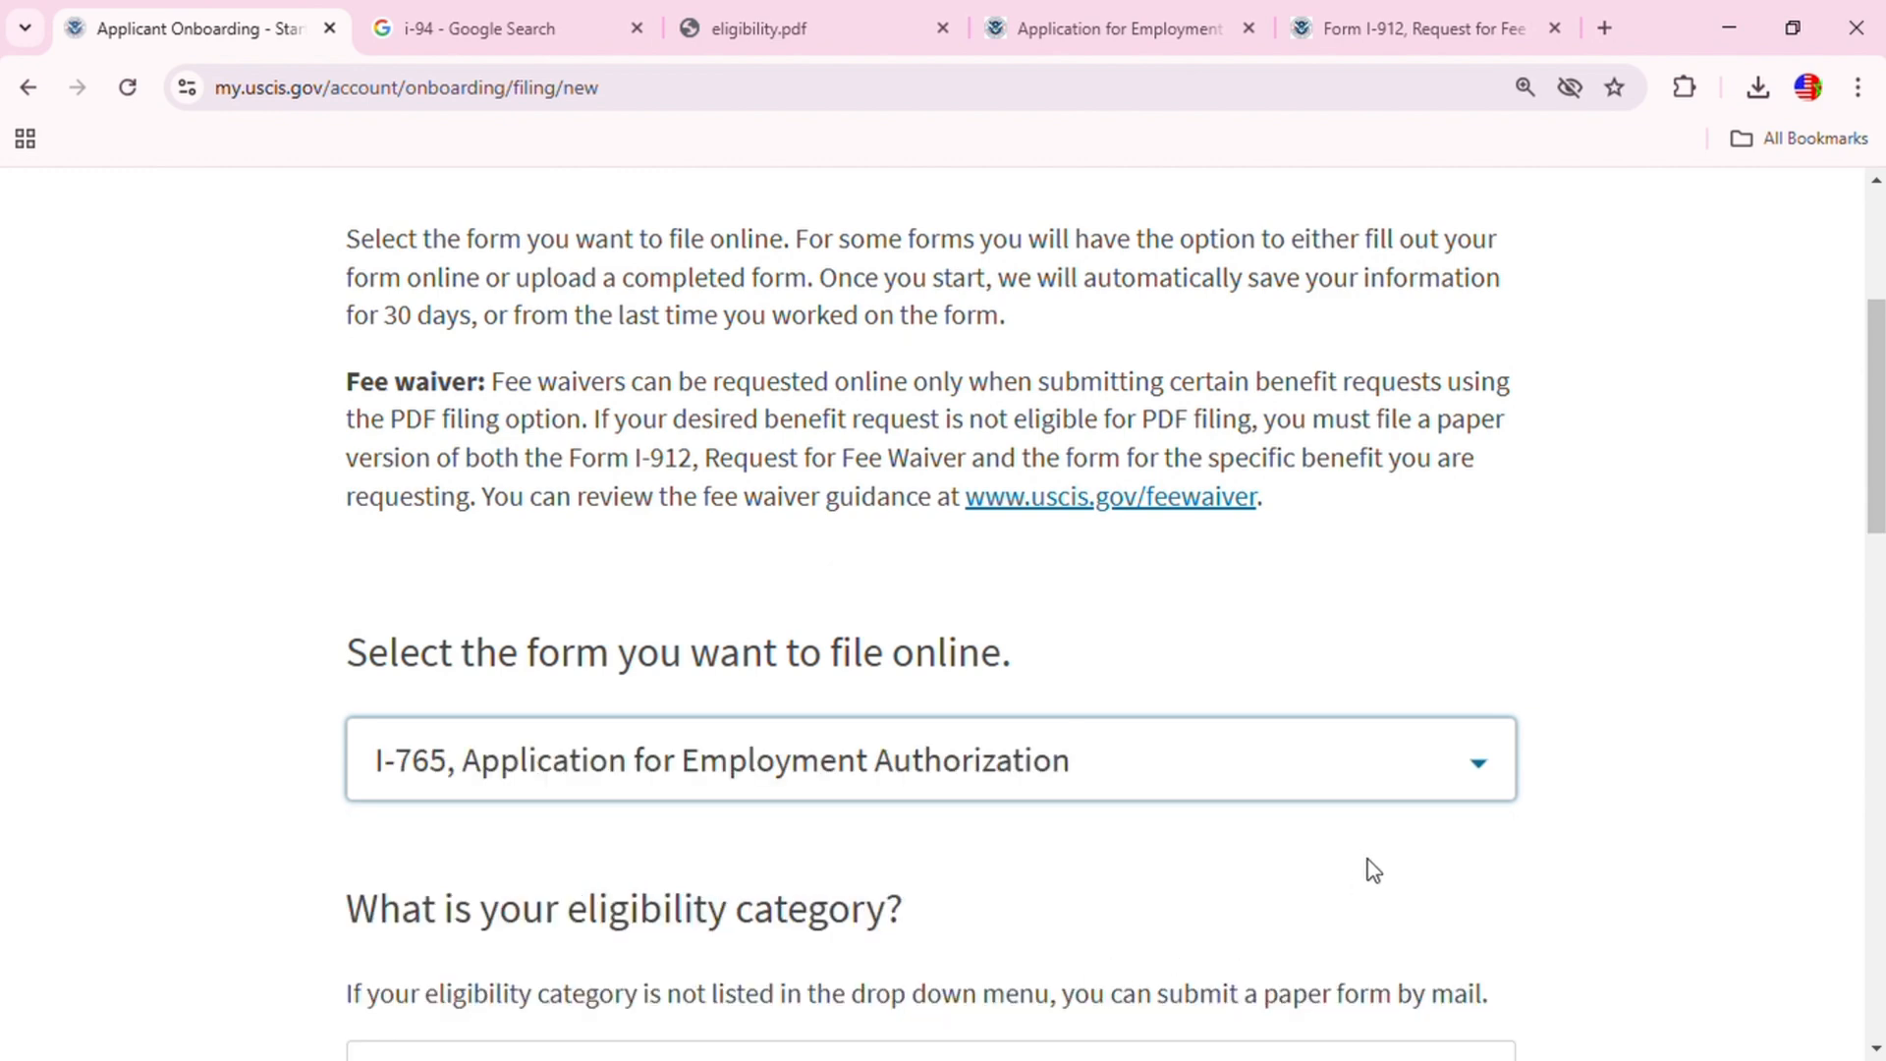
Step: Set the eligibility category to (c)(9) Adjustment Applicant under Section 245 and continue to the filing options
scroll(1365, 865, "down", 4)
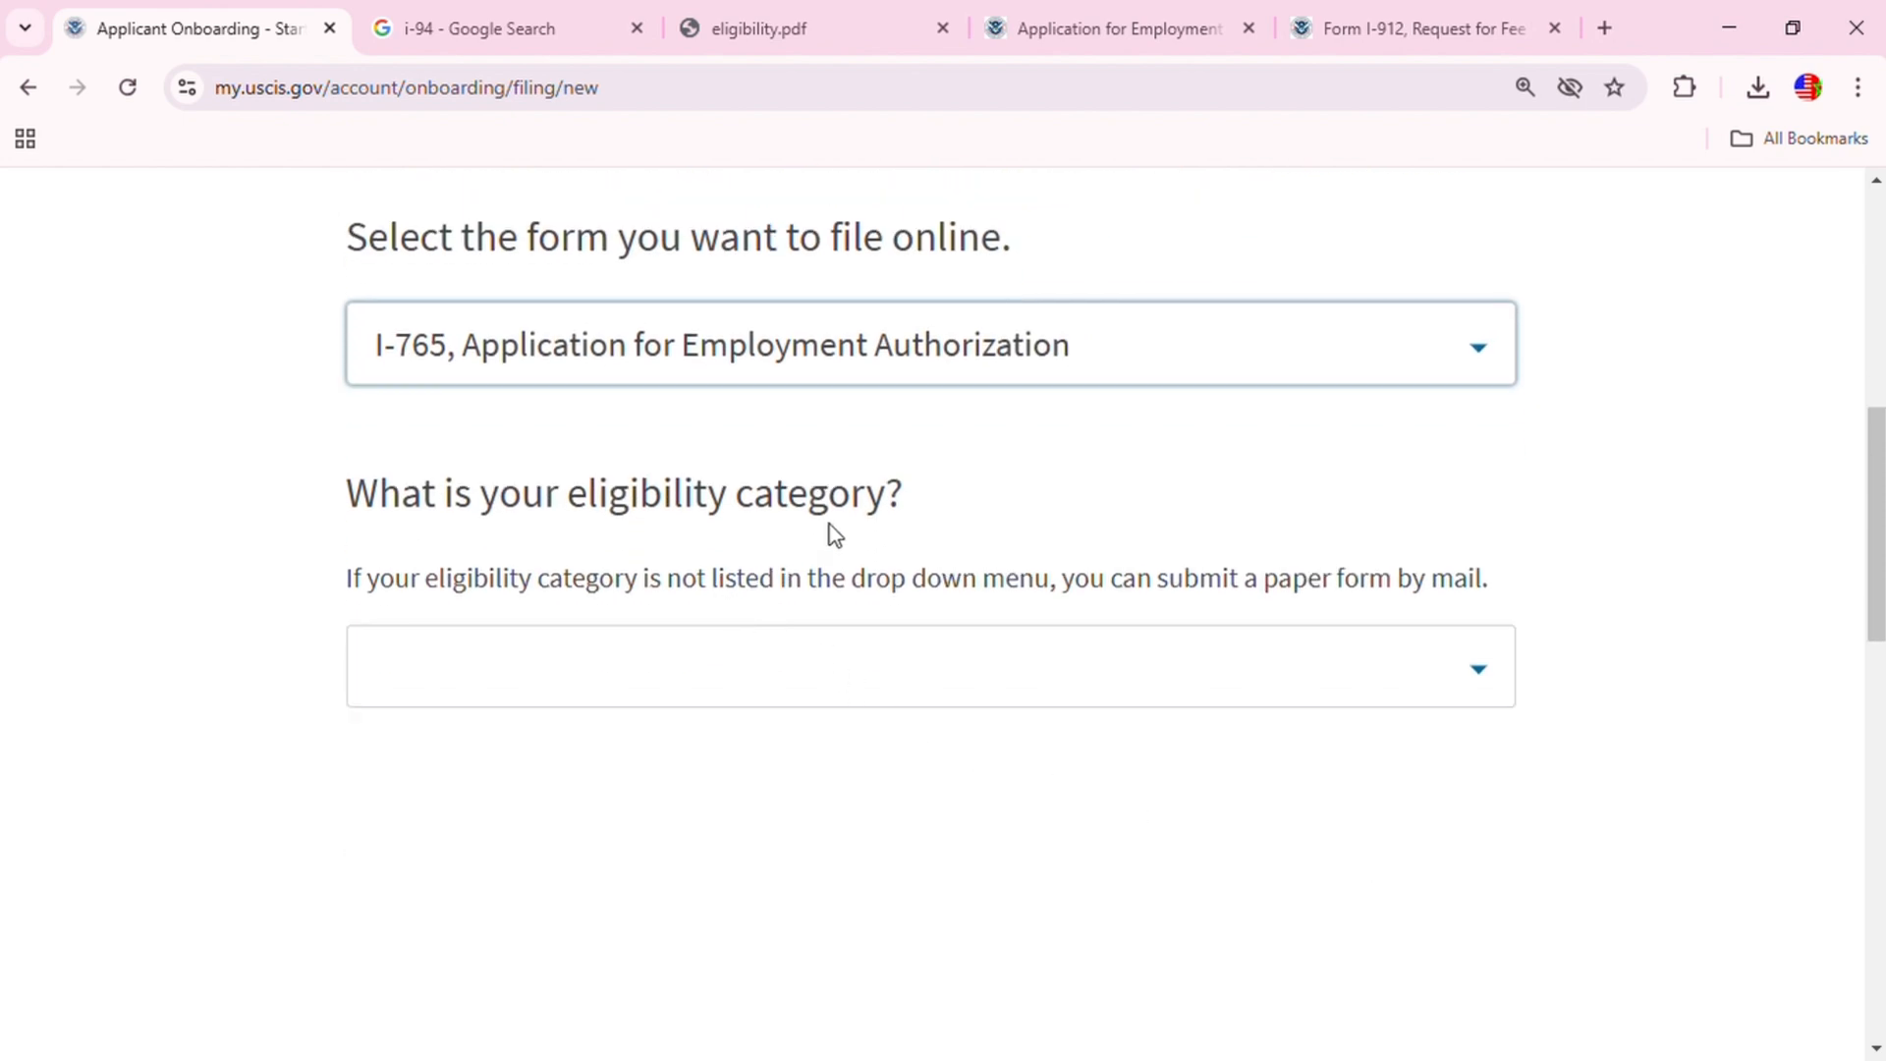
left_click(1478, 669)
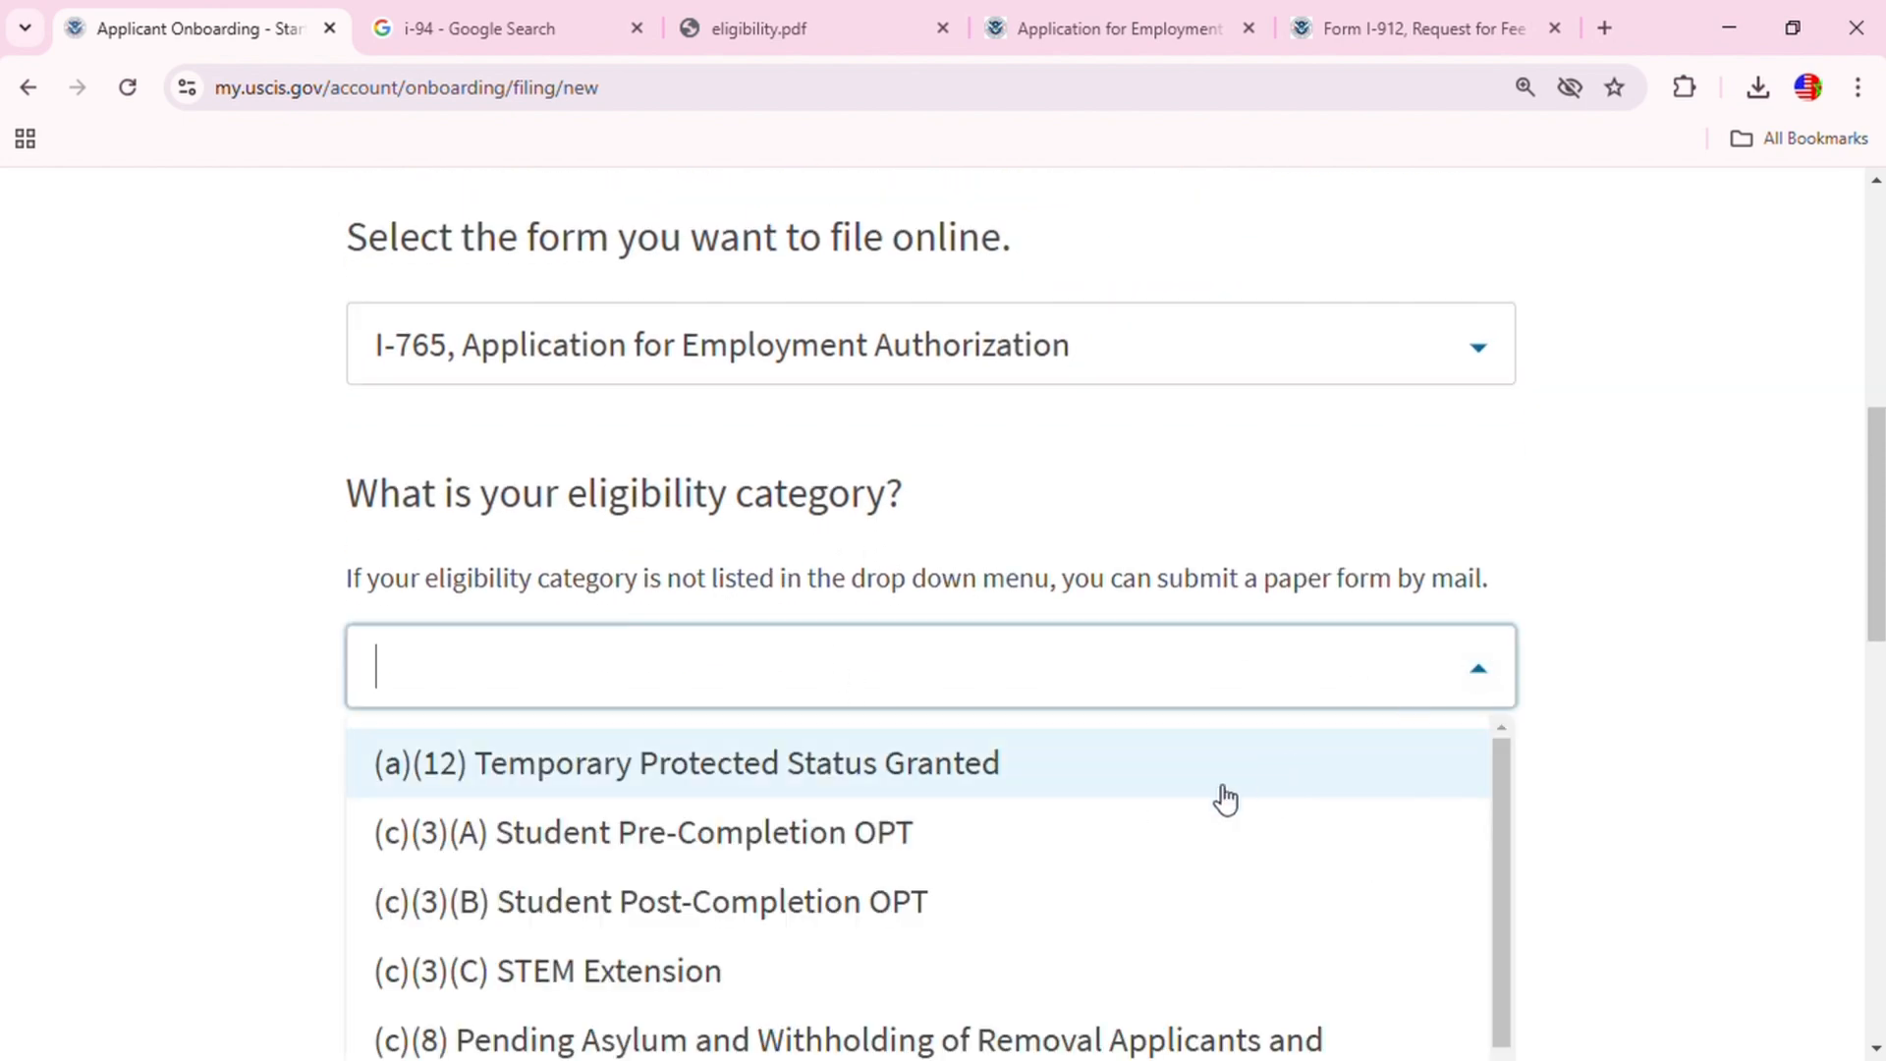
scroll(1209, 801, "down", 3)
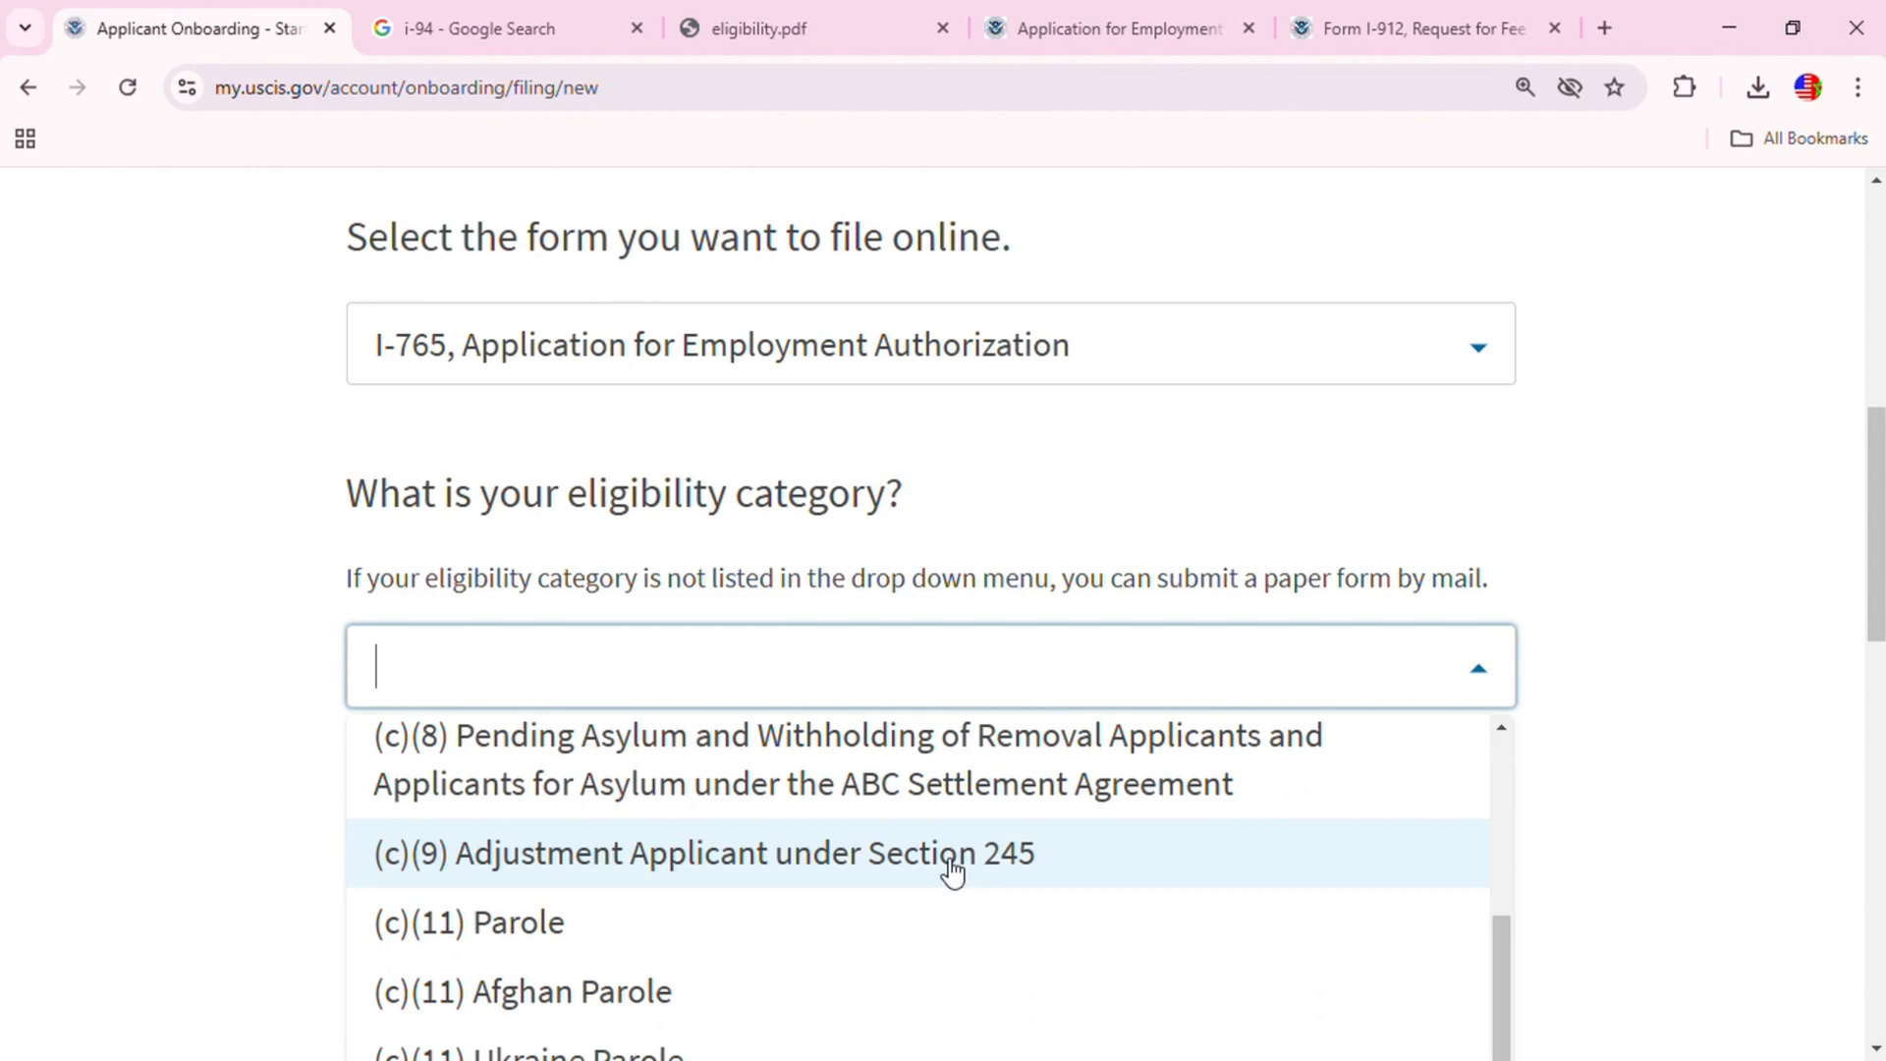
left_click(951, 871)
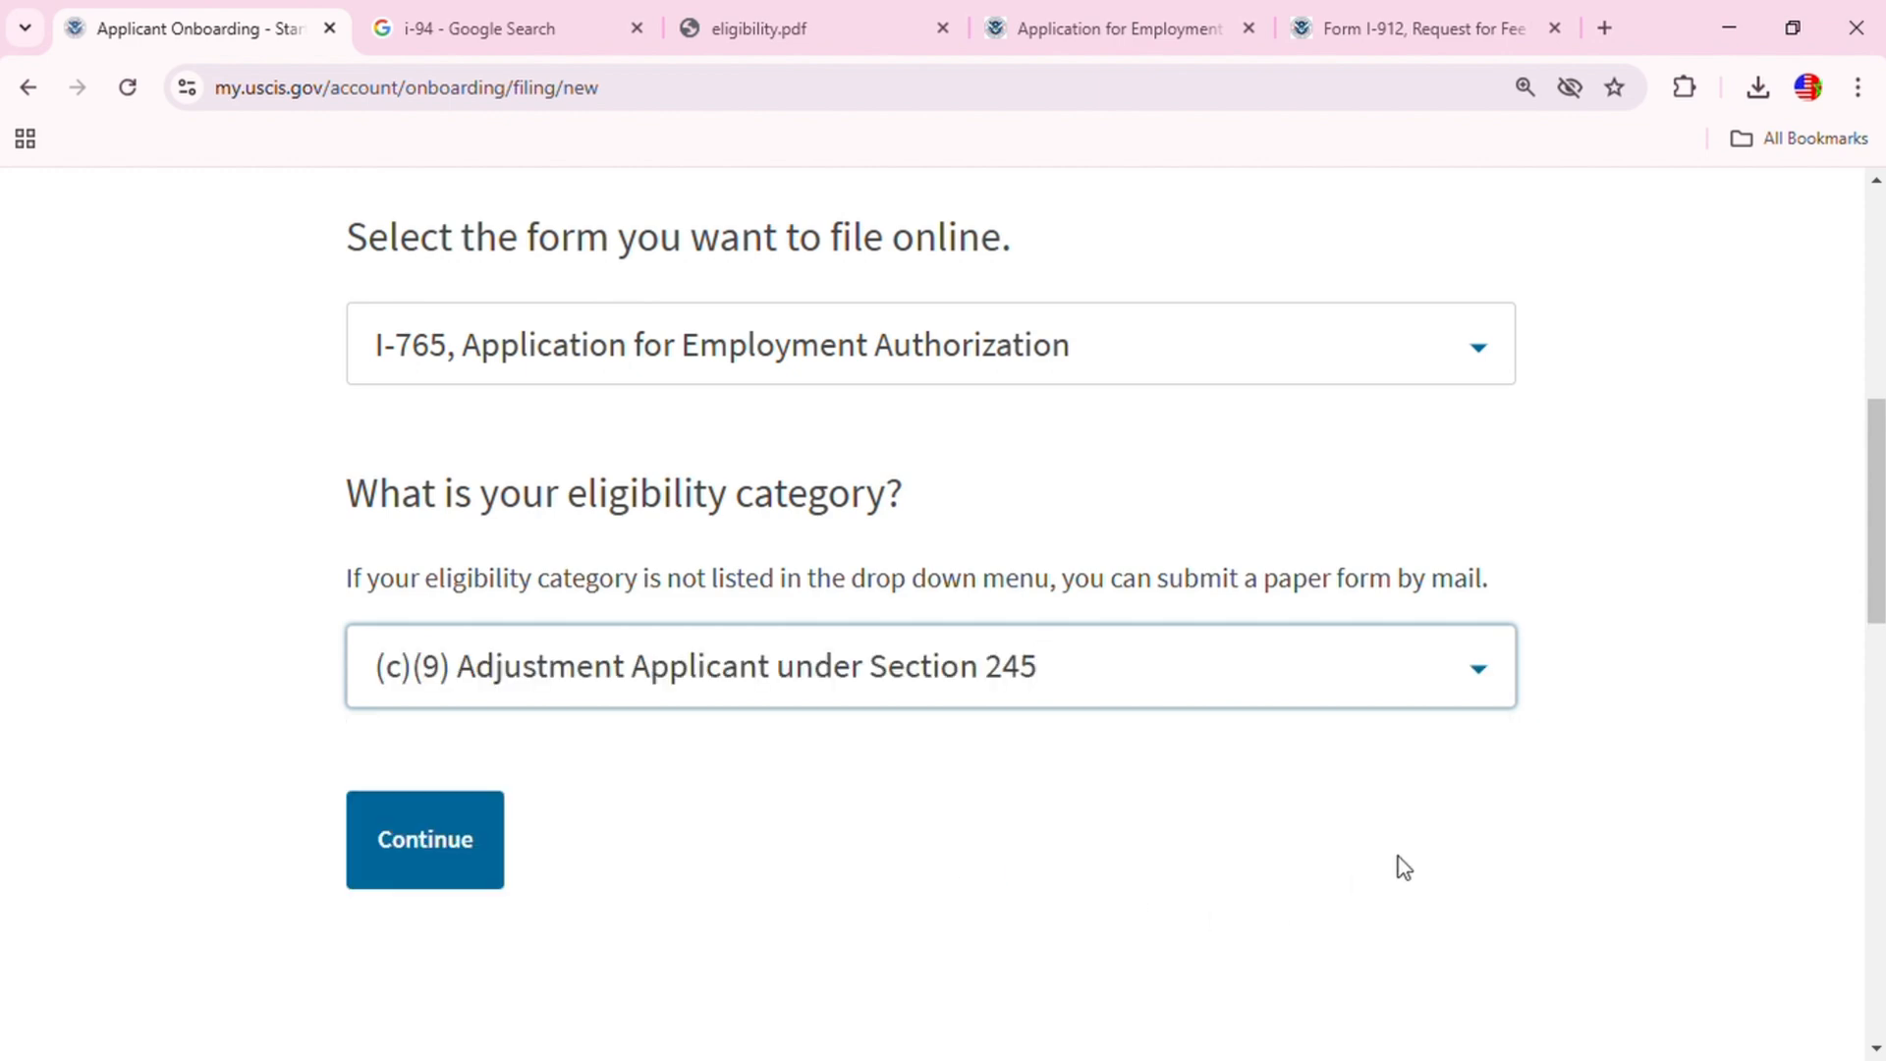
left_click(482, 862)
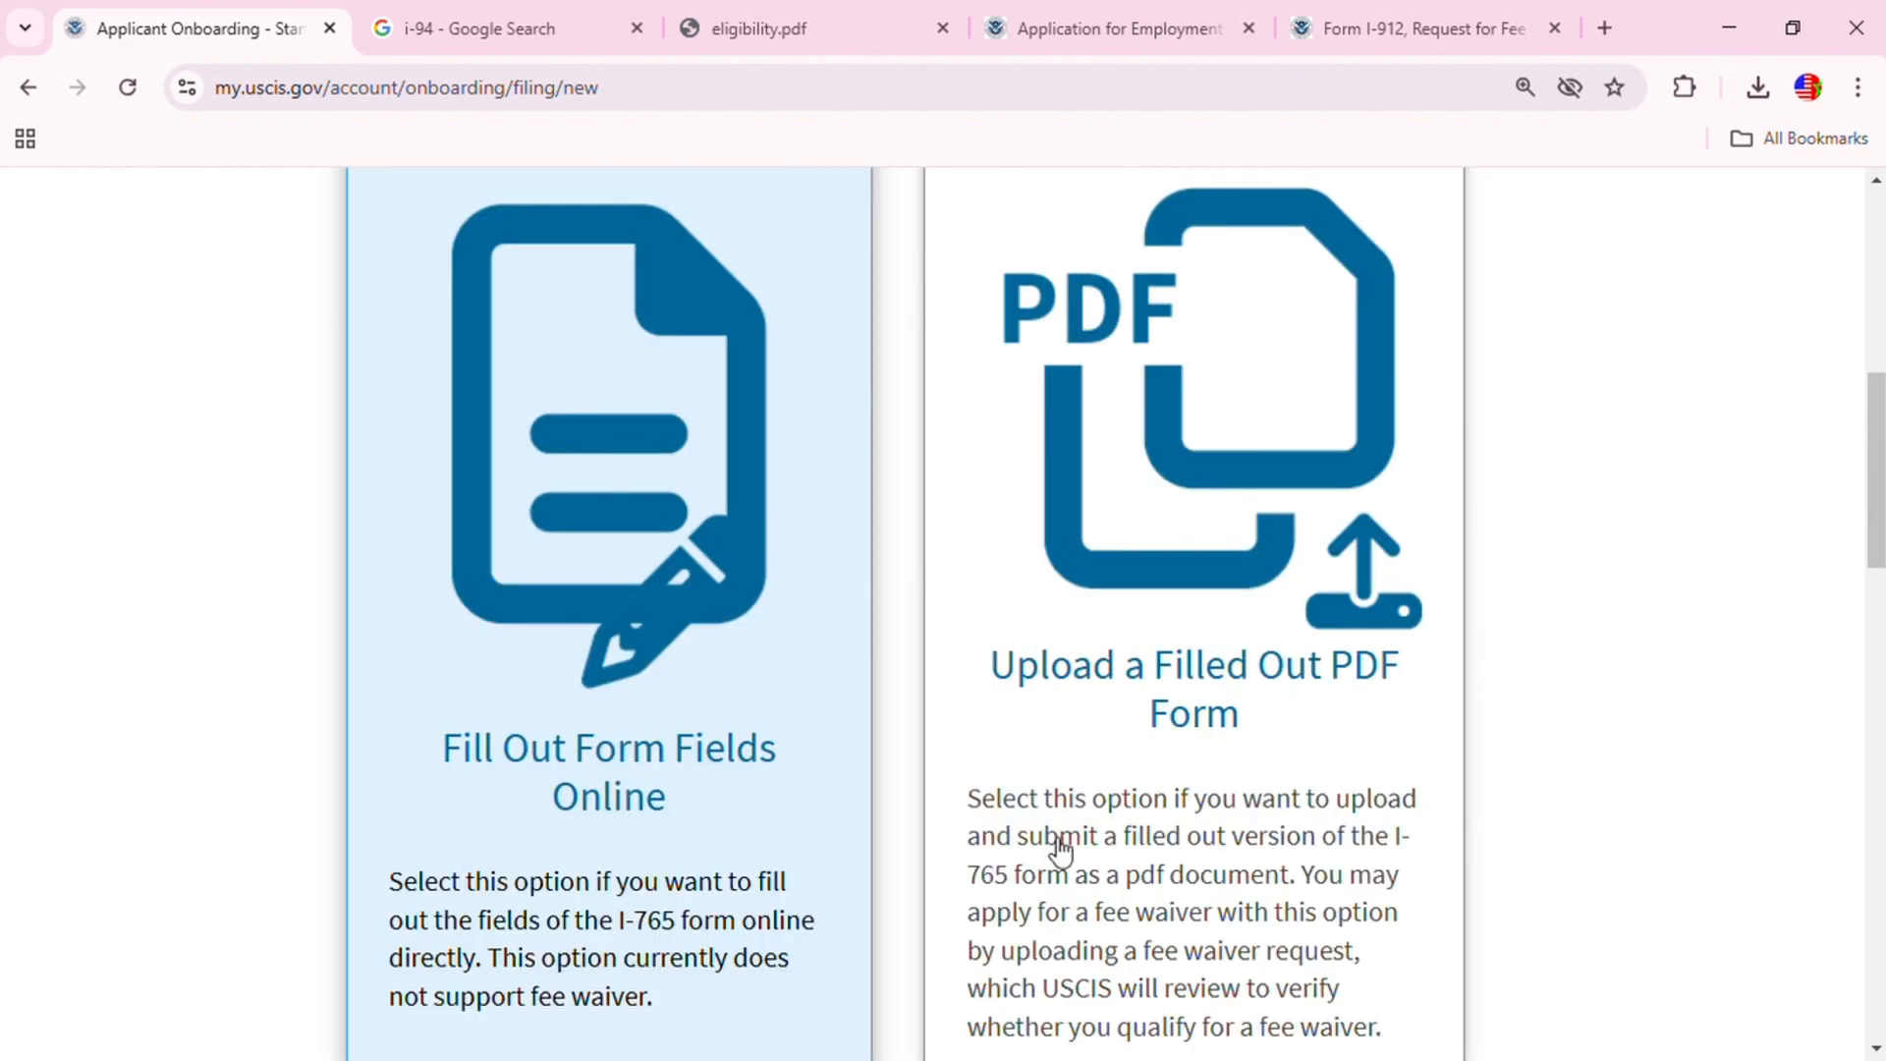
Step: Check the category list in eligibility.pdf and choose Upload a Filled Out PDF Form as the I-765 filing option
scroll(1560, 859, "up", 3)
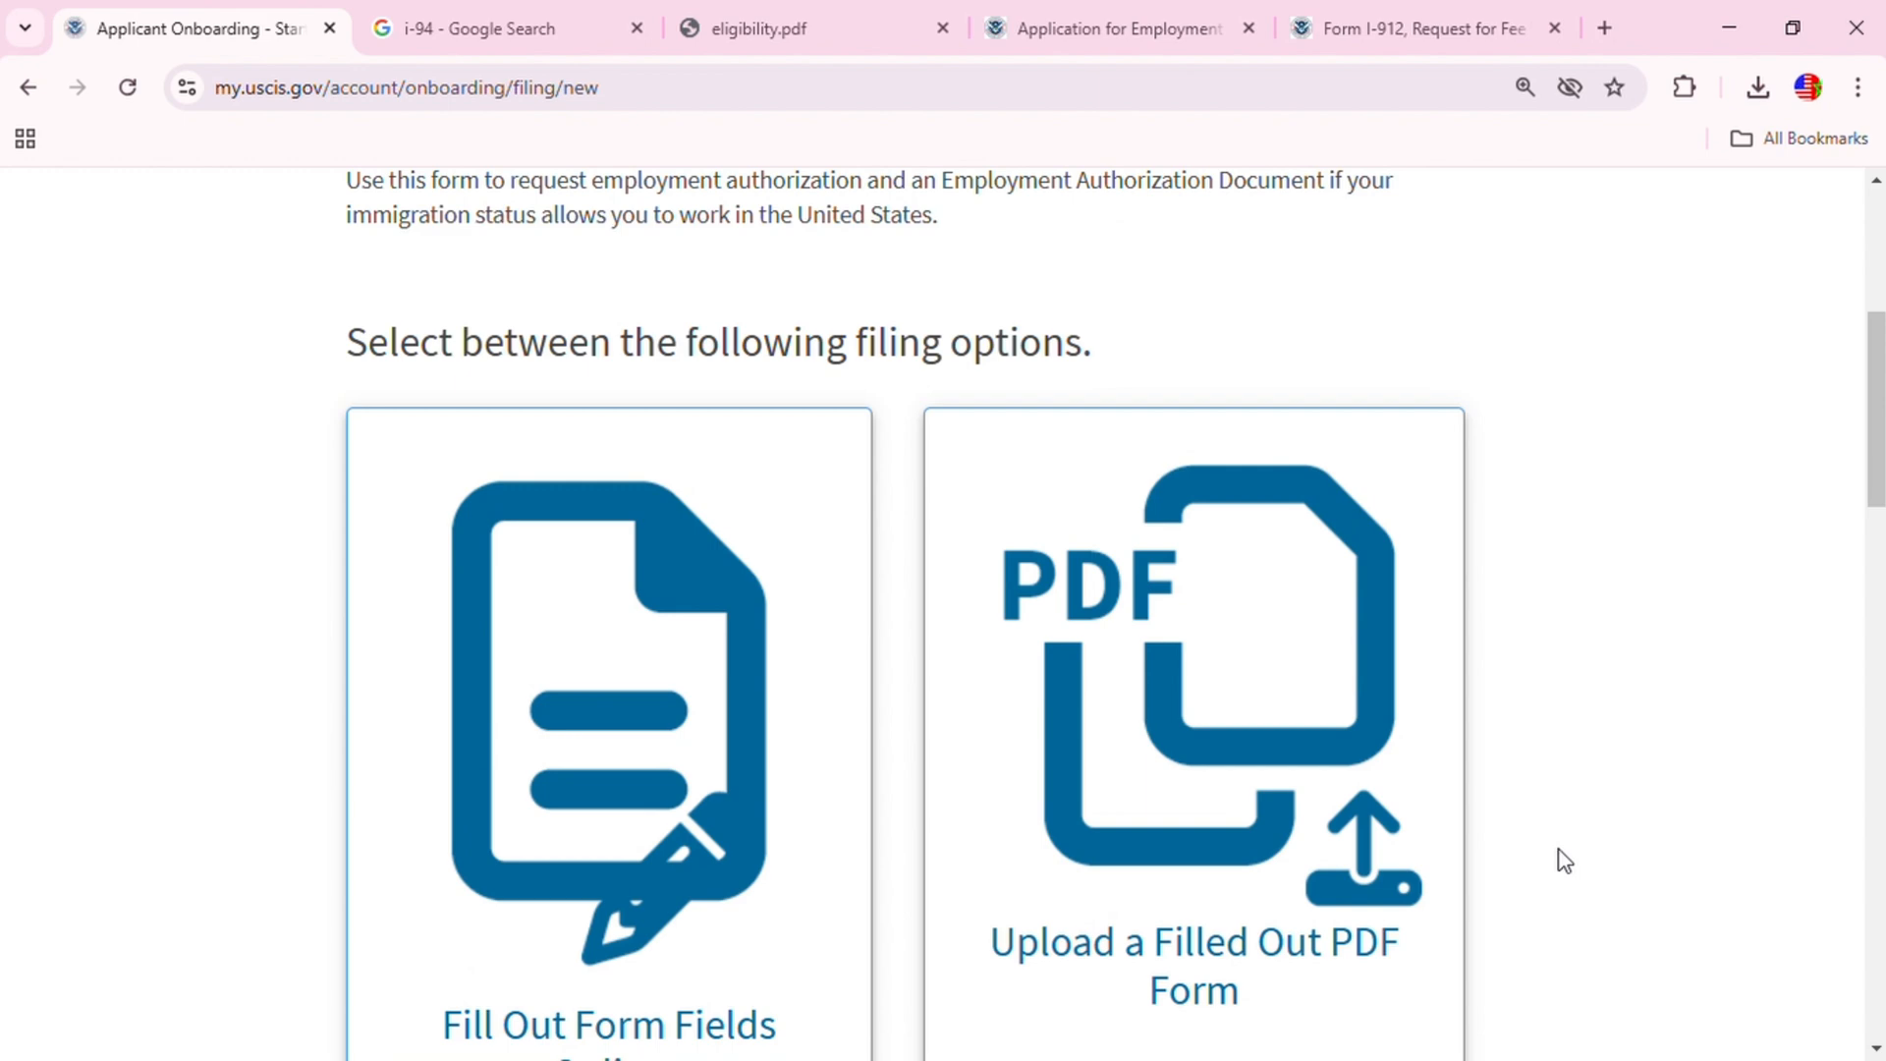
scroll(1565, 861, "down", 2)
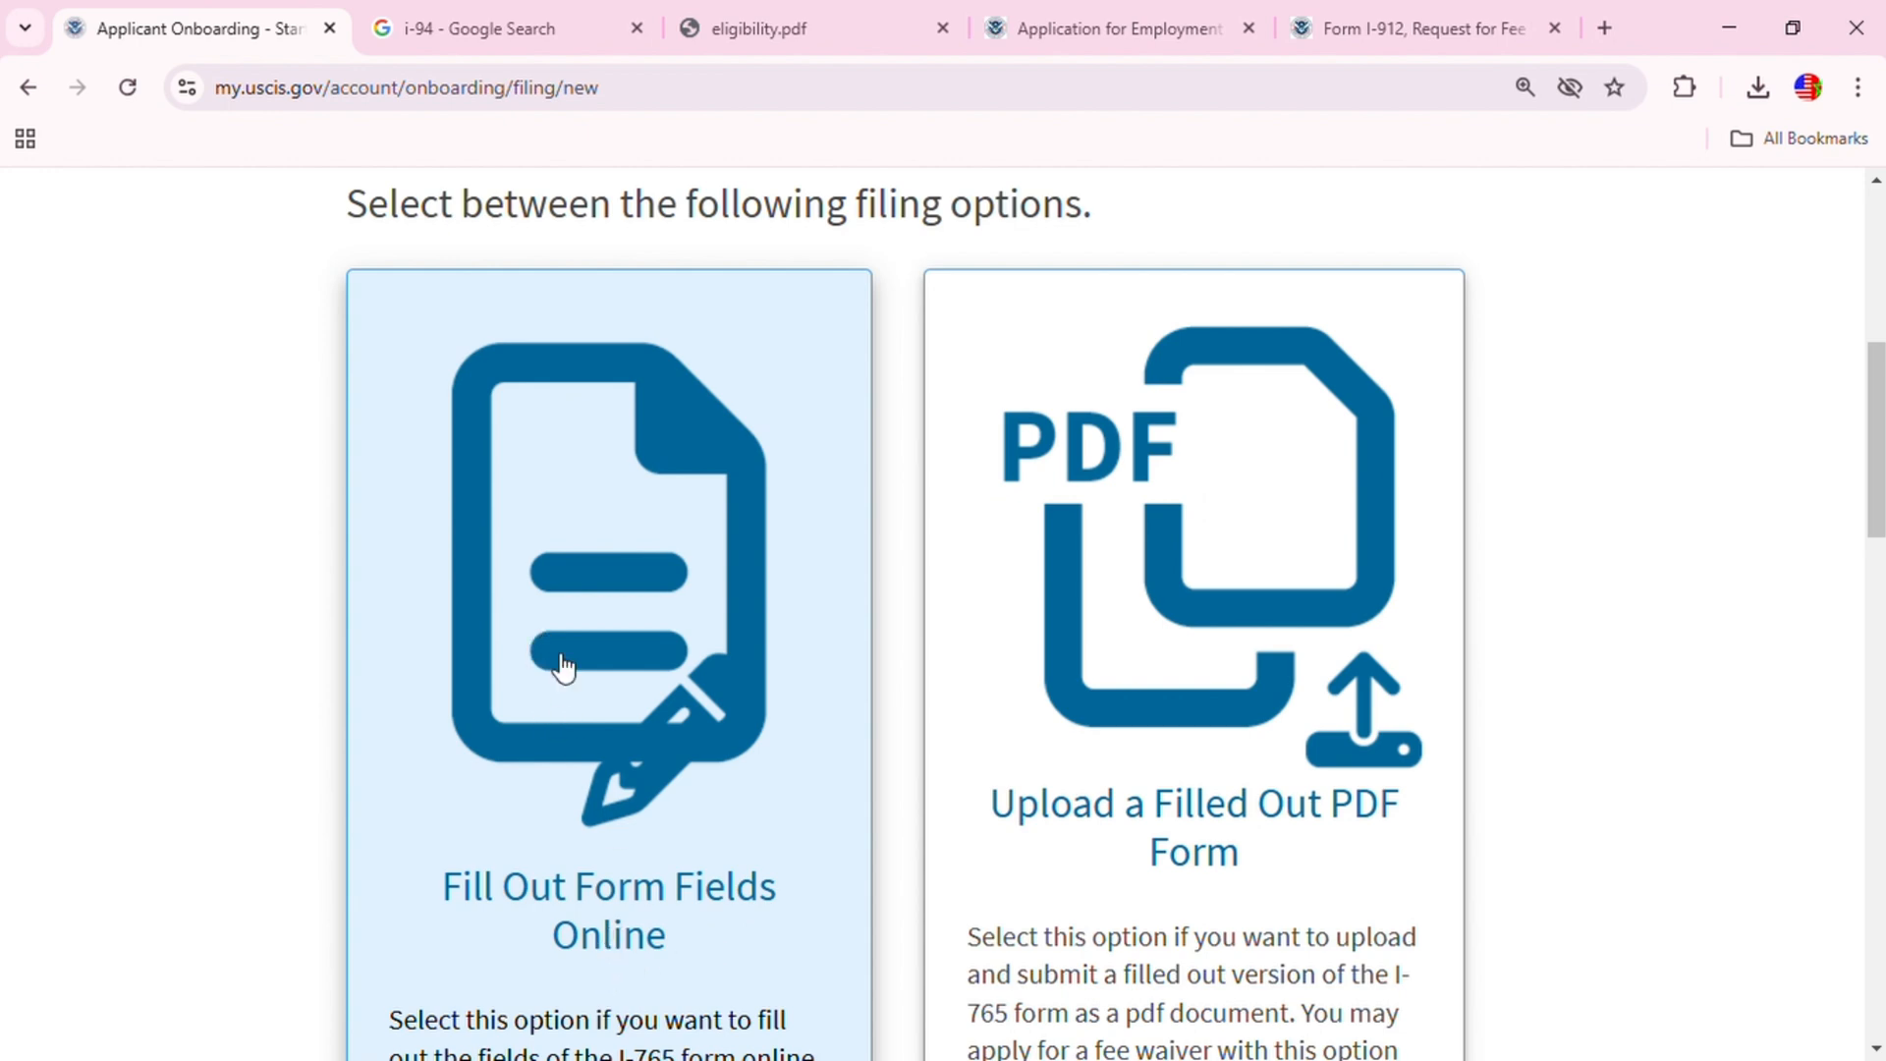
left_click(809, 21)
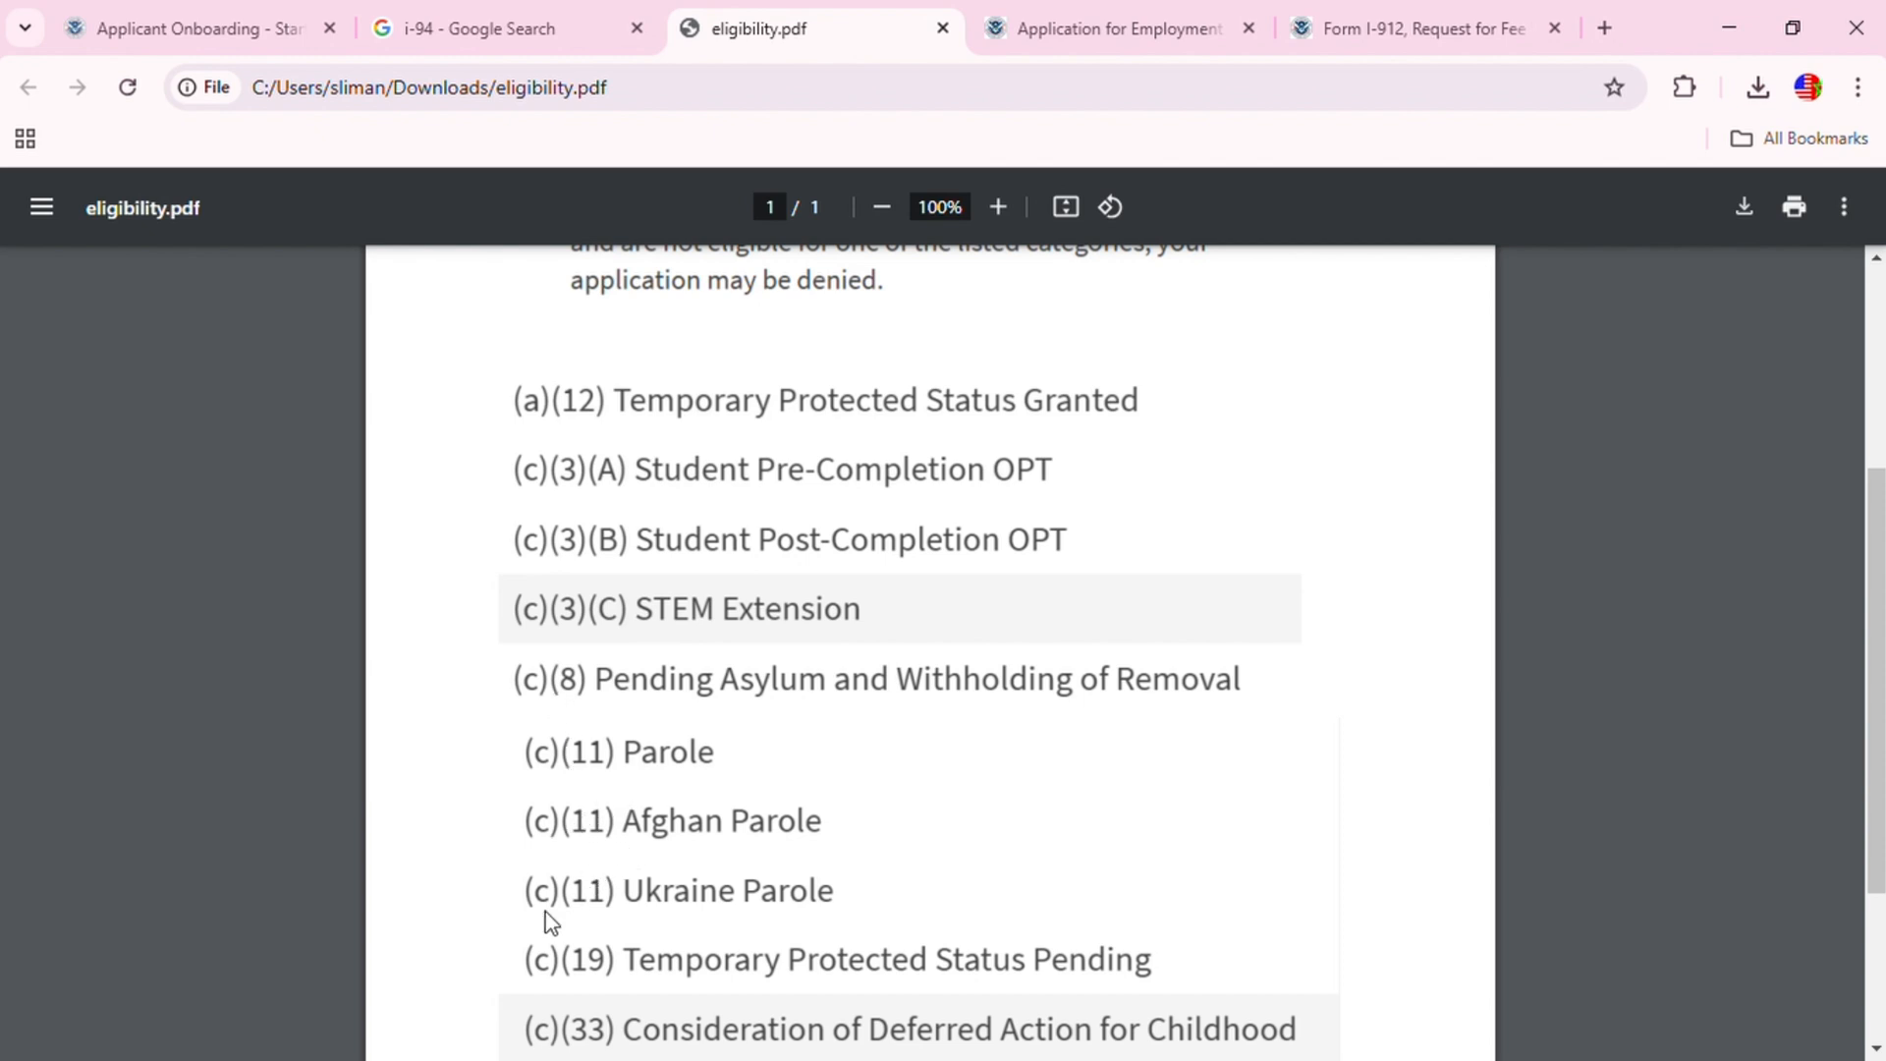
scroll(632, 894, "down", 3)
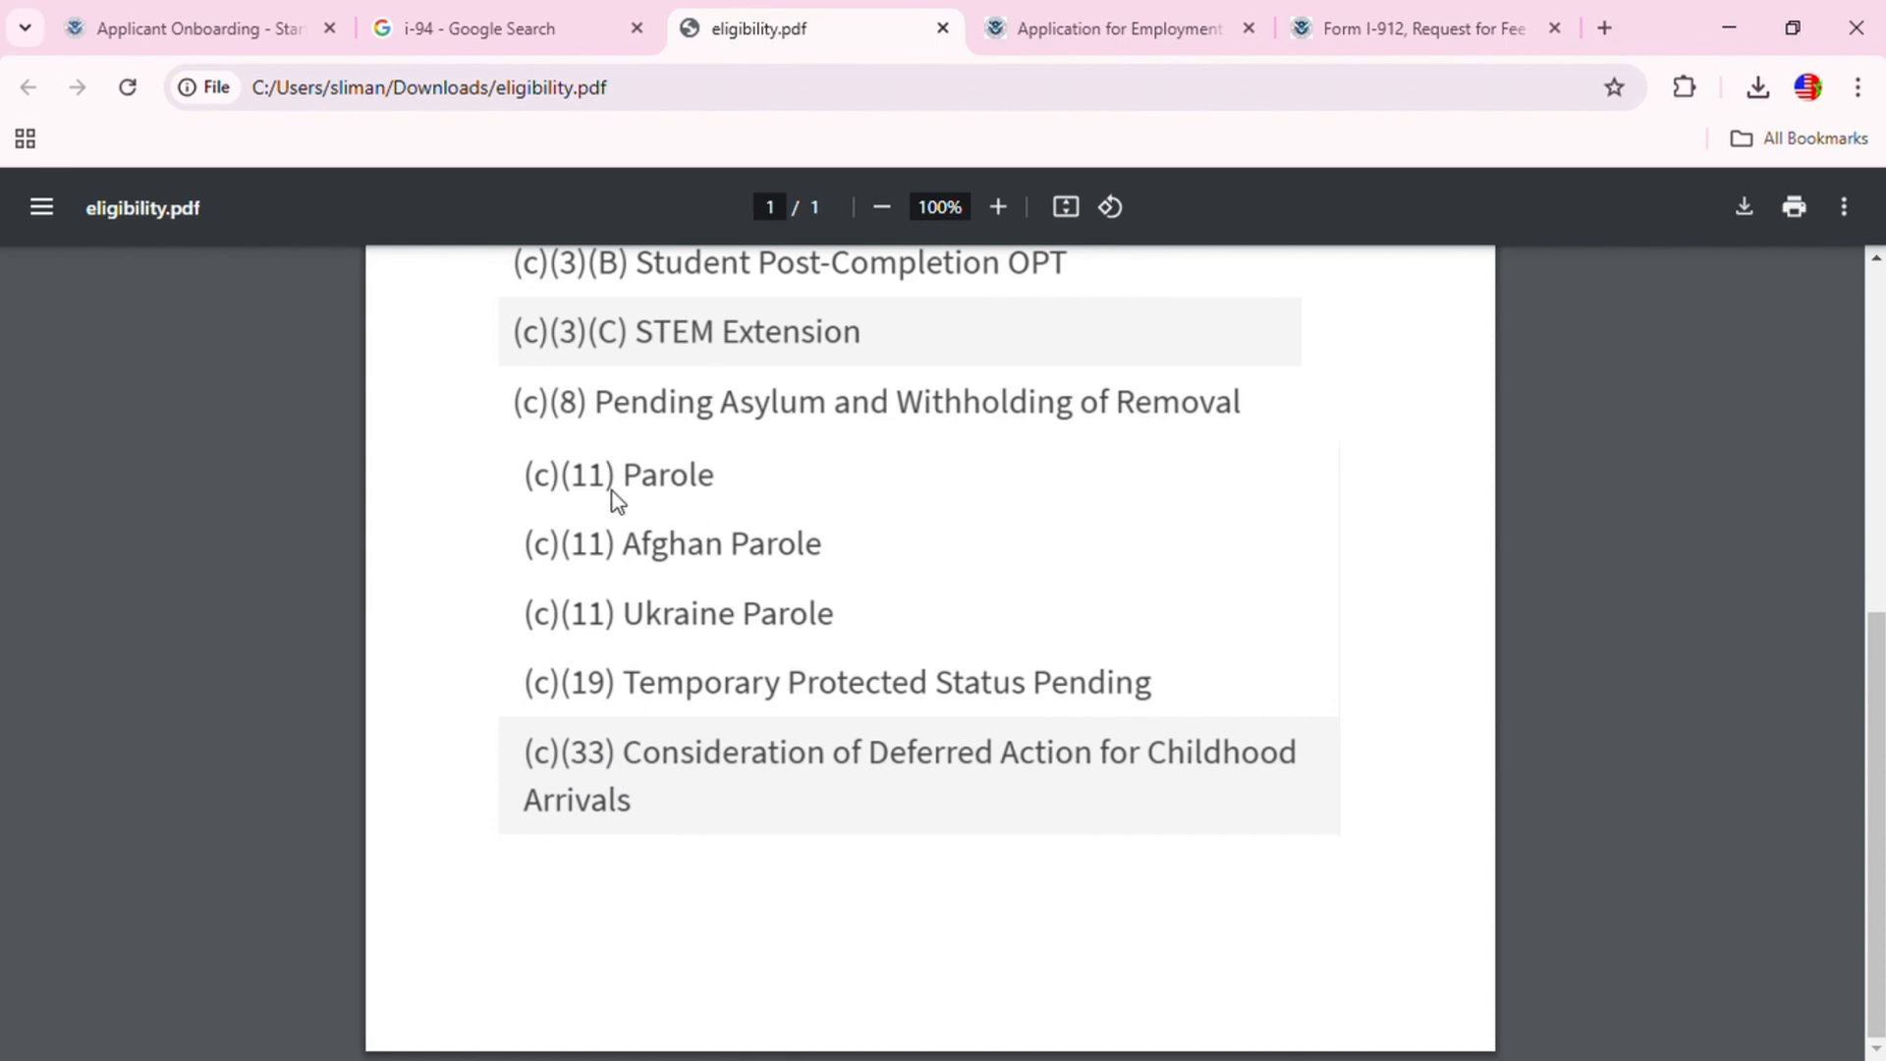
left_click(197, 19)
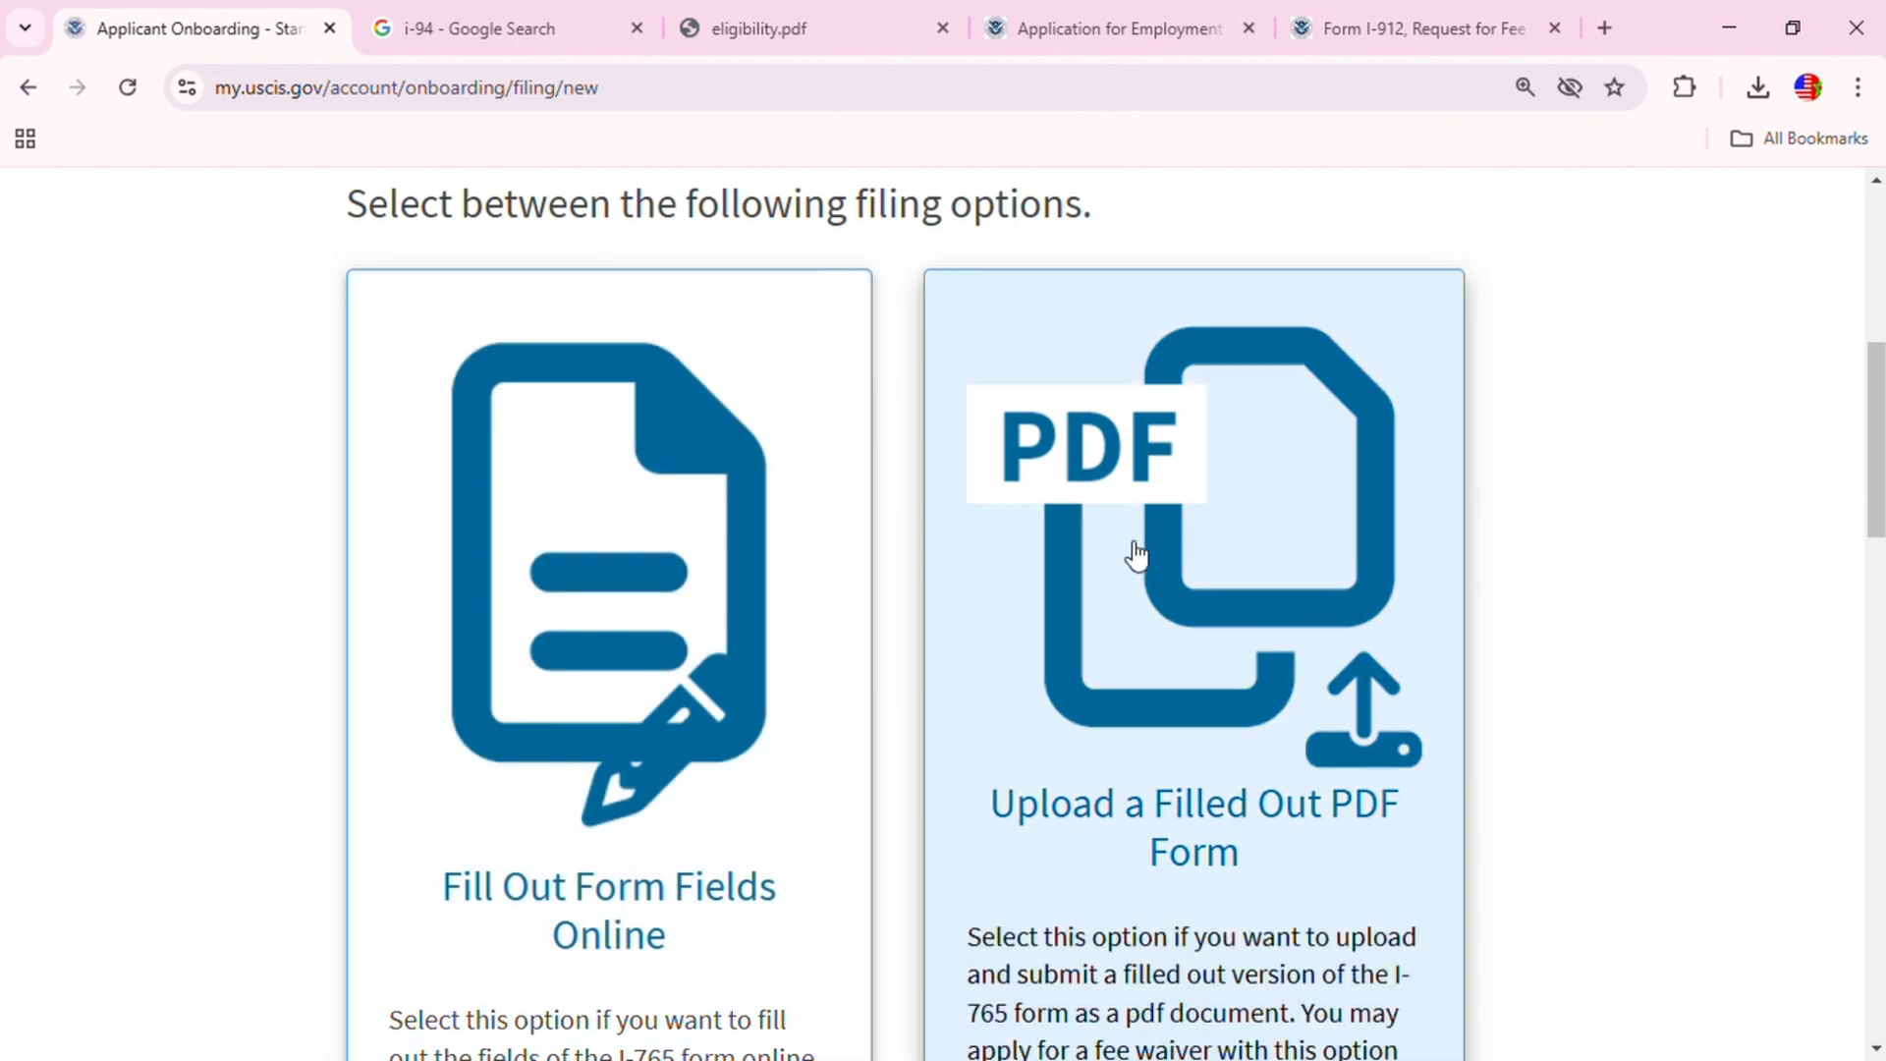
left_click(1103, 474)
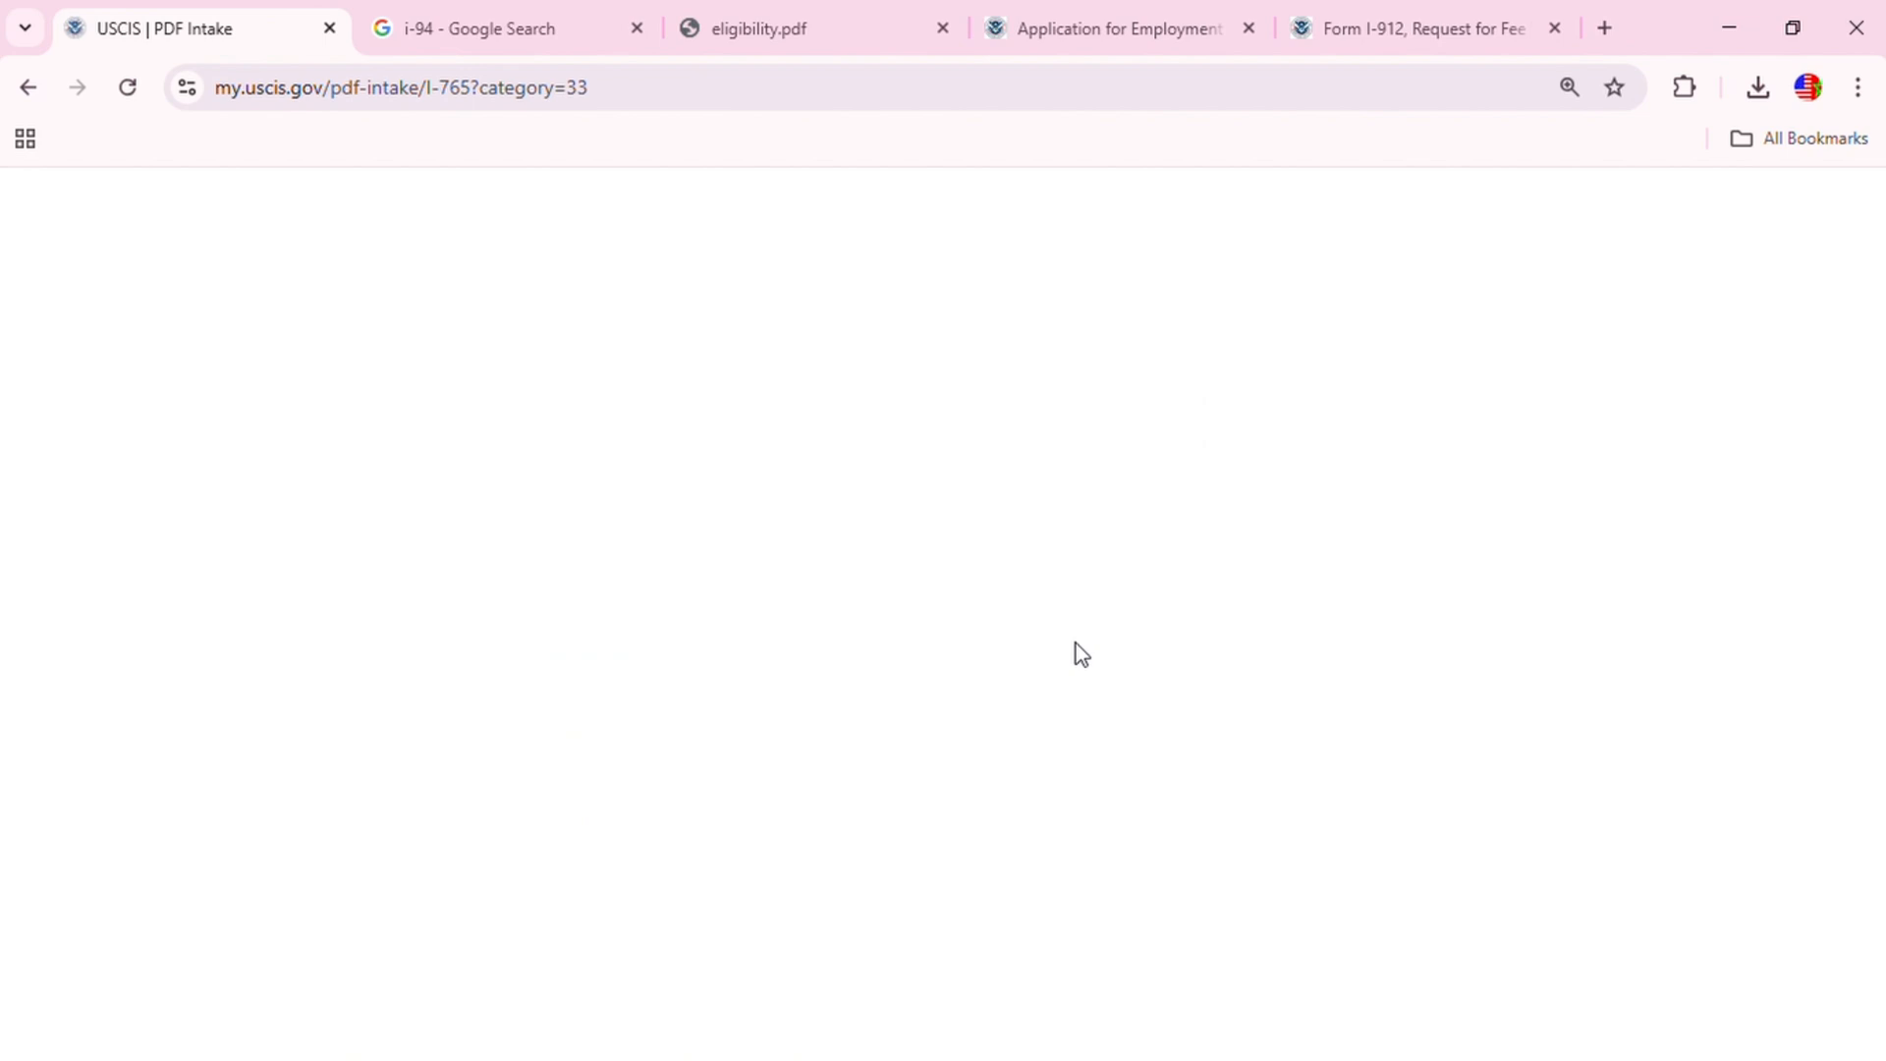
Step: Go through the I-765 PDF Intake overview, from eligibility to receiving the decision, and proceed to the following page
scroll(1076, 644, "down", 4)
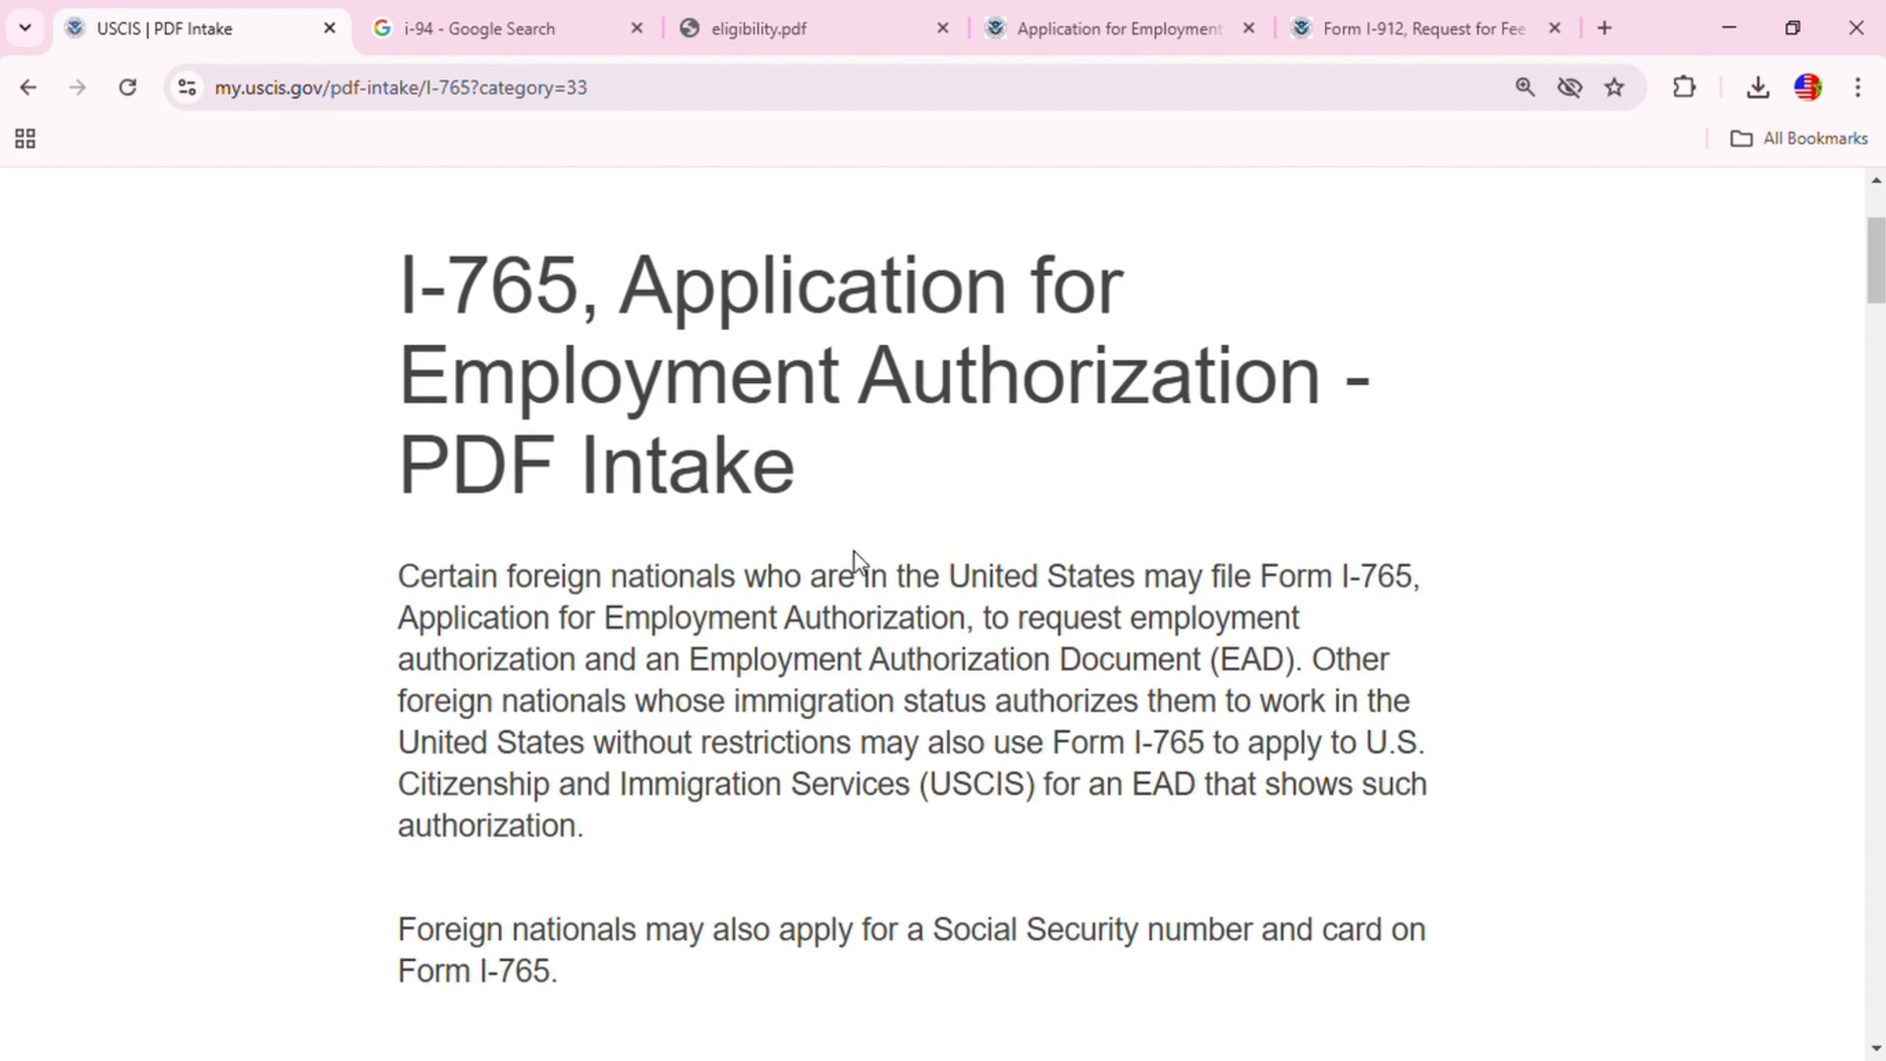
scroll(845, 680, "down", 4)
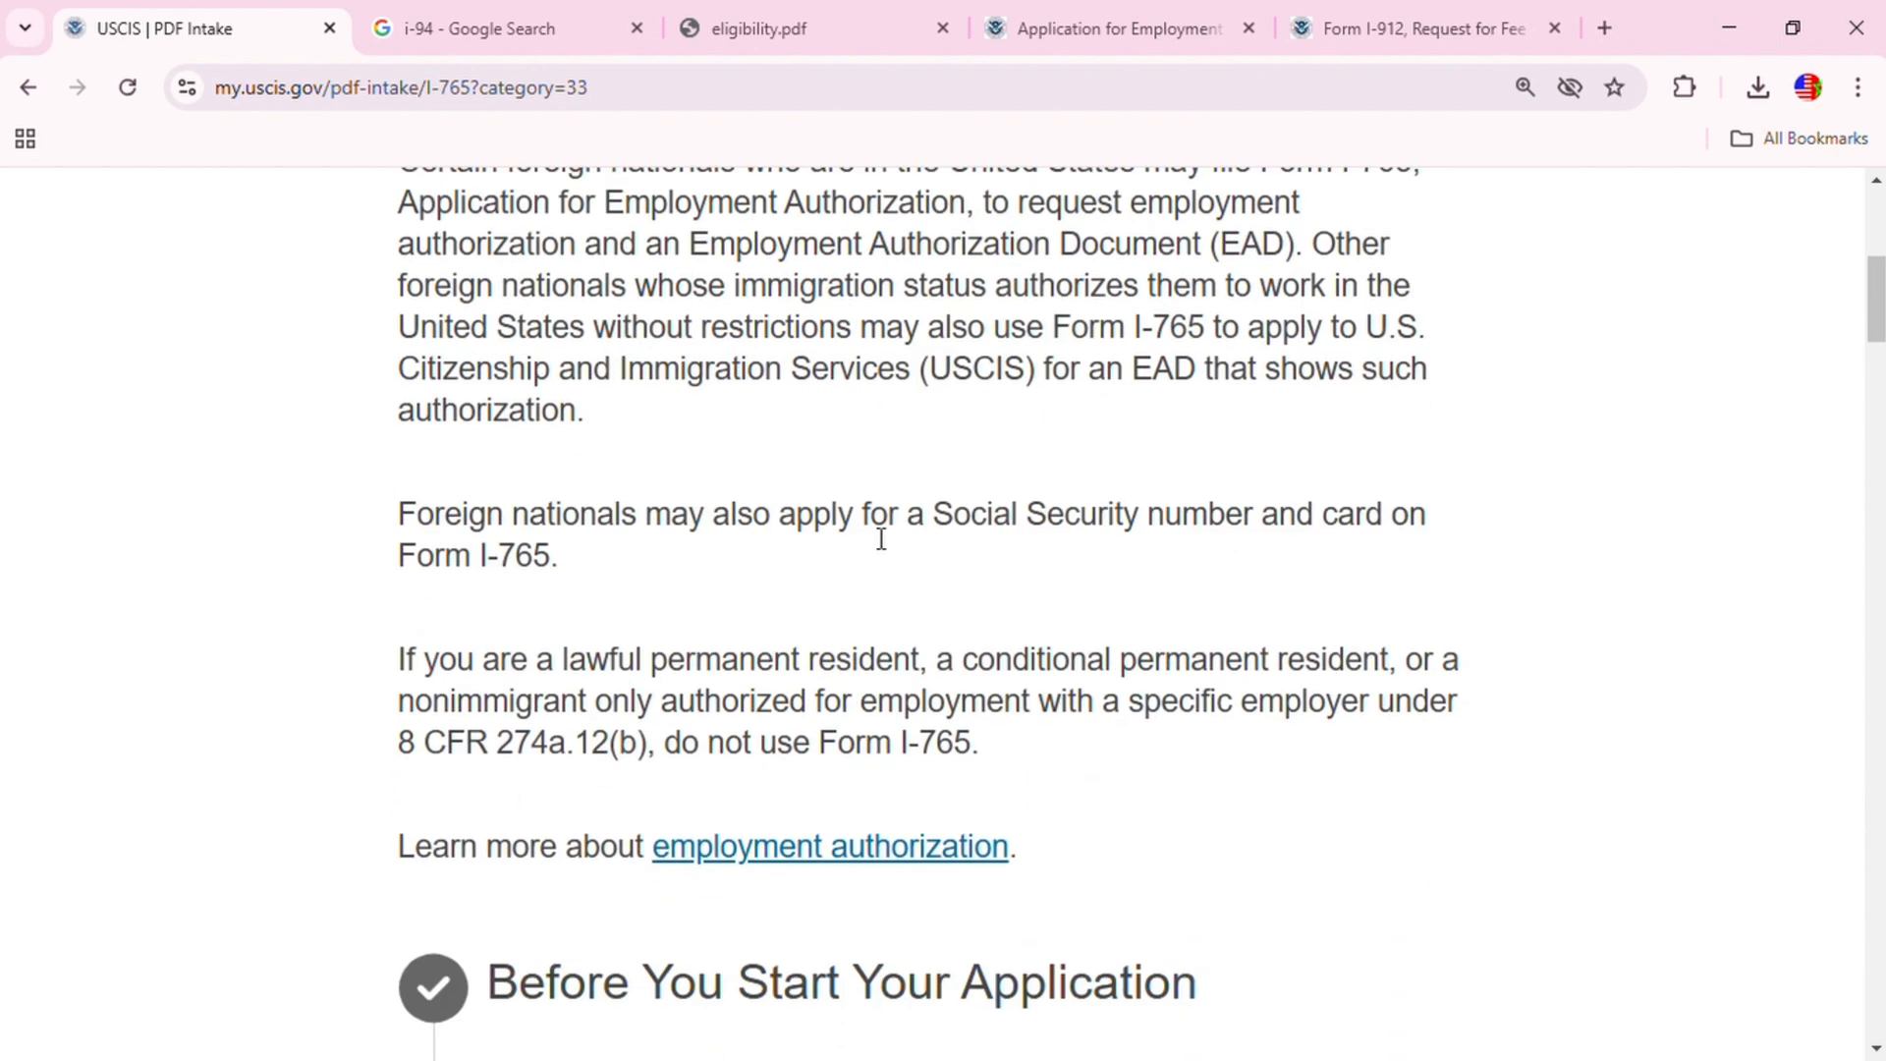
scroll(1134, 693, "down", 5)
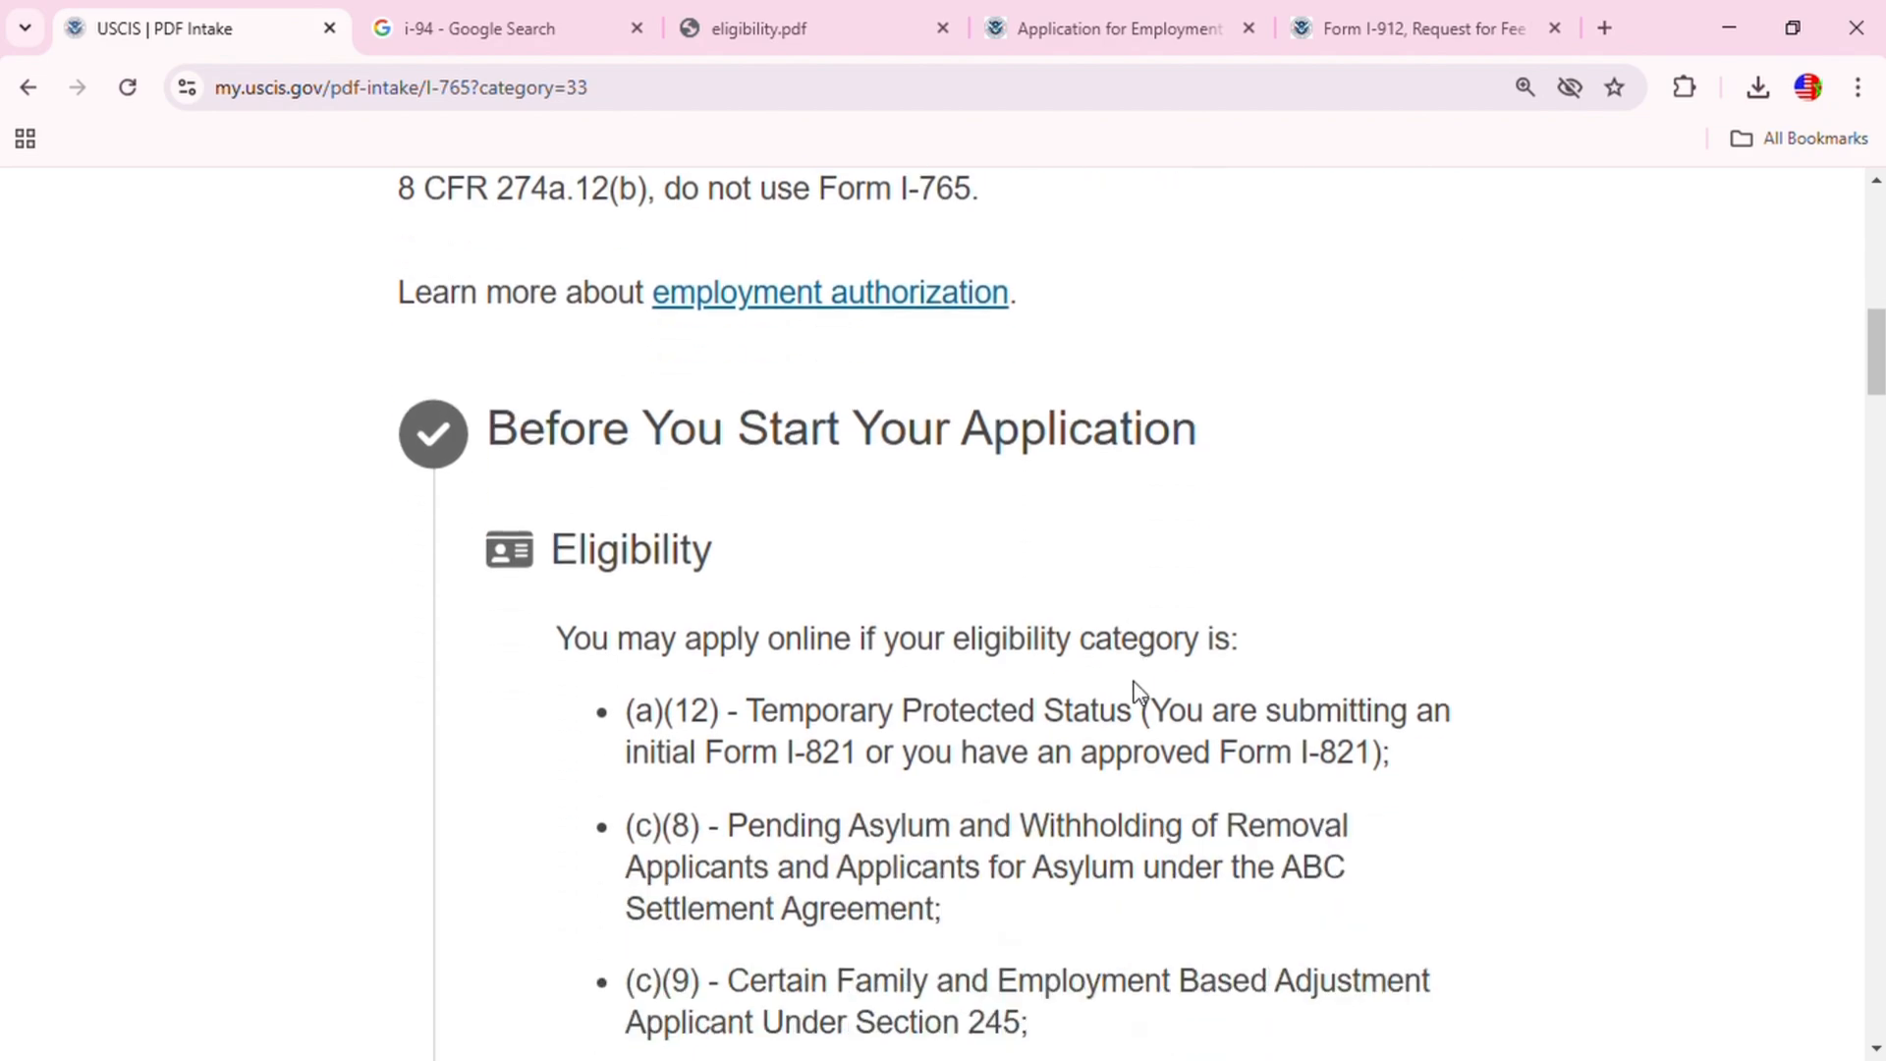
scroll(1183, 850, "down", 5)
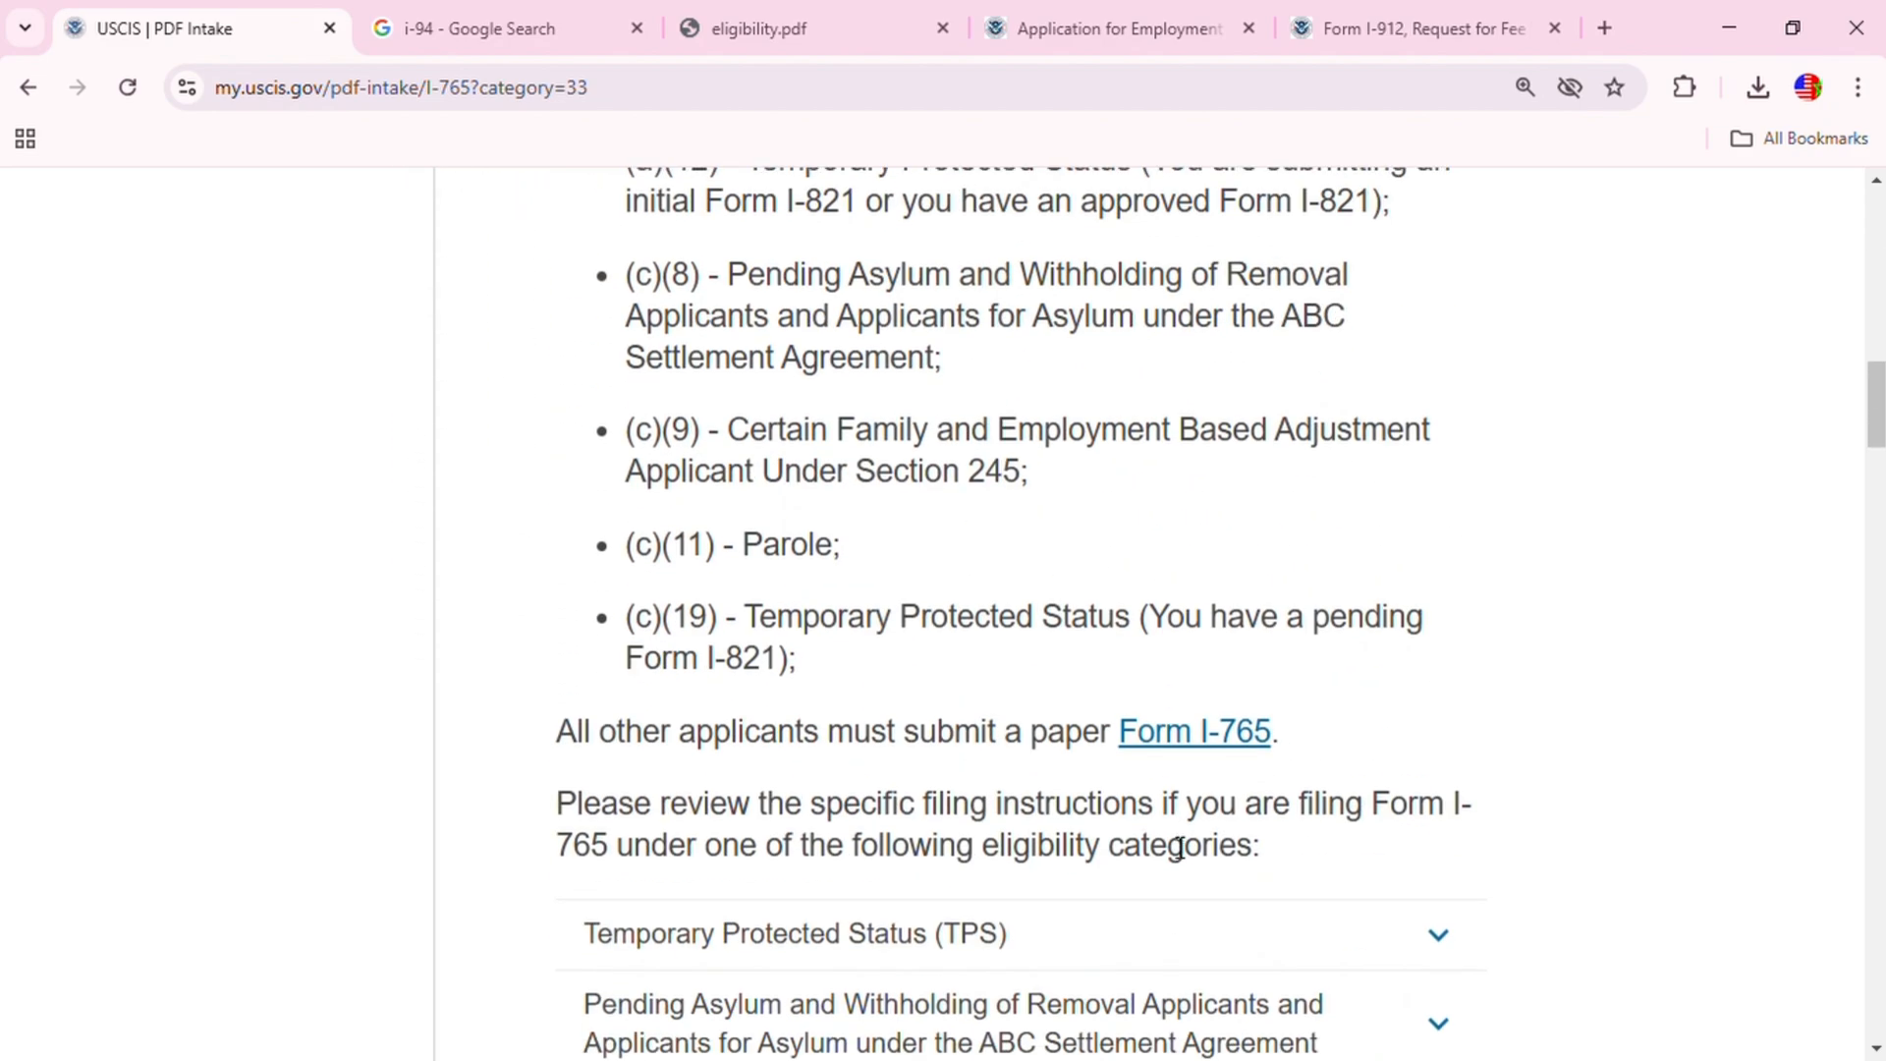
scroll(945, 772, "down", 16)
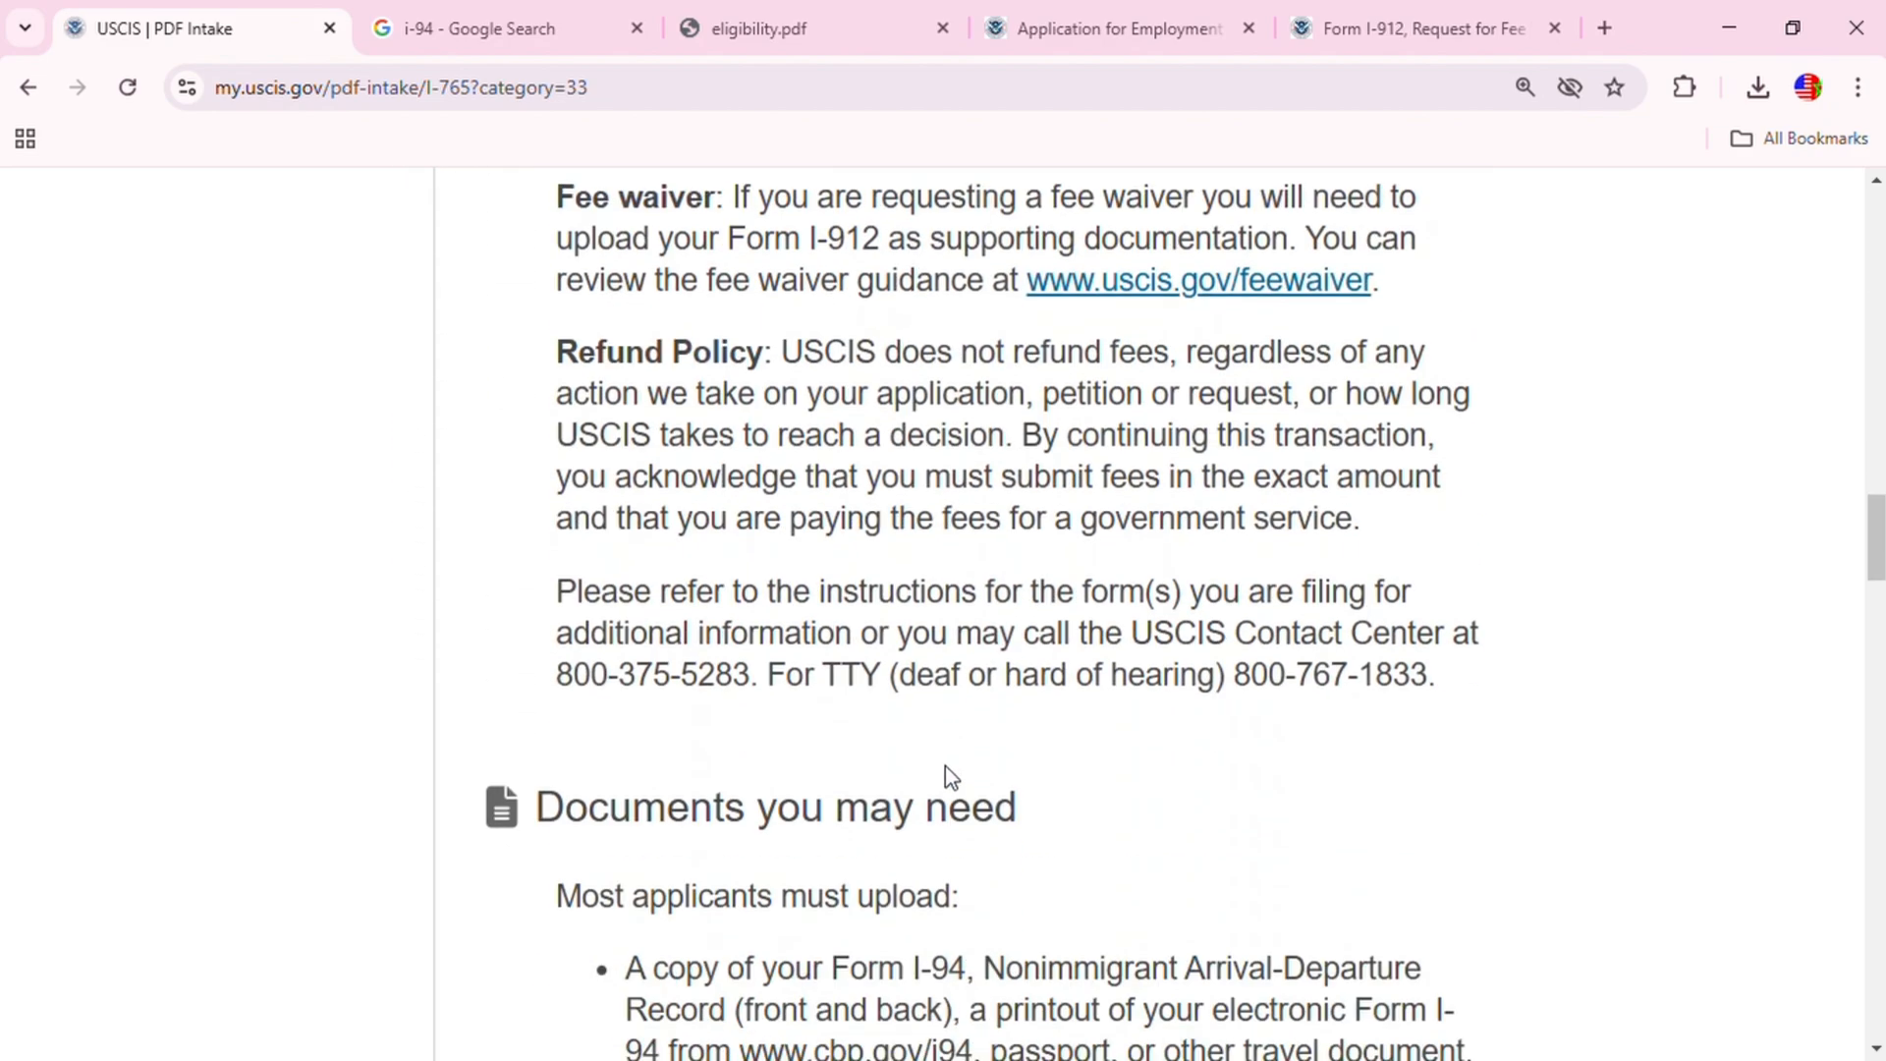
scroll(945, 772, "down", 20)
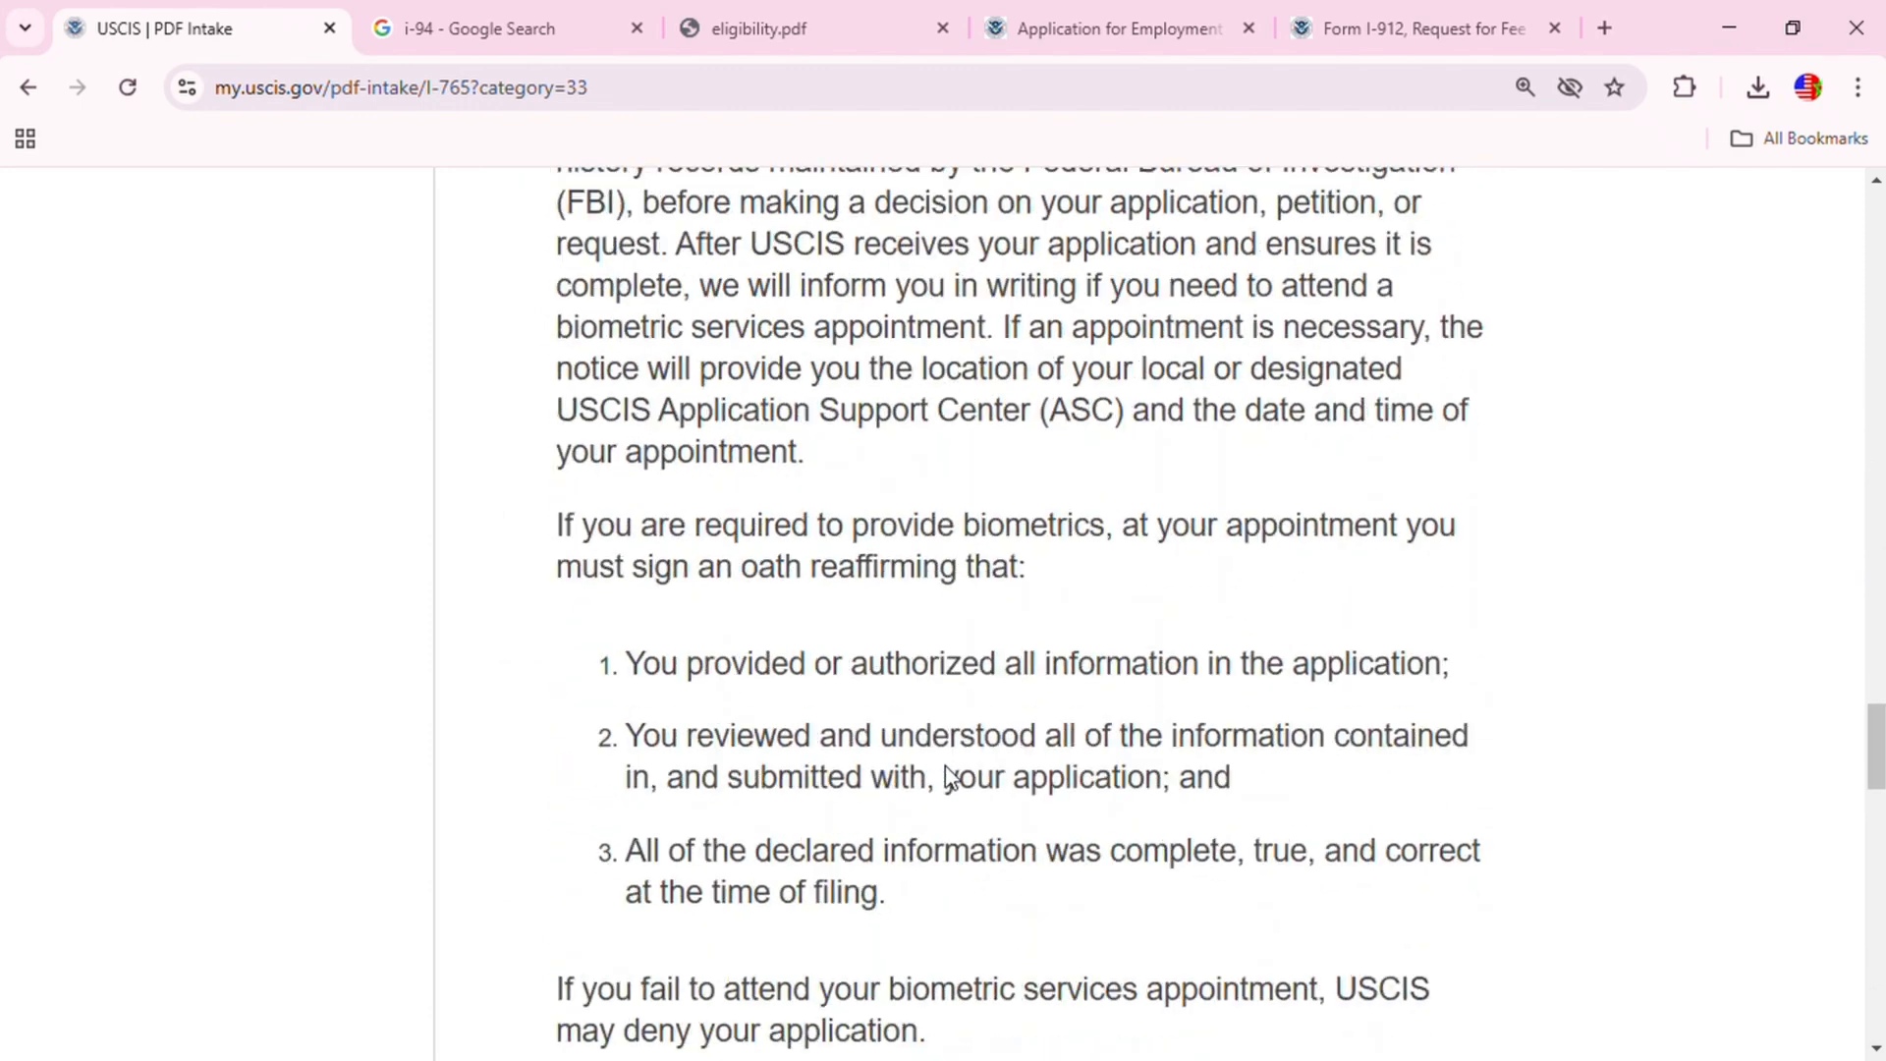
scroll(945, 764, "down", 10)
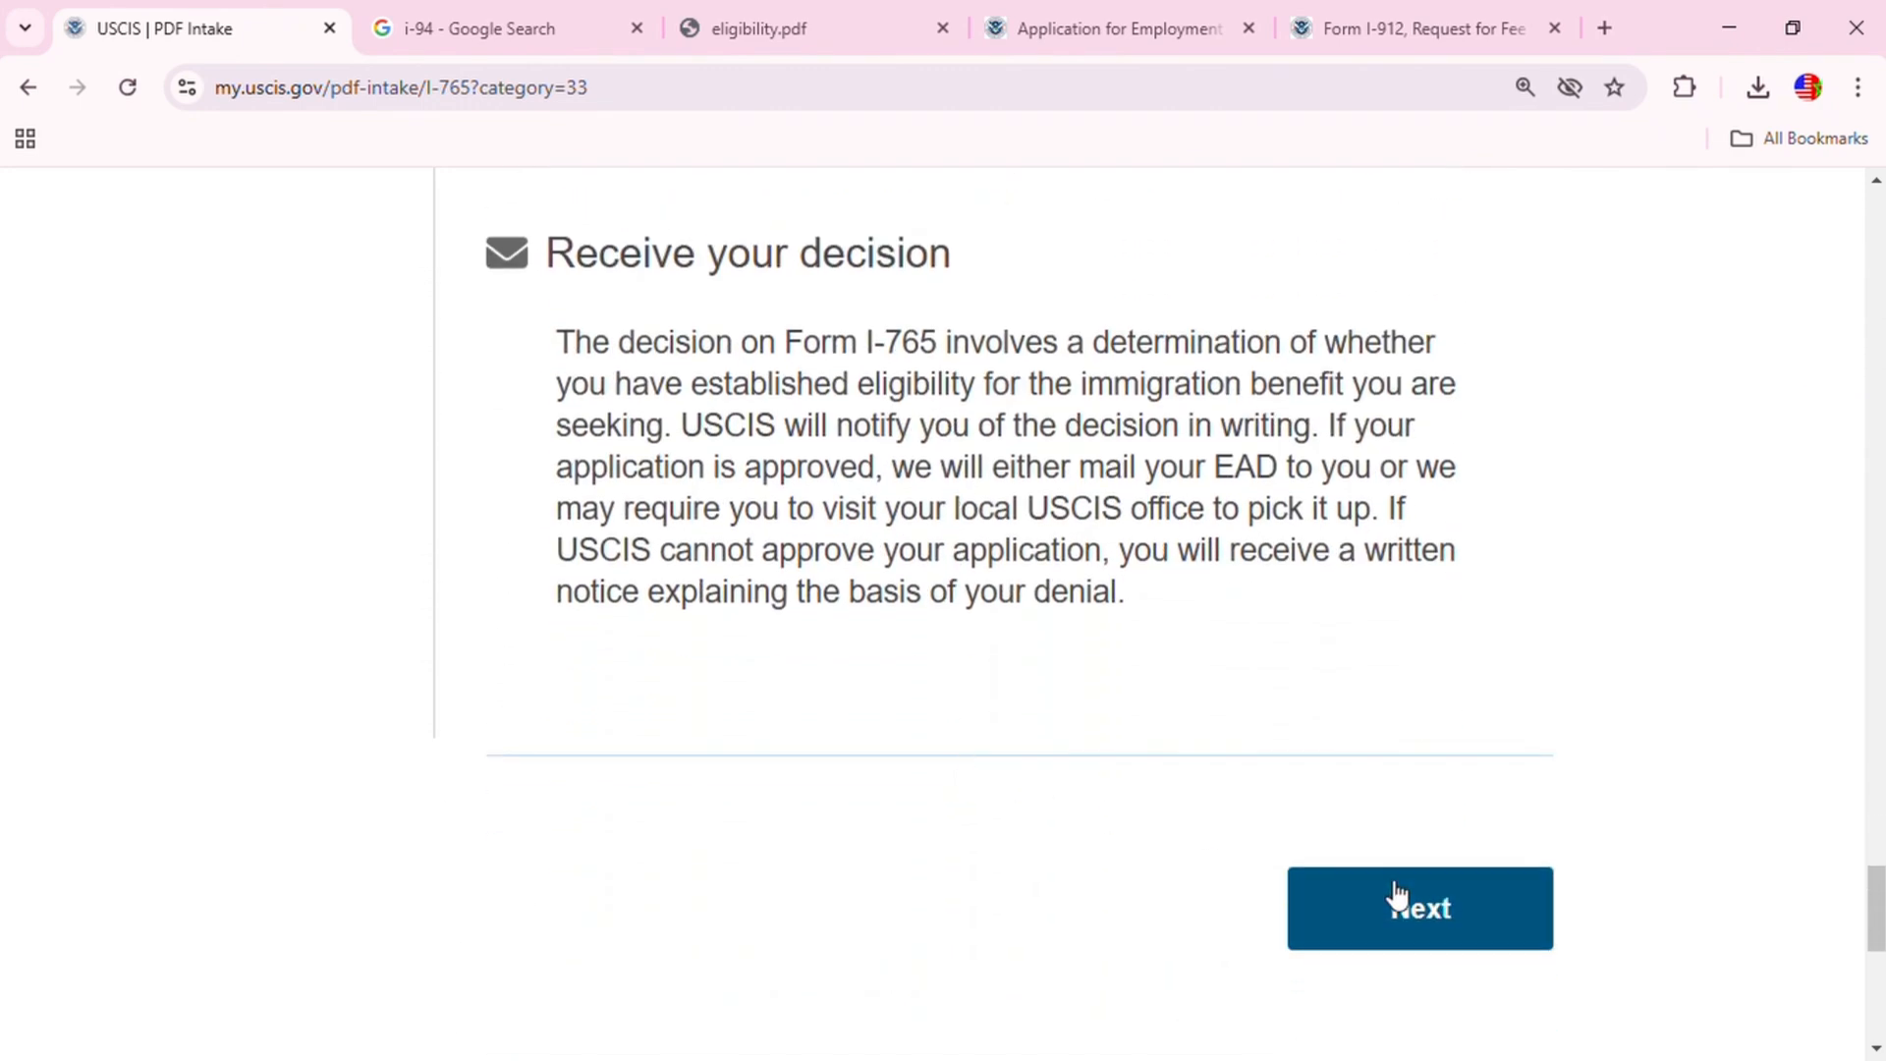
left_click(1397, 894)
Step: Go through the Uploading Your Form Online information to the Security Reminder and start the application
scroll(944, 764, "down", 1)
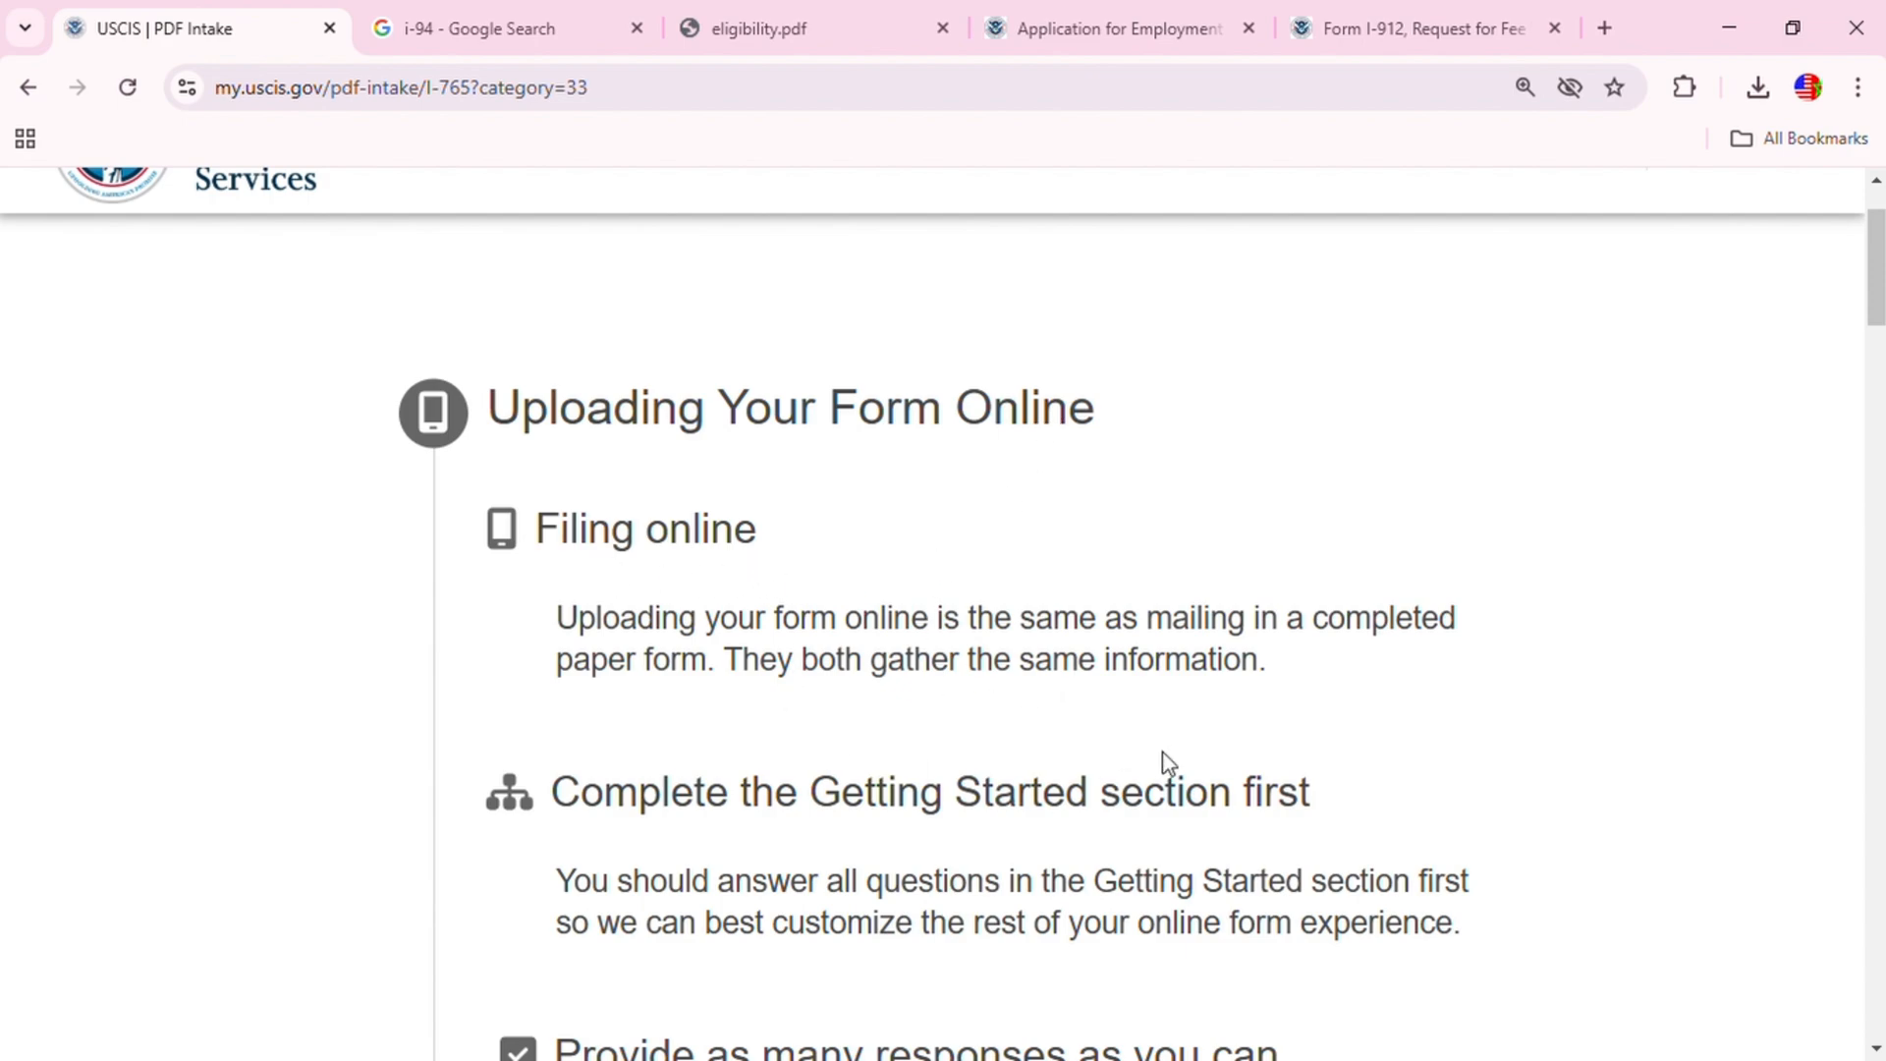
scroll(1016, 808, "down", 10)
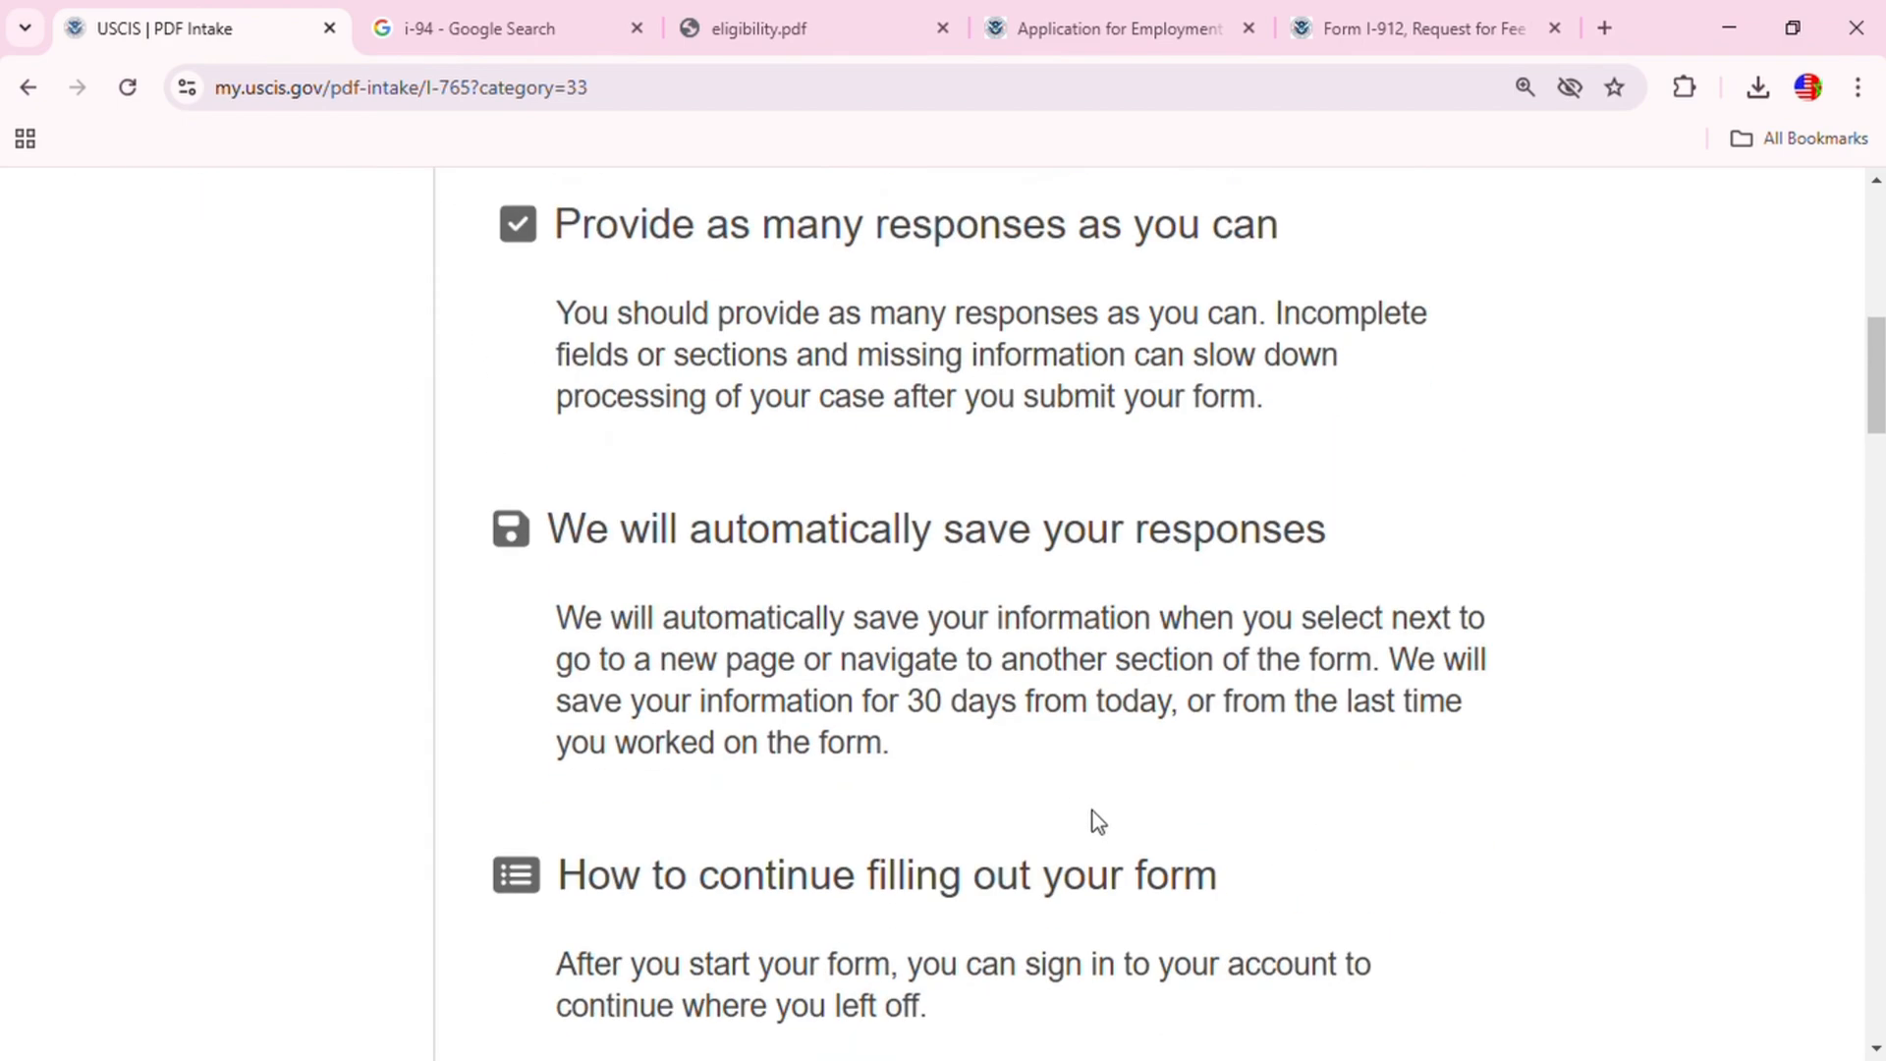
scroll(1167, 797, "down", 20)
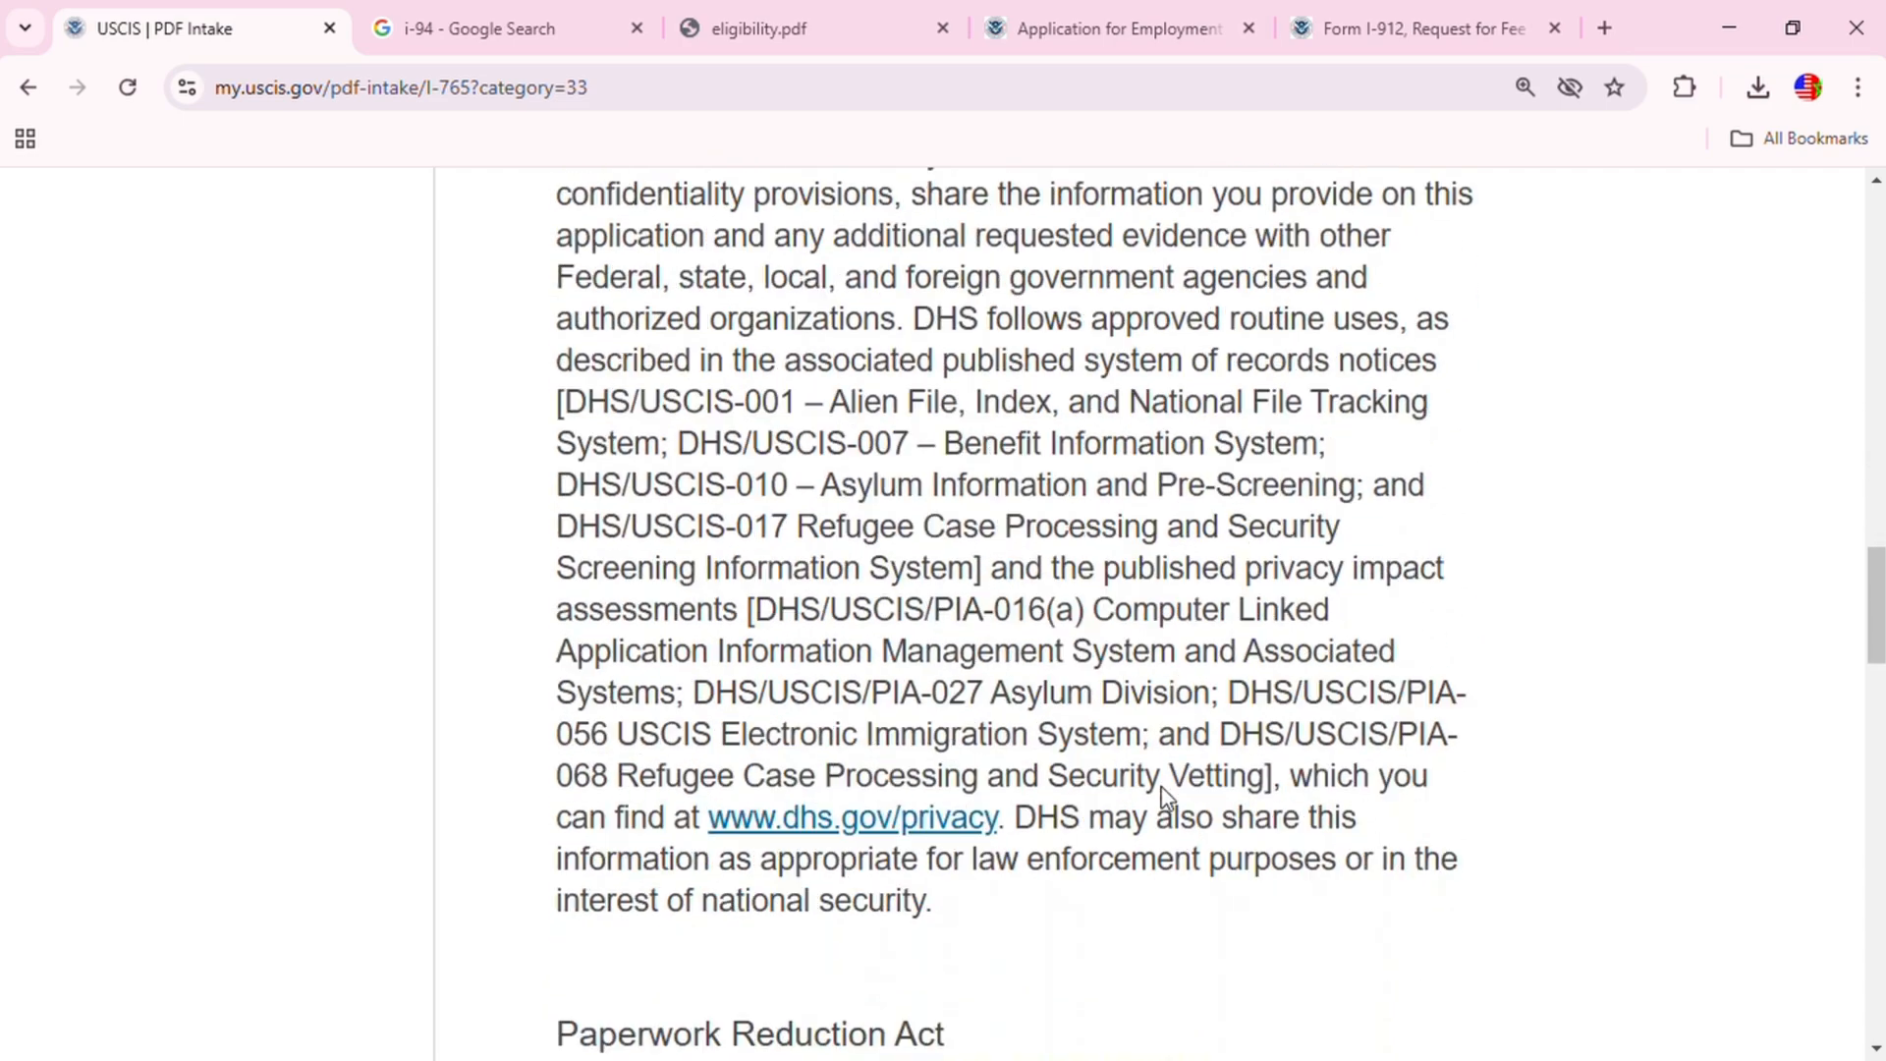
scroll(1197, 811, "down", 4)
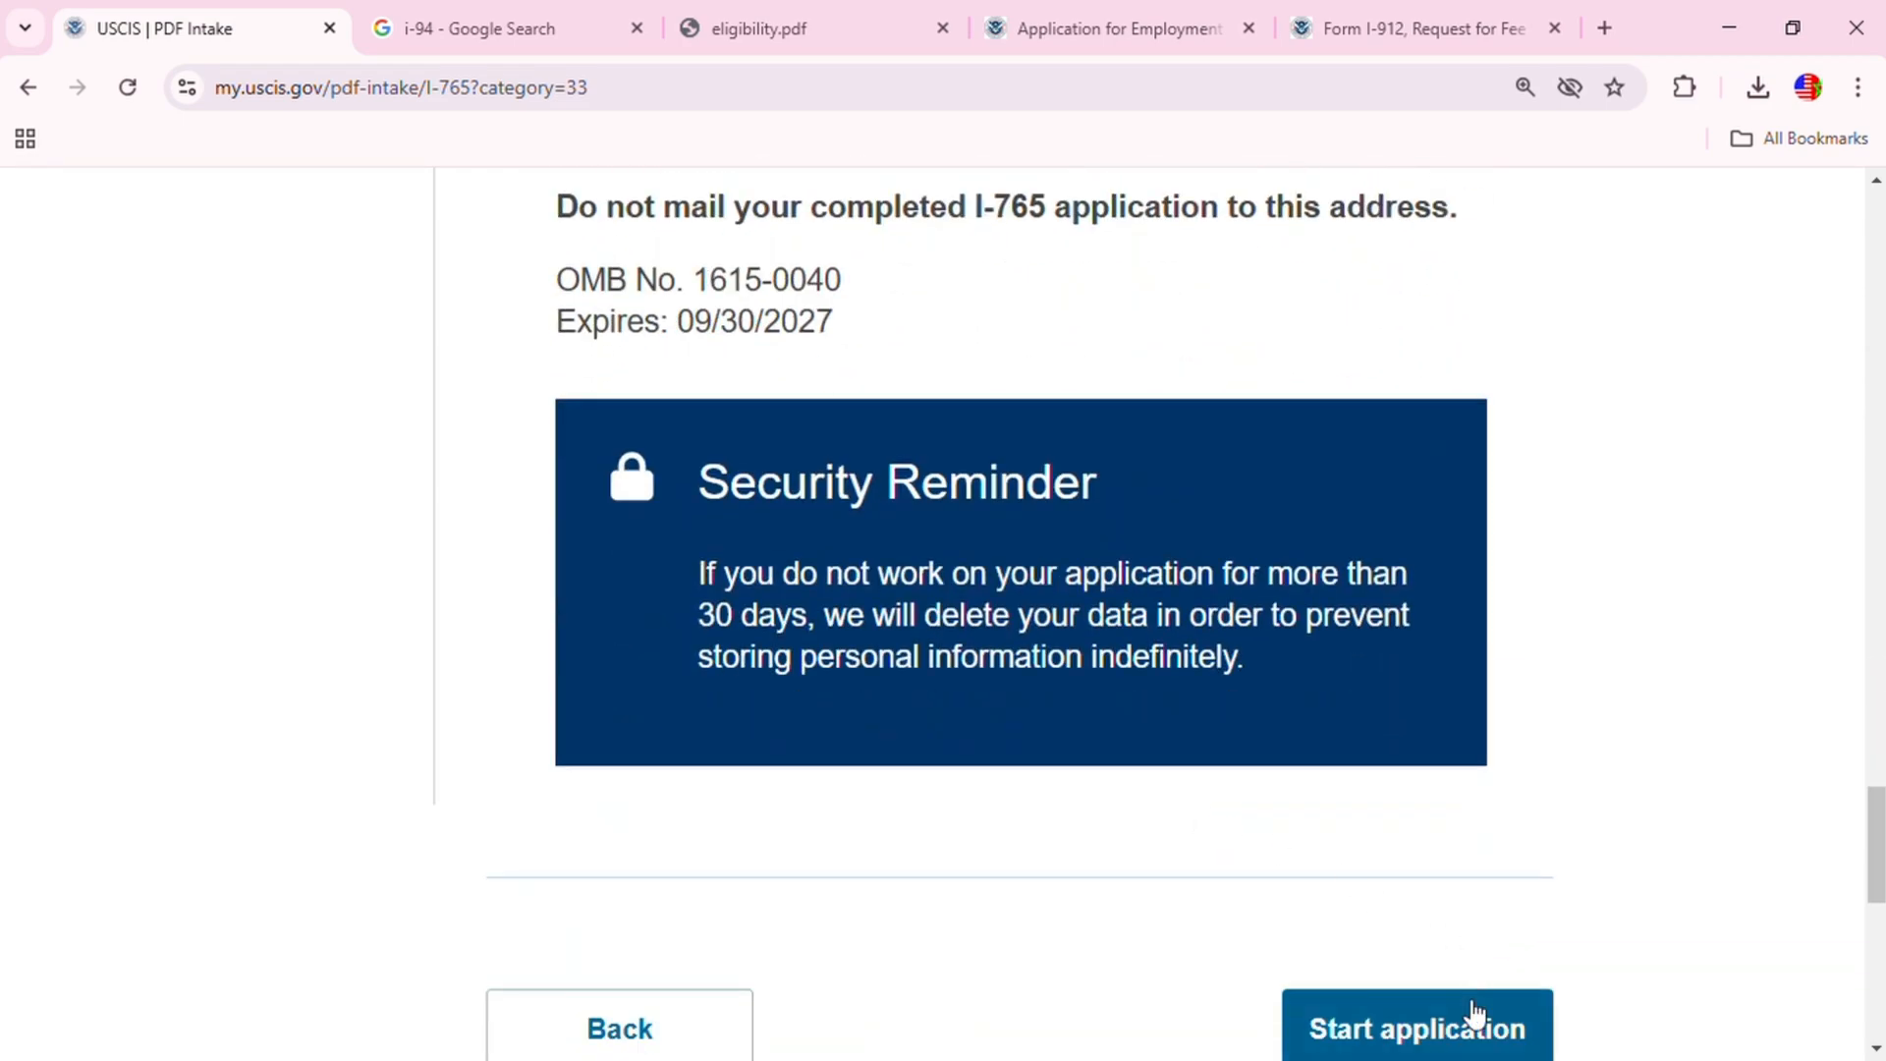
left_click(1454, 1026)
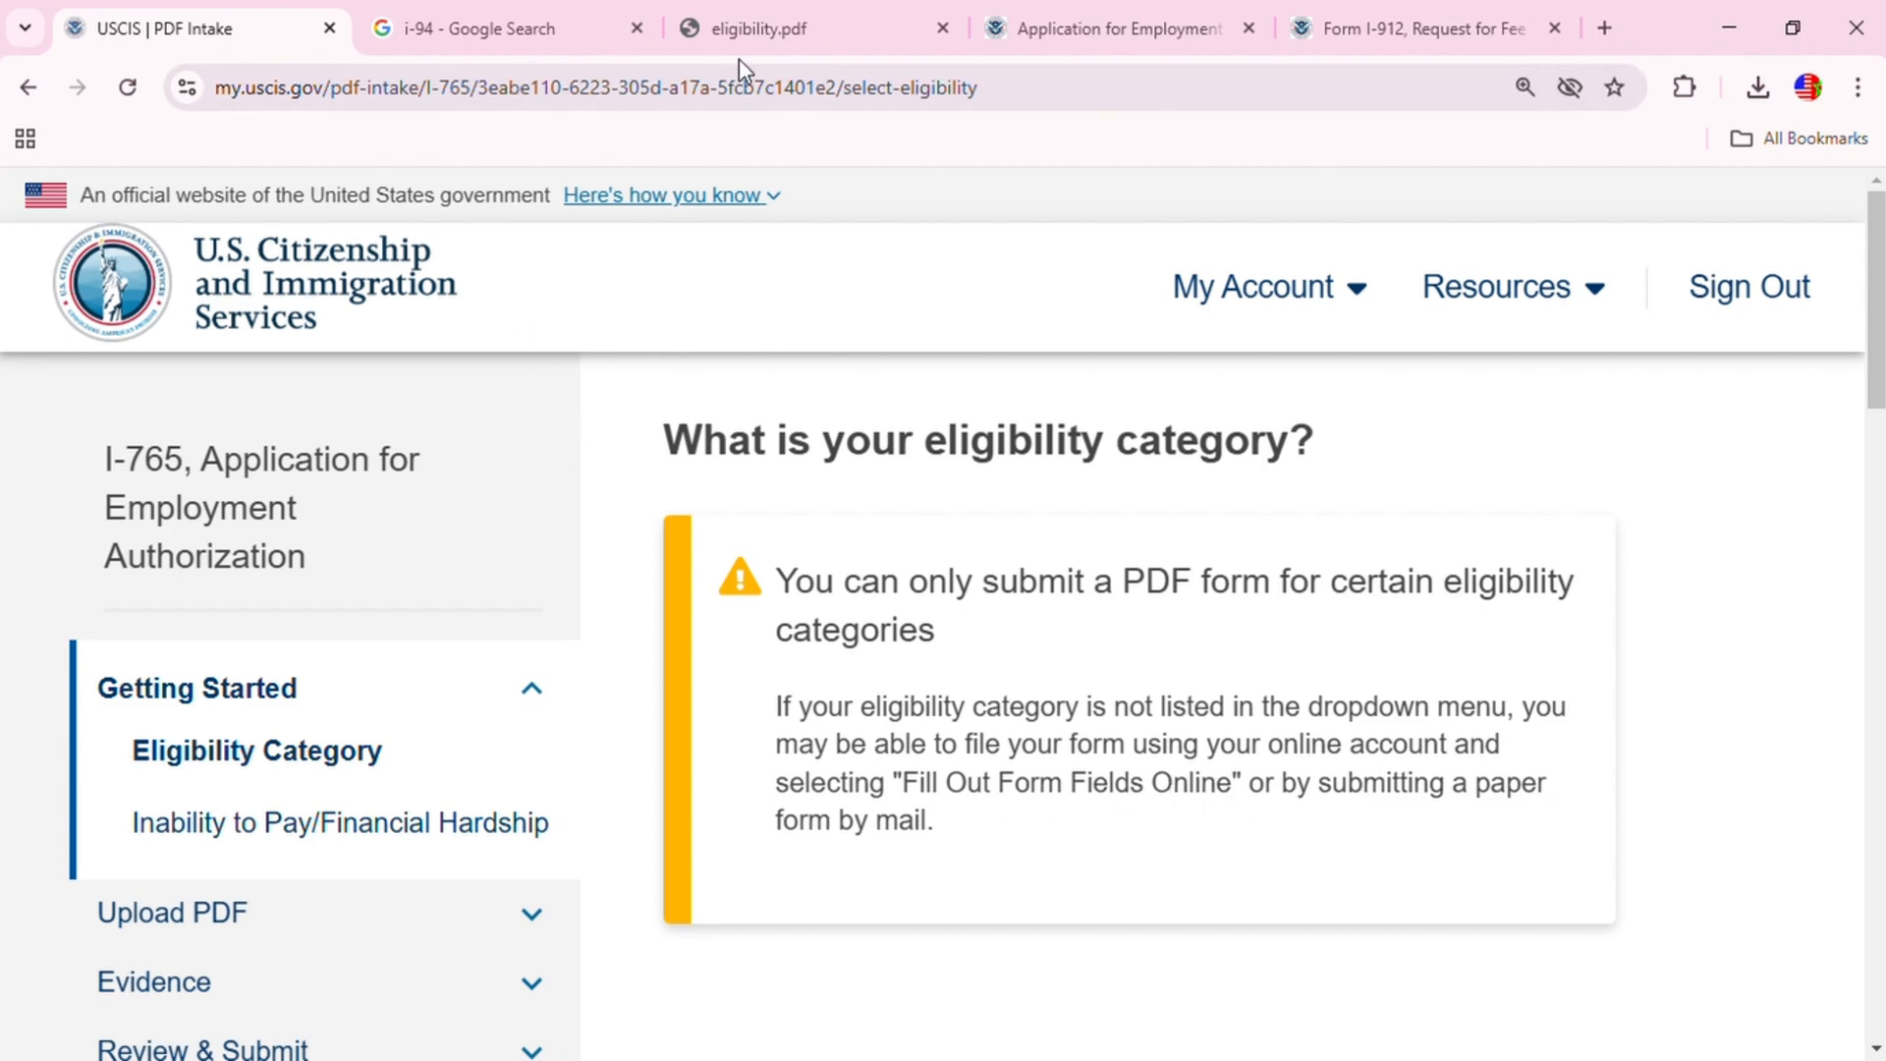
Step: Check the categories in eligibility.pdf, then read the (c)(9) fee warning and Fee Exemptions list on the eligibility category page
left_click(776, 32)
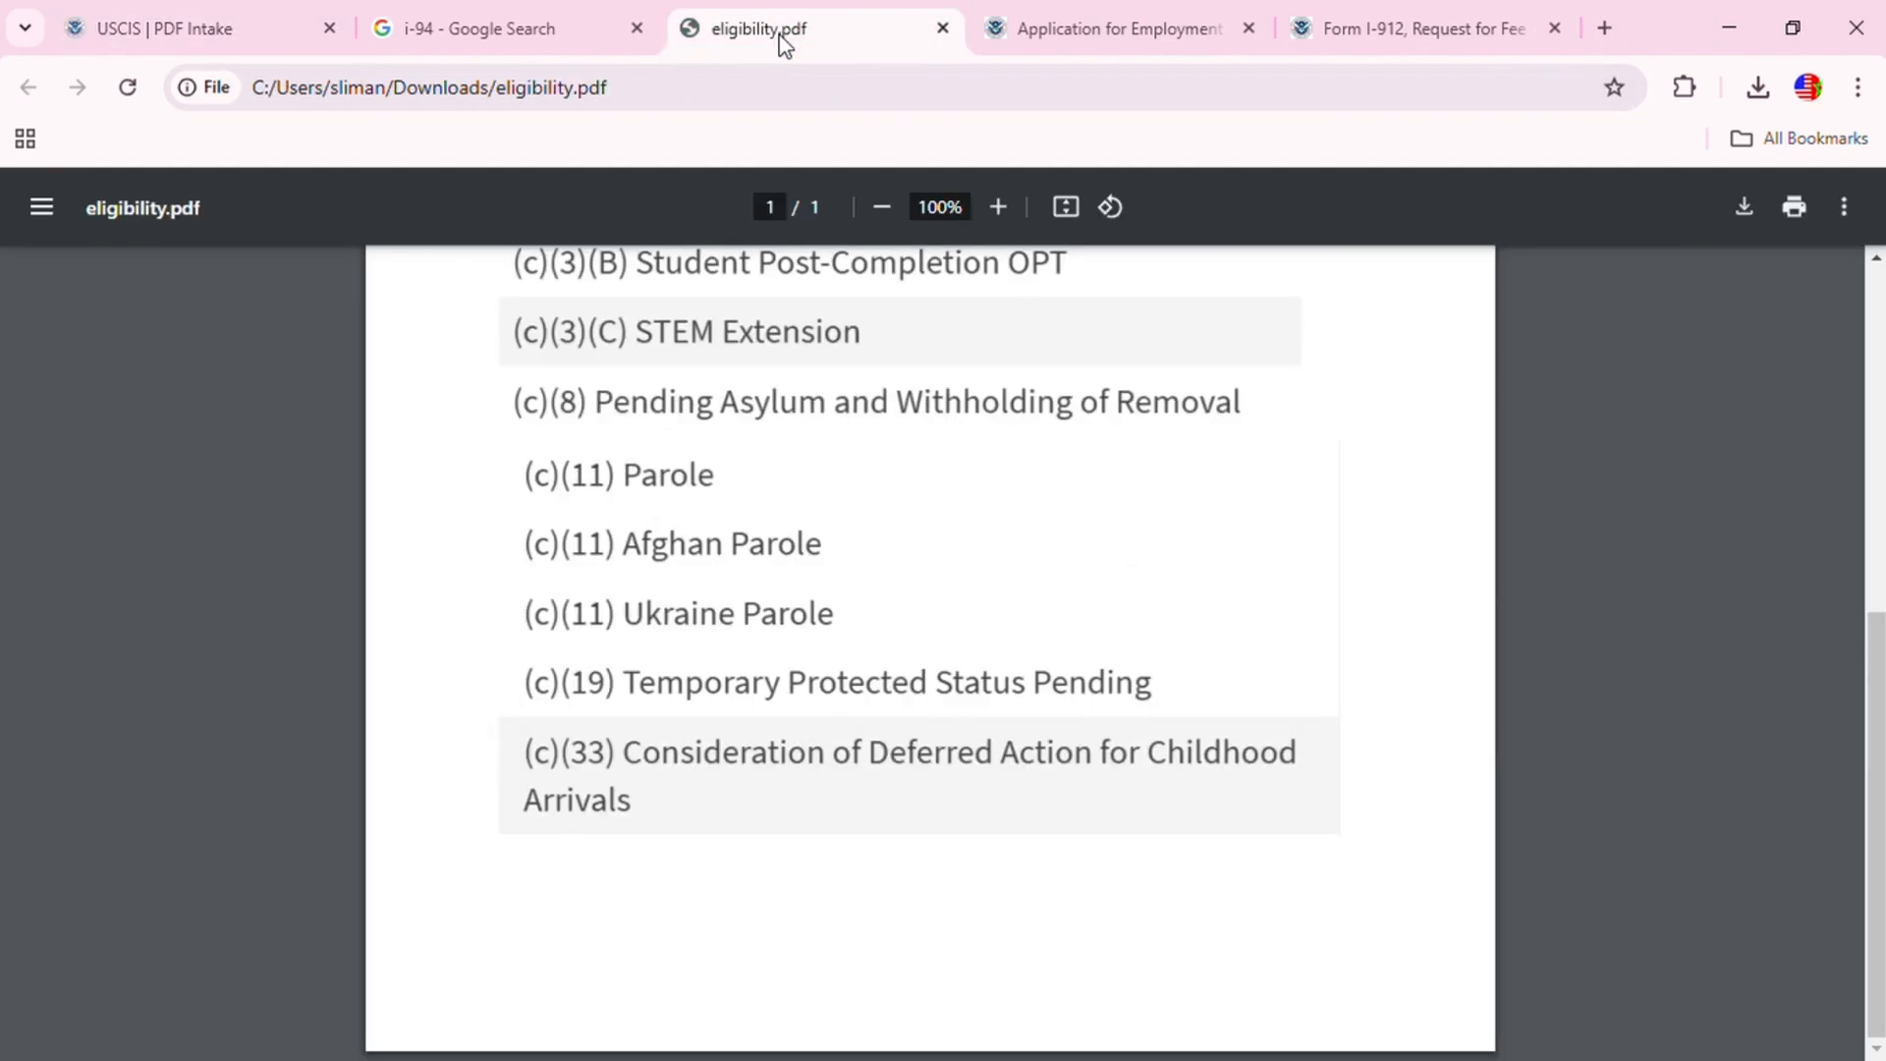
left_click(197, 20)
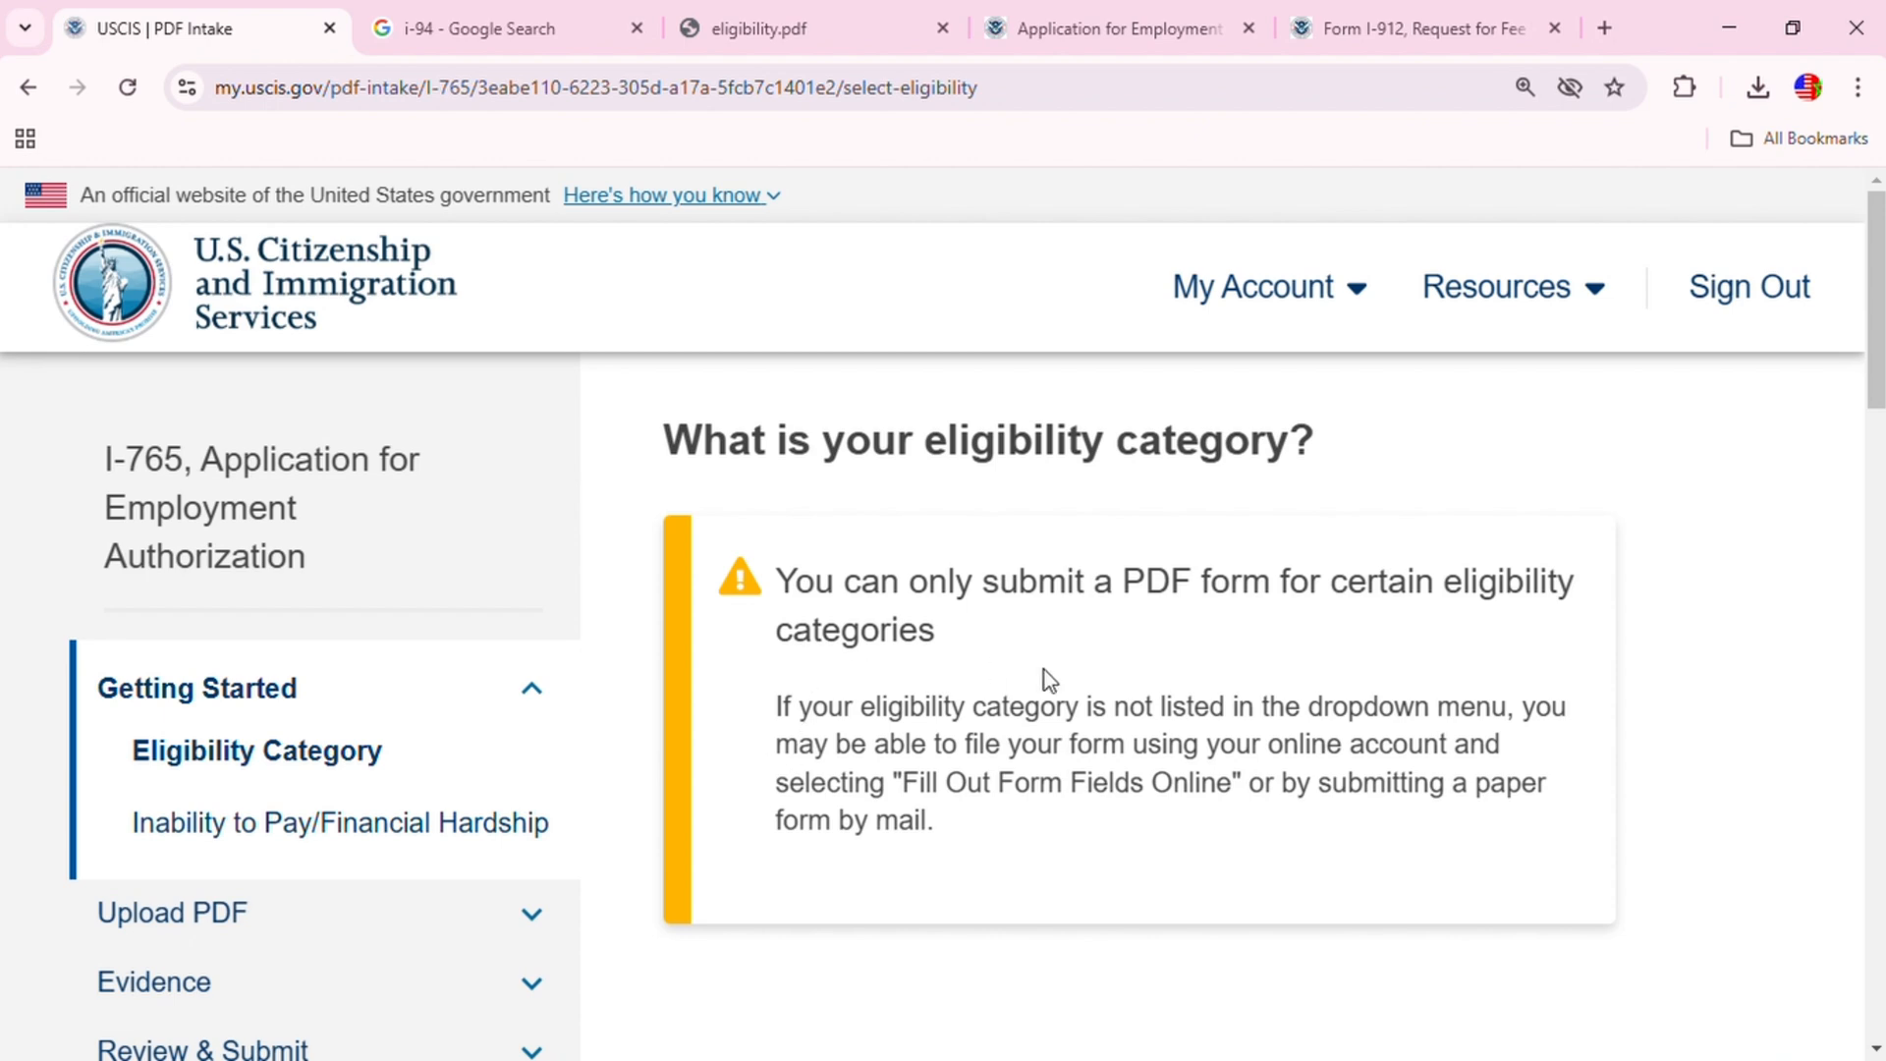
scroll(986, 713, "down", 5)
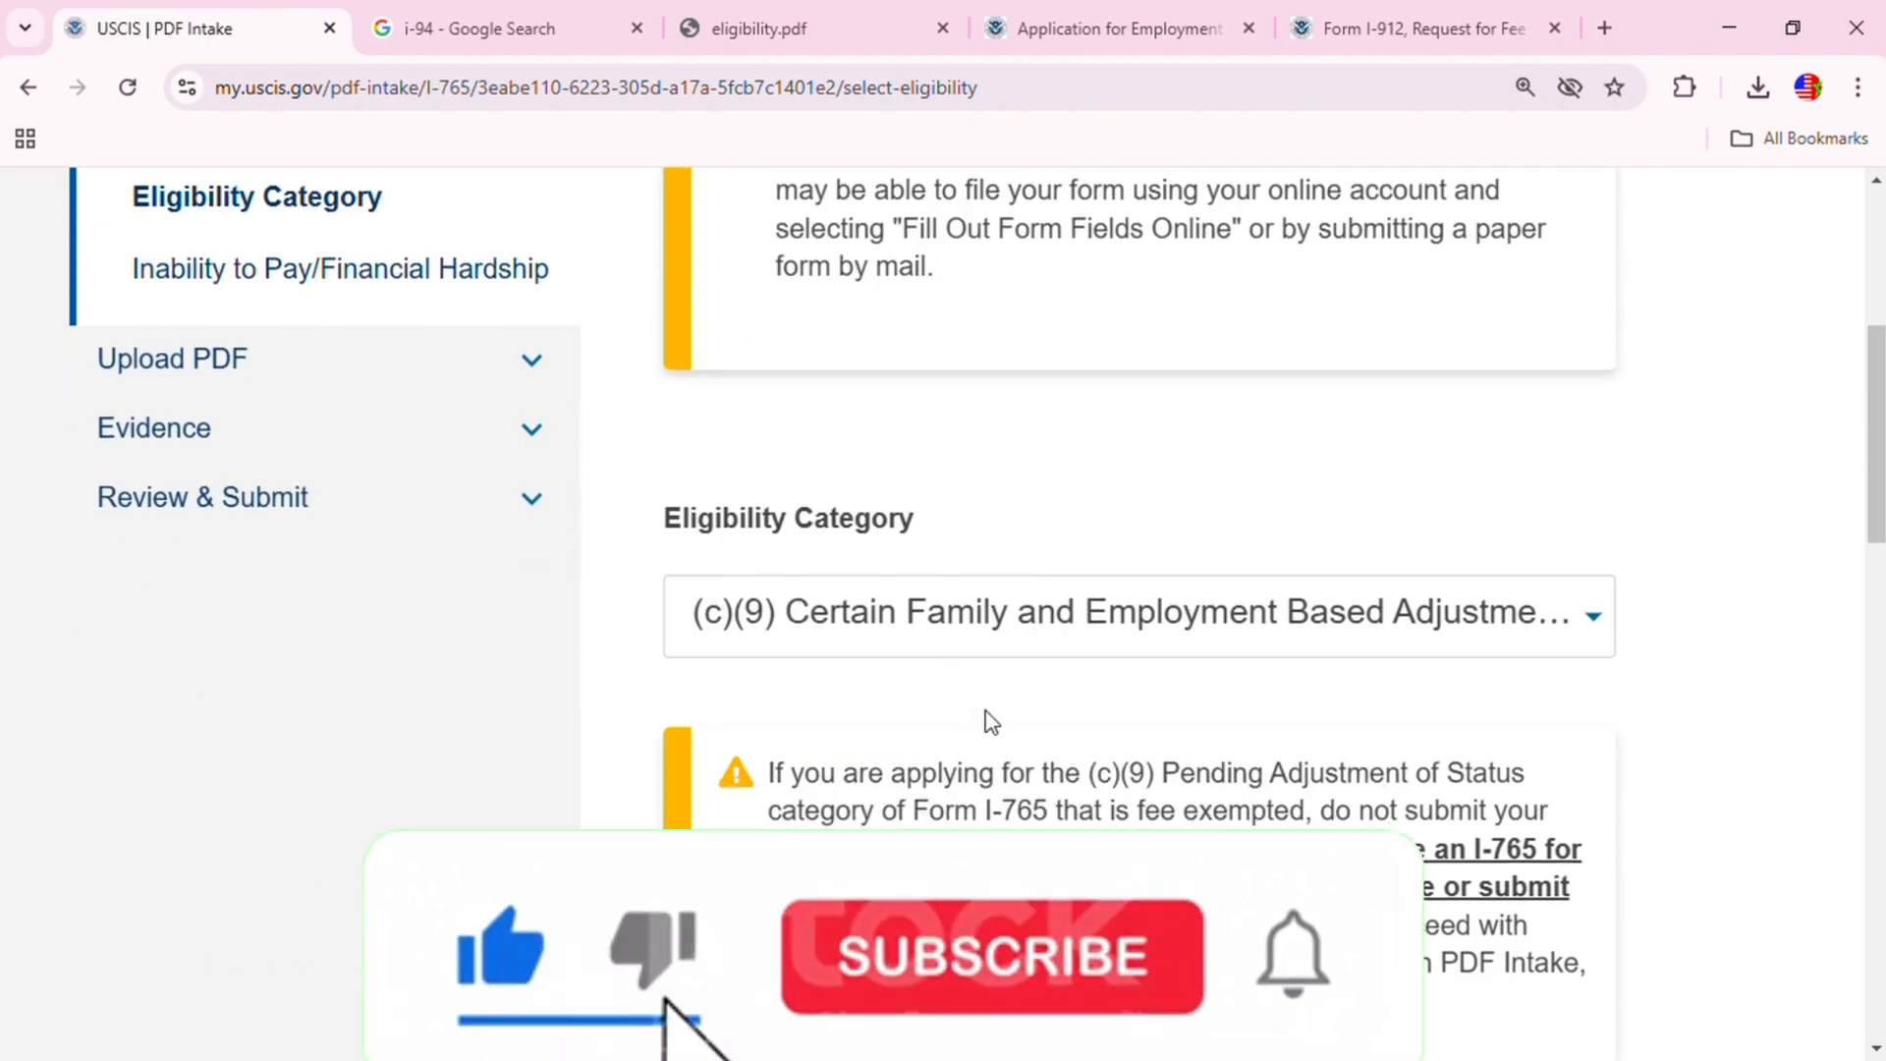
scroll(987, 720, "down", 3)
scroll(986, 710, "down", 3)
scroll(986, 710, "up", 2)
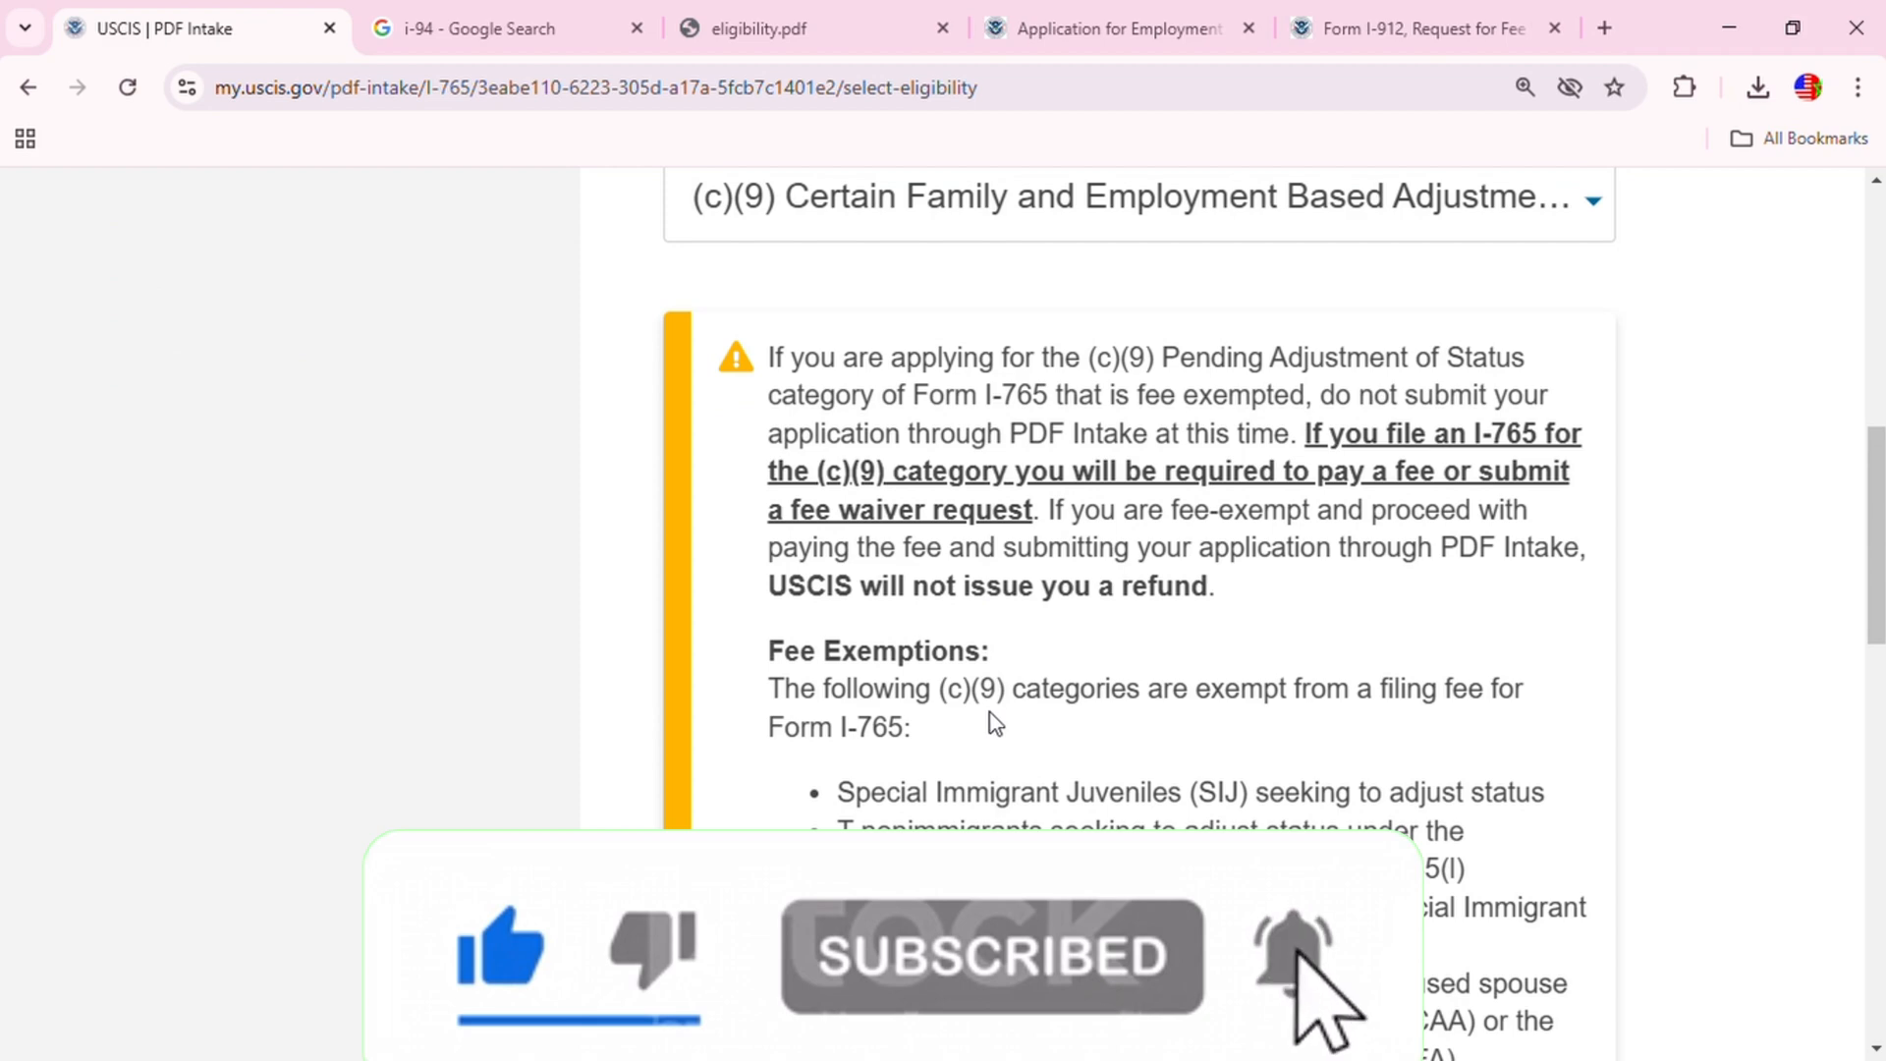
scroll(992, 717, "down", 1)
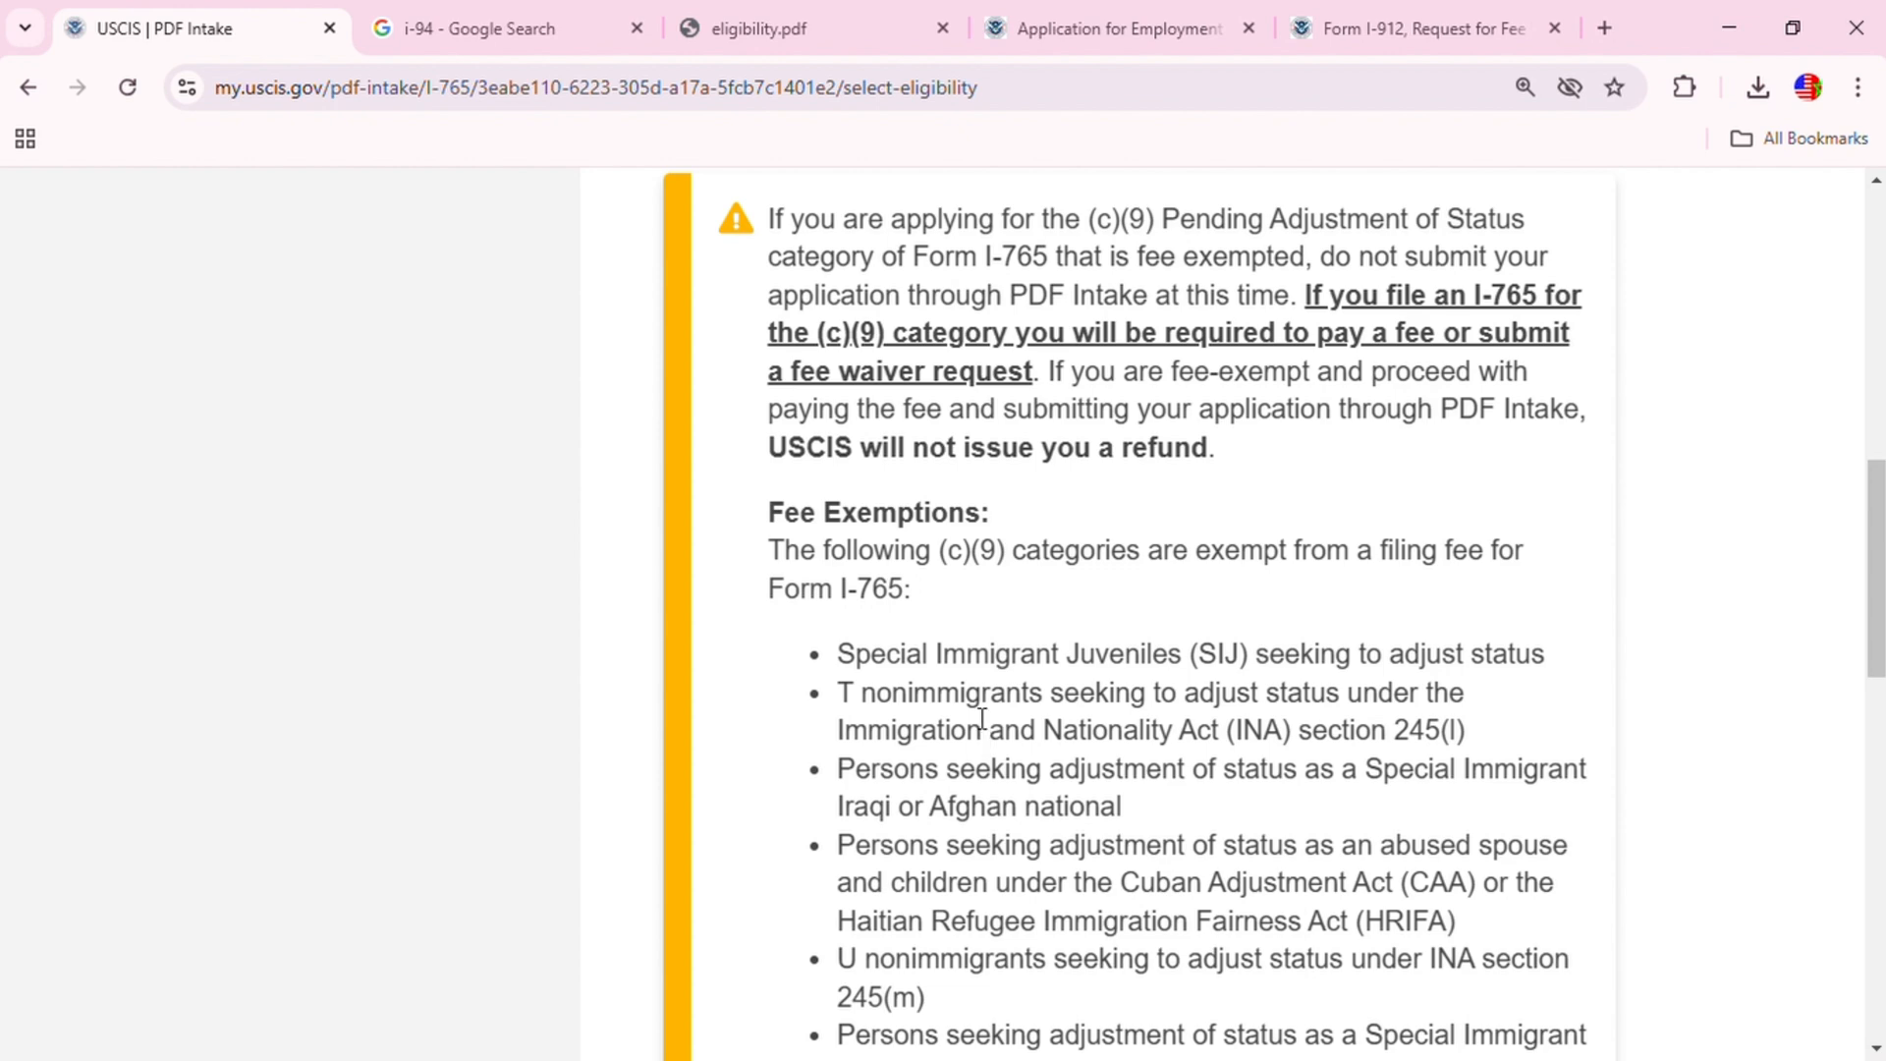
scroll(1055, 699, "down", 8)
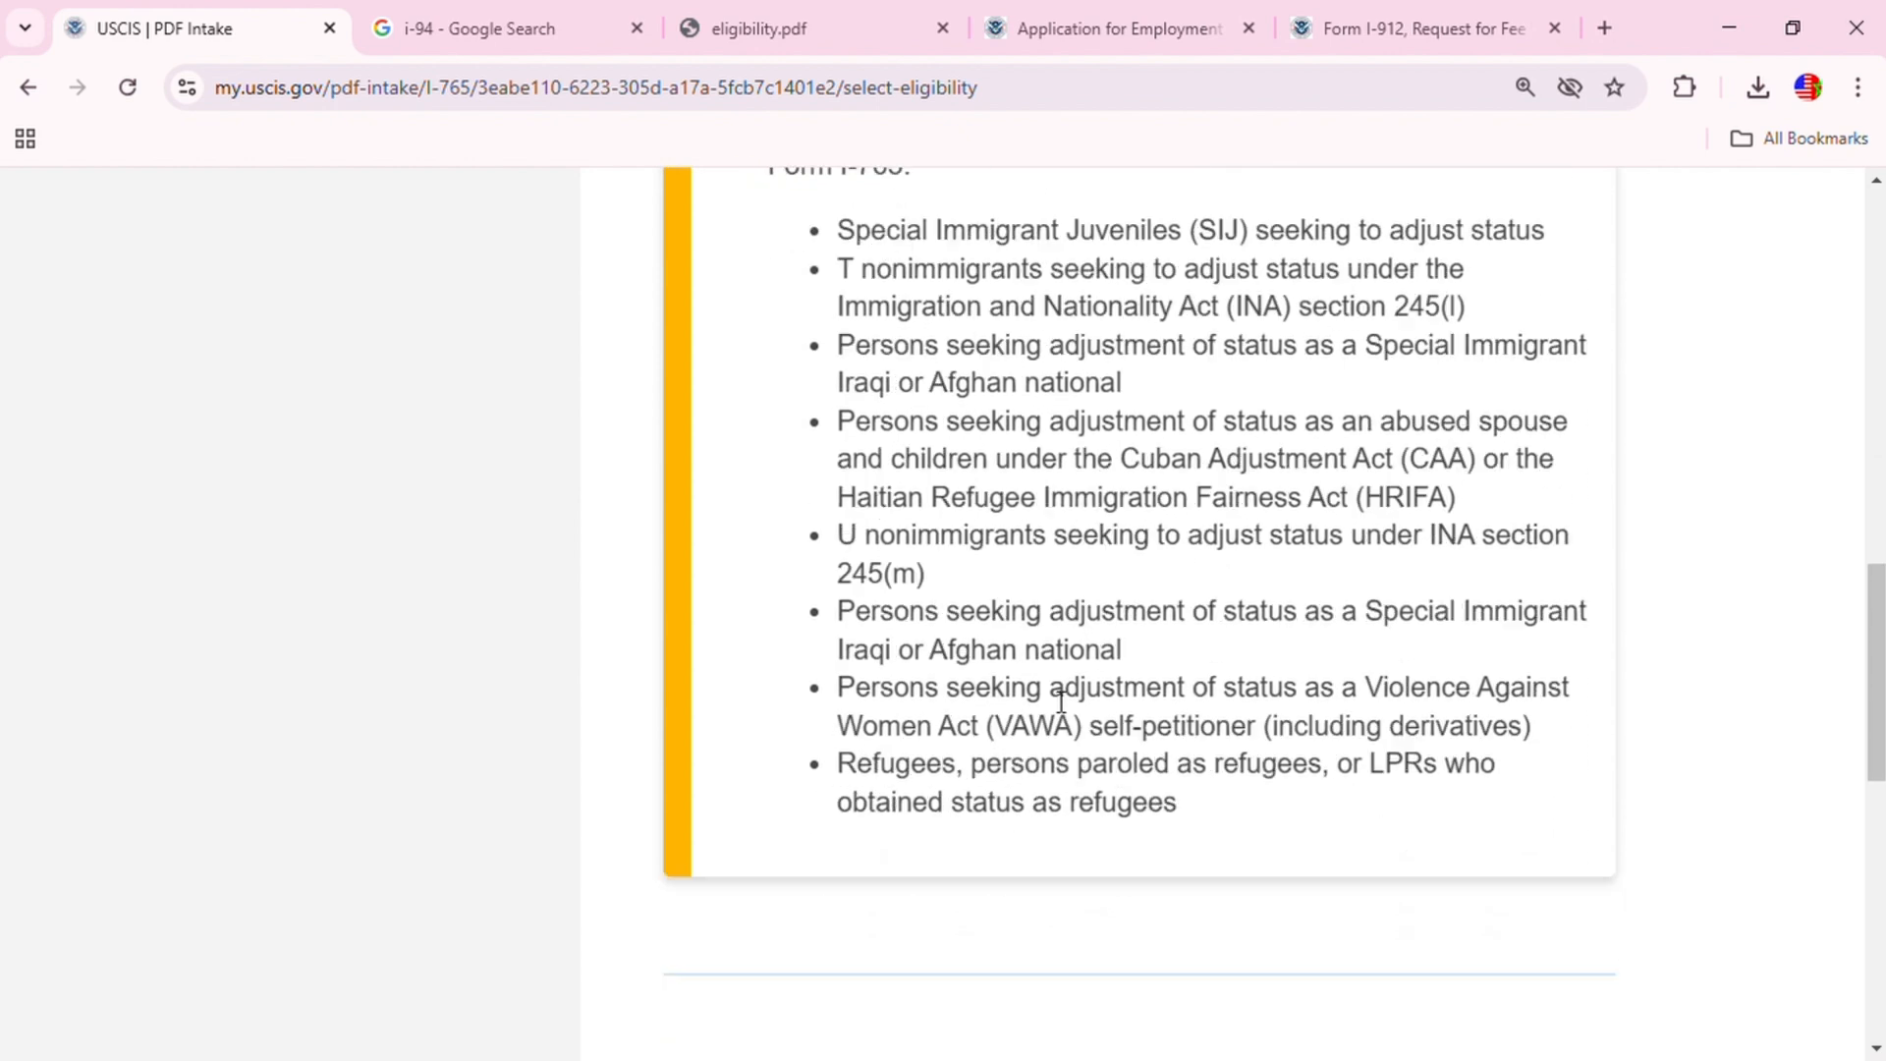
Step: Continue past the eligibility category and proceed with Yes as the answer about being able to pay the filing fee
left_click(1443, 729)
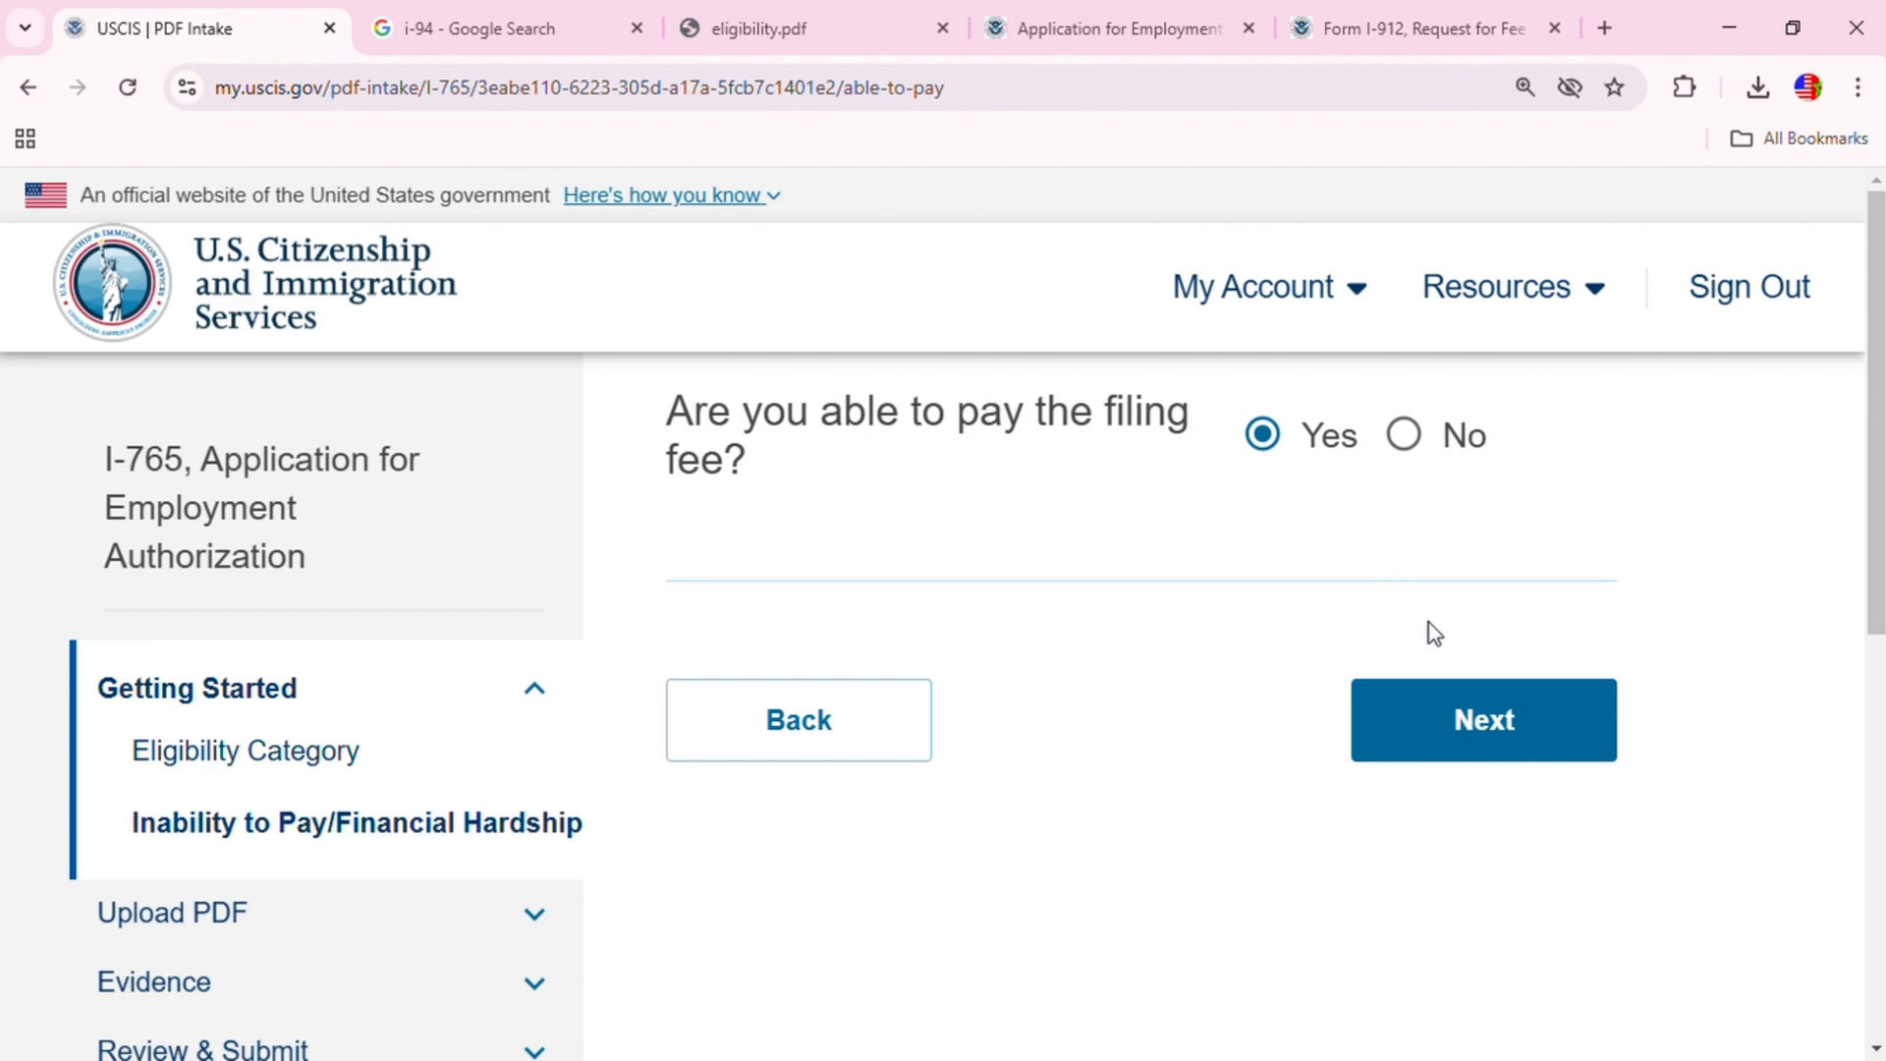
left_click(1480, 723)
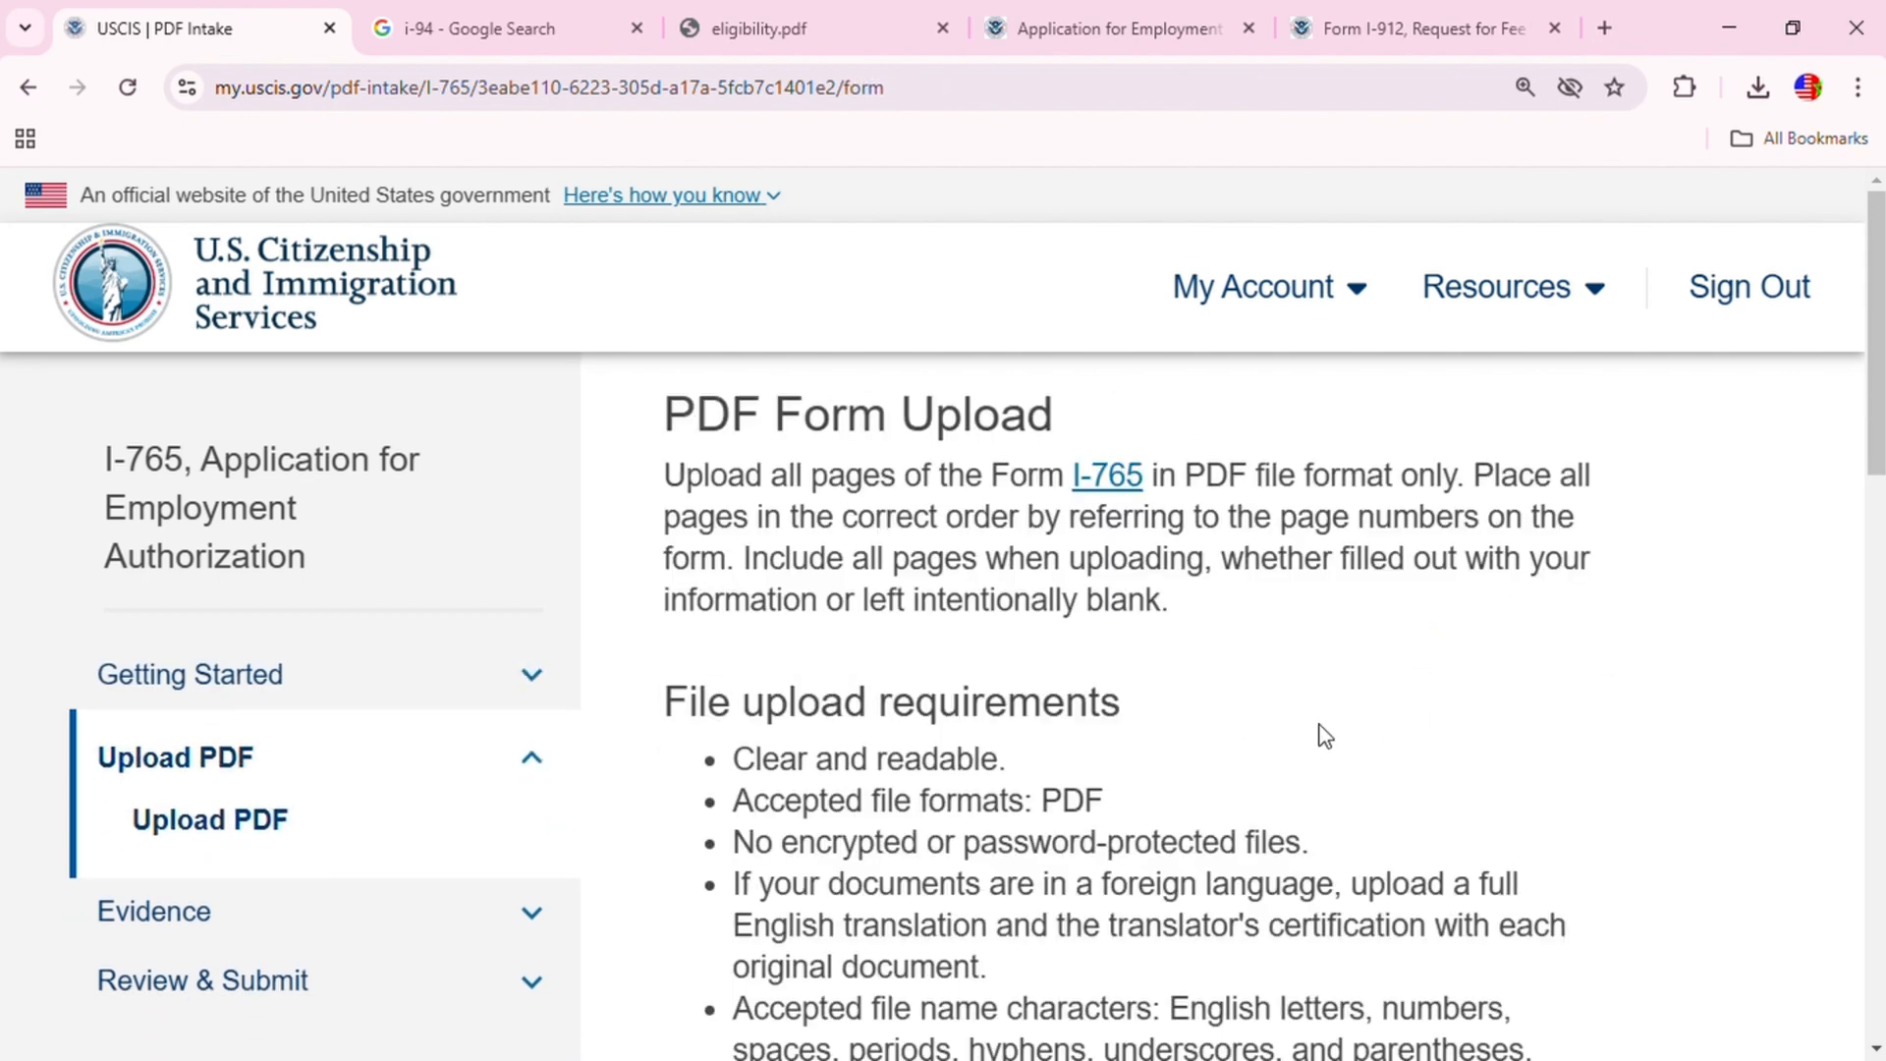
Step: Read the PDF file upload requirements, upload i-765_Filled.pdf as Form I-765 and continue to the evidence section
scroll(1325, 735, "down", 4)
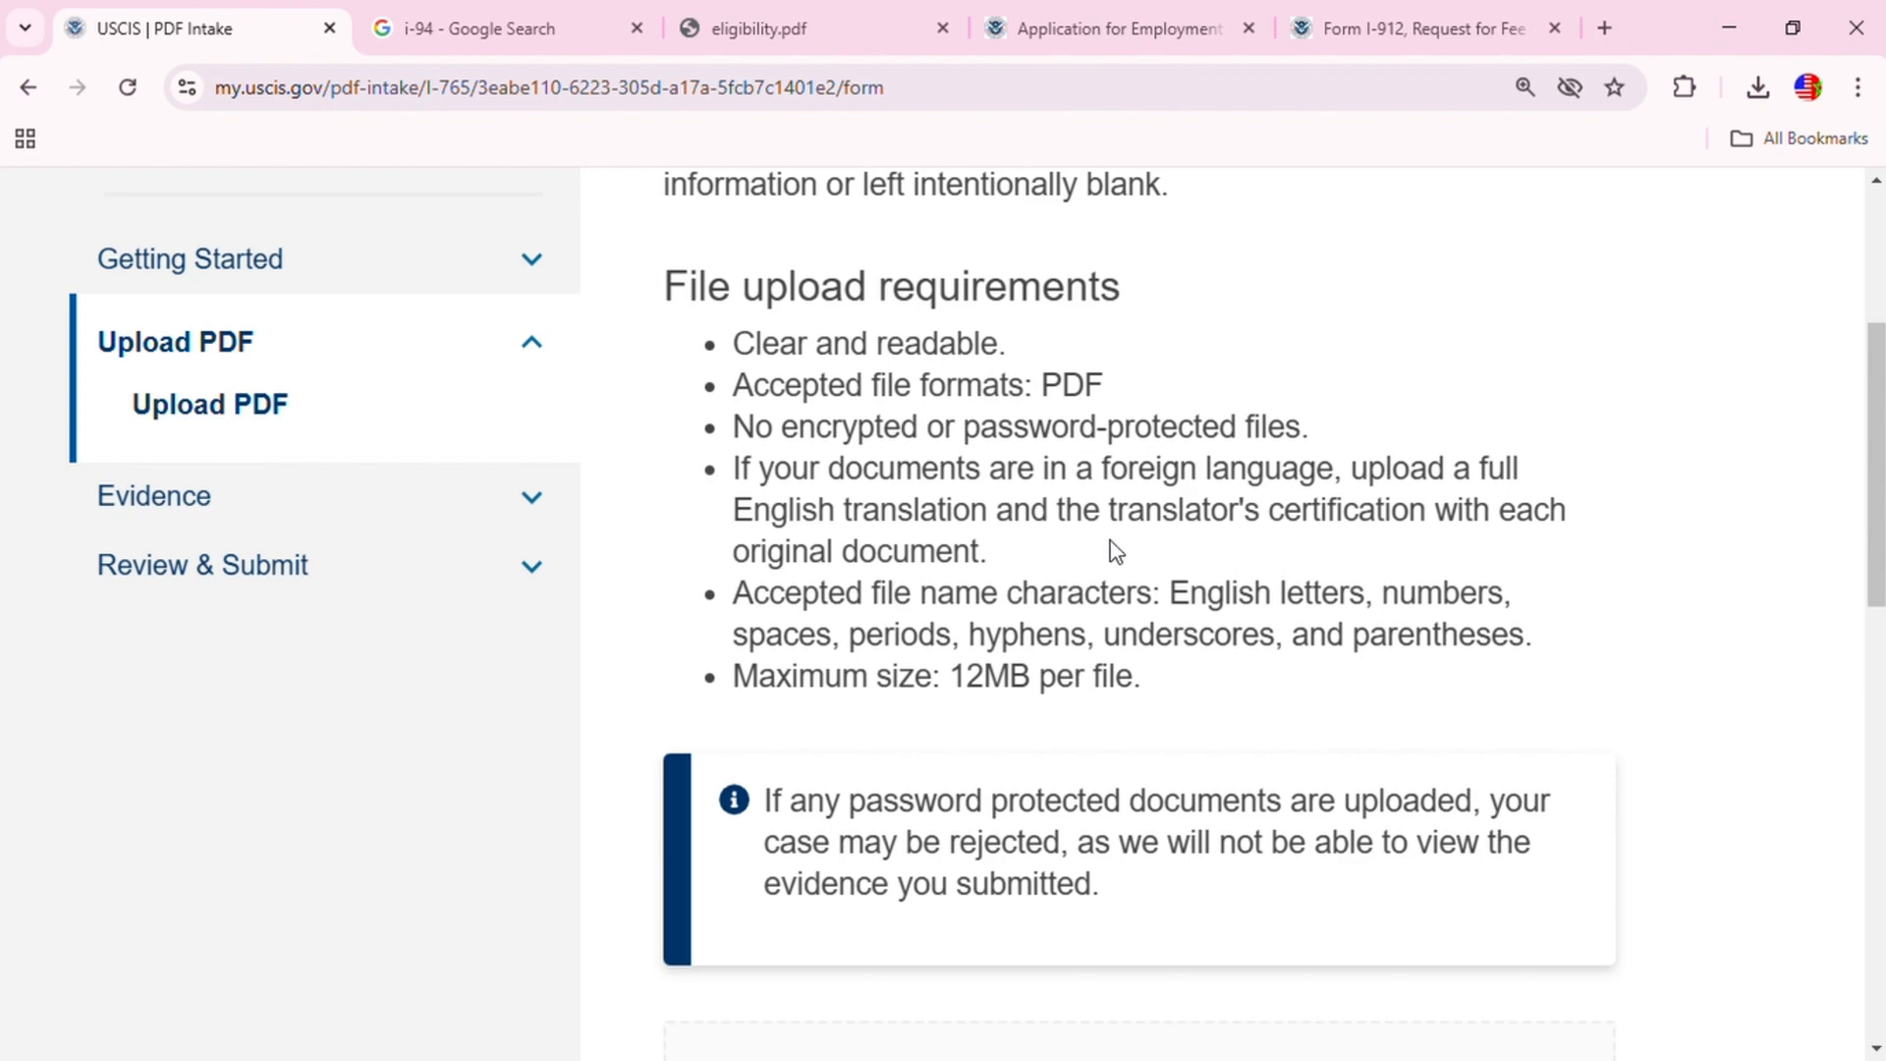
scroll(1076, 756, "down", 2)
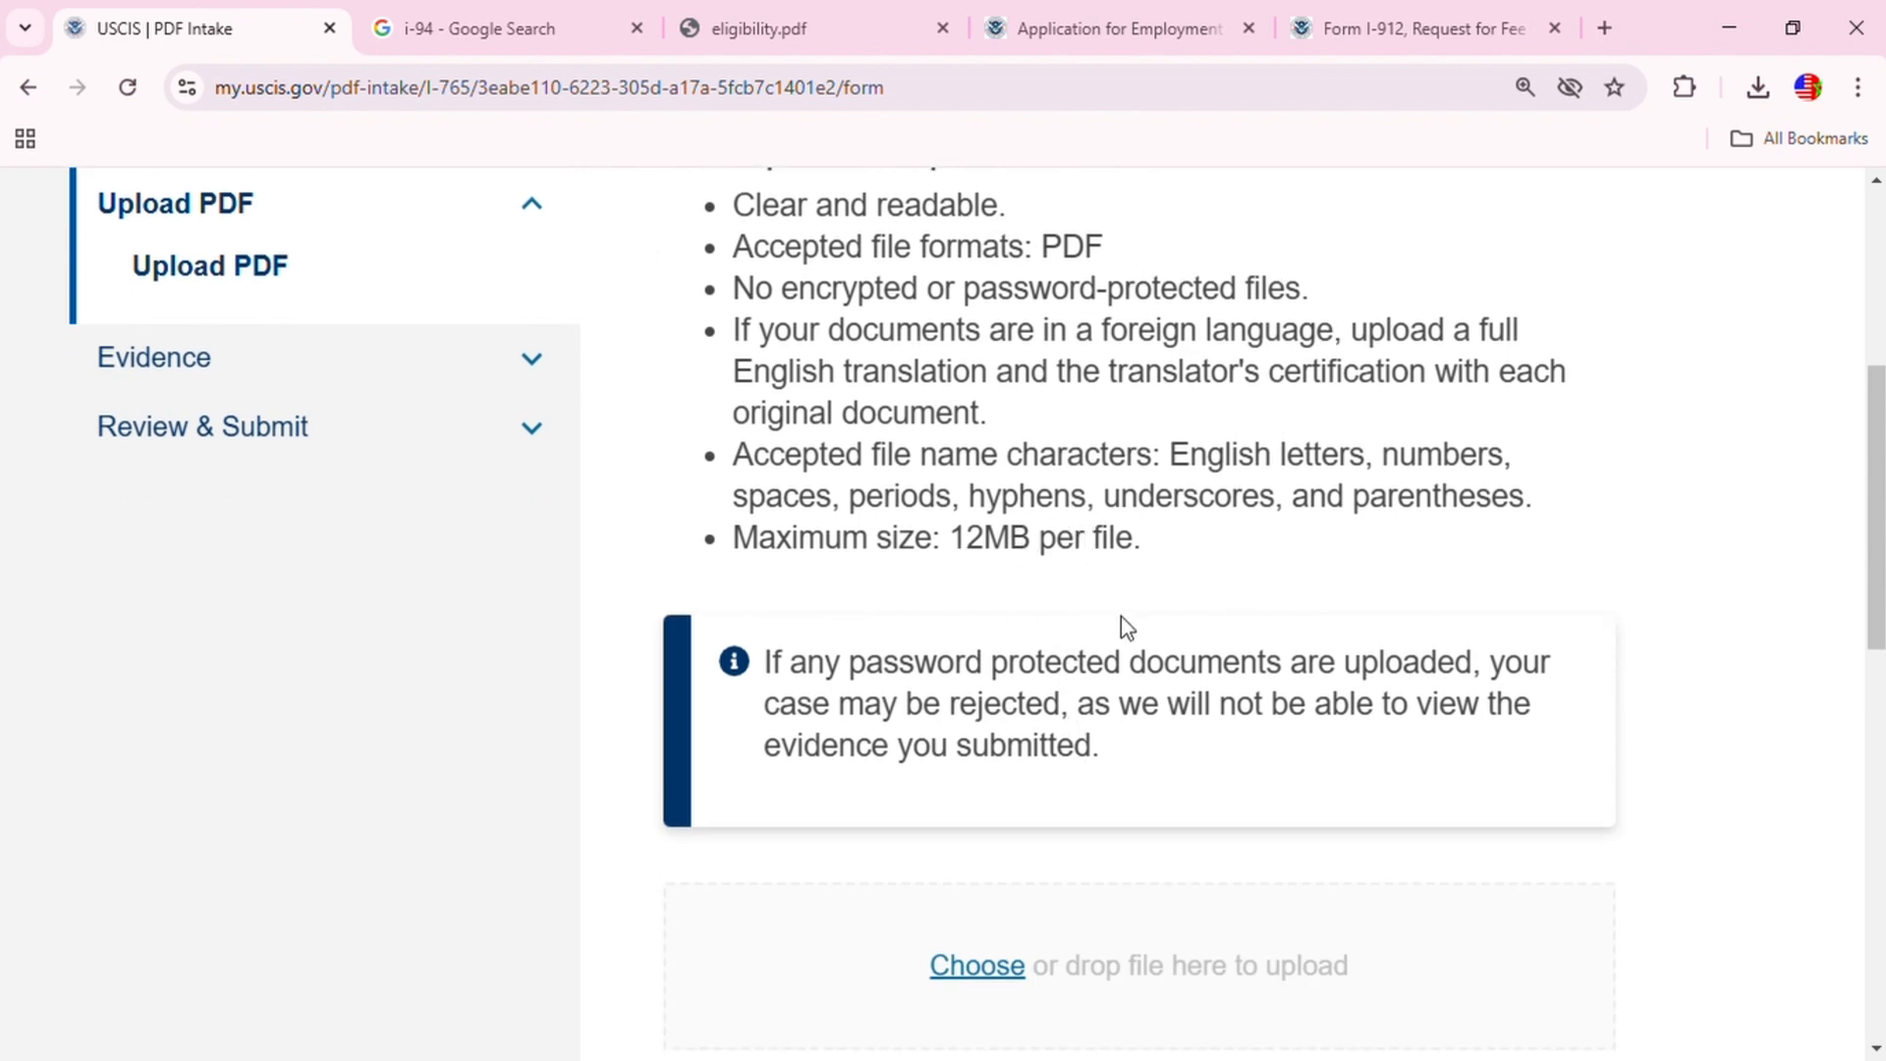
scroll(1122, 616, "down", 4)
scroll(1121, 616, "up", 3)
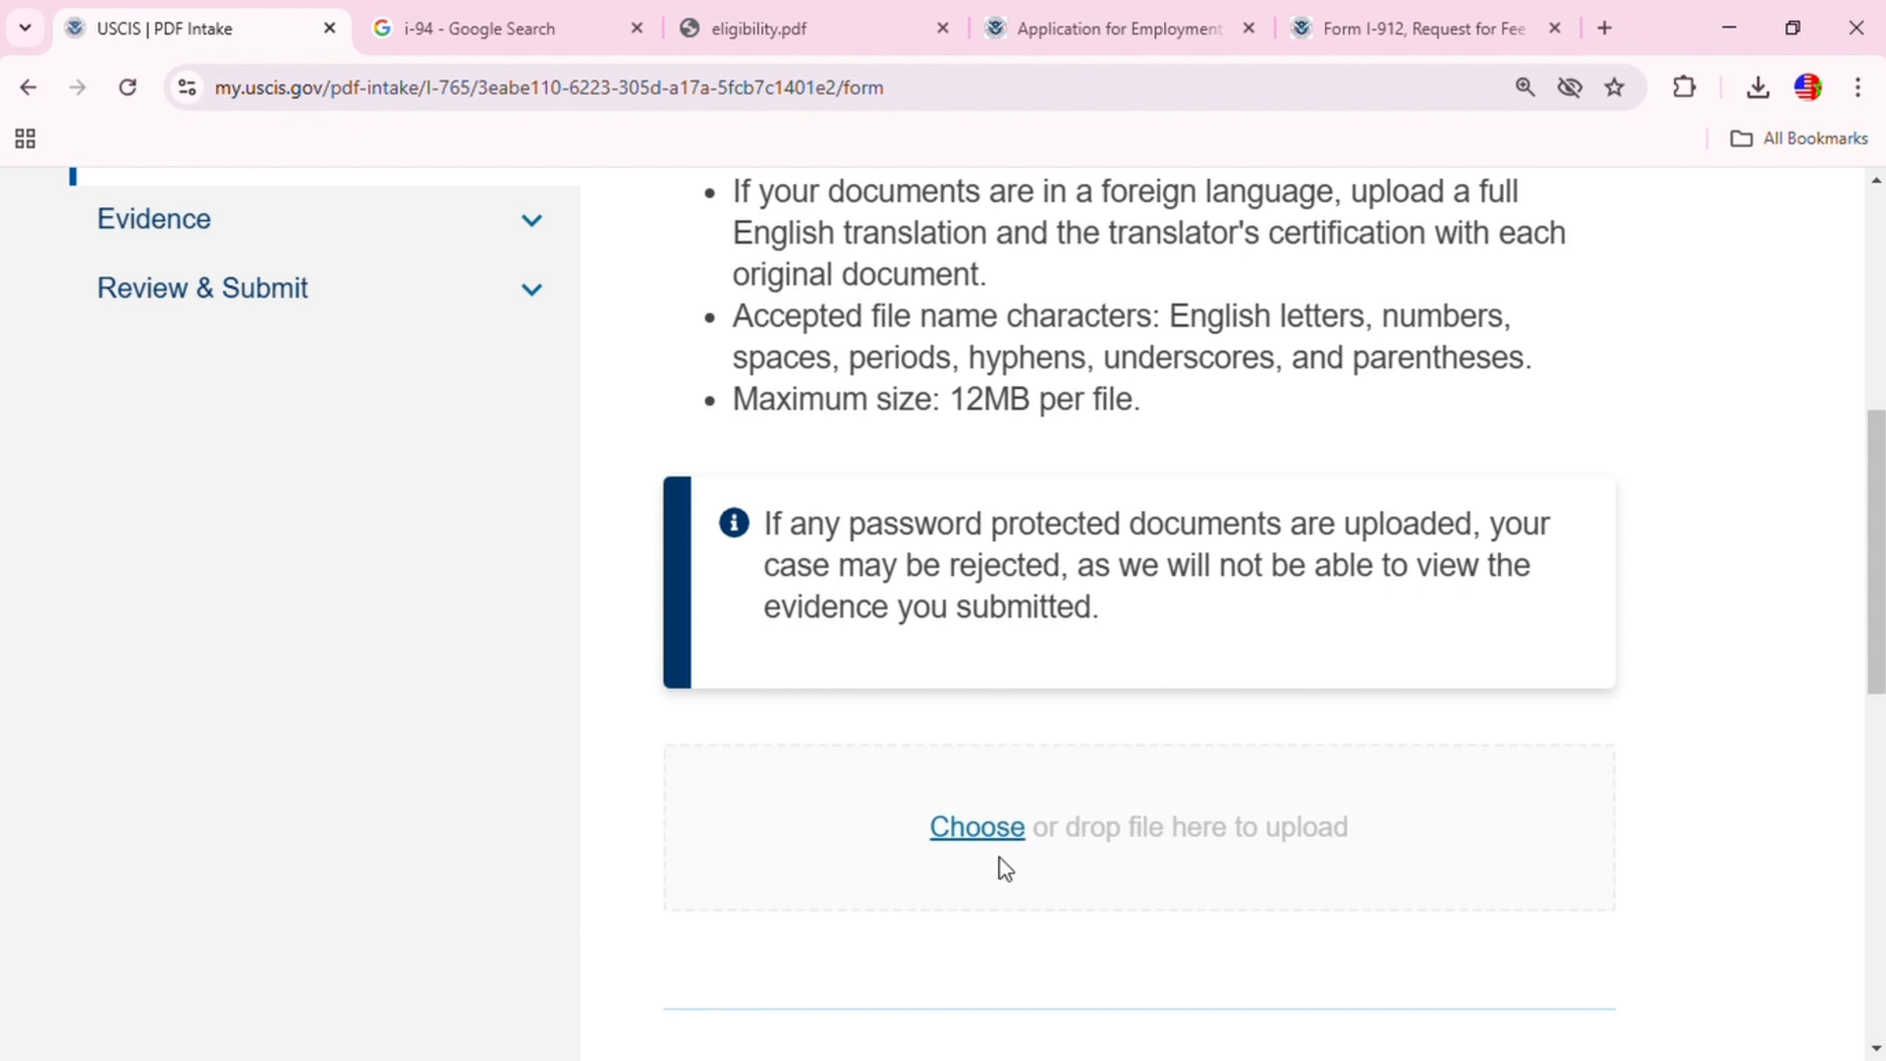
left_click(995, 833)
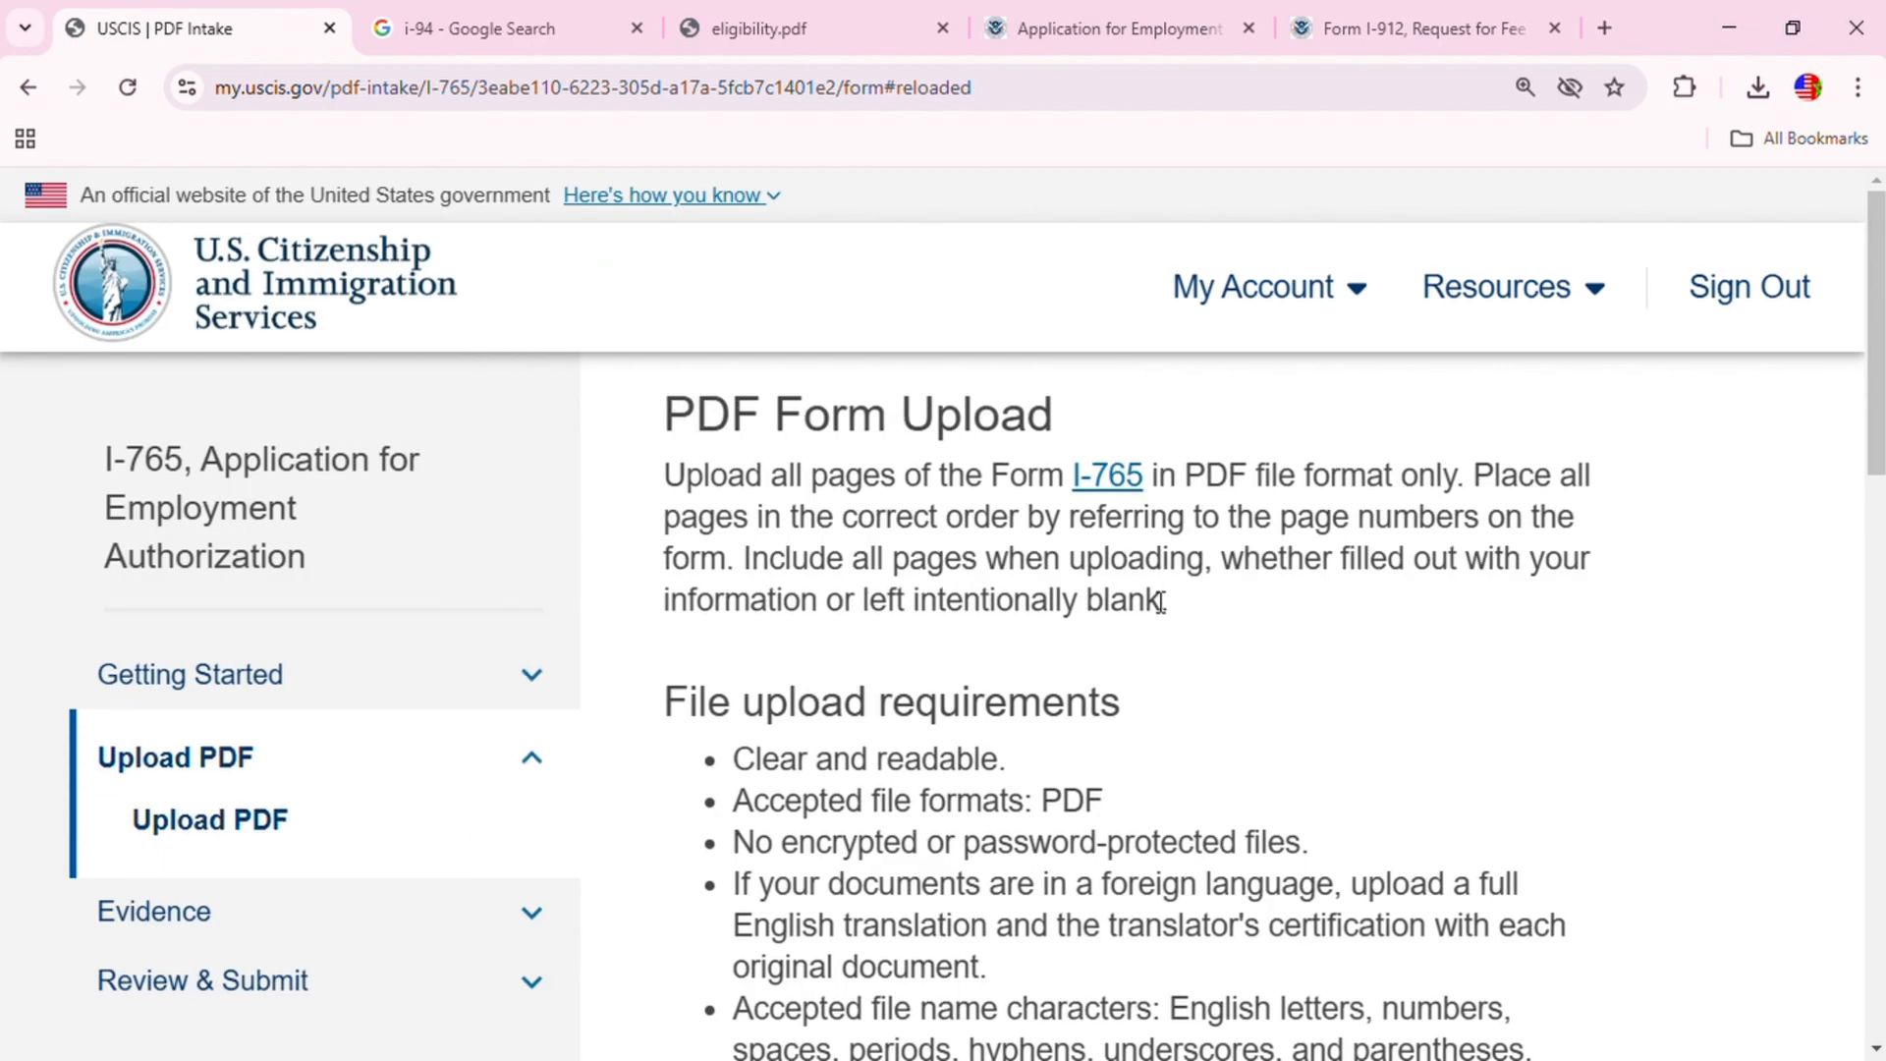
scroll(1235, 702, "down", 10)
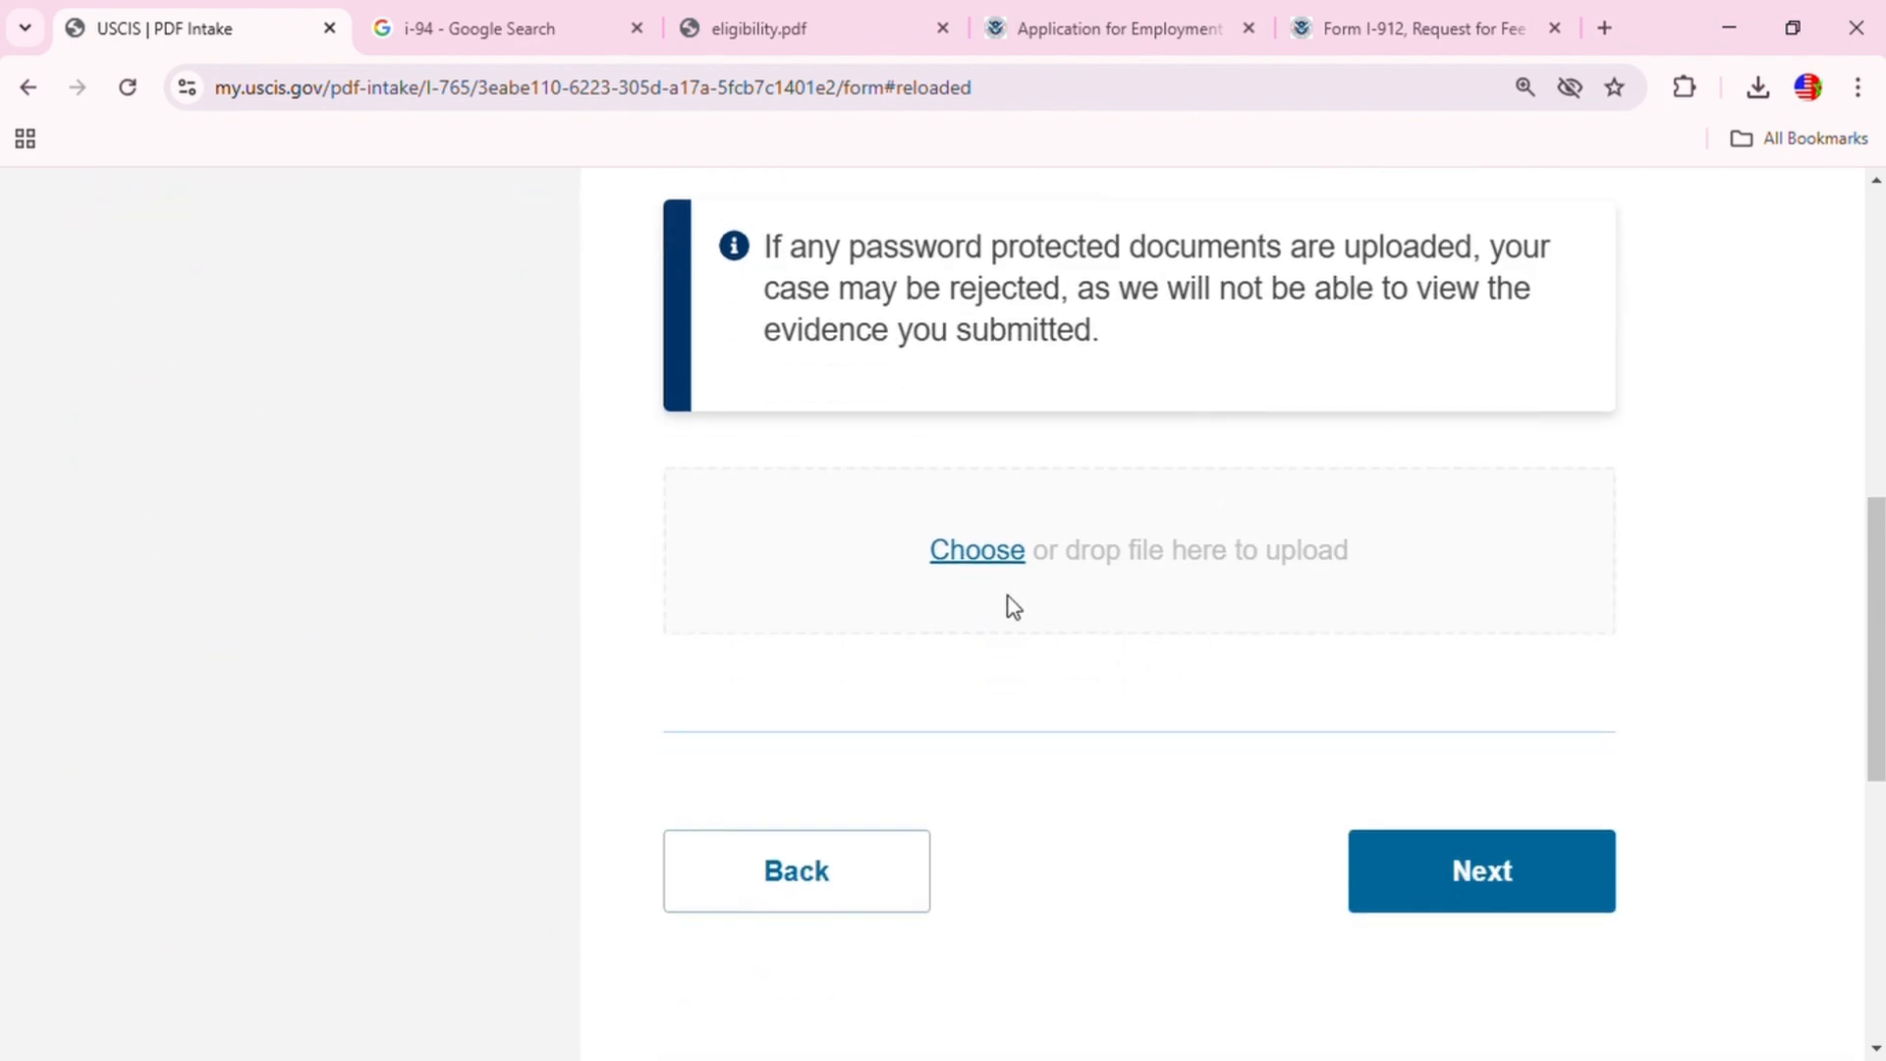
left_click(983, 564)
left_click(597, 587)
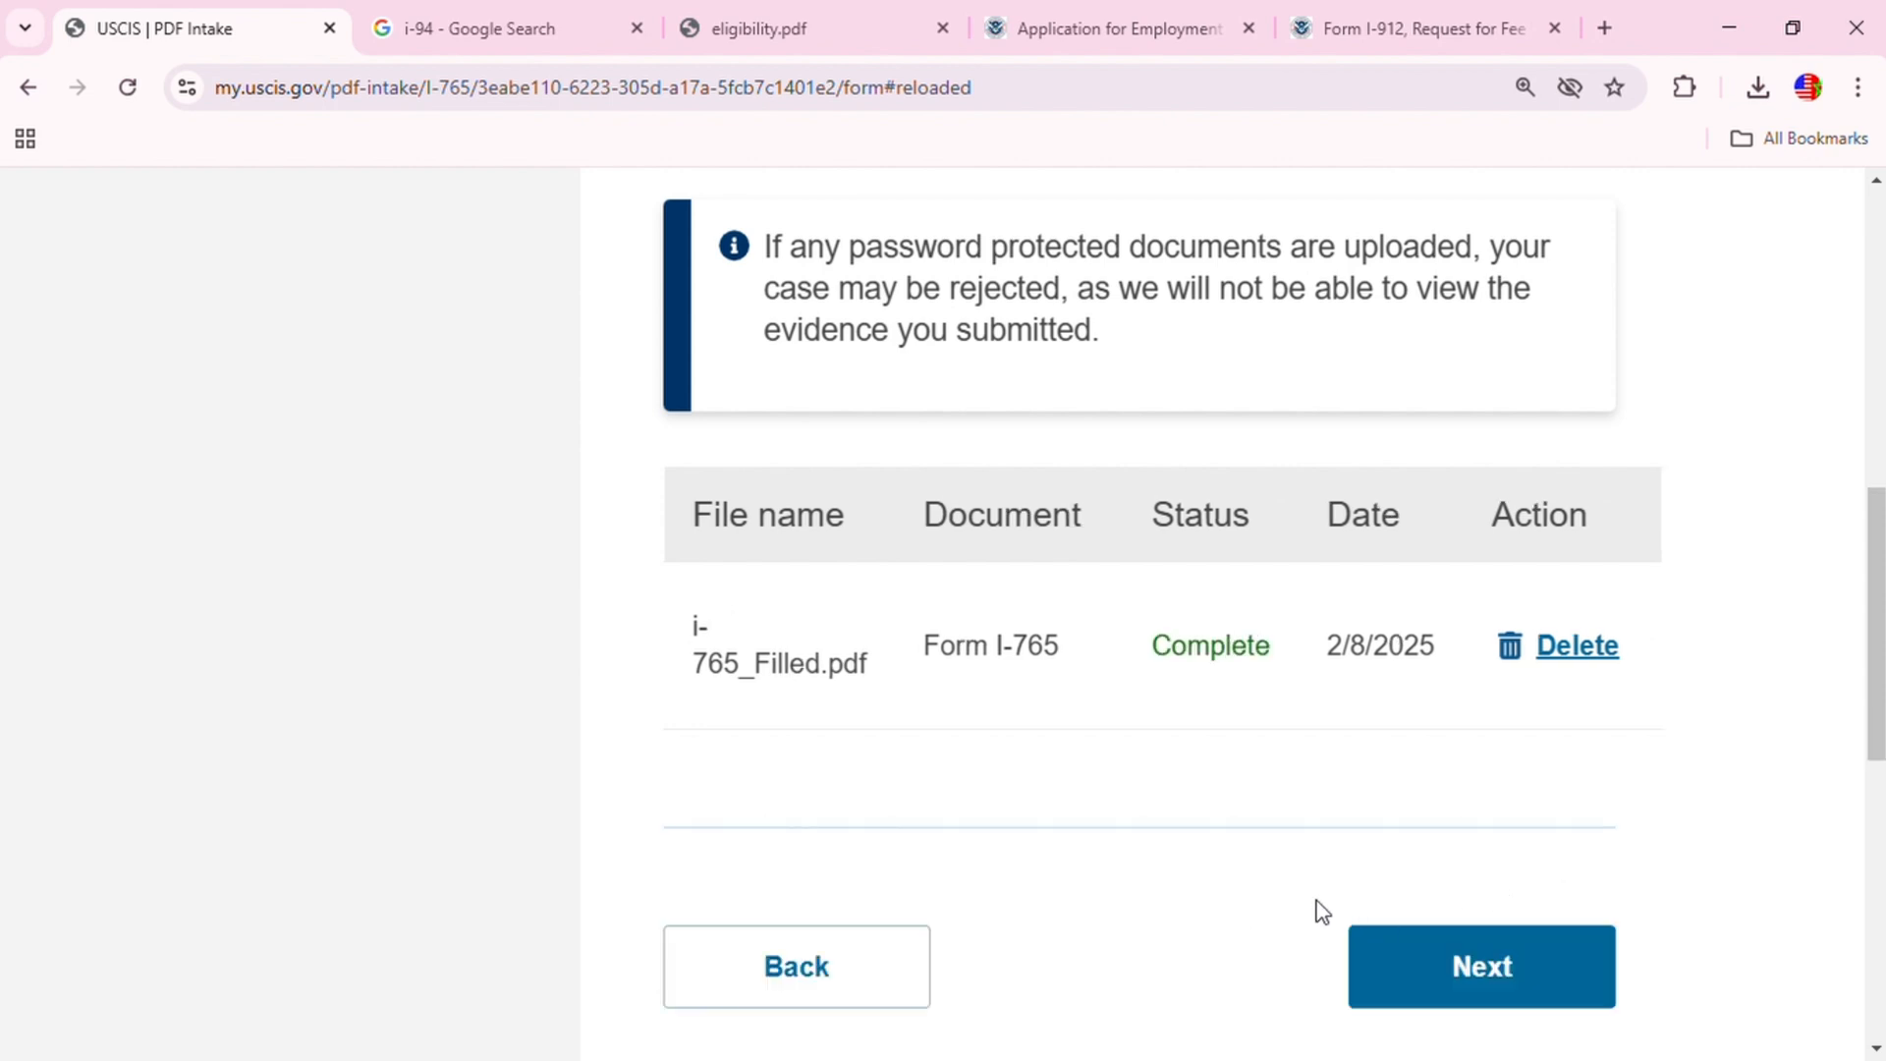
left_click(1540, 978)
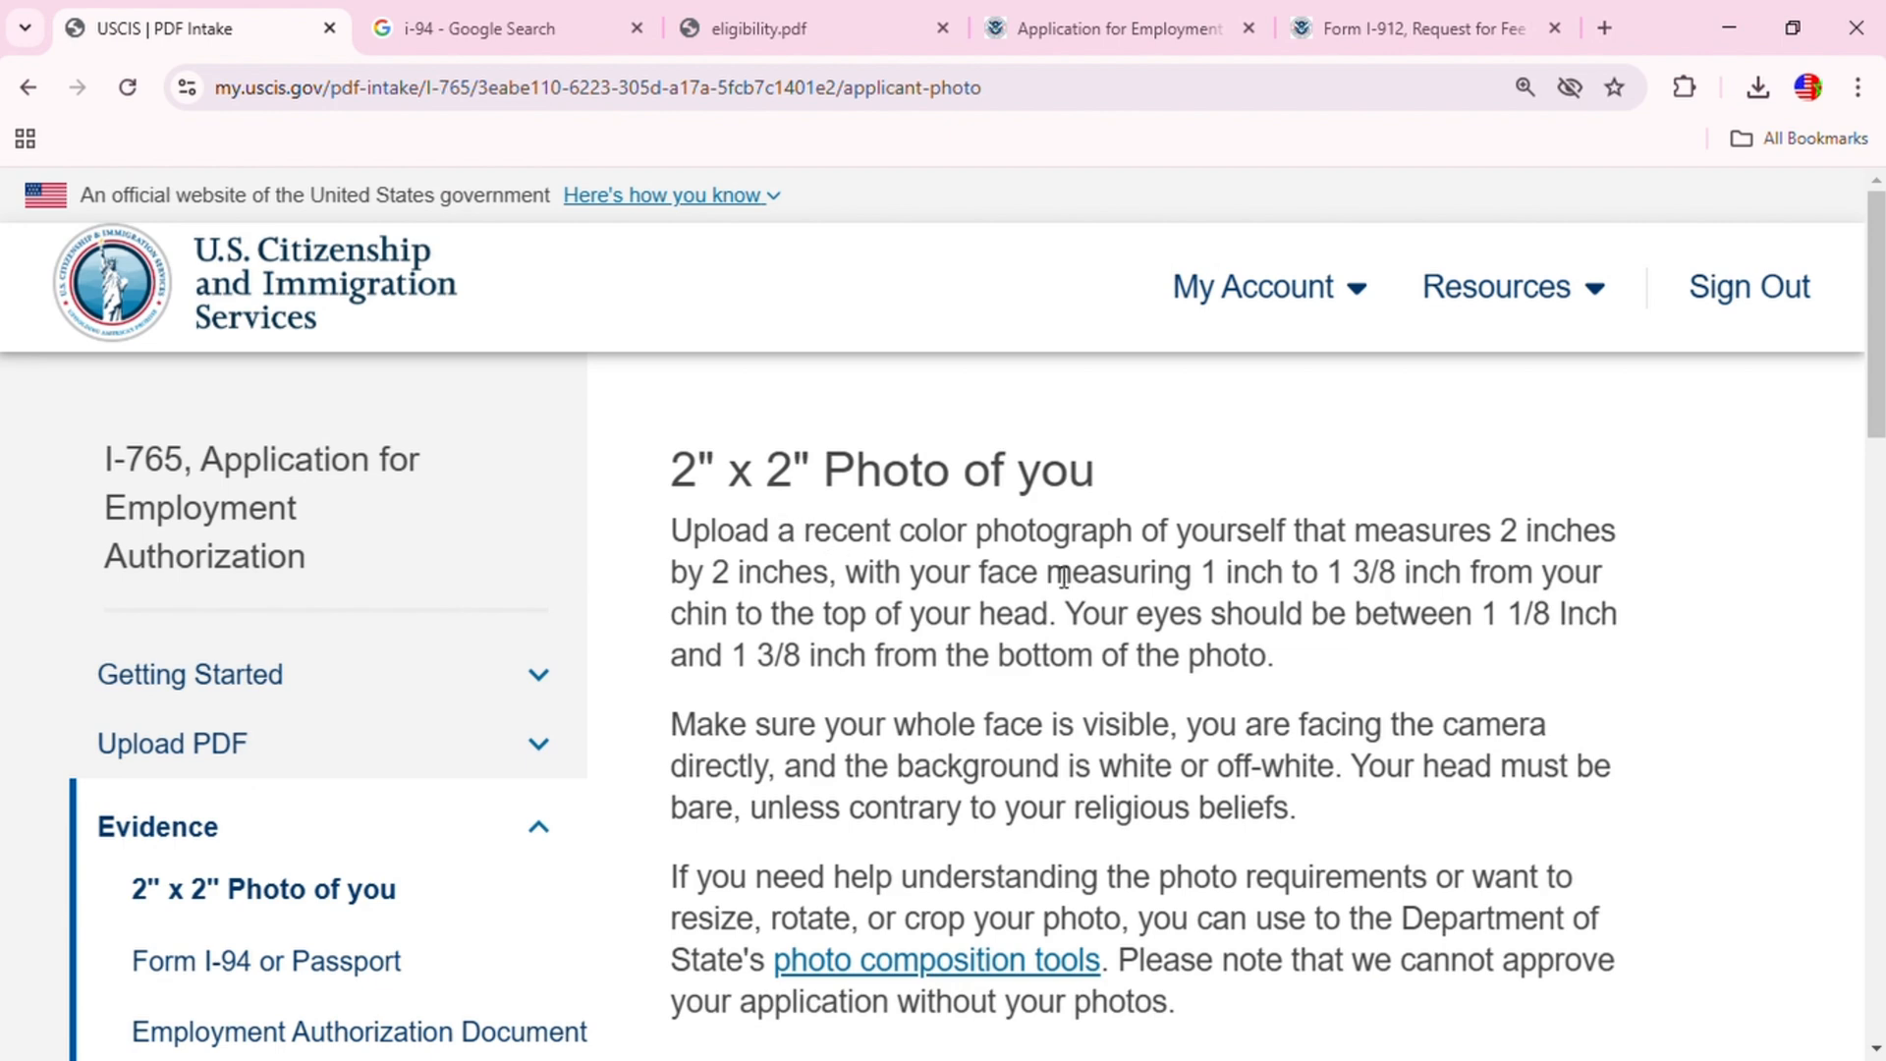
Step: Read the photo requirements, upload the applicant's JPG as the 2" x 2" photo and continue to the Form I-94 or Passport page
scroll(1106, 749, "down", 3)
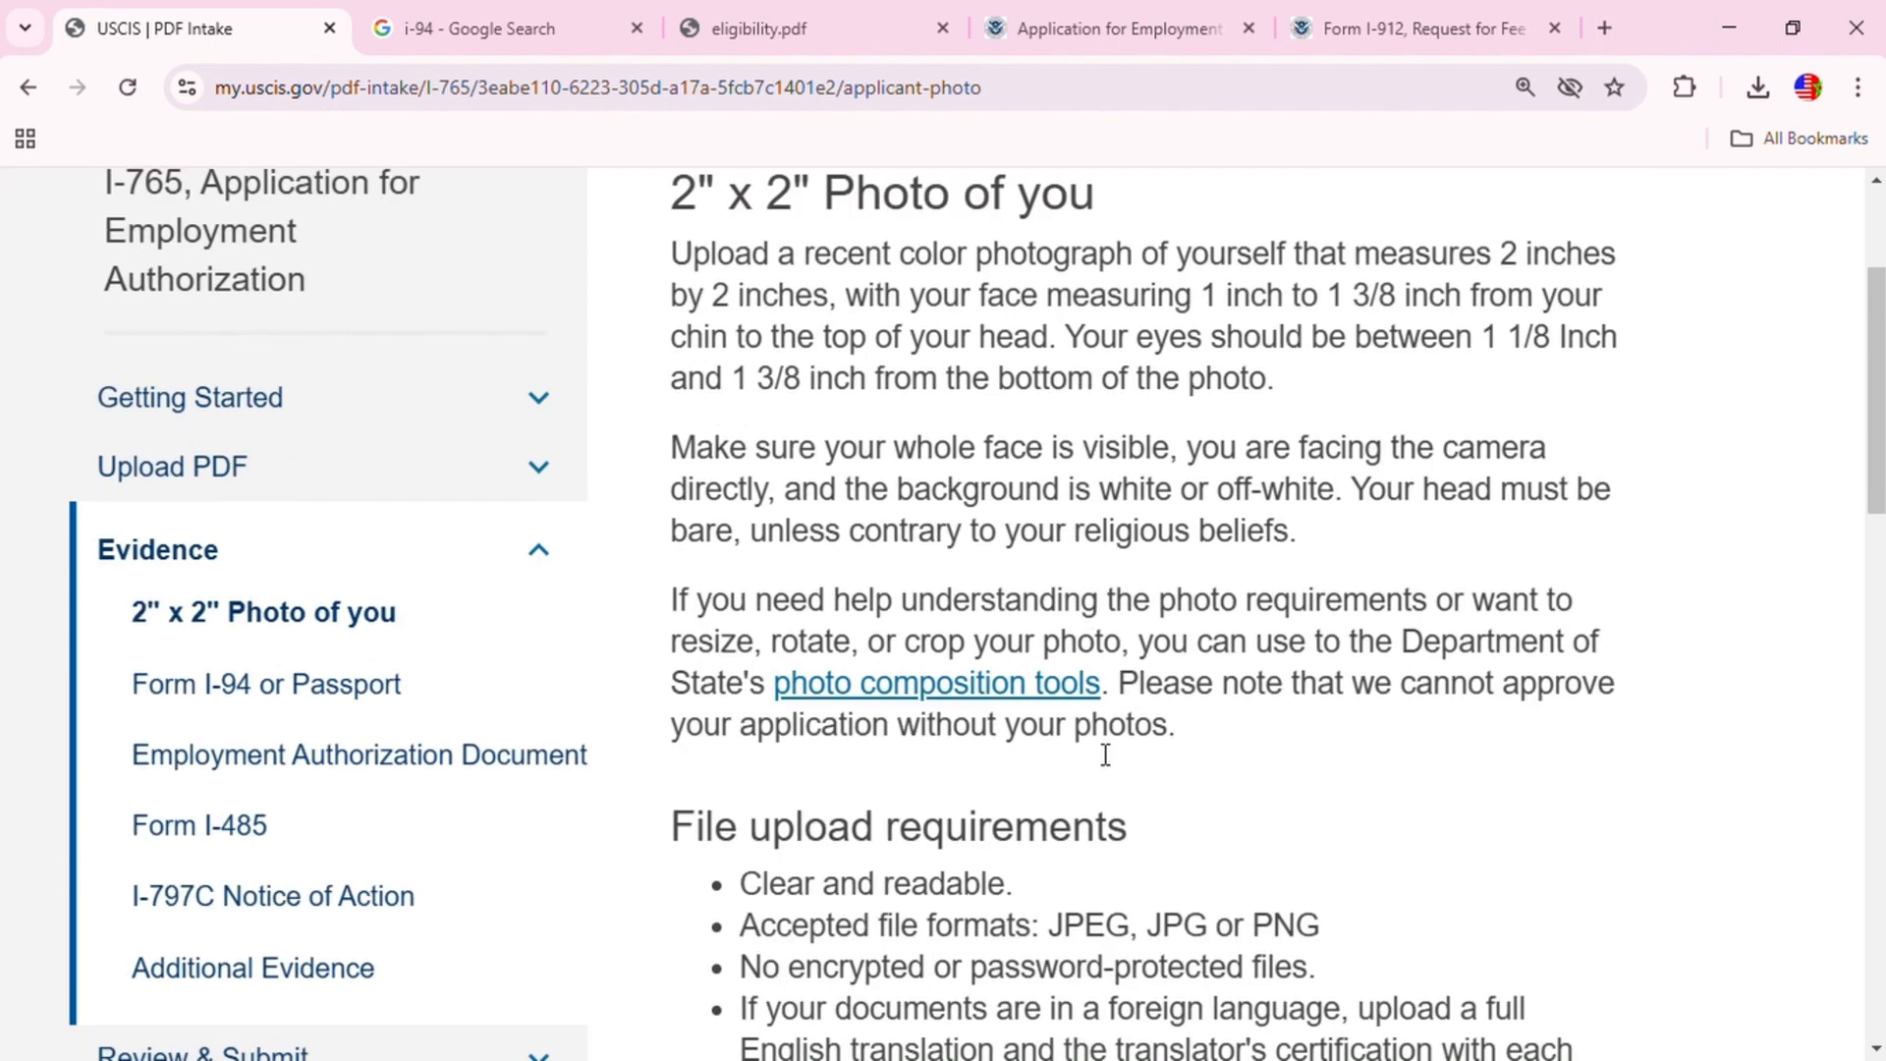
scroll(1088, 755, "down", 4)
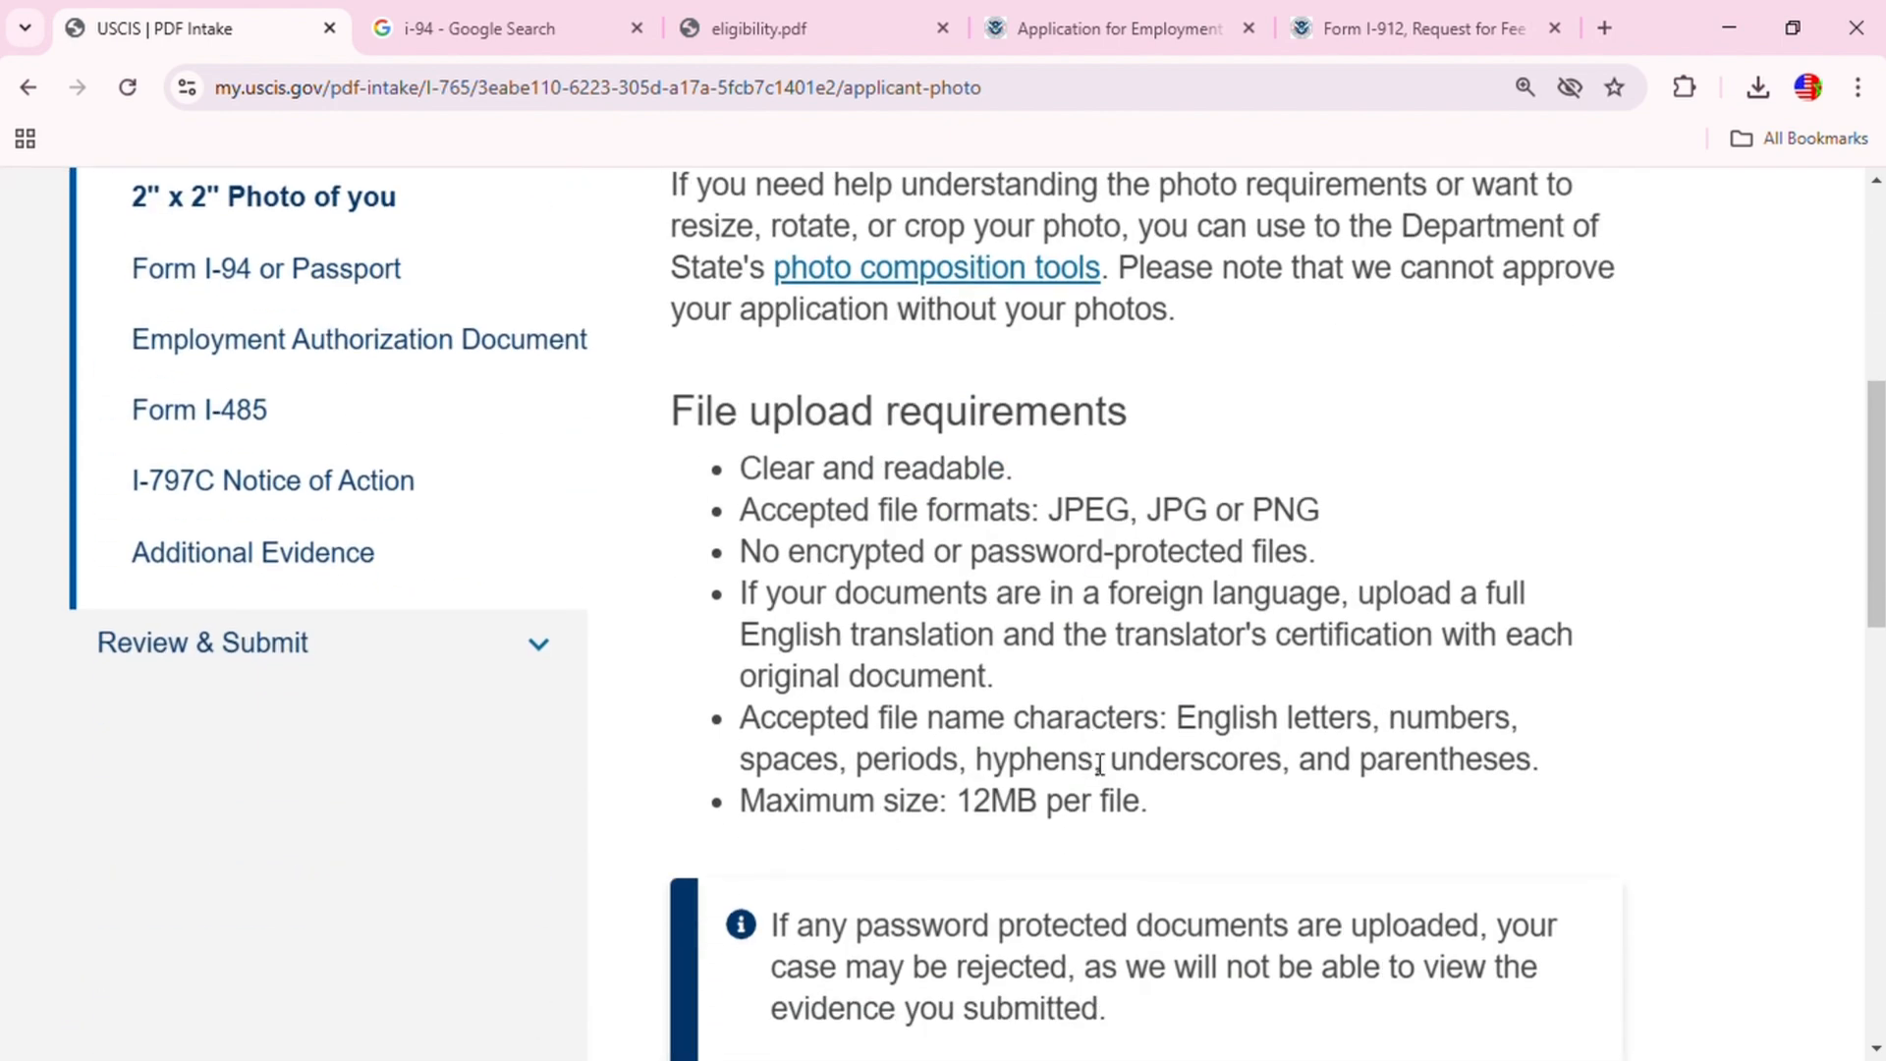
scroll(1101, 746, "down", 5)
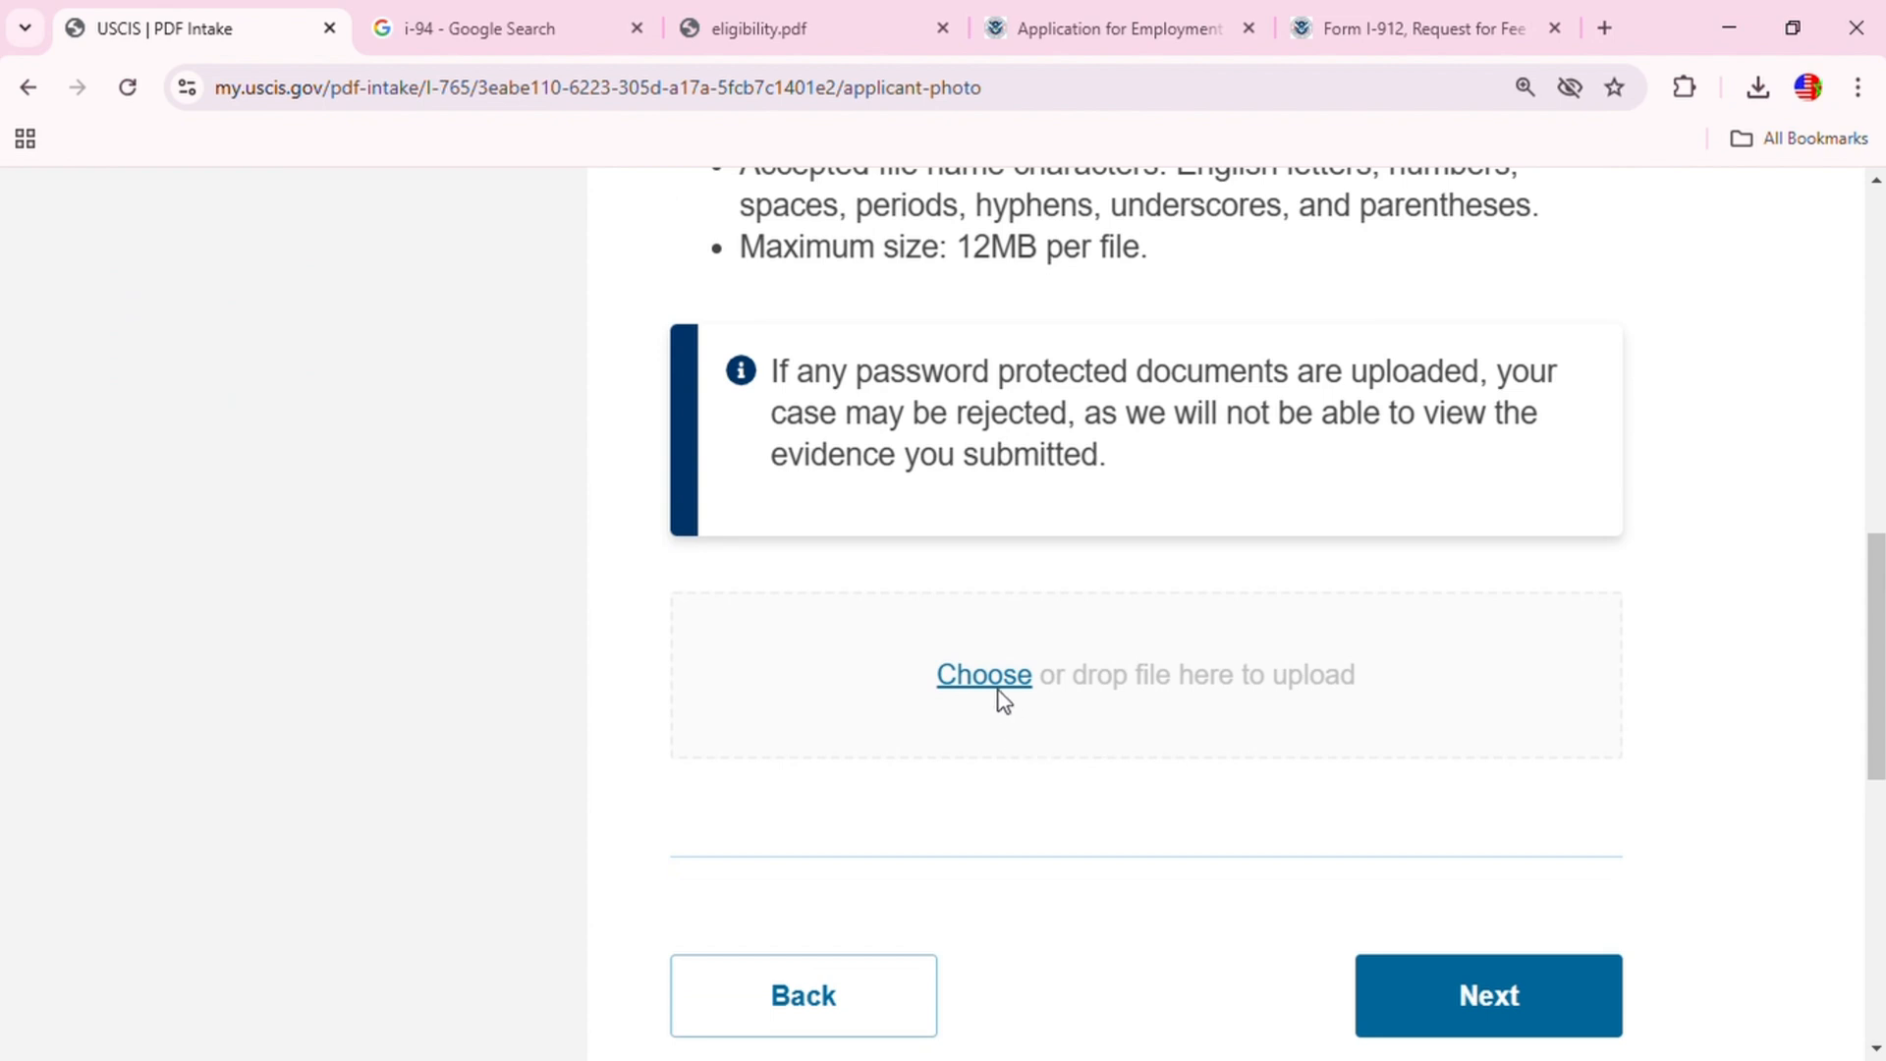
left_click(994, 686)
left_click_drag(663, 597, 703, 682)
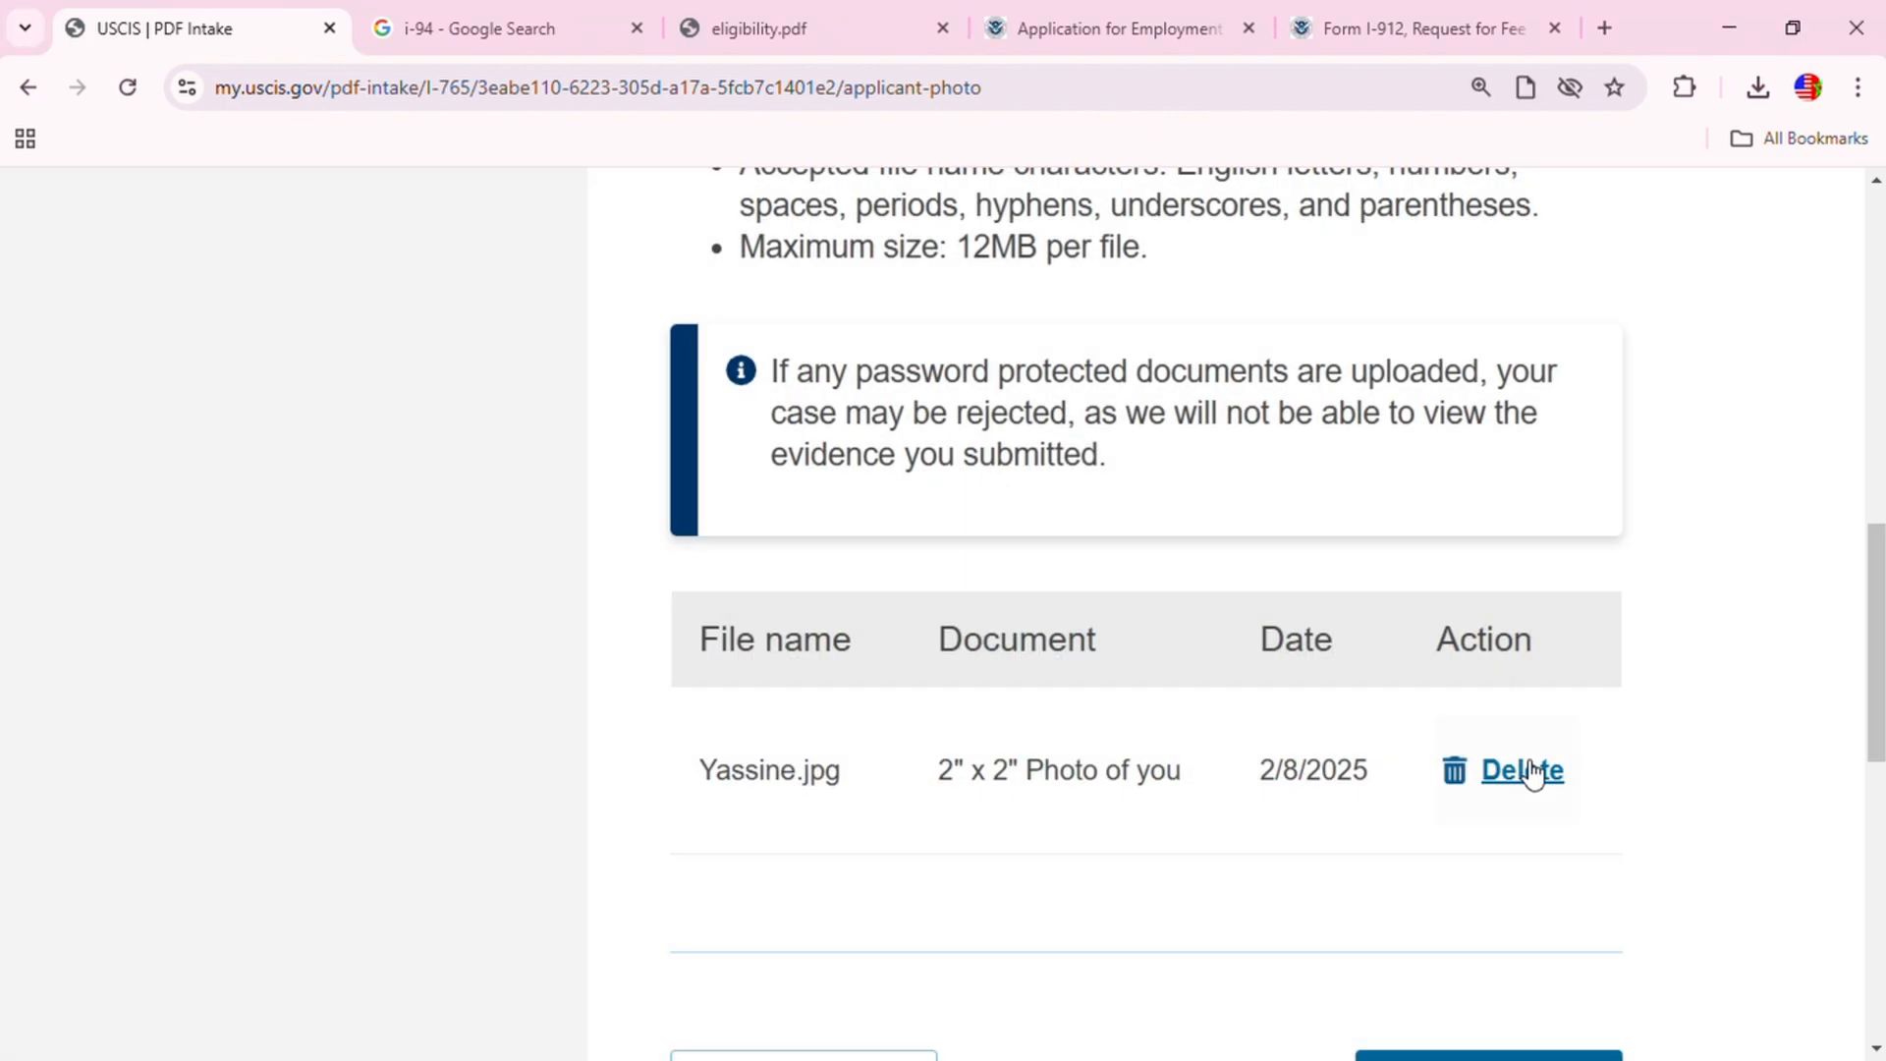
scroll(1552, 865, "down", 3)
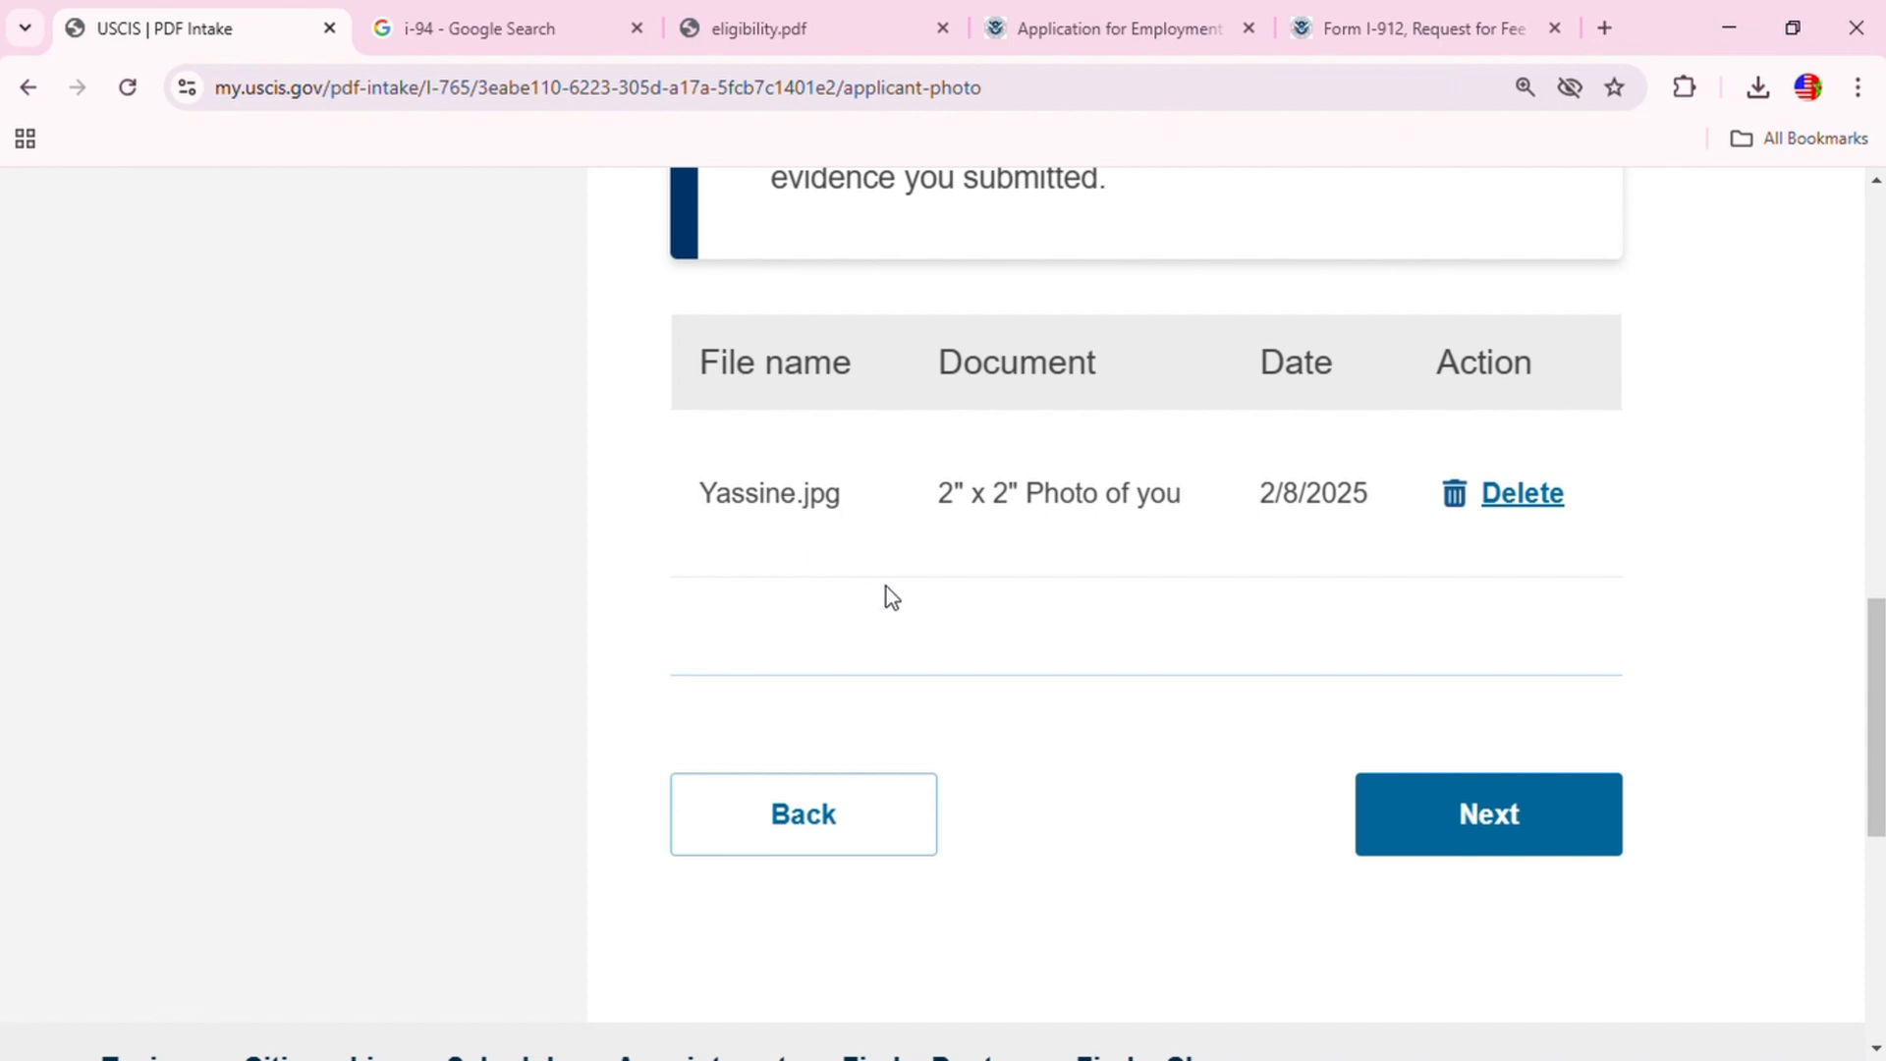
left_click(1471, 825)
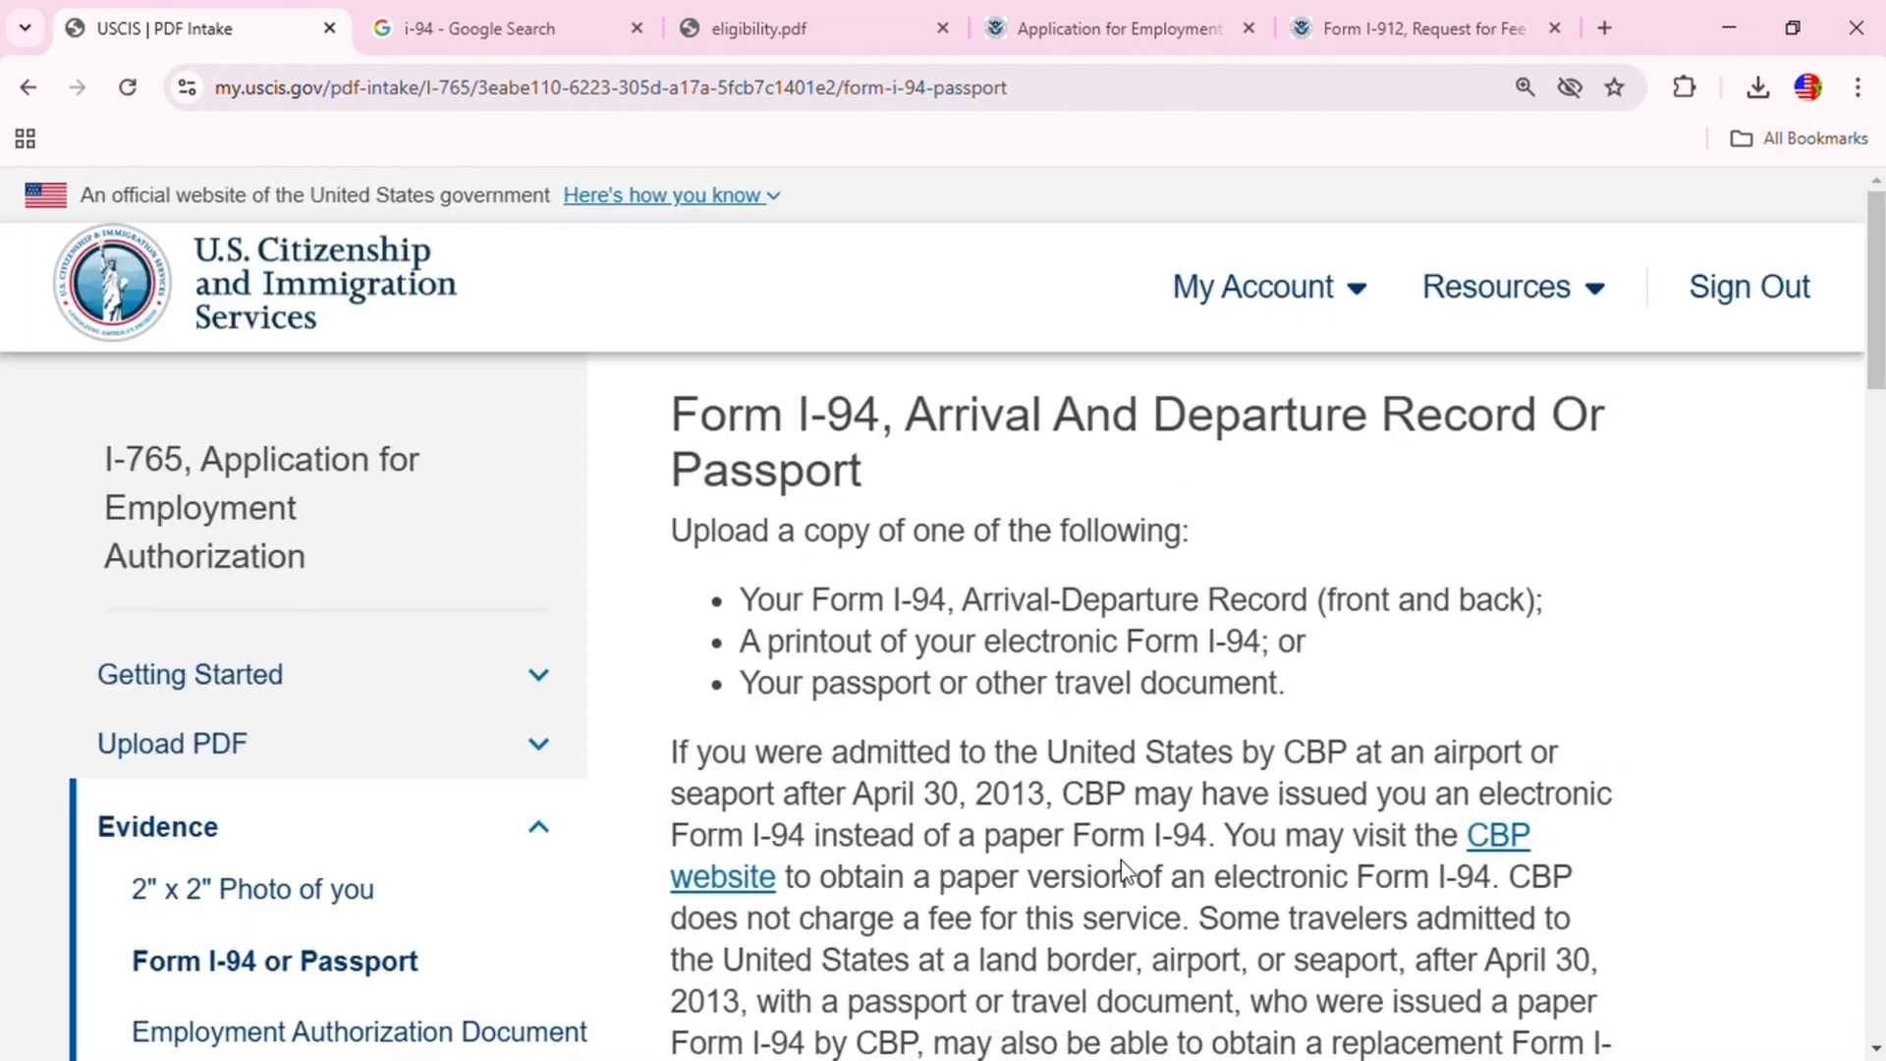
Step: Open the official I-94 website from the Google results and start a new I-94 application, agreeing to the Terms of Service
left_click(503, 25)
left_click(444, 398)
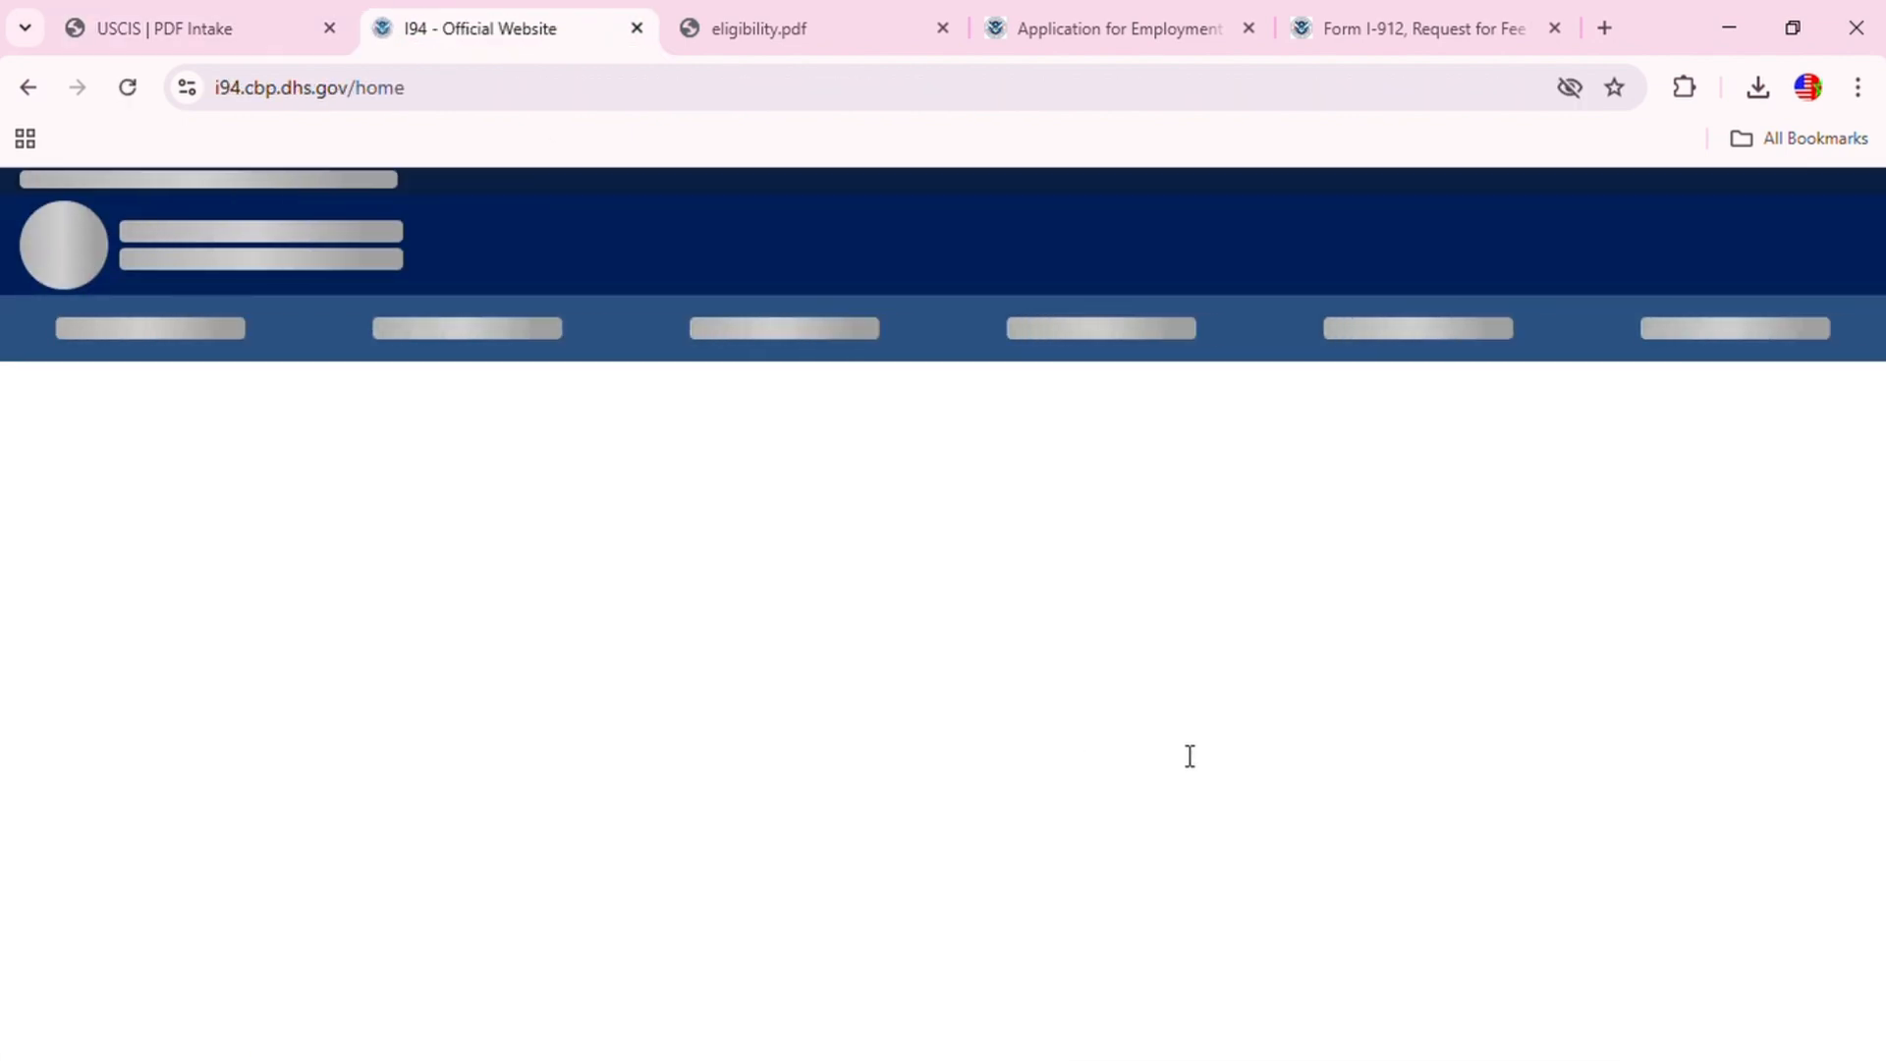
scroll(1238, 786, "down", 4)
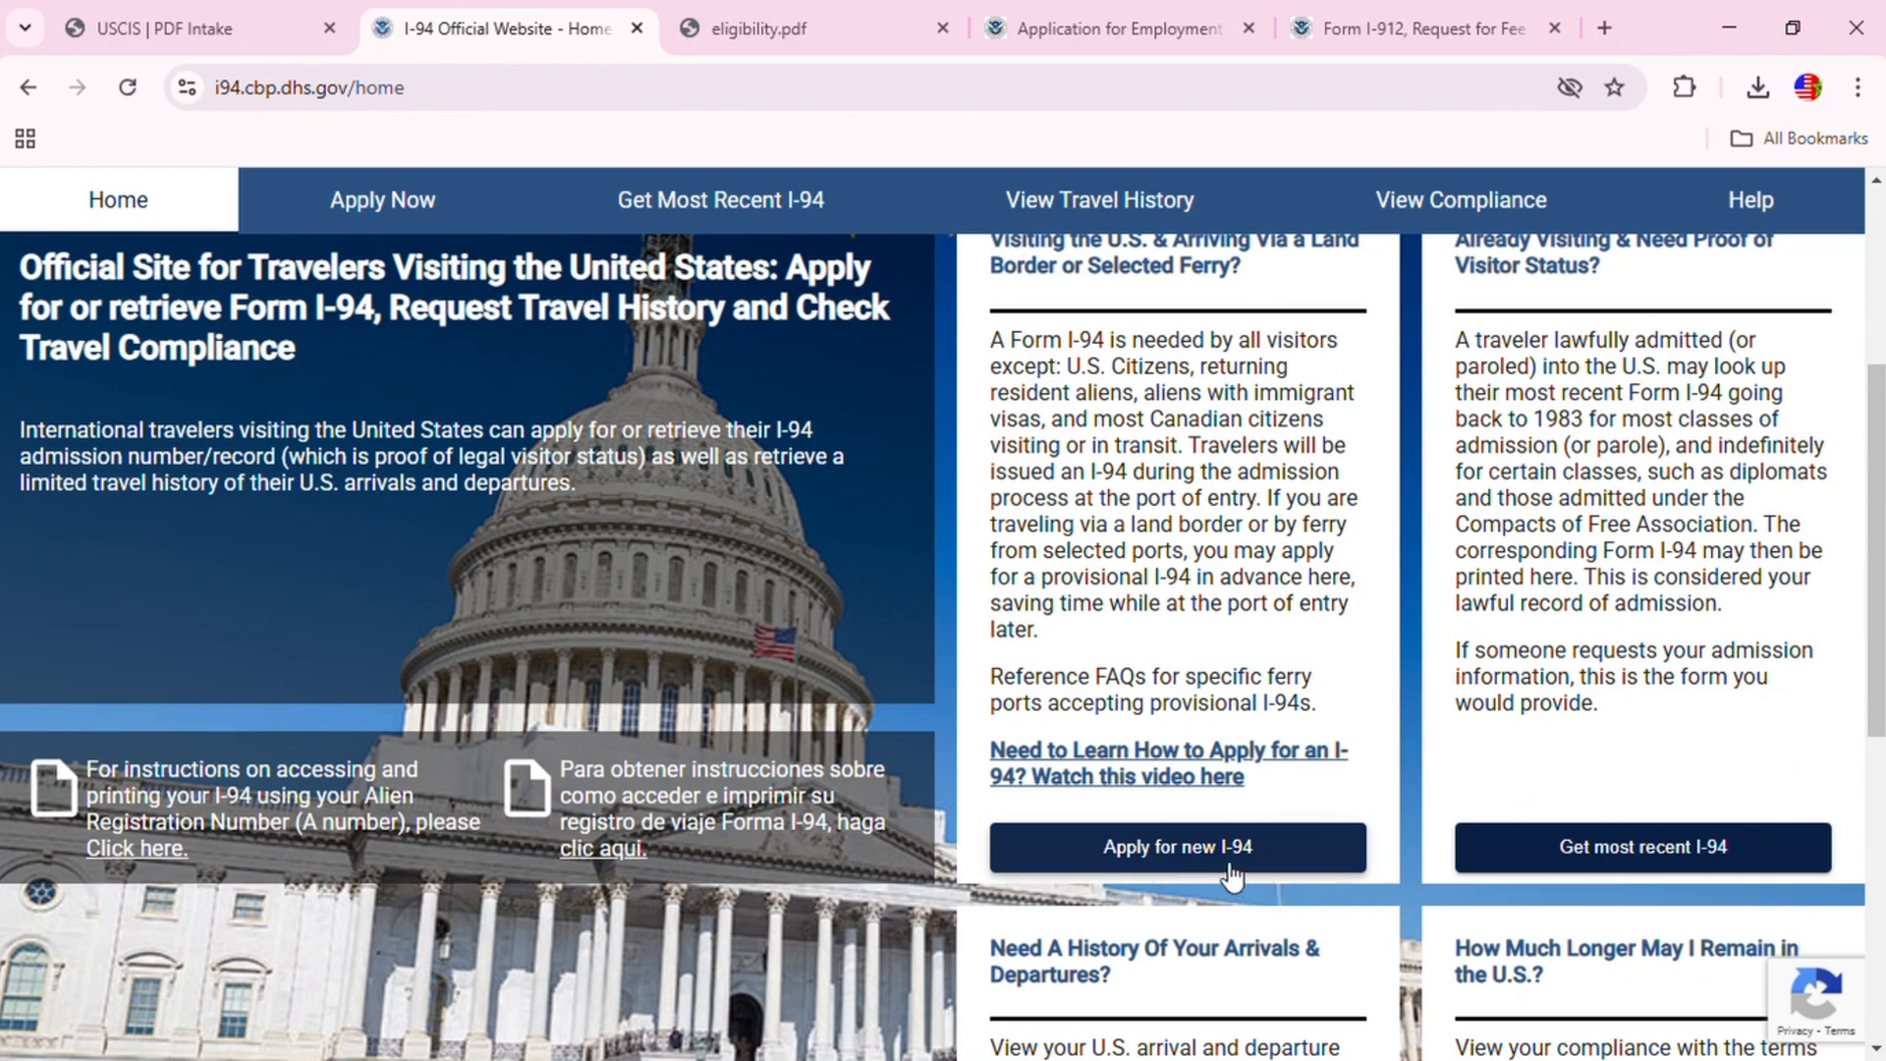
scroll(1240, 862, "down", 1)
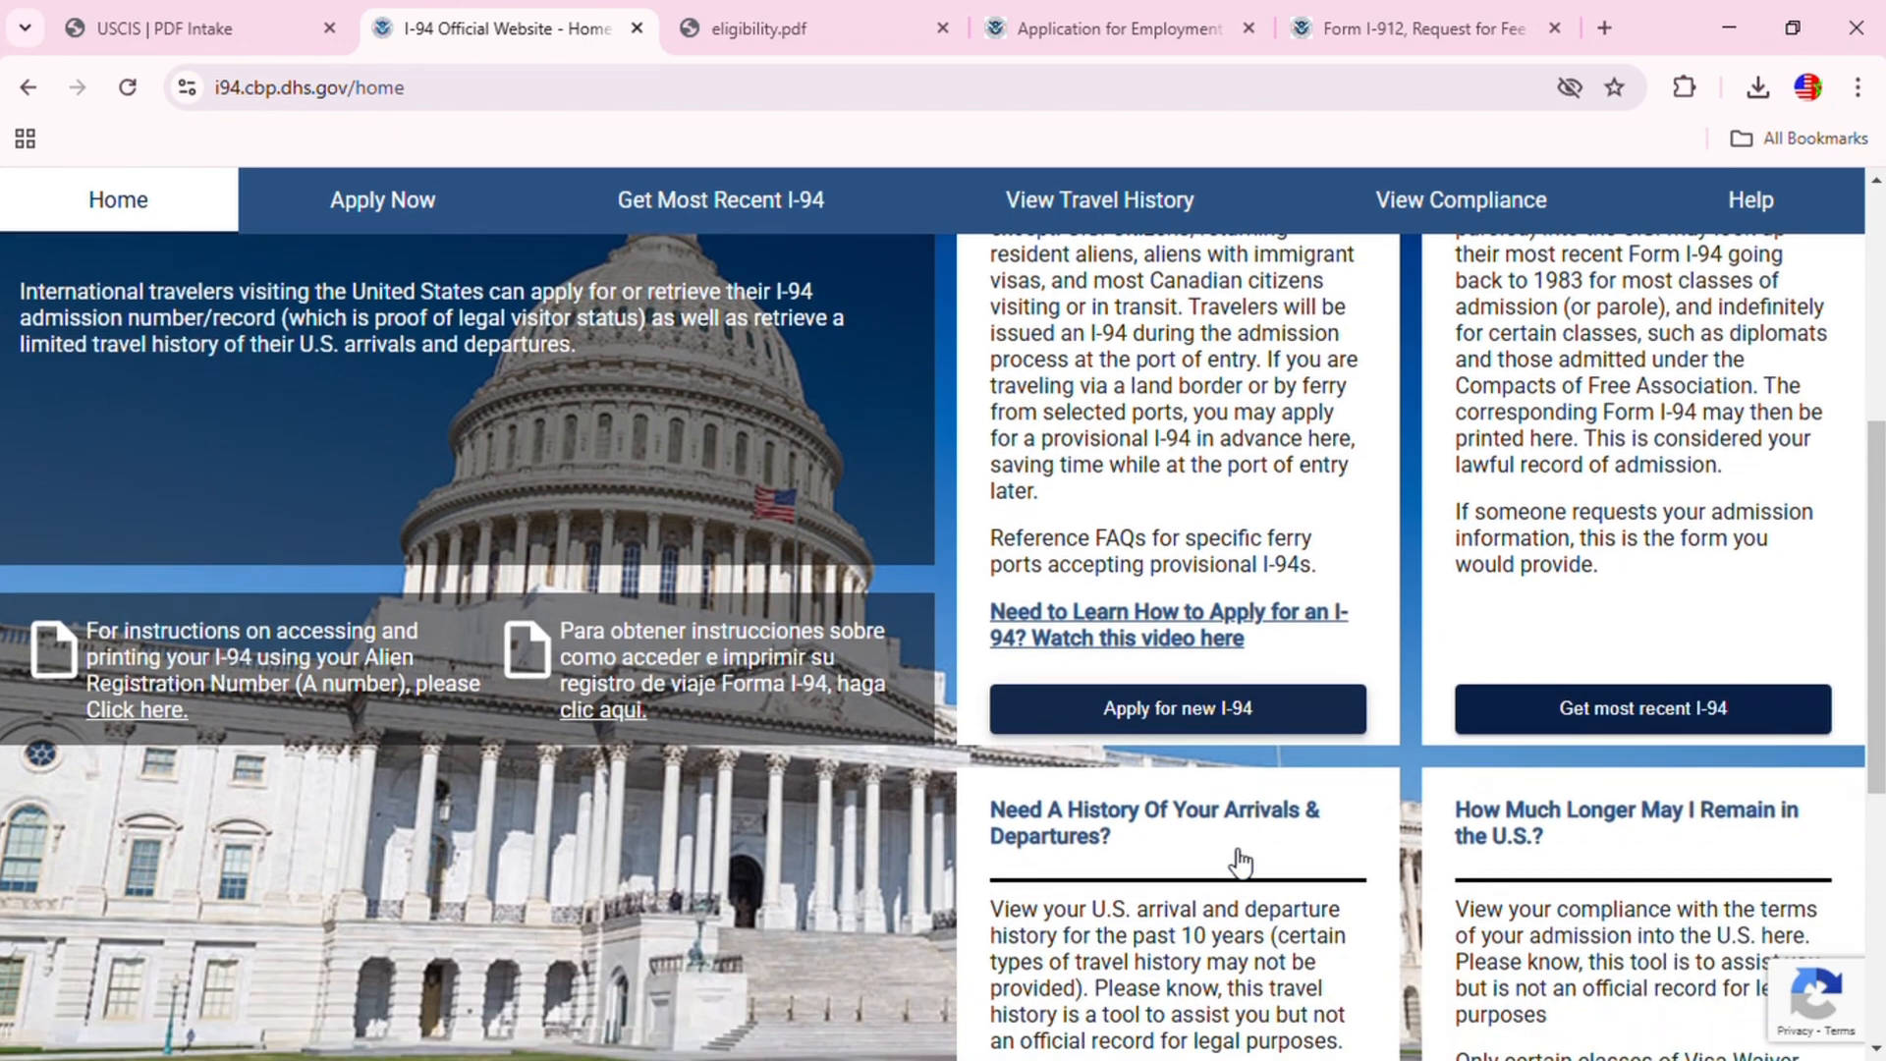
left_click(1208, 711)
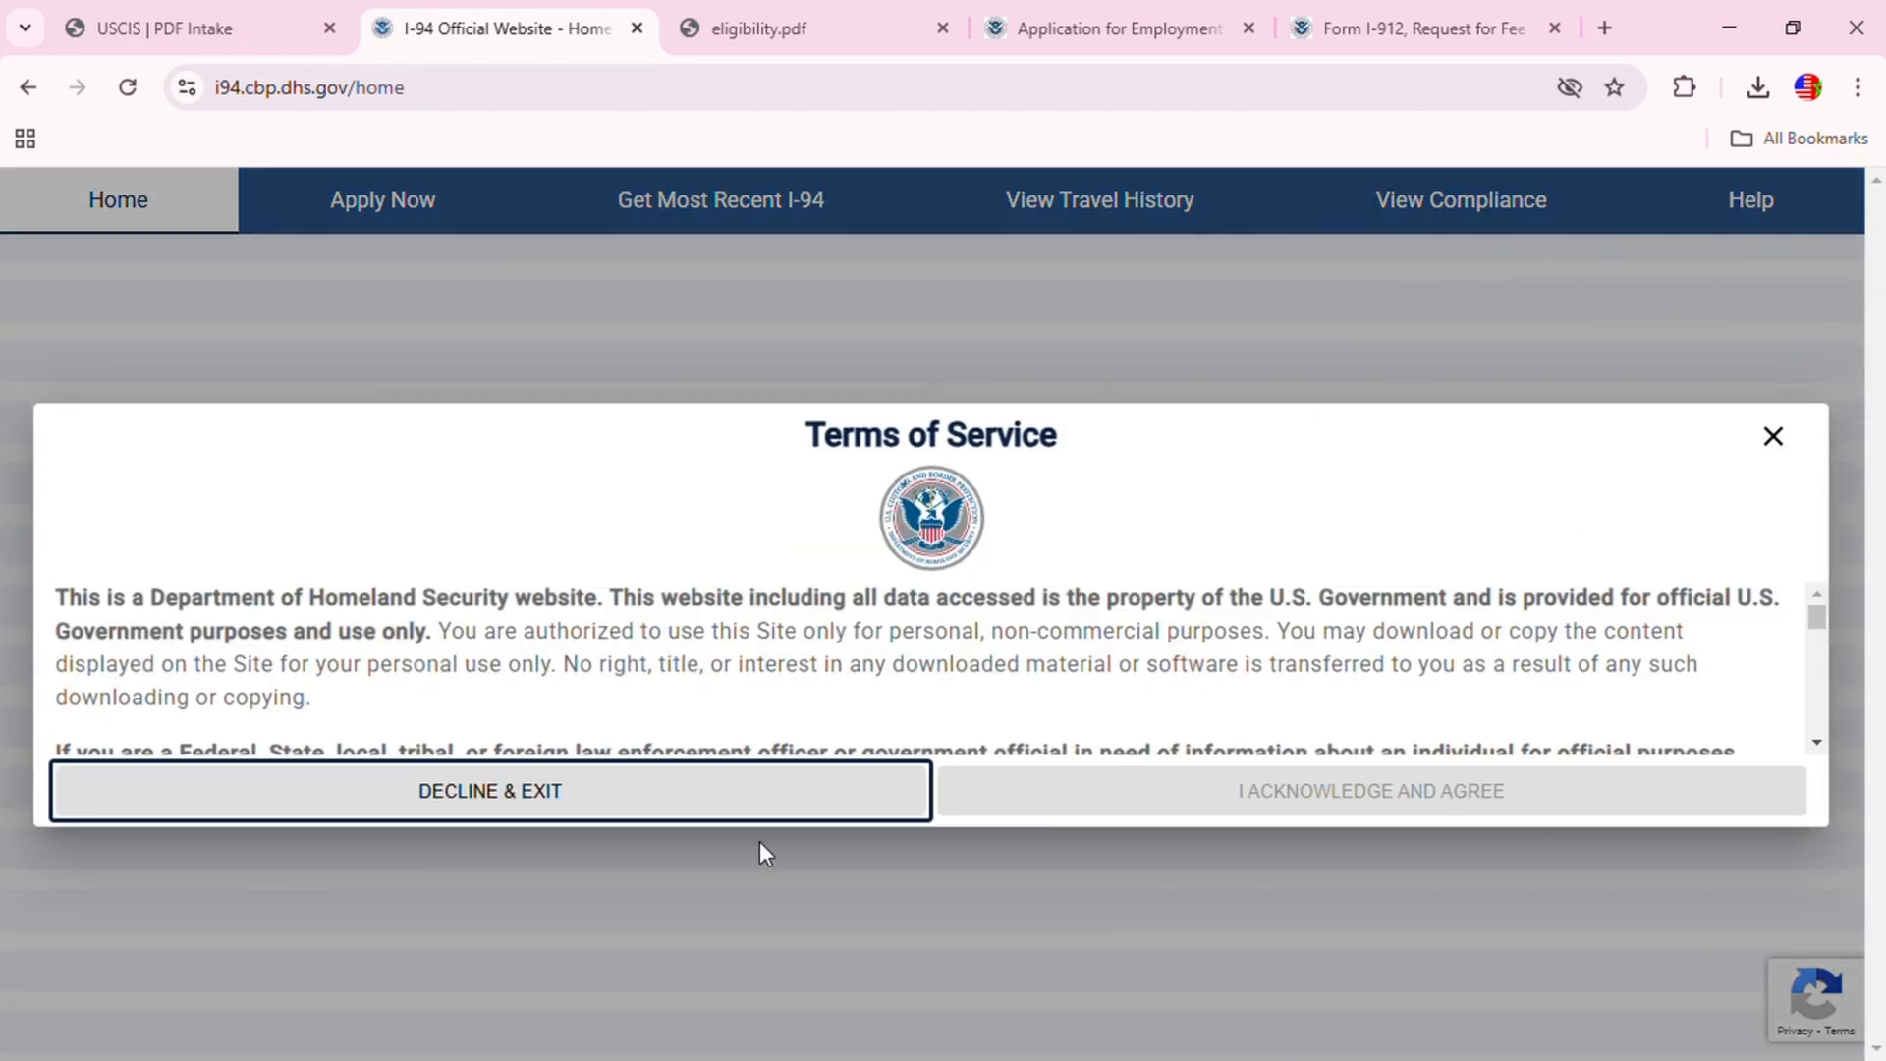
scroll(1387, 668, "down", 10)
left_click(1373, 792)
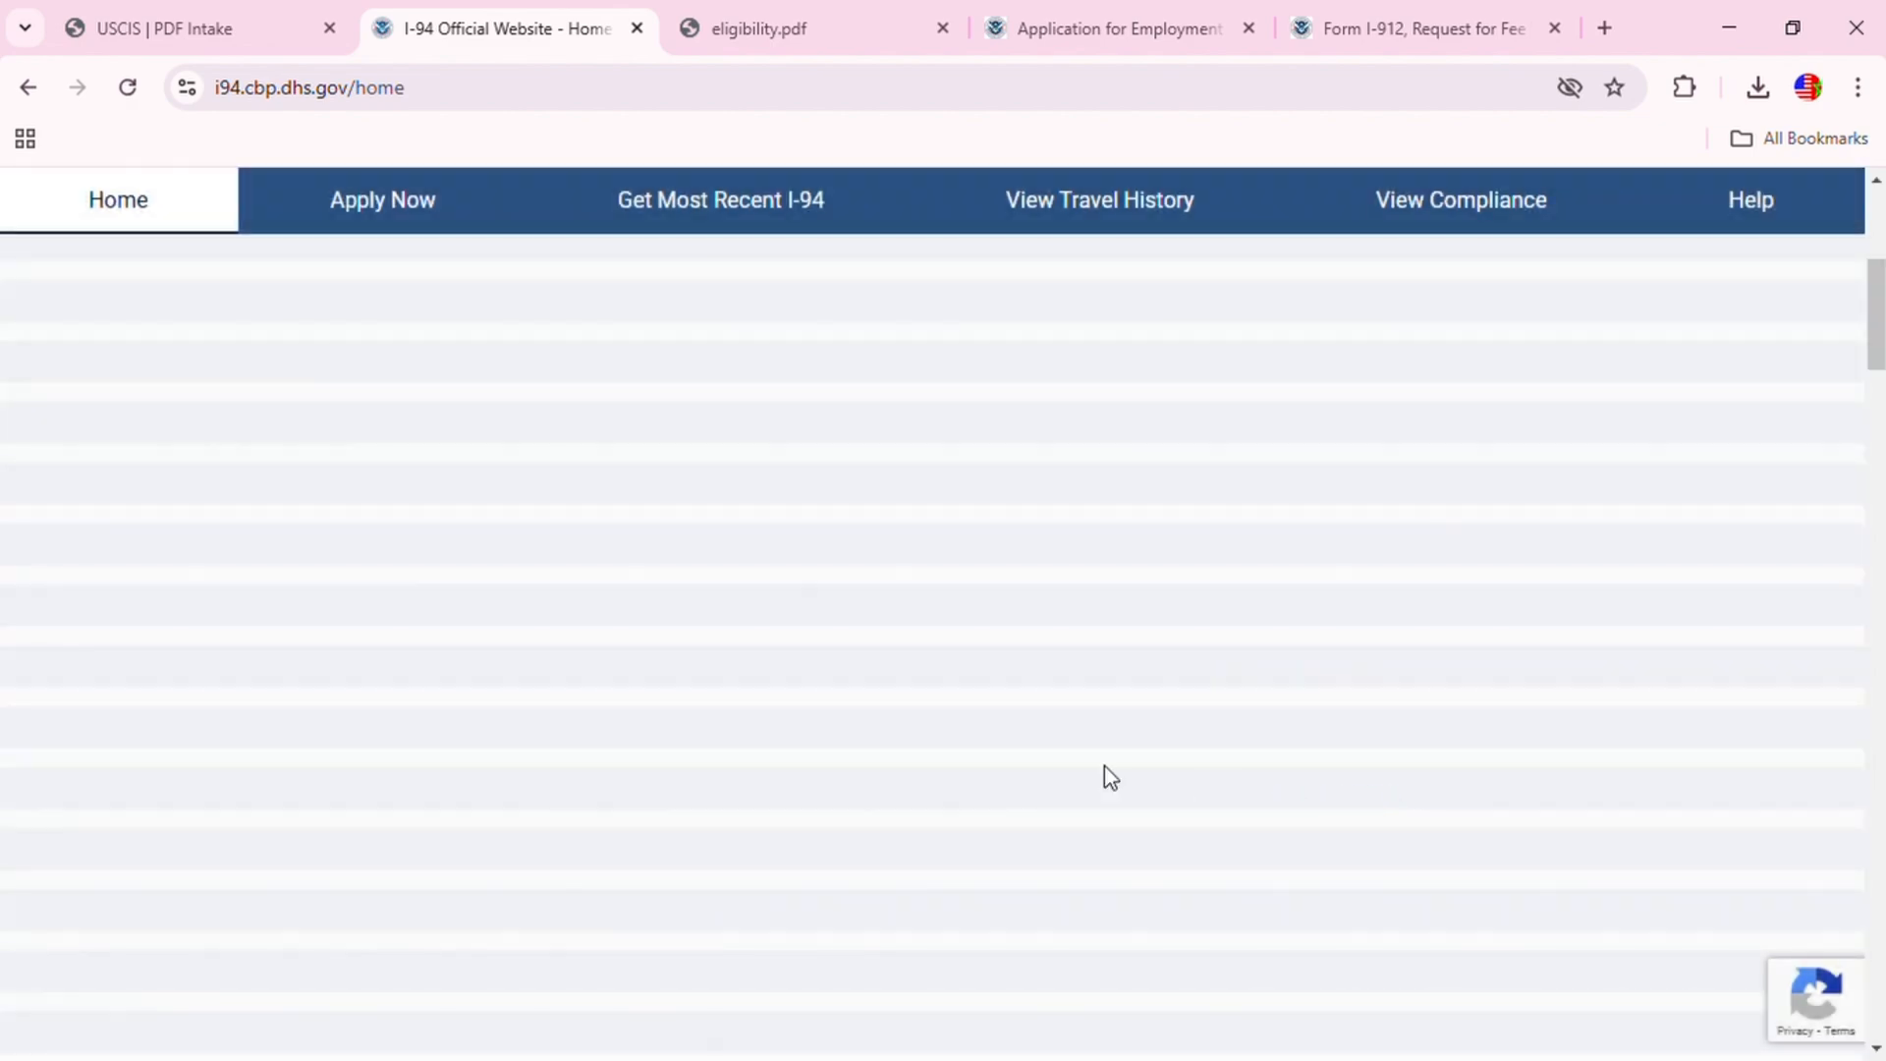
Step: Read the Before You Start and Mode of Entry notes and confirm entering the United States by Land or Selected Ferry
scroll(923, 743, "down", 6)
scroll(921, 737, "down", 3)
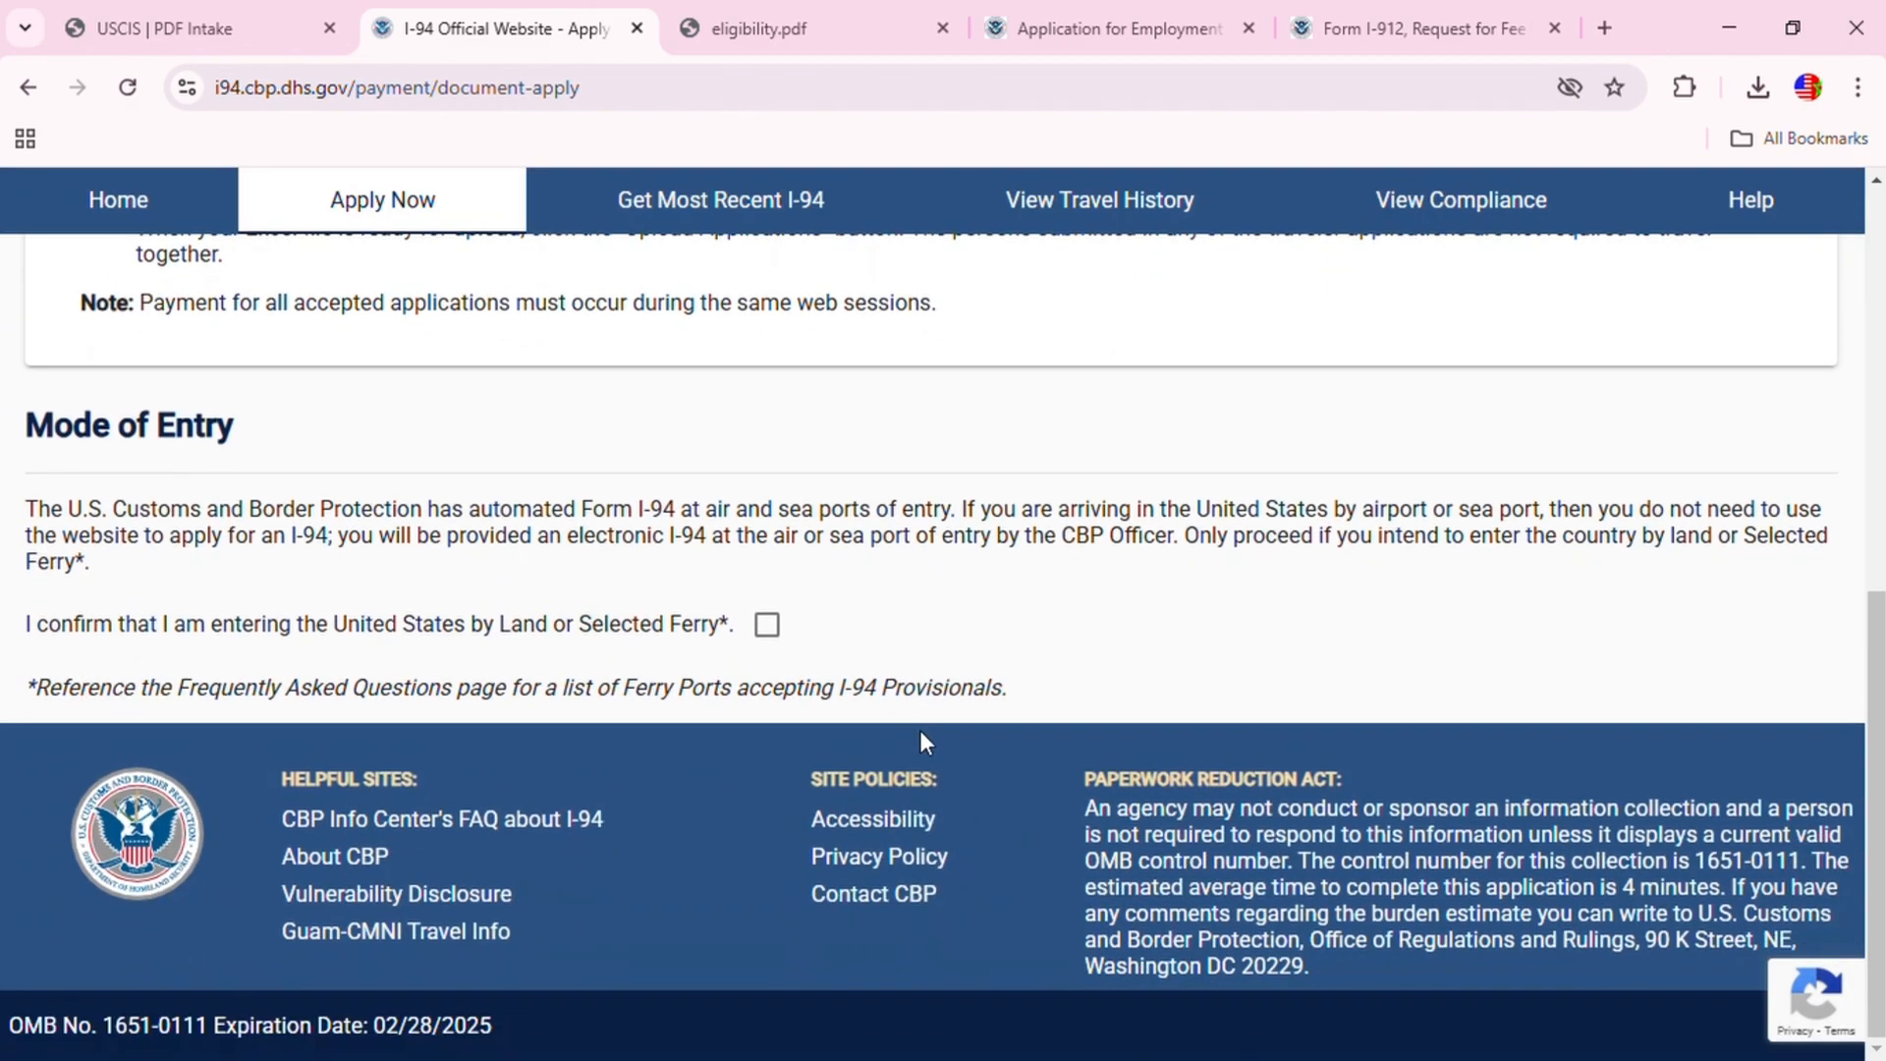
scroll(919, 732, "up", 6)
scroll(817, 774, "down", 3)
scroll(817, 774, "down", 3)
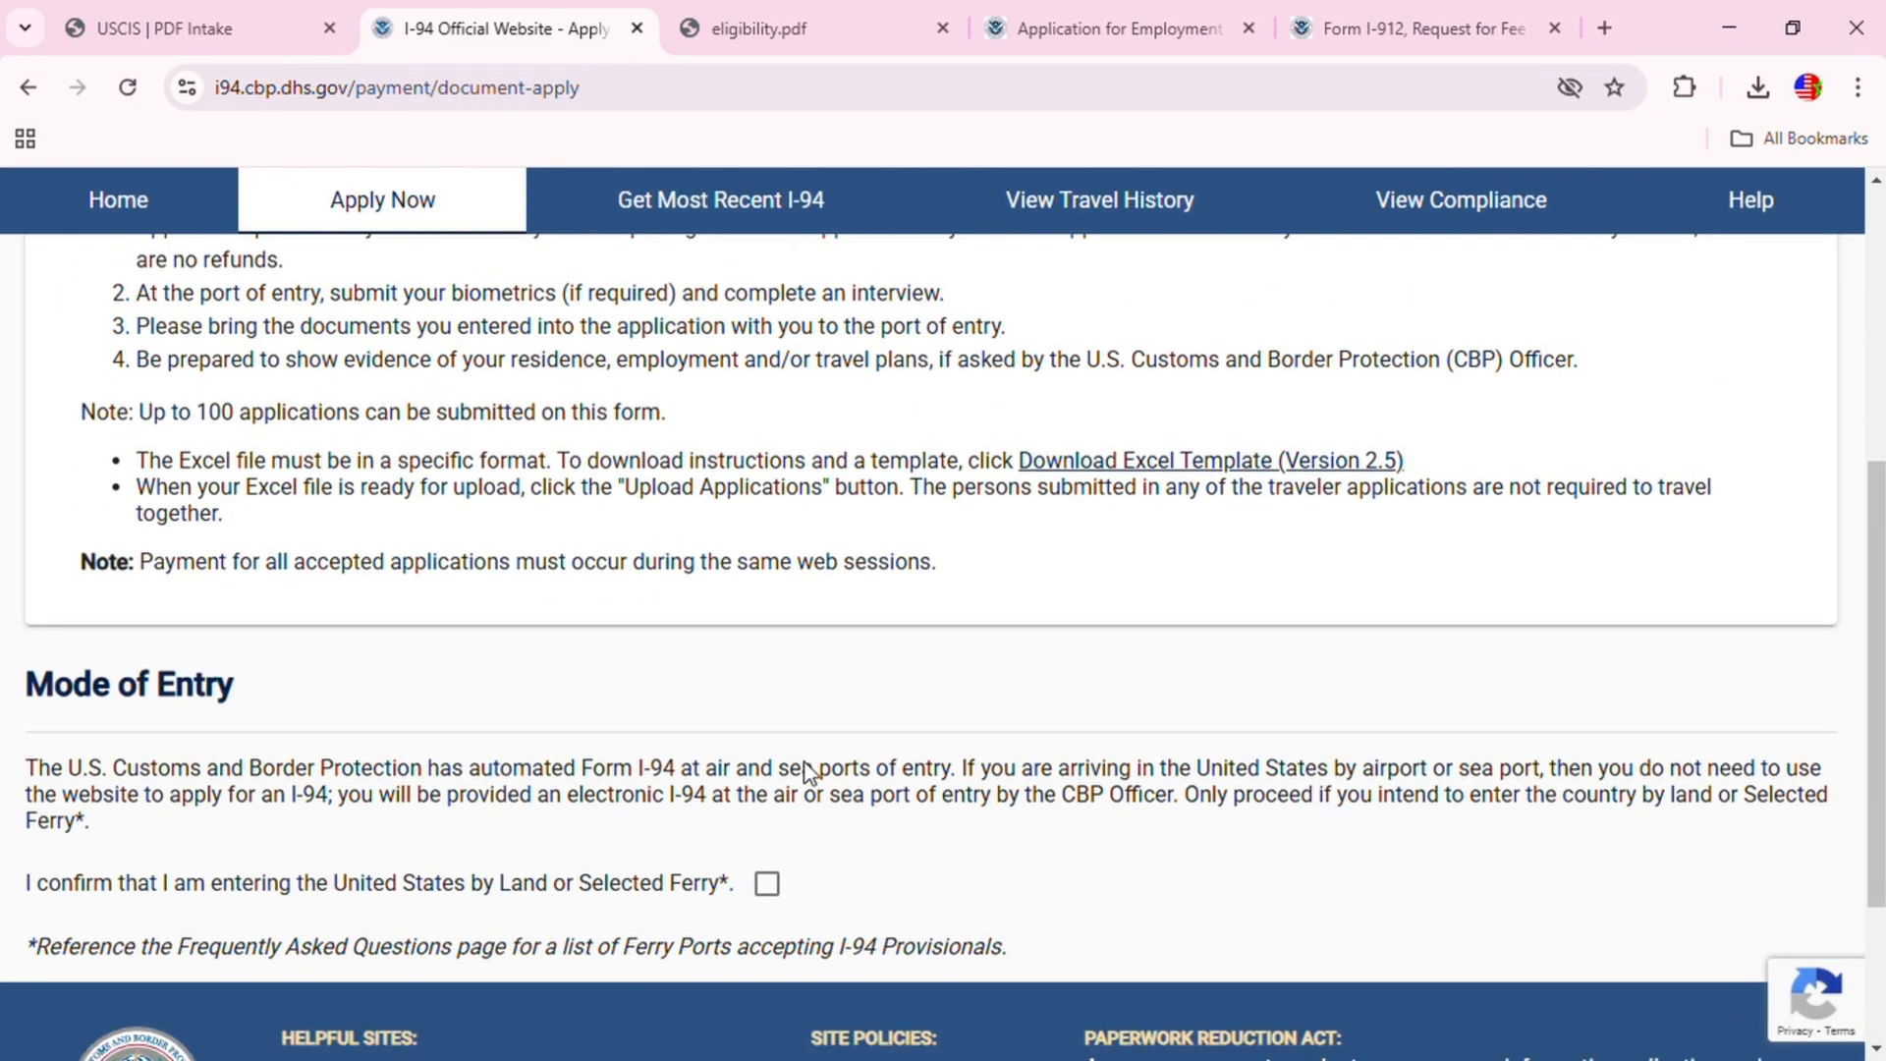
scroll(803, 760, "up", 8)
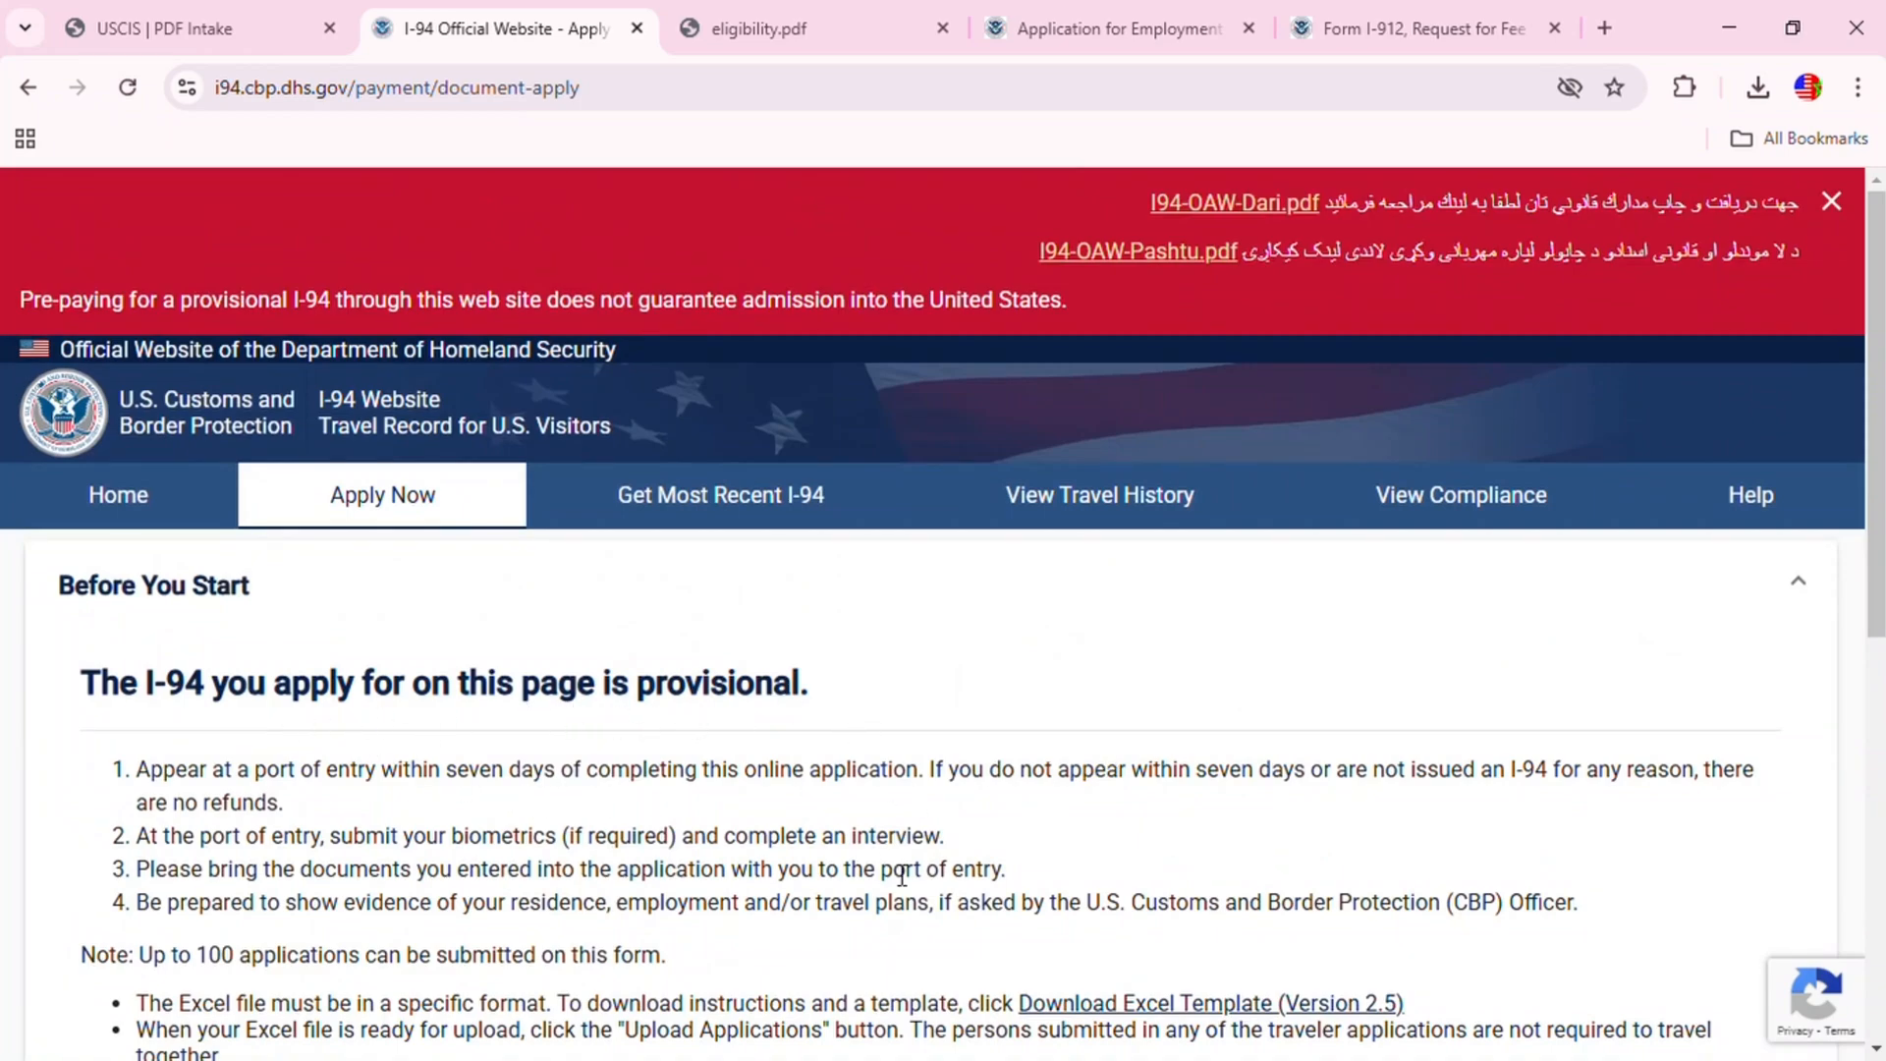
scroll(894, 870, "down", 7)
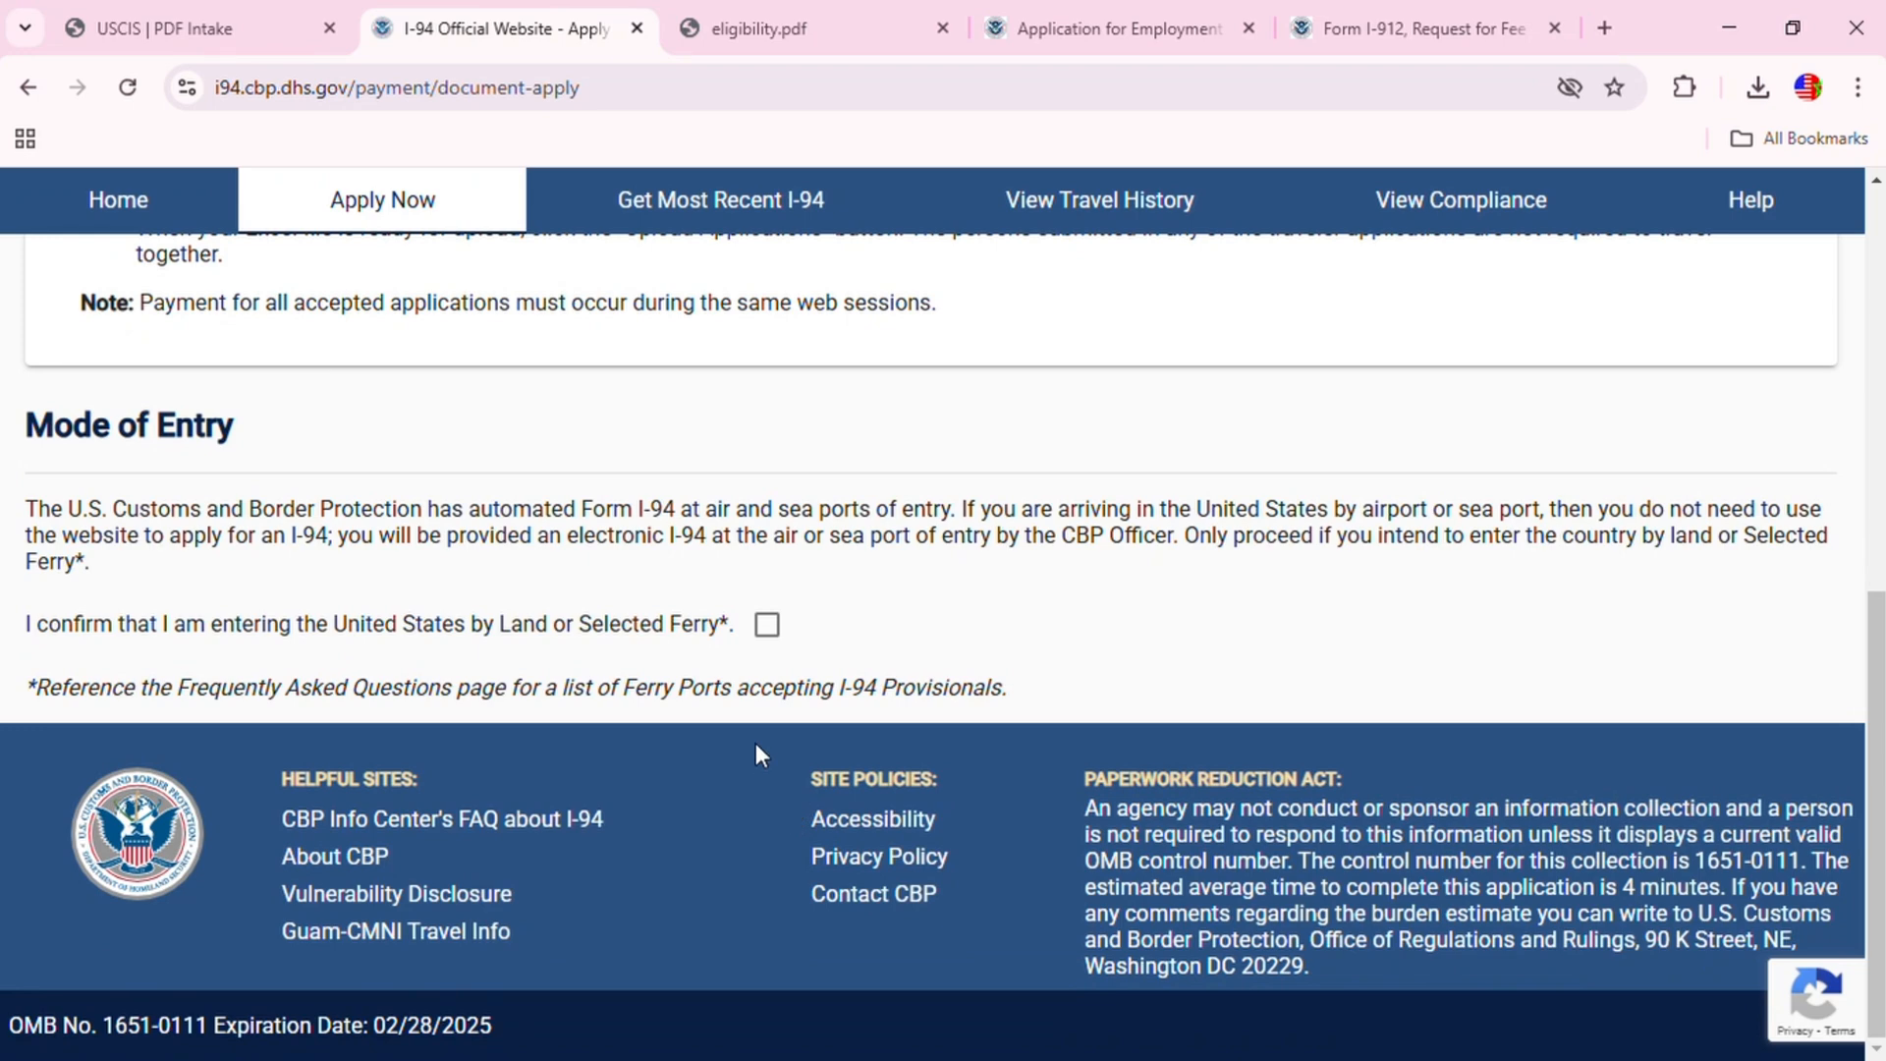
left_click(767, 625)
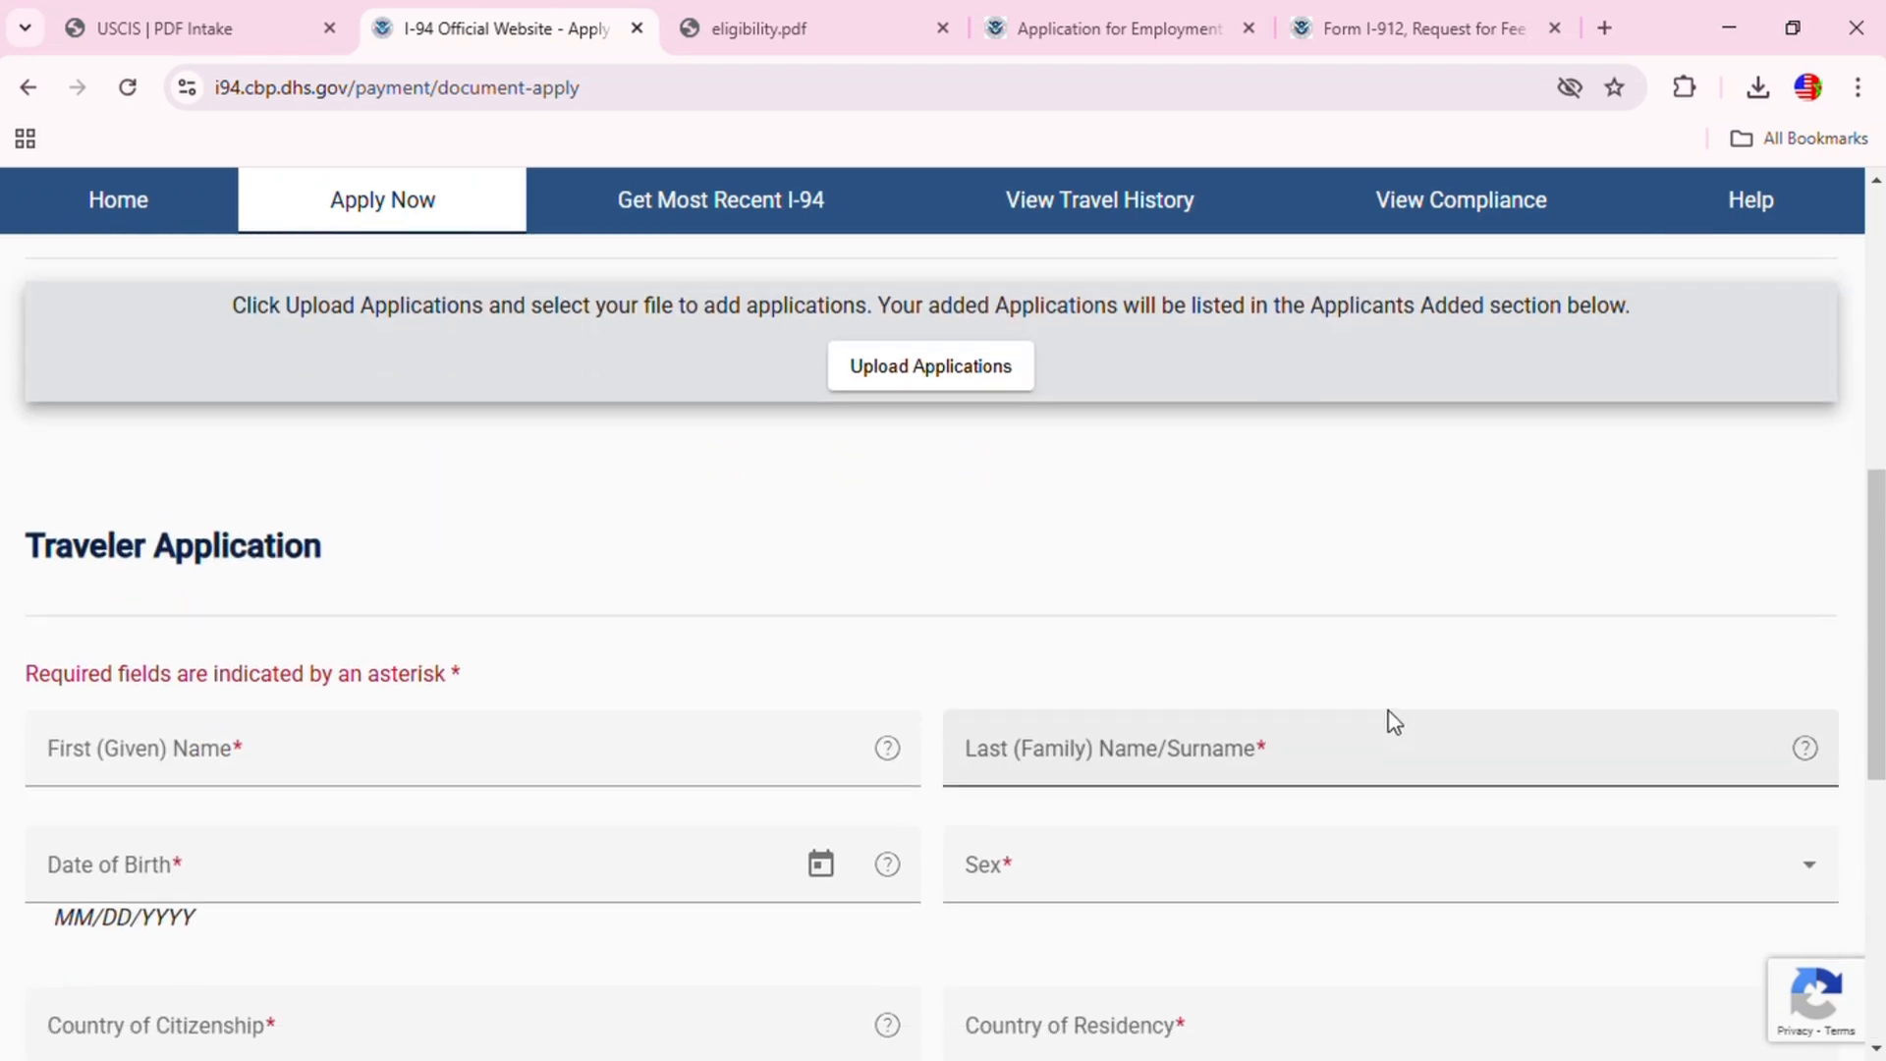
Step: Look through the required Traveler Application fields and the Passport or Border Crossing Card choice under Document Information
scroll(786, 820, "down", 2)
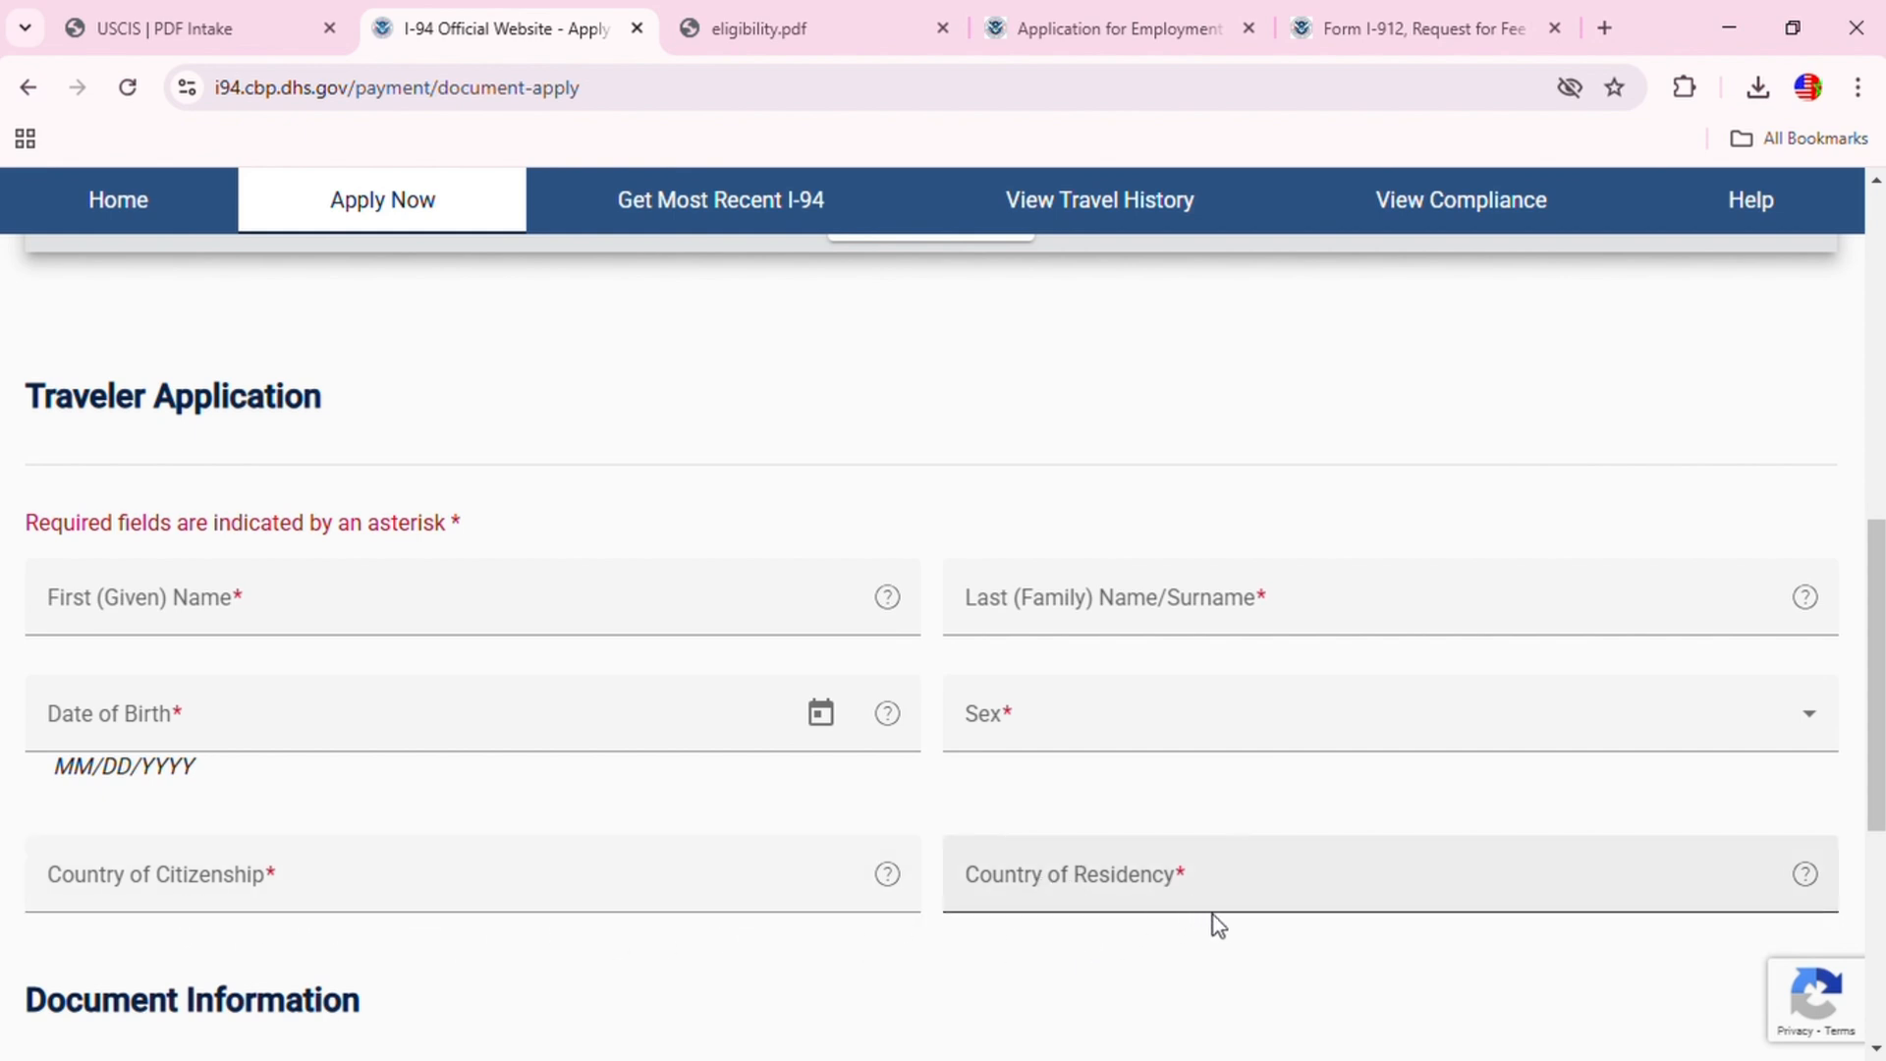
scroll(1223, 918, "down", 1)
scroll(1220, 943, "down", 2)
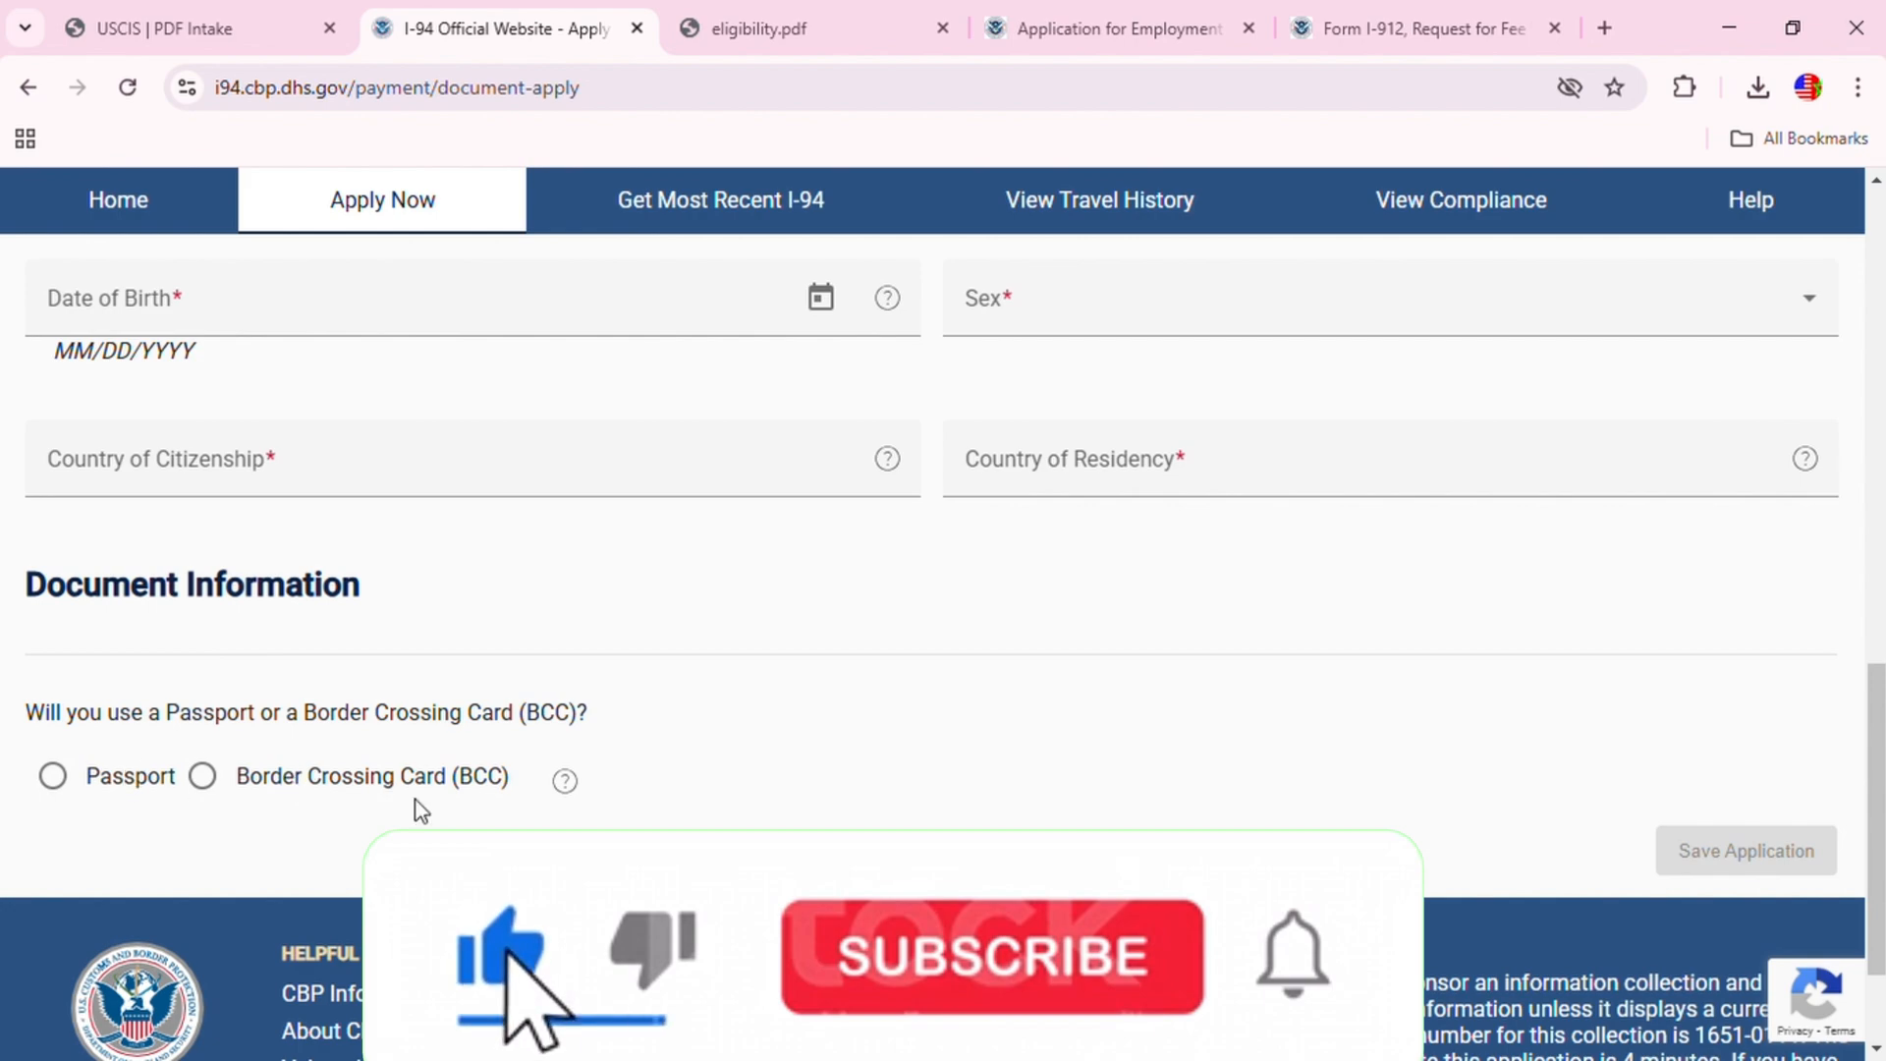
scroll(972, 804, "up", 4)
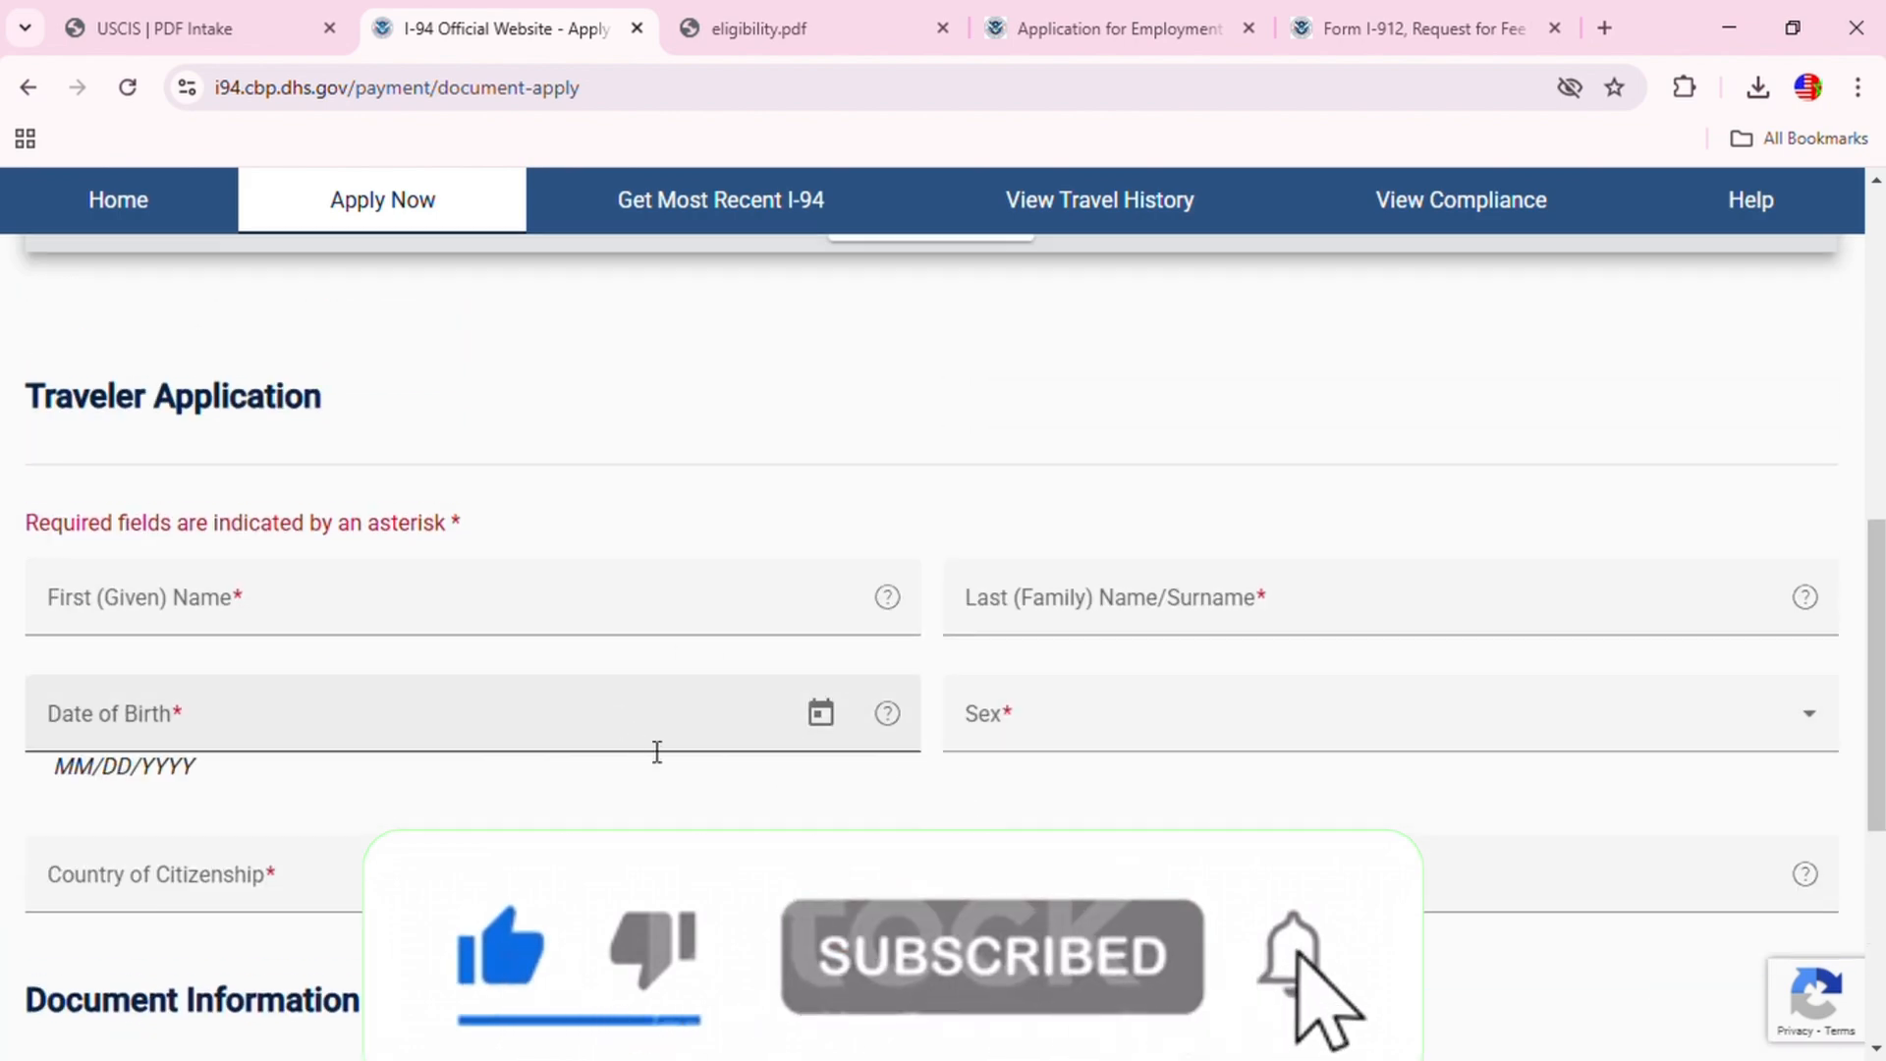
Step: Return to the USCIS PDF Intake page and upload the file I-94 .jpg as Form I-94 or Passport evidence
left_click(196, 28)
scroll(814, 606, "down", 20)
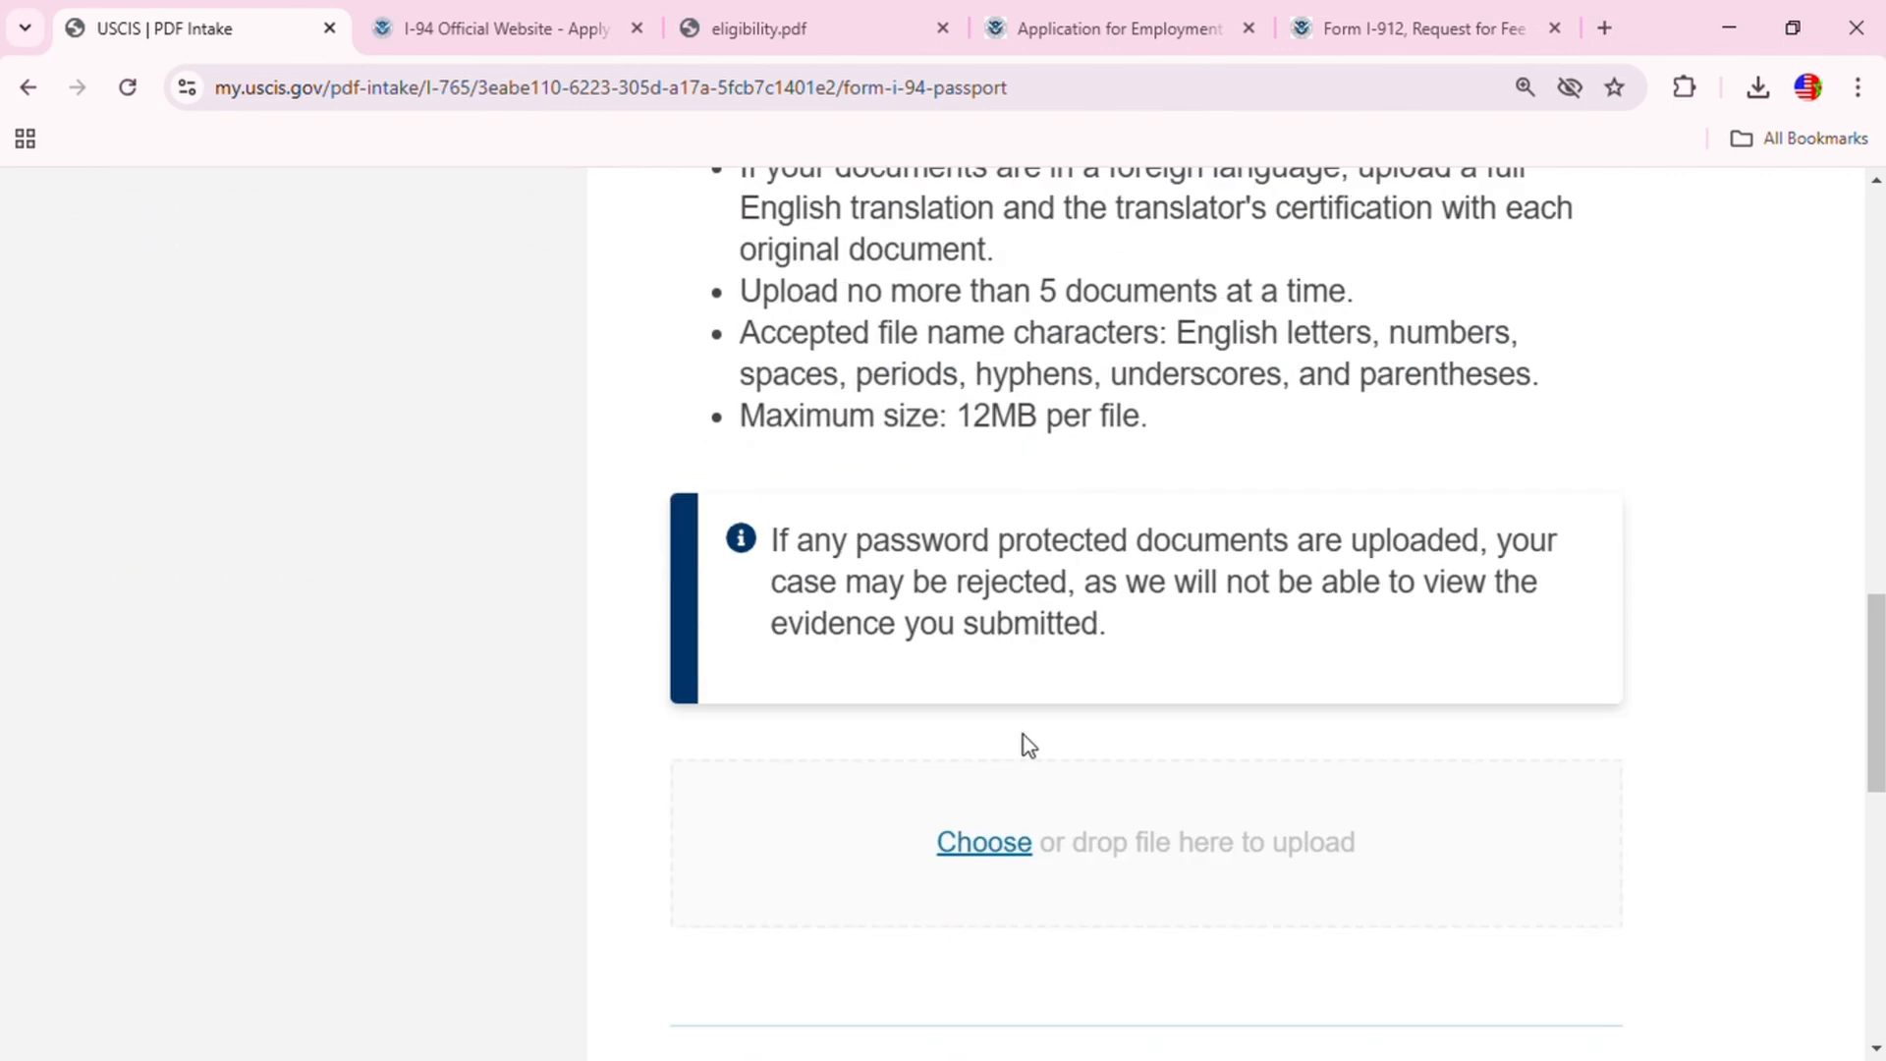
scroll(999, 766, "down", 1)
left_click(992, 450)
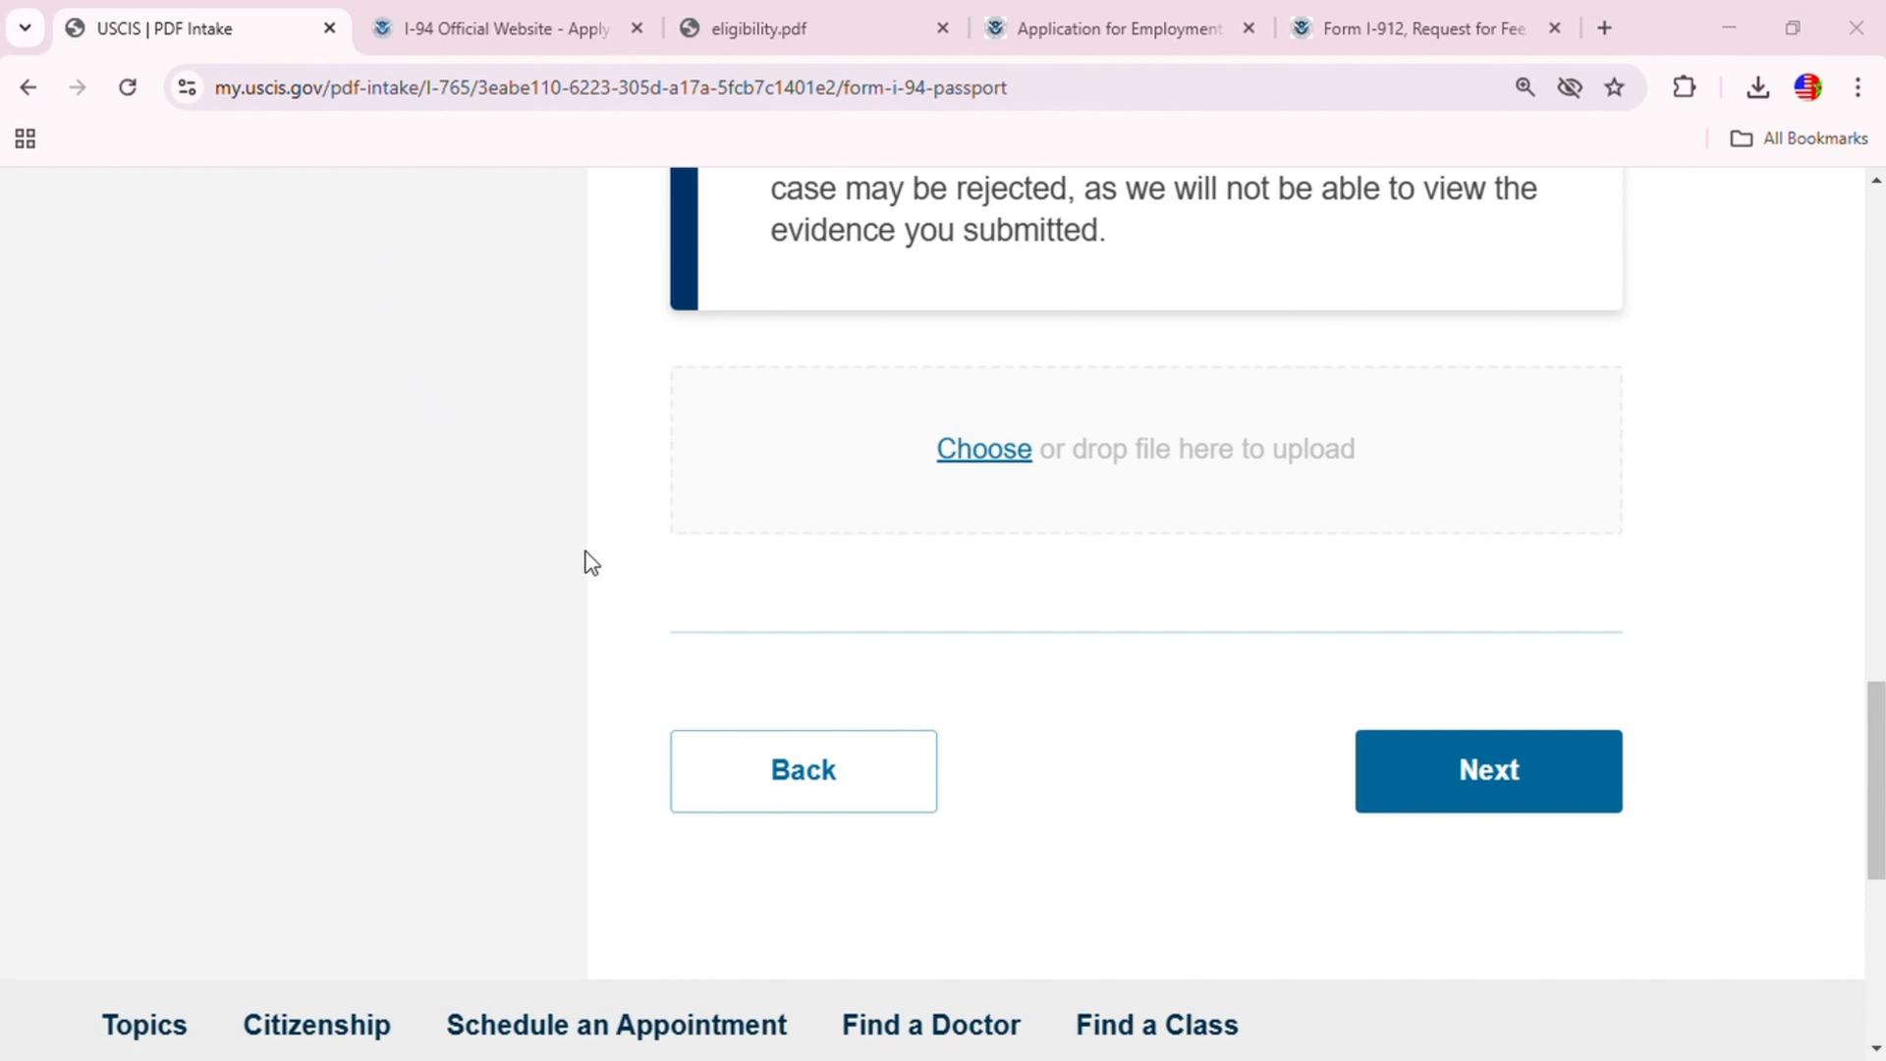
key("Return")
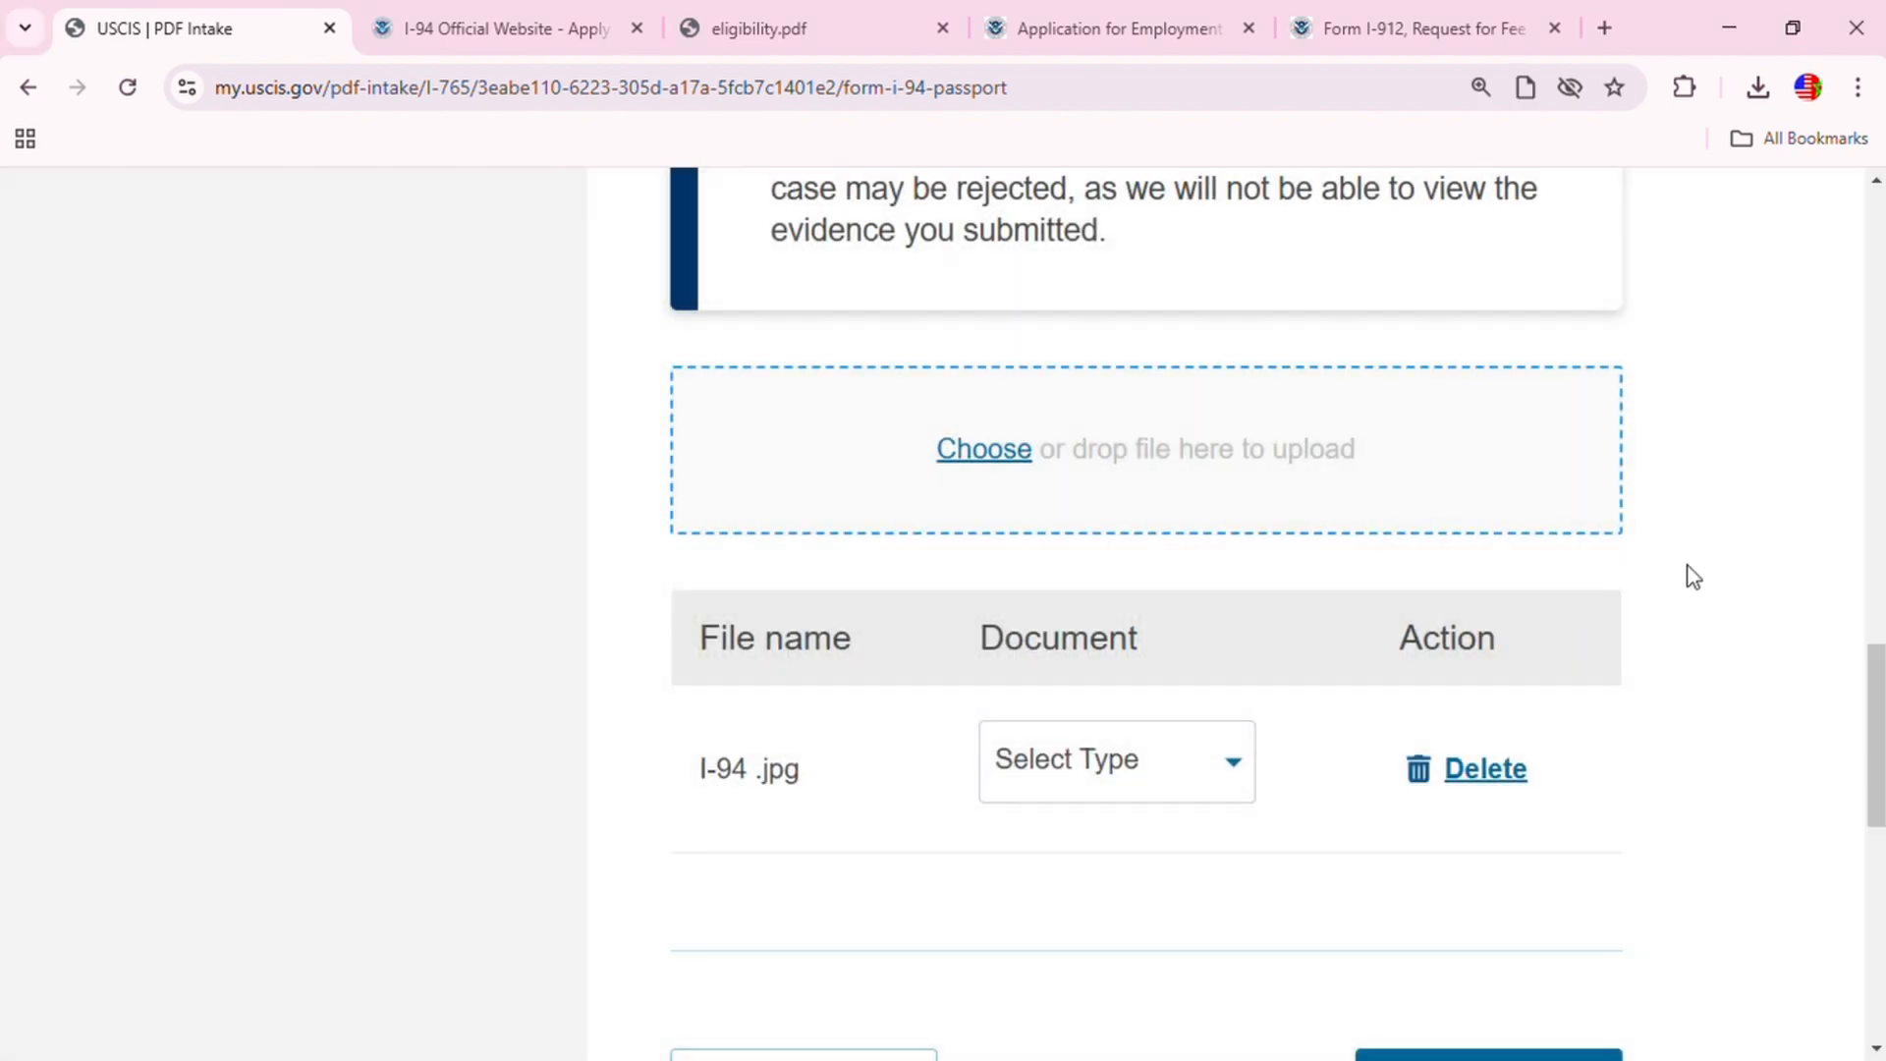
Step: Set the document type of I-94 .jpg to Form I-94 and continue to the Employment Authorization Document Or Government ID page
scroll(1646, 820, "down", 1)
scroll(1648, 828, "down", 3)
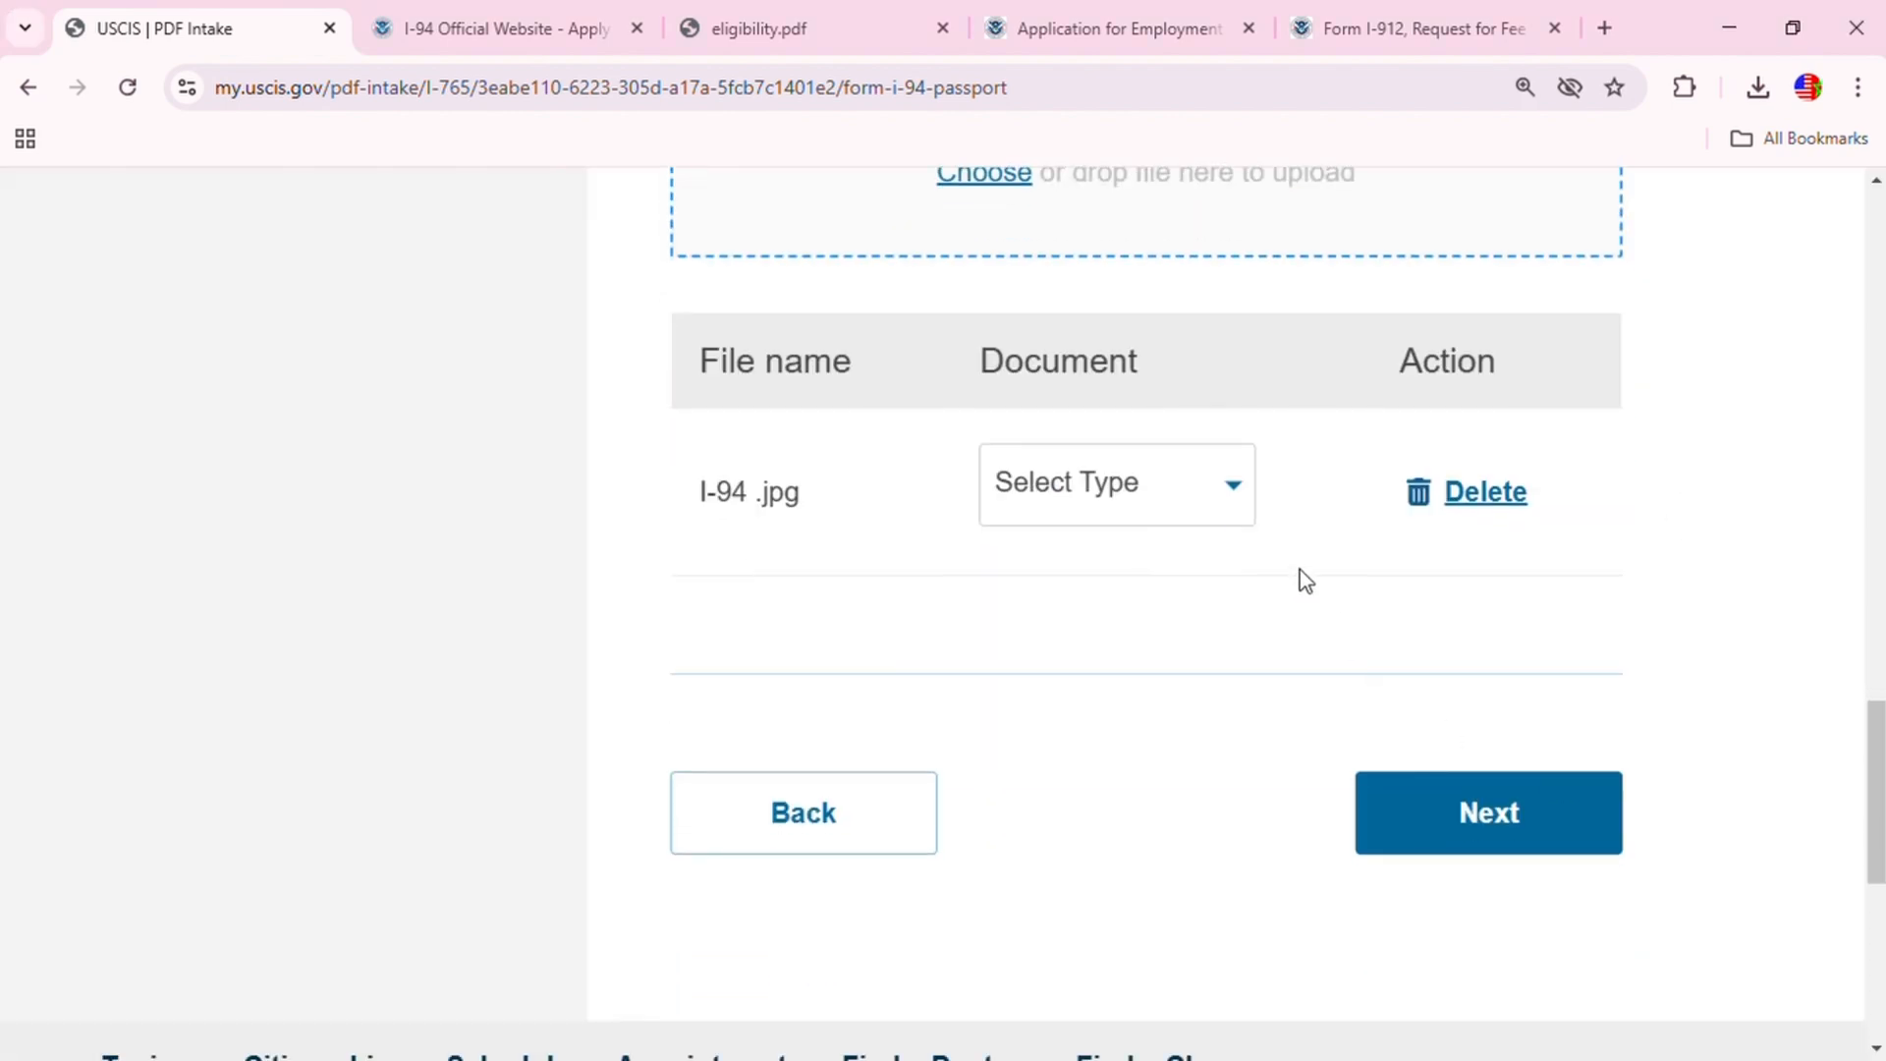
left_click(1239, 496)
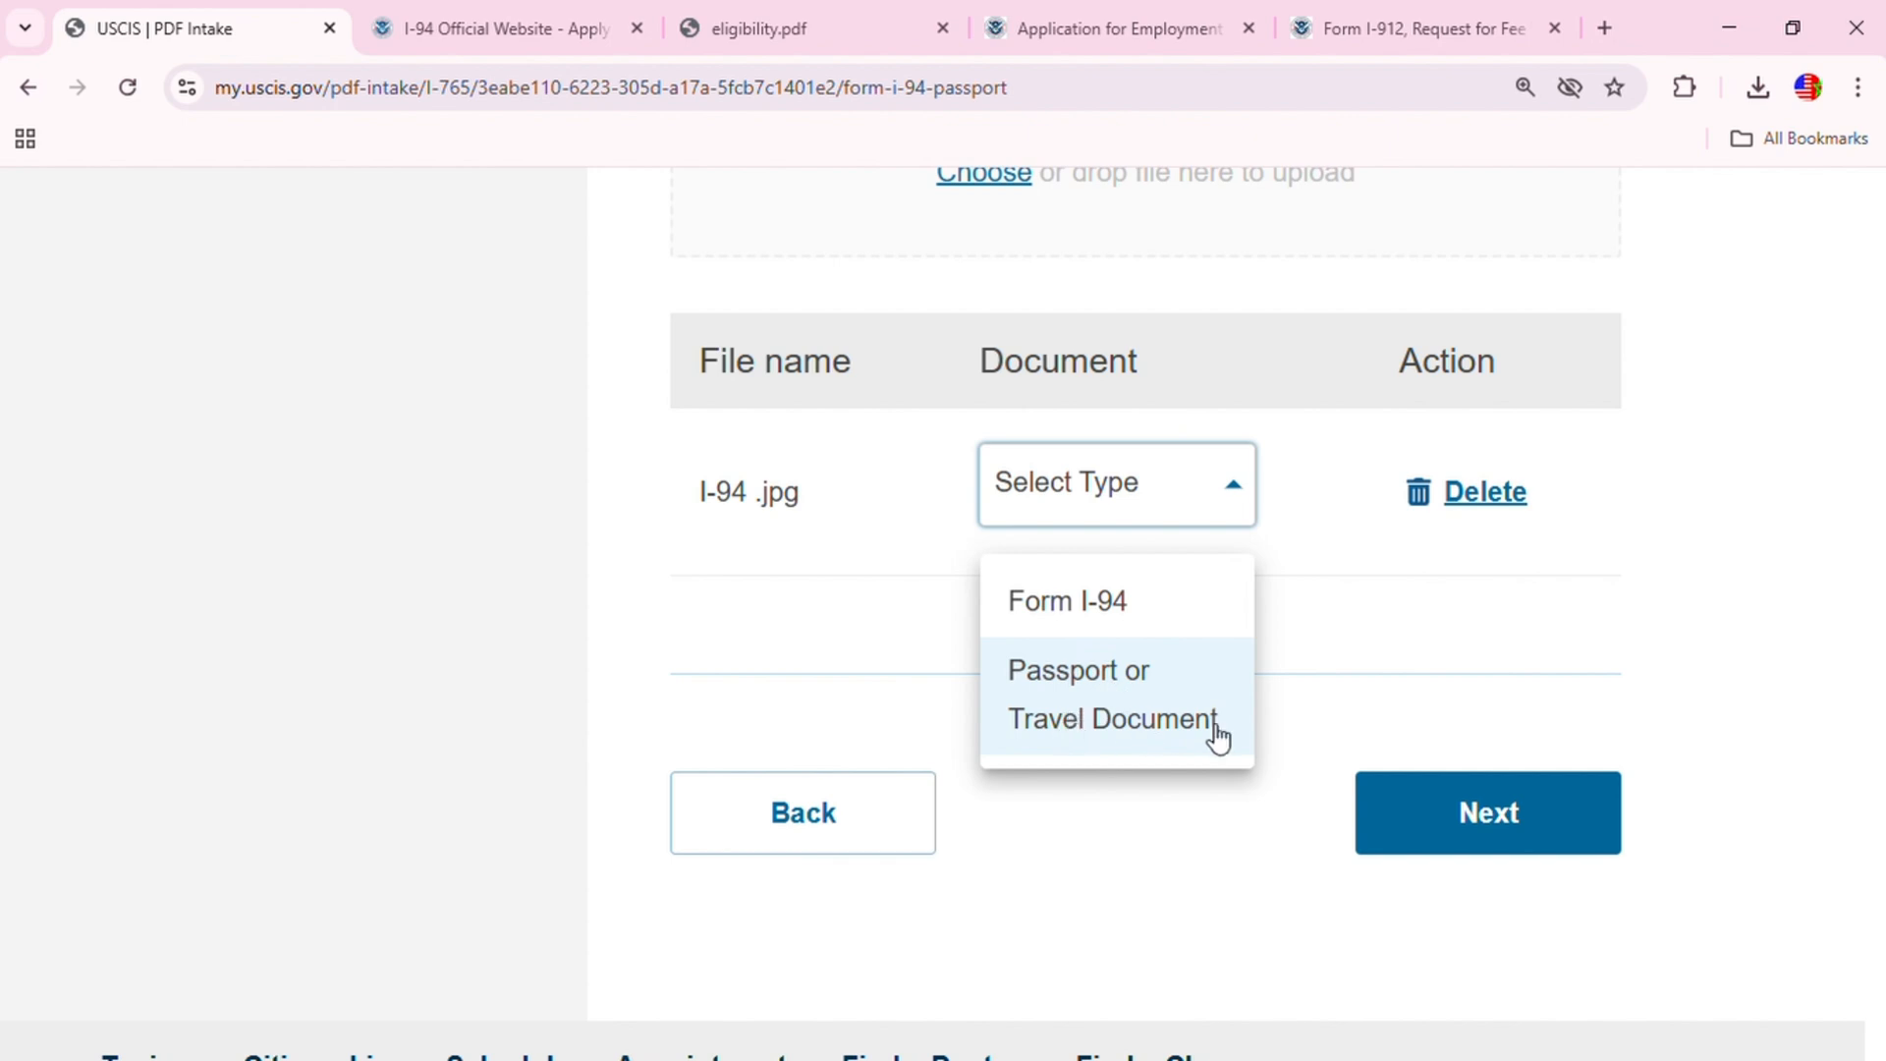
left_click(1097, 617)
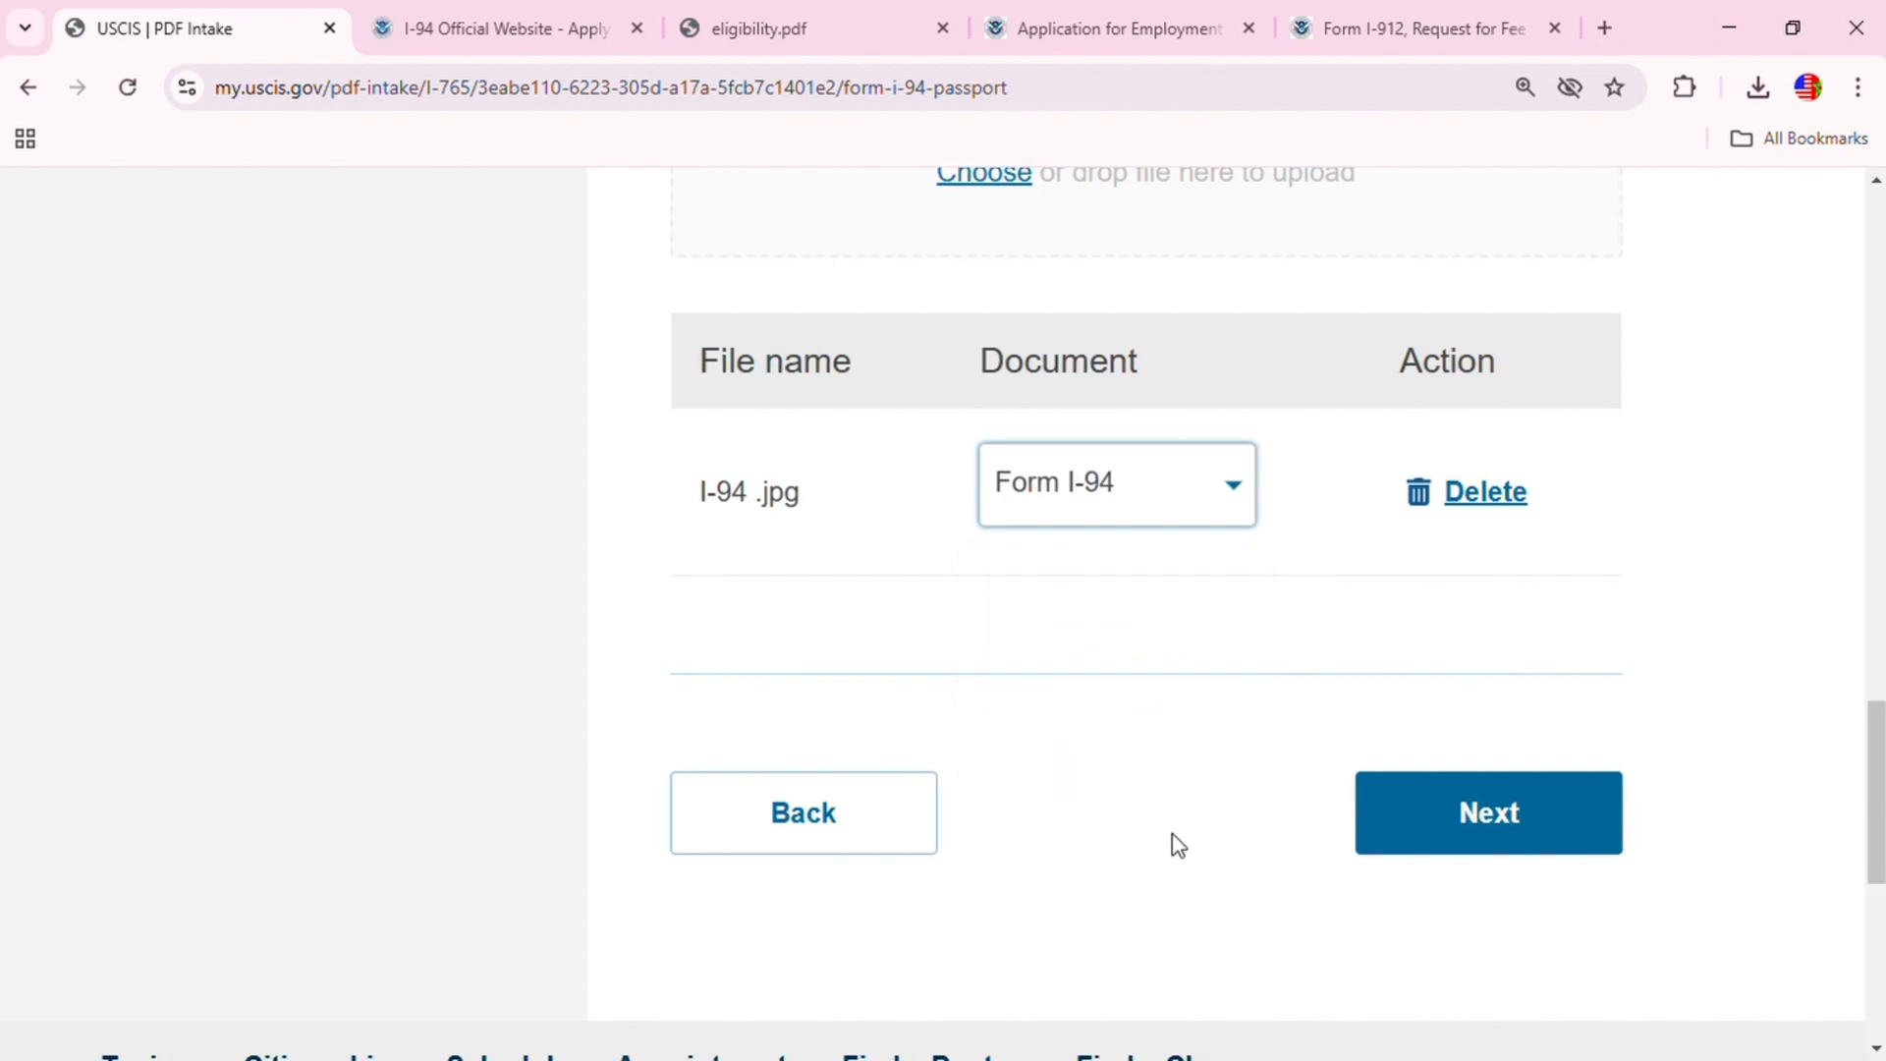
left_click(1240, 493)
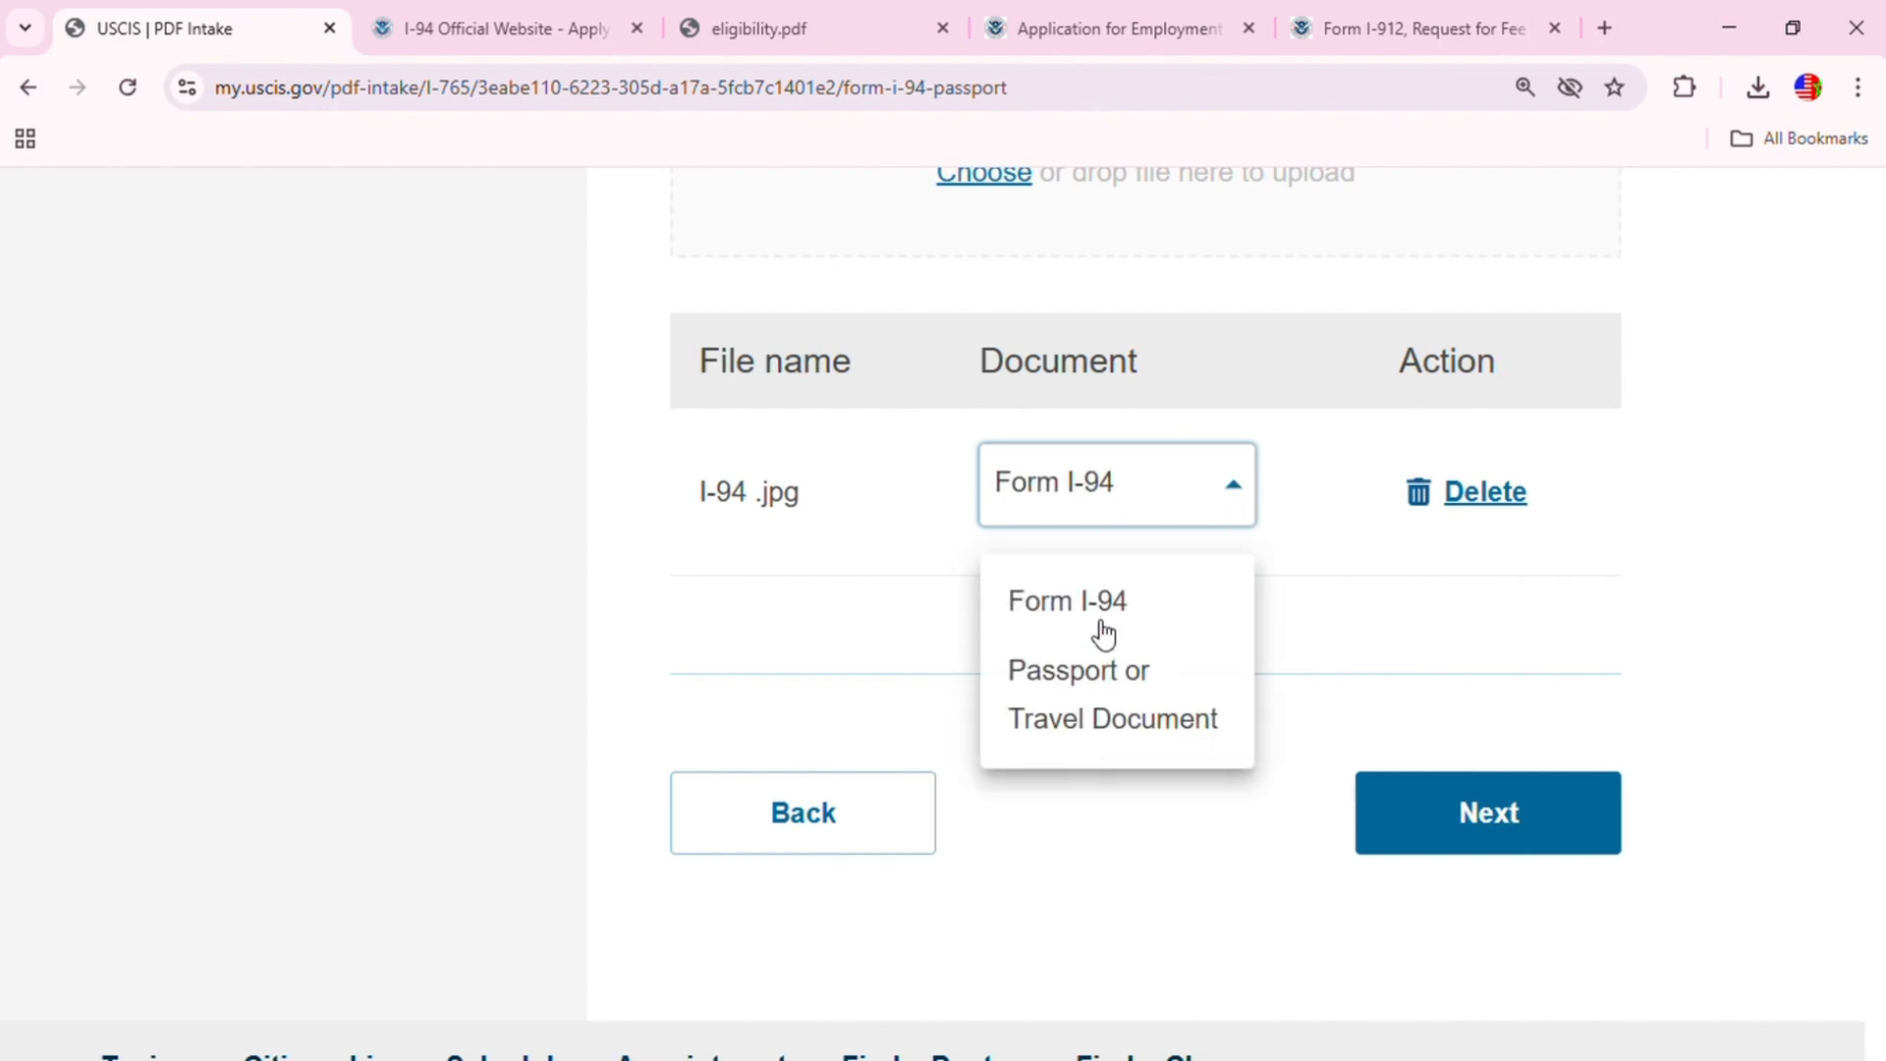
left_click(1517, 823)
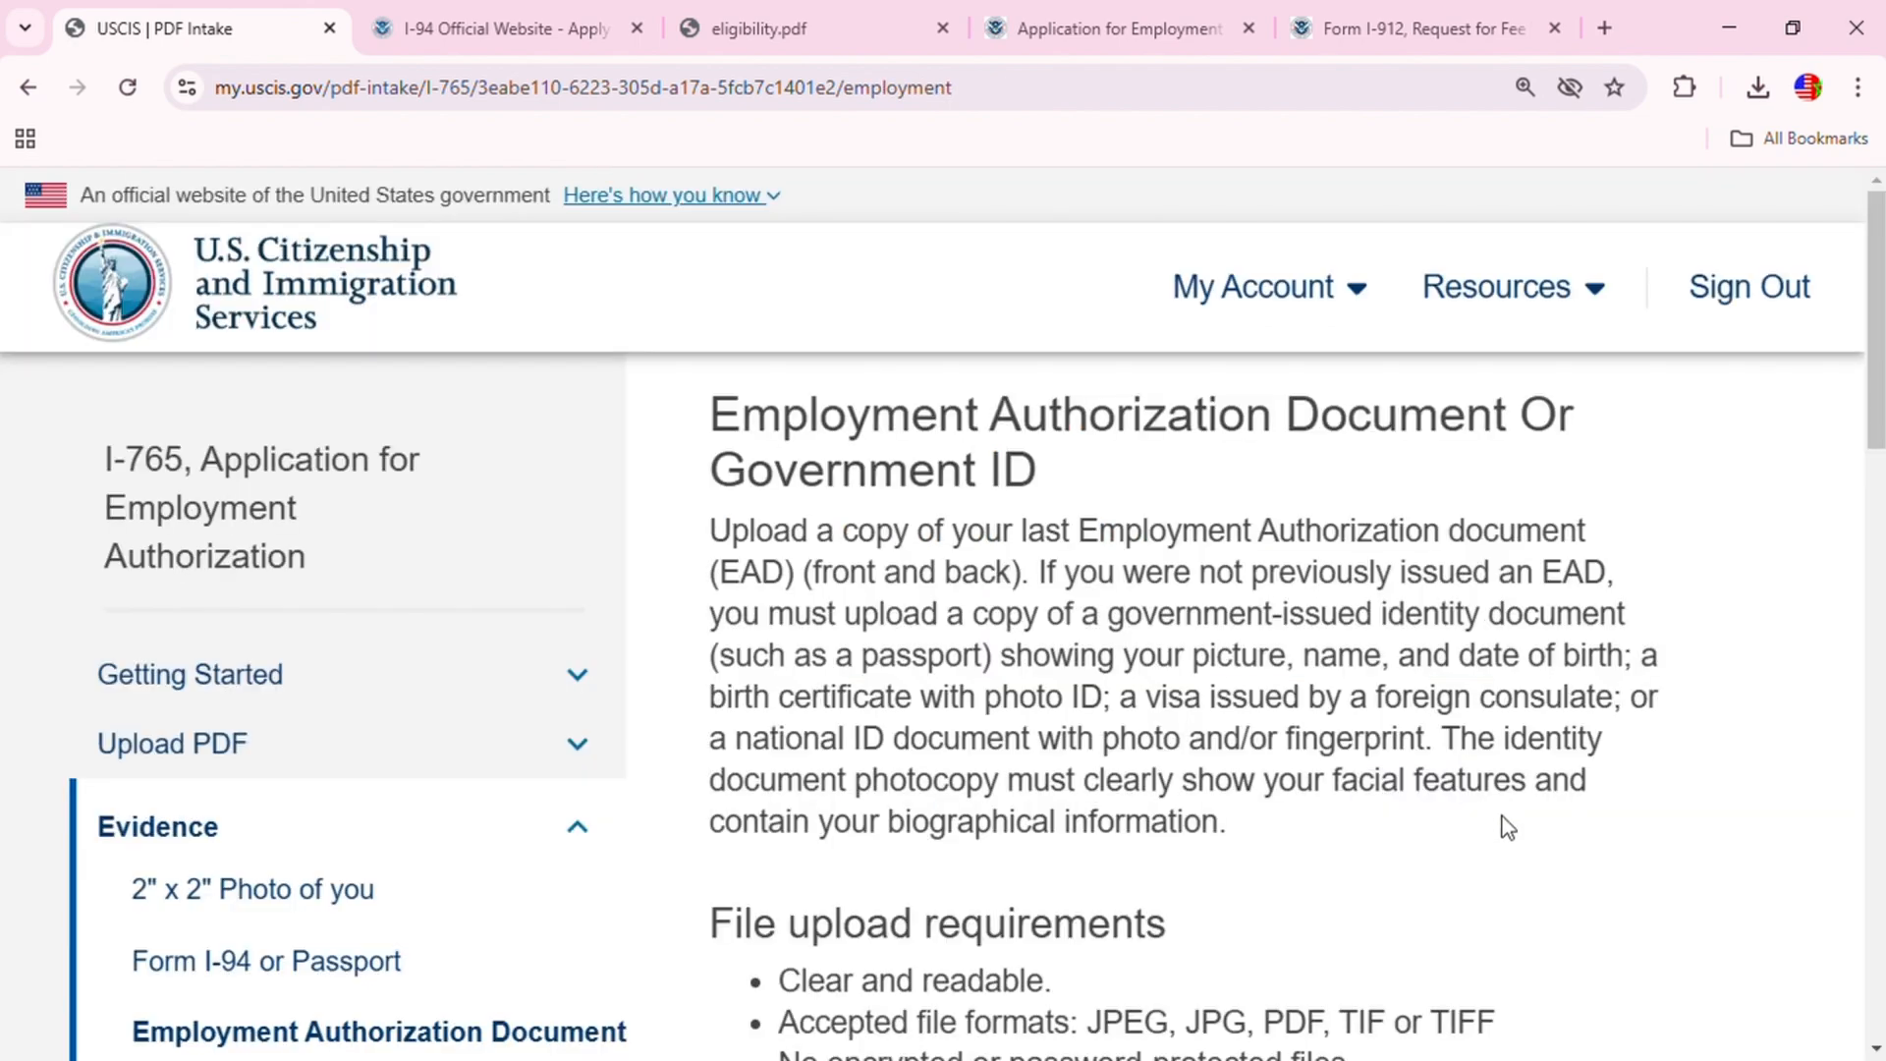
Step: Read the Employment Authorization Document Or Government ID instructions, upload passport 001.jpg and continue to the Form I-485 page
scroll(1507, 827, "down", 10)
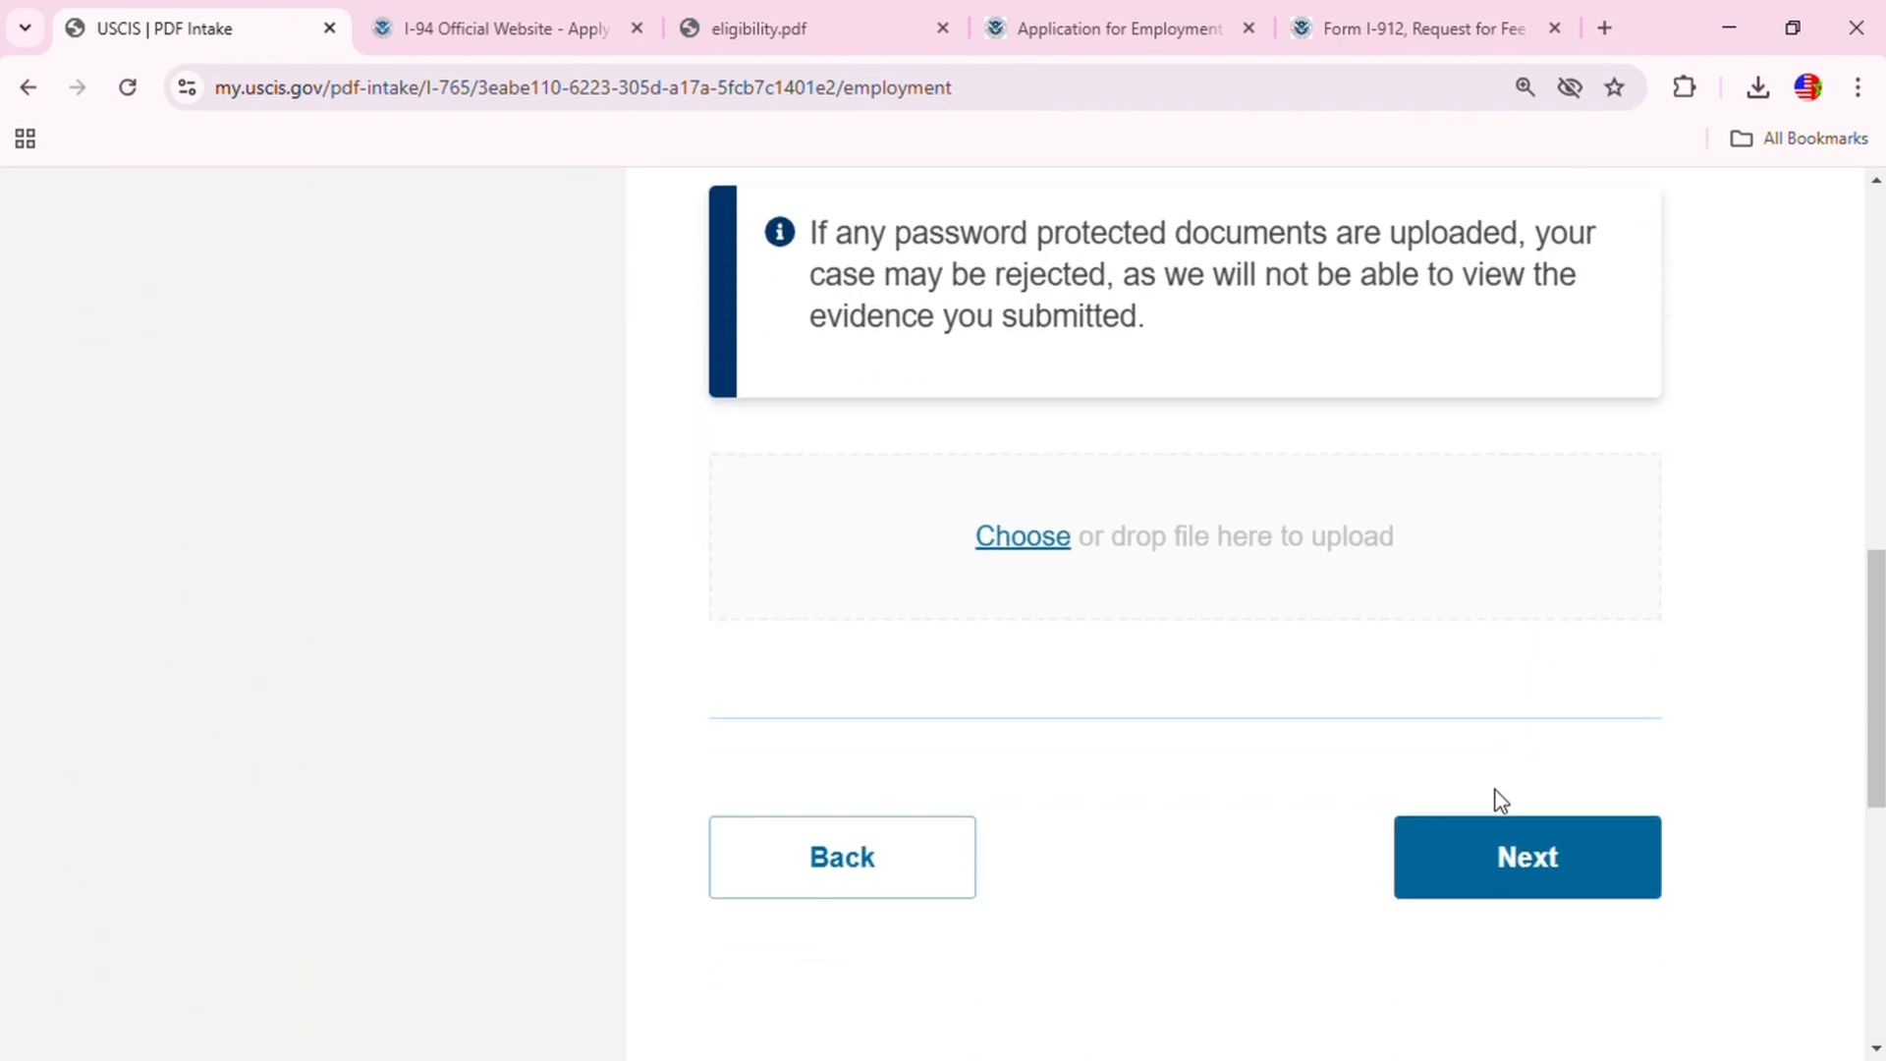
scroll(1086, 752, "up", 10)
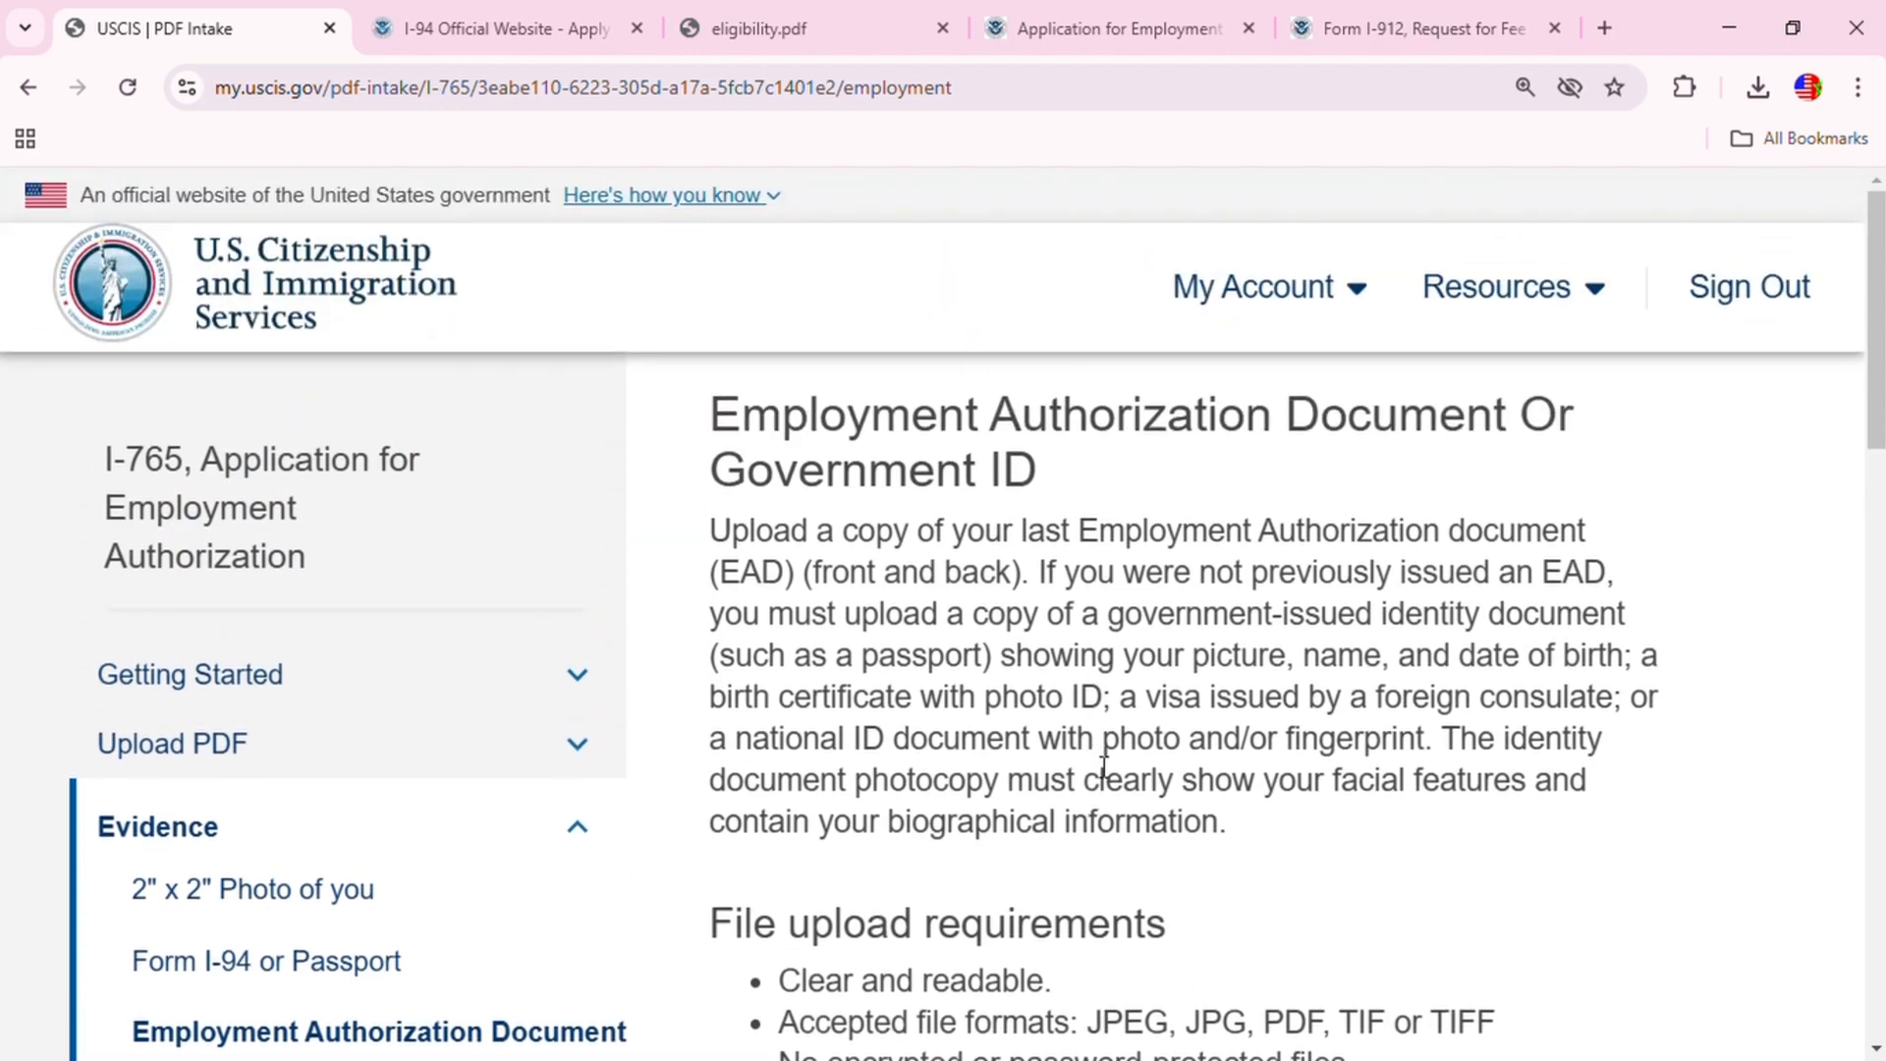
scroll(1129, 685, "down", 8)
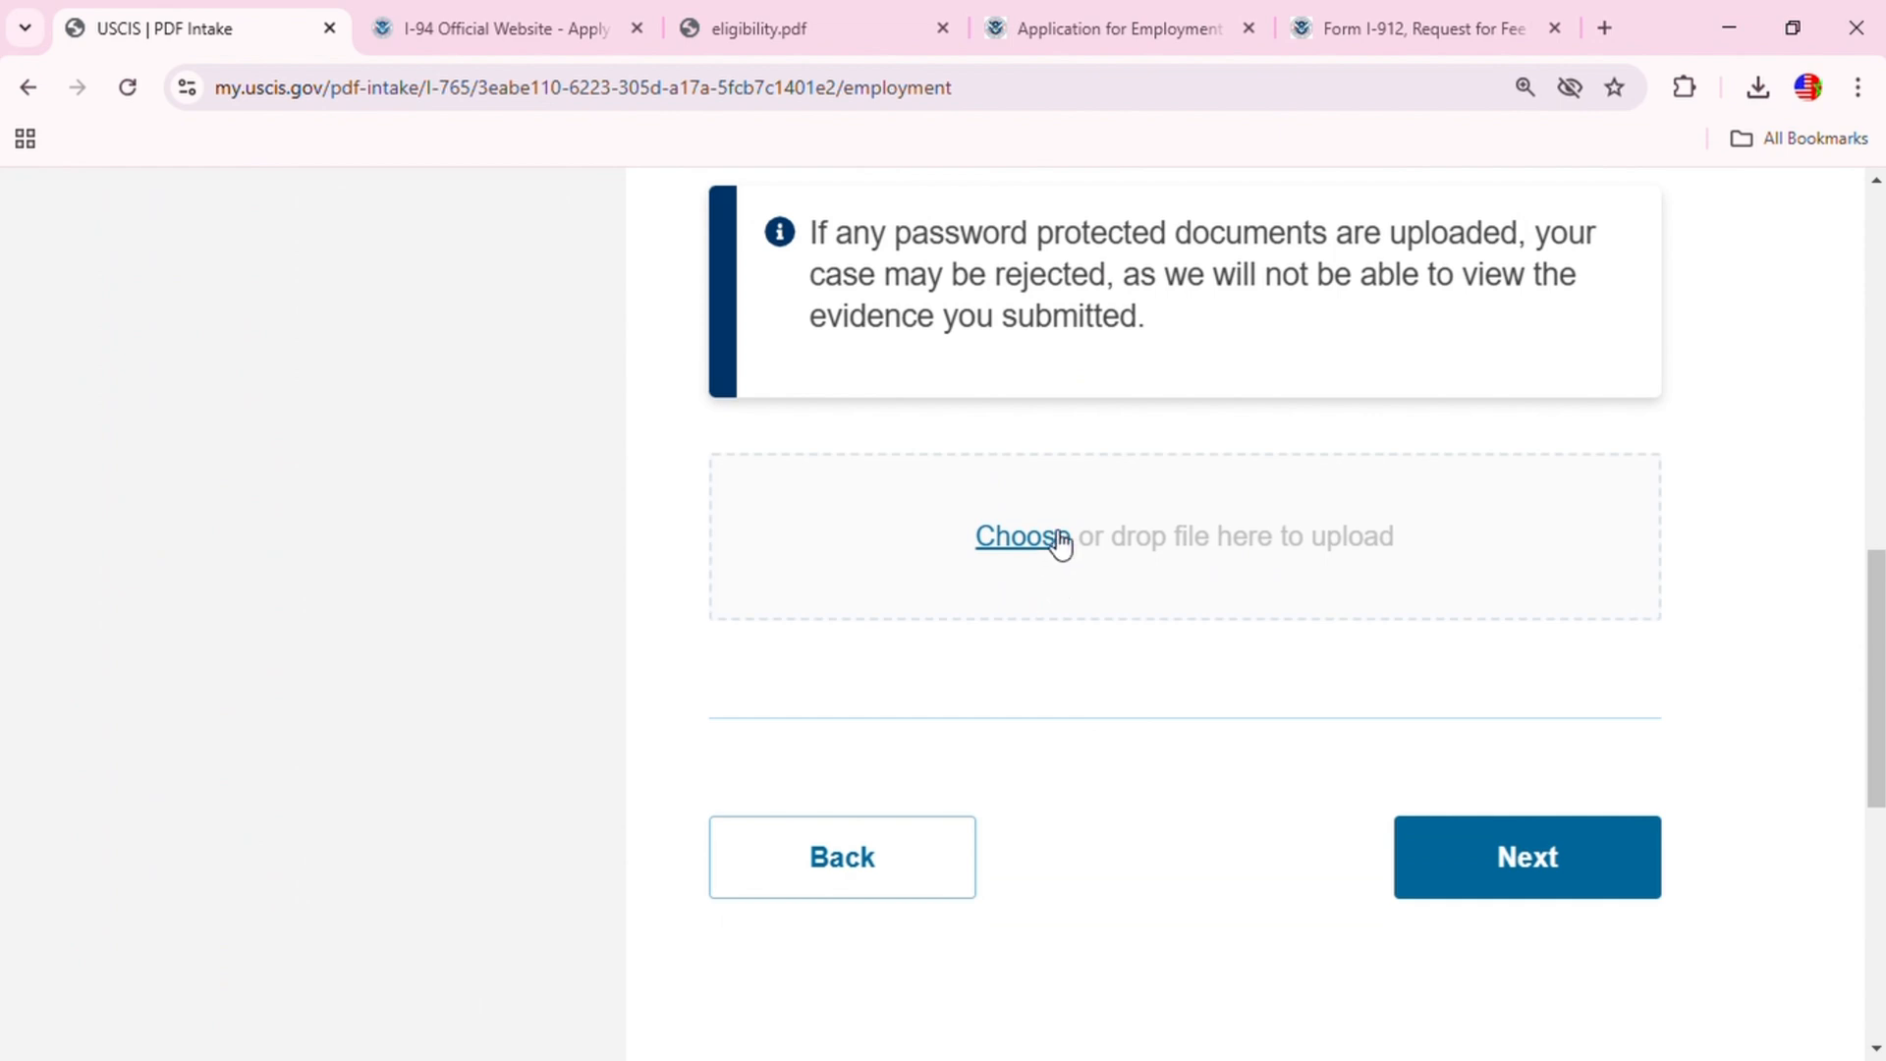
left_click(1031, 542)
left_click_drag(609, 491, 1041, 589)
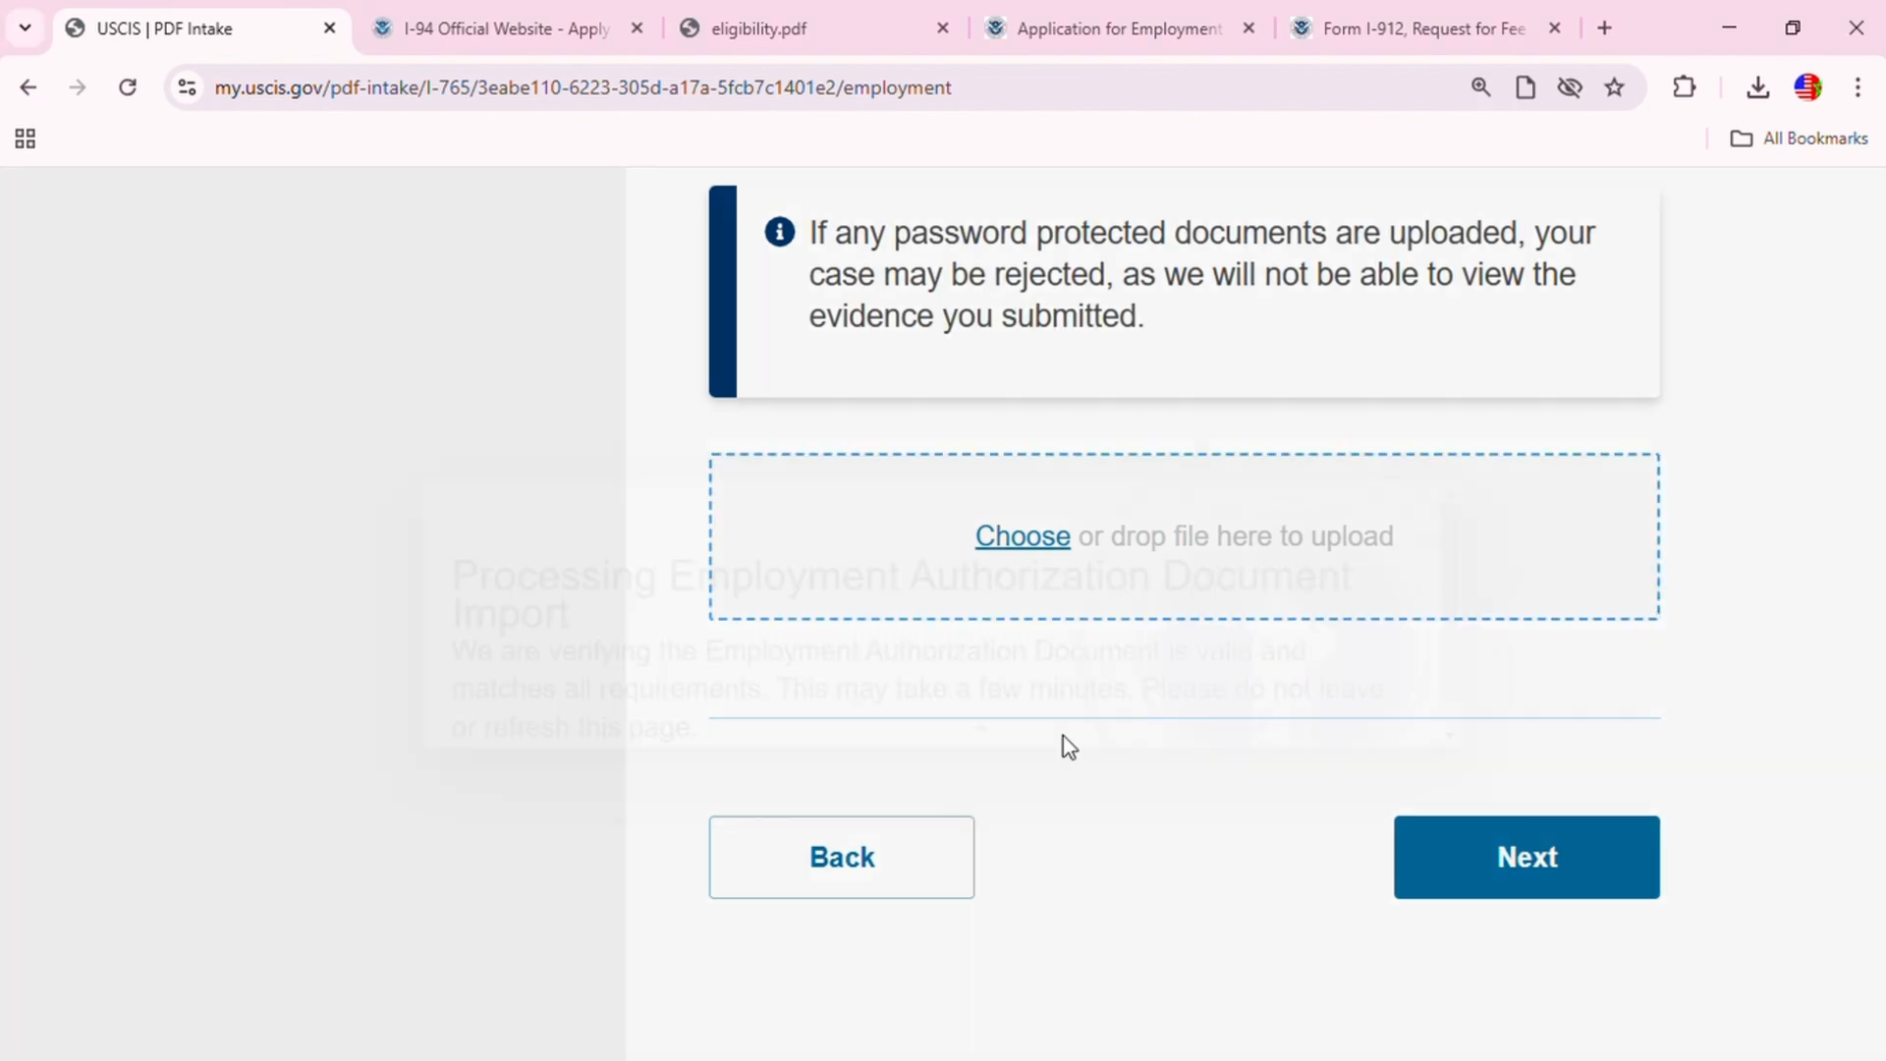
scroll(1444, 905, "down", 4)
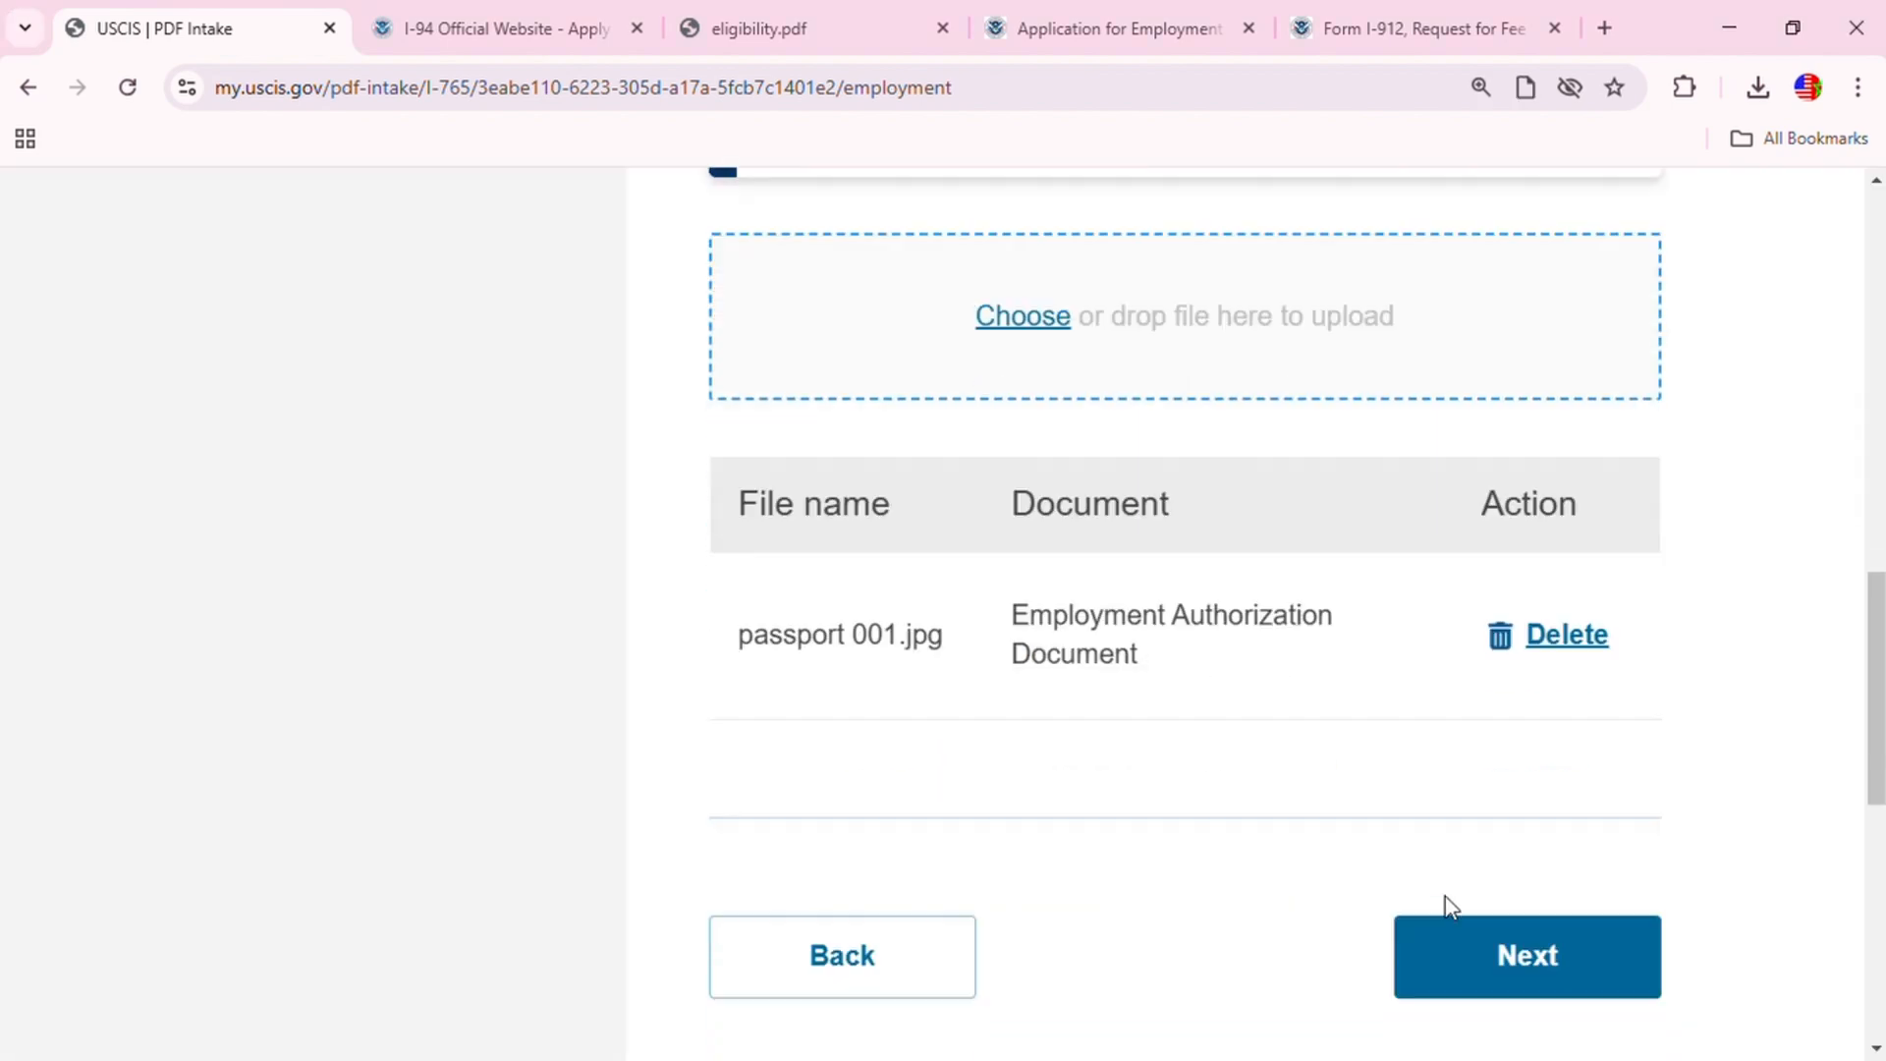
left_click(1541, 791)
Step: Read the Form I-485 instructions, upload the "I-797C Peending" JPG as evidence and continue to the I-797C Notice of Action page
scroll(1132, 838, "down", 4)
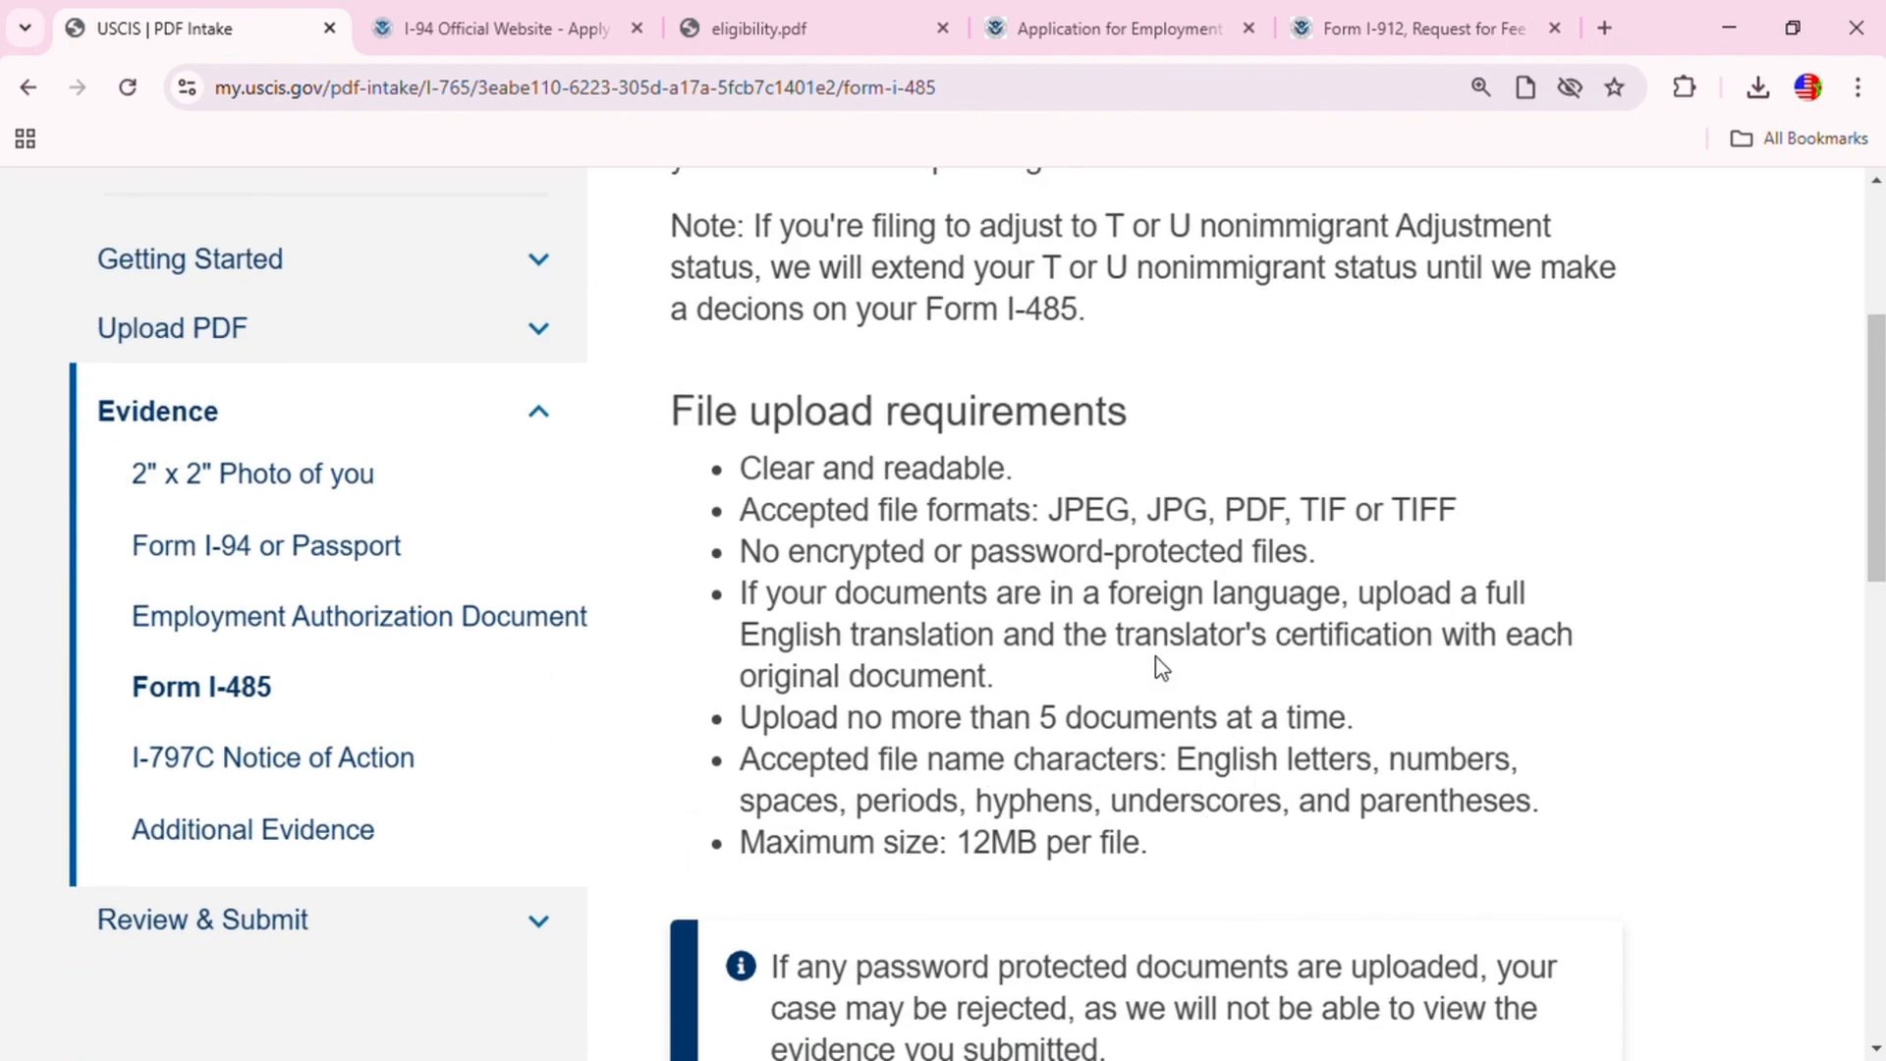
scroll(1198, 814, "up", 4)
scroll(1192, 819, "down", 4)
scroll(1190, 818, "down", 7)
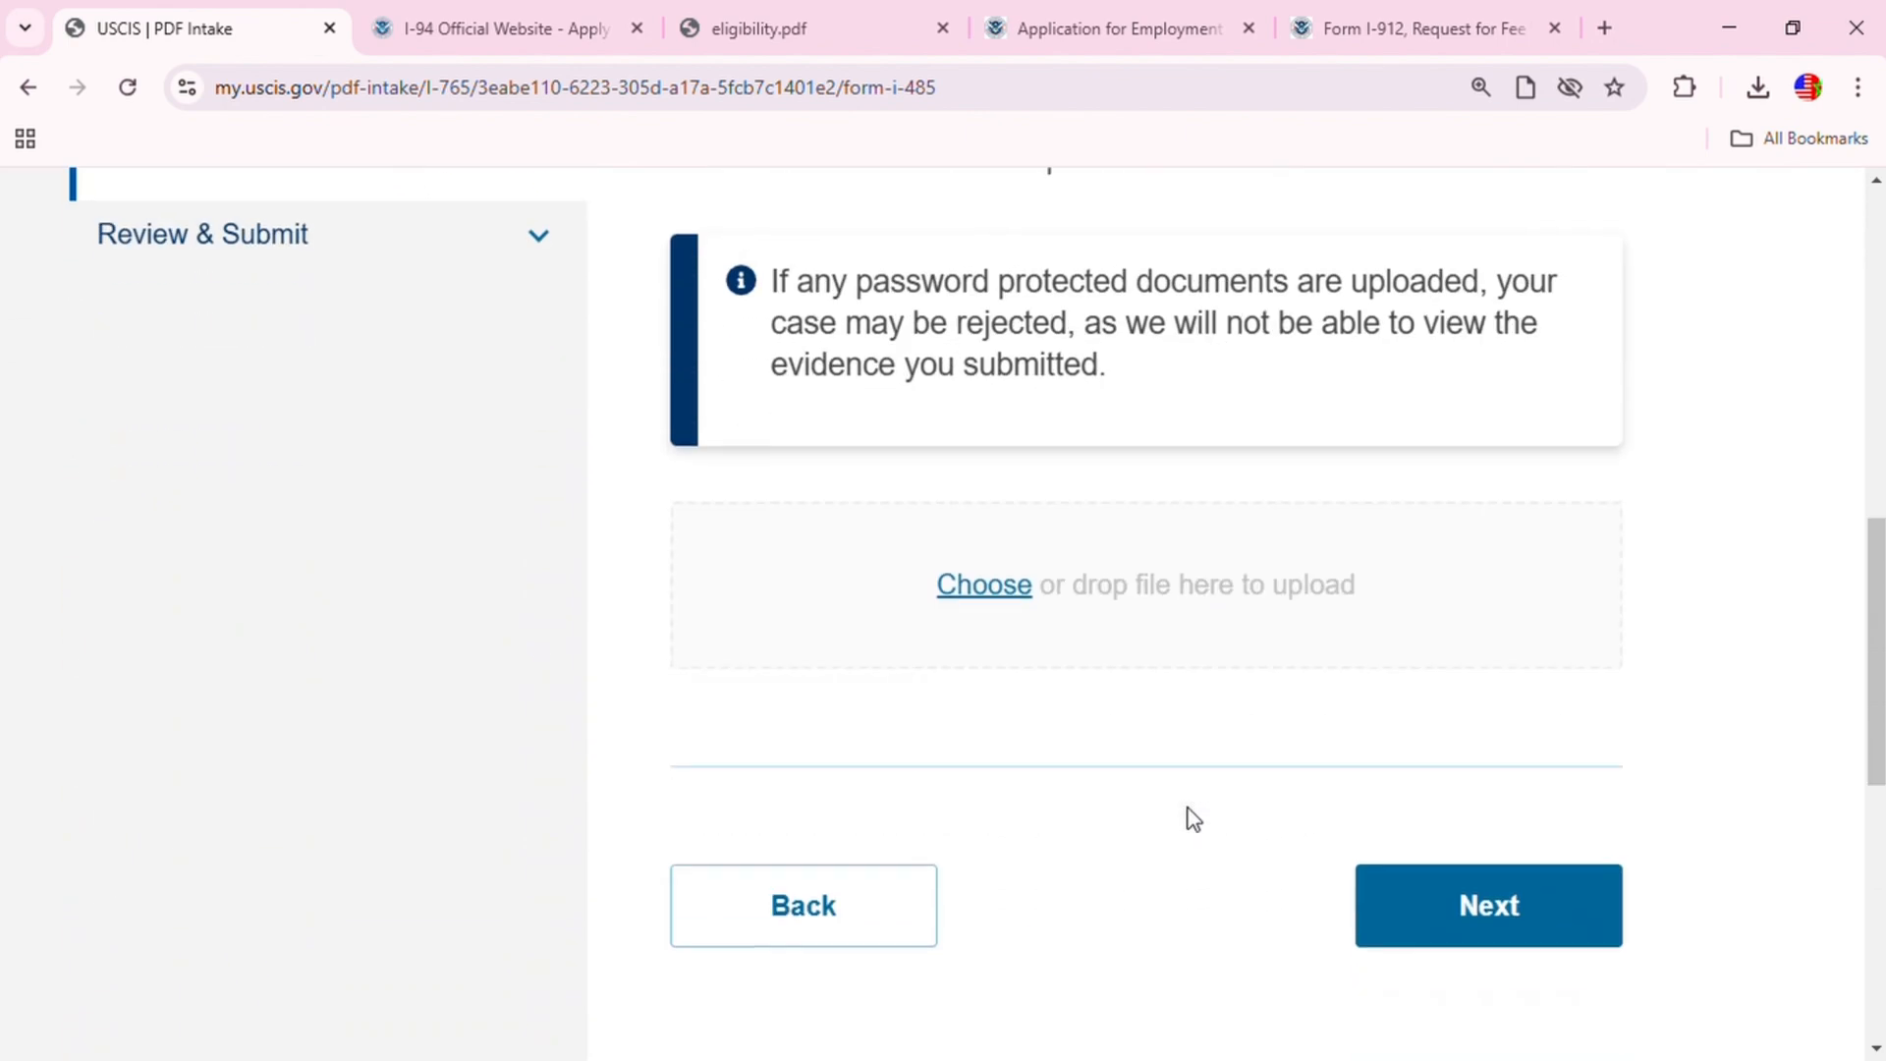
scroll(1208, 766, "up", 11)
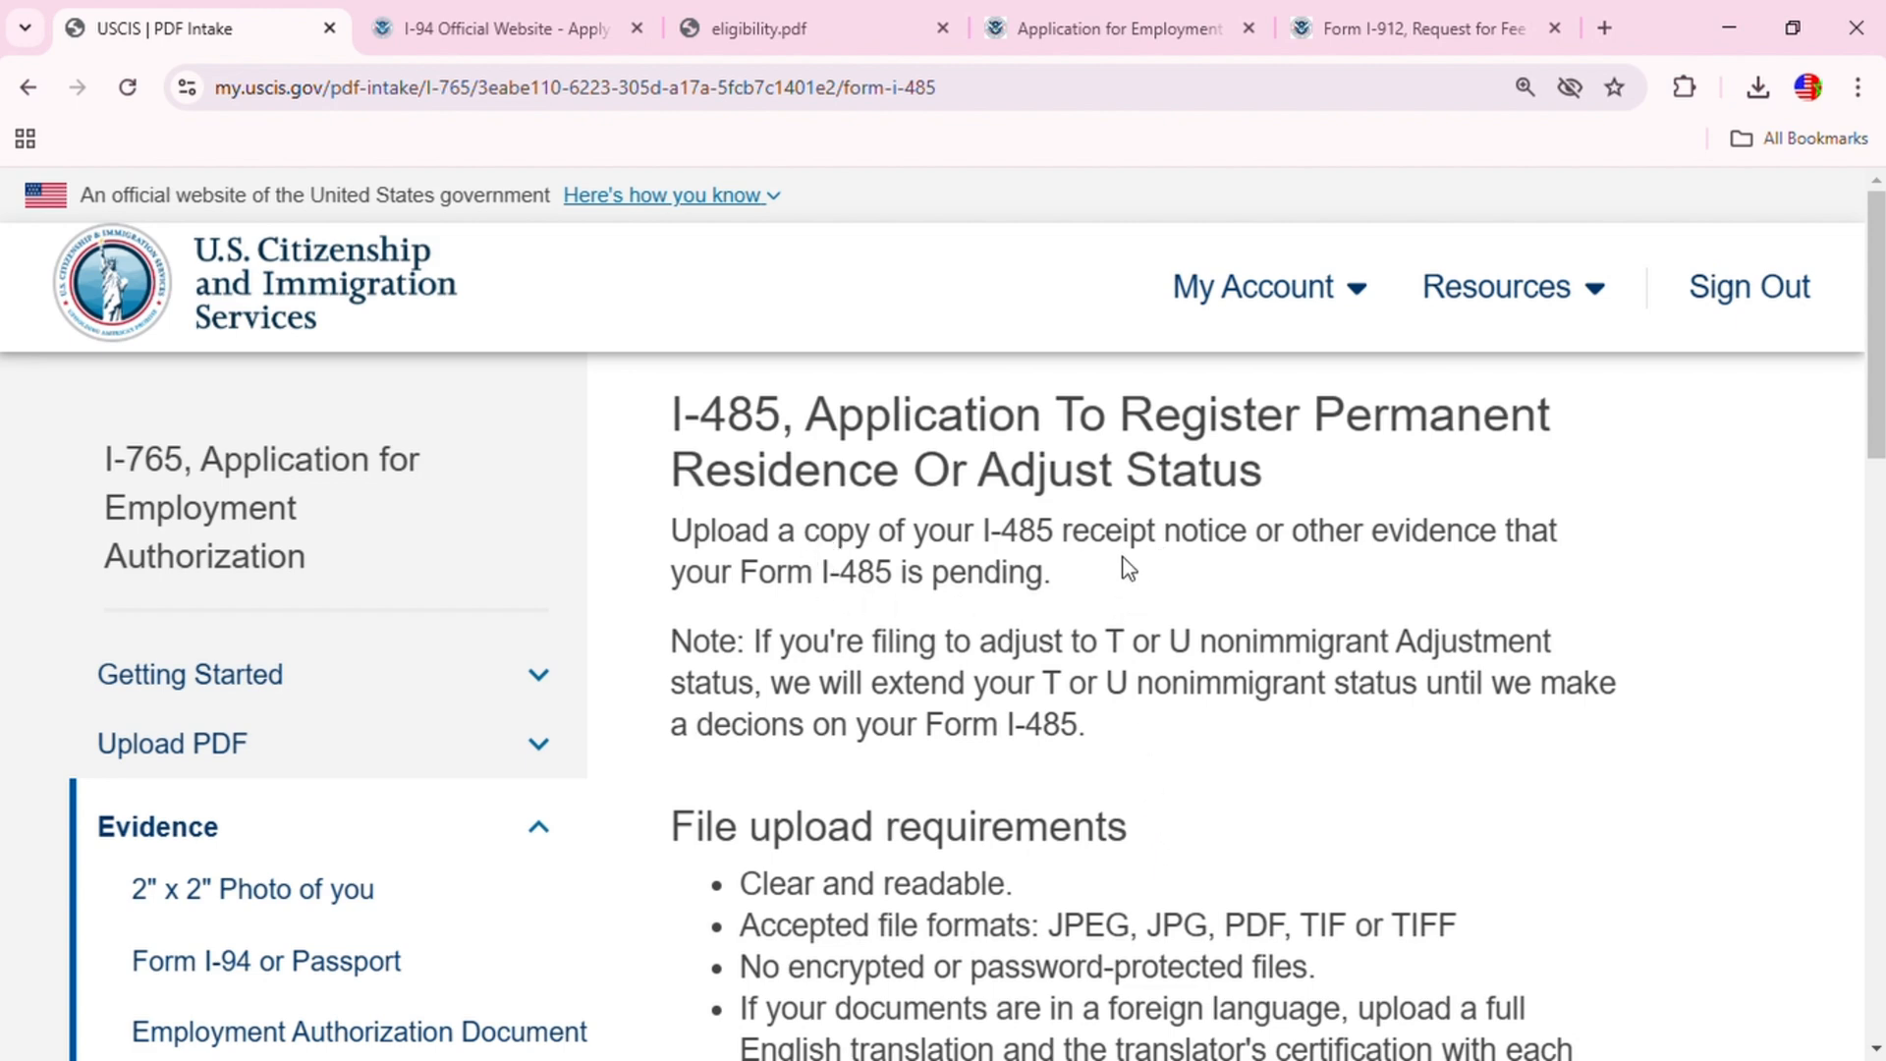
scroll(1298, 690, "down", 1)
scroll(1297, 690, "down", 7)
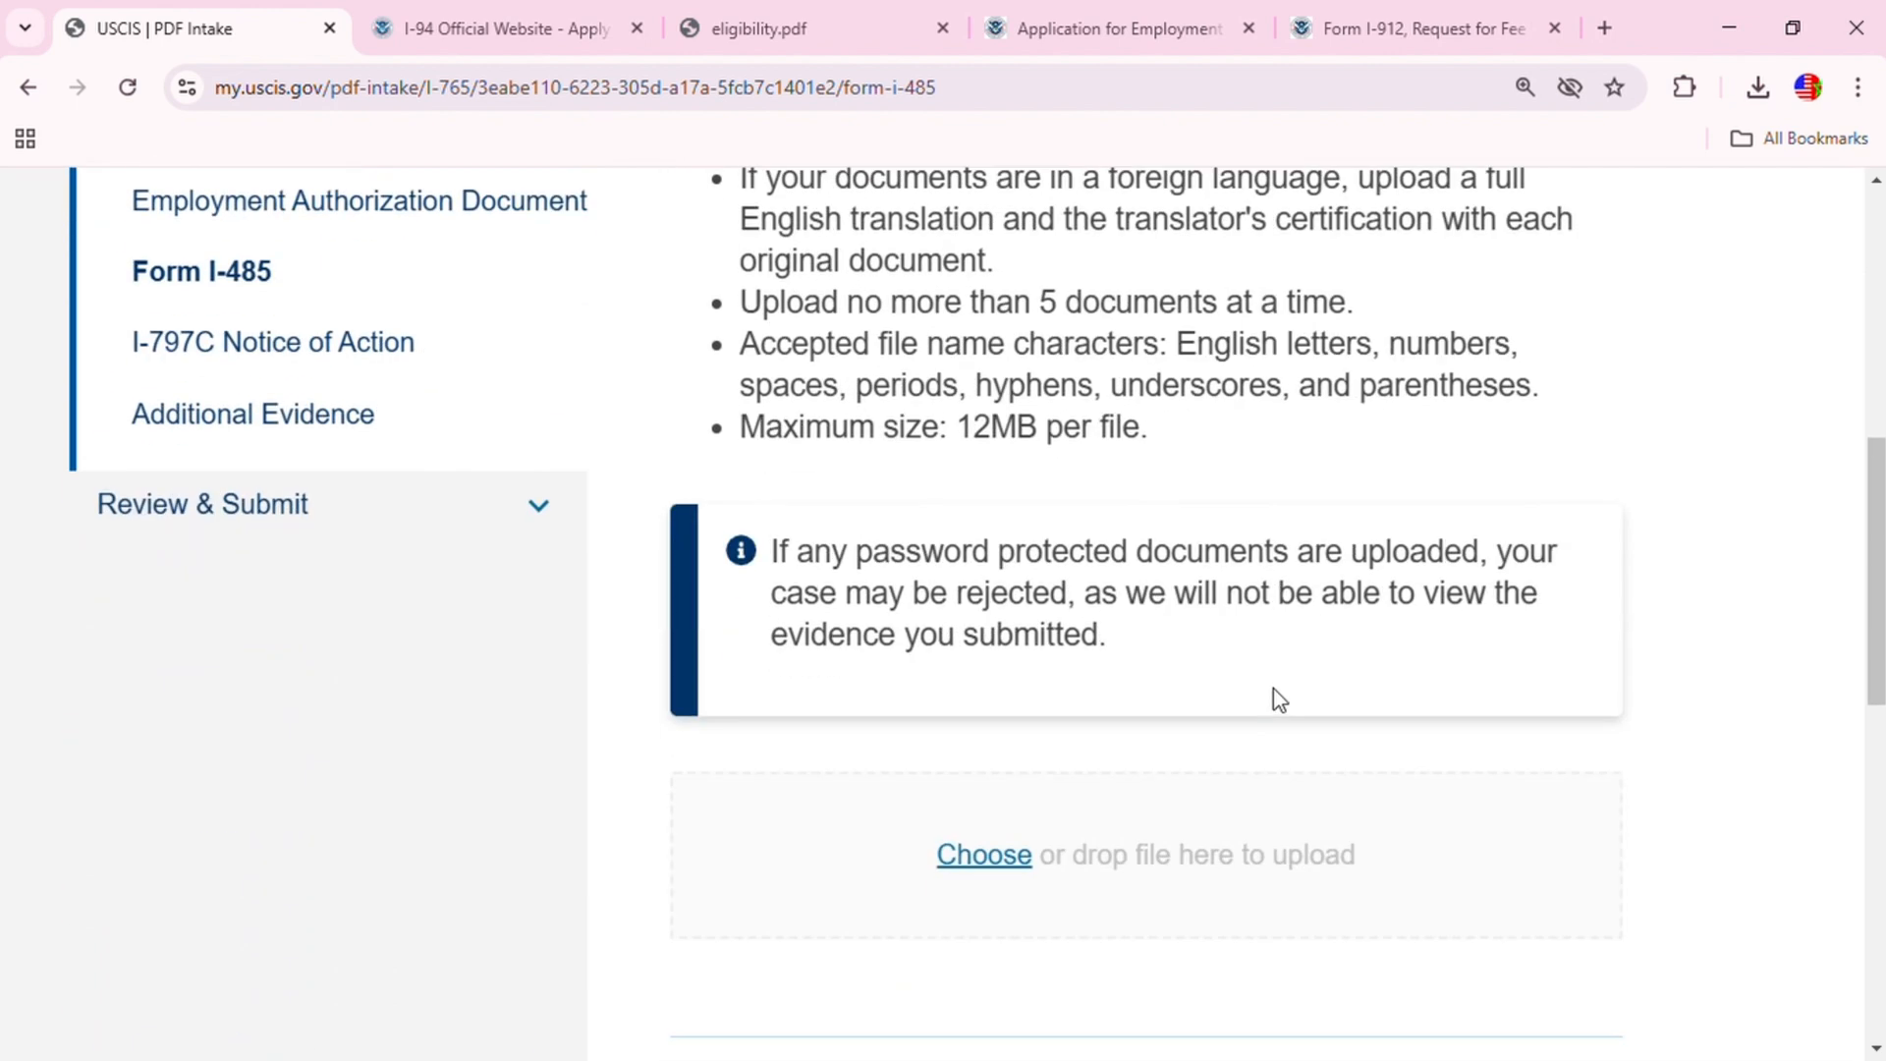
left_click(1025, 857)
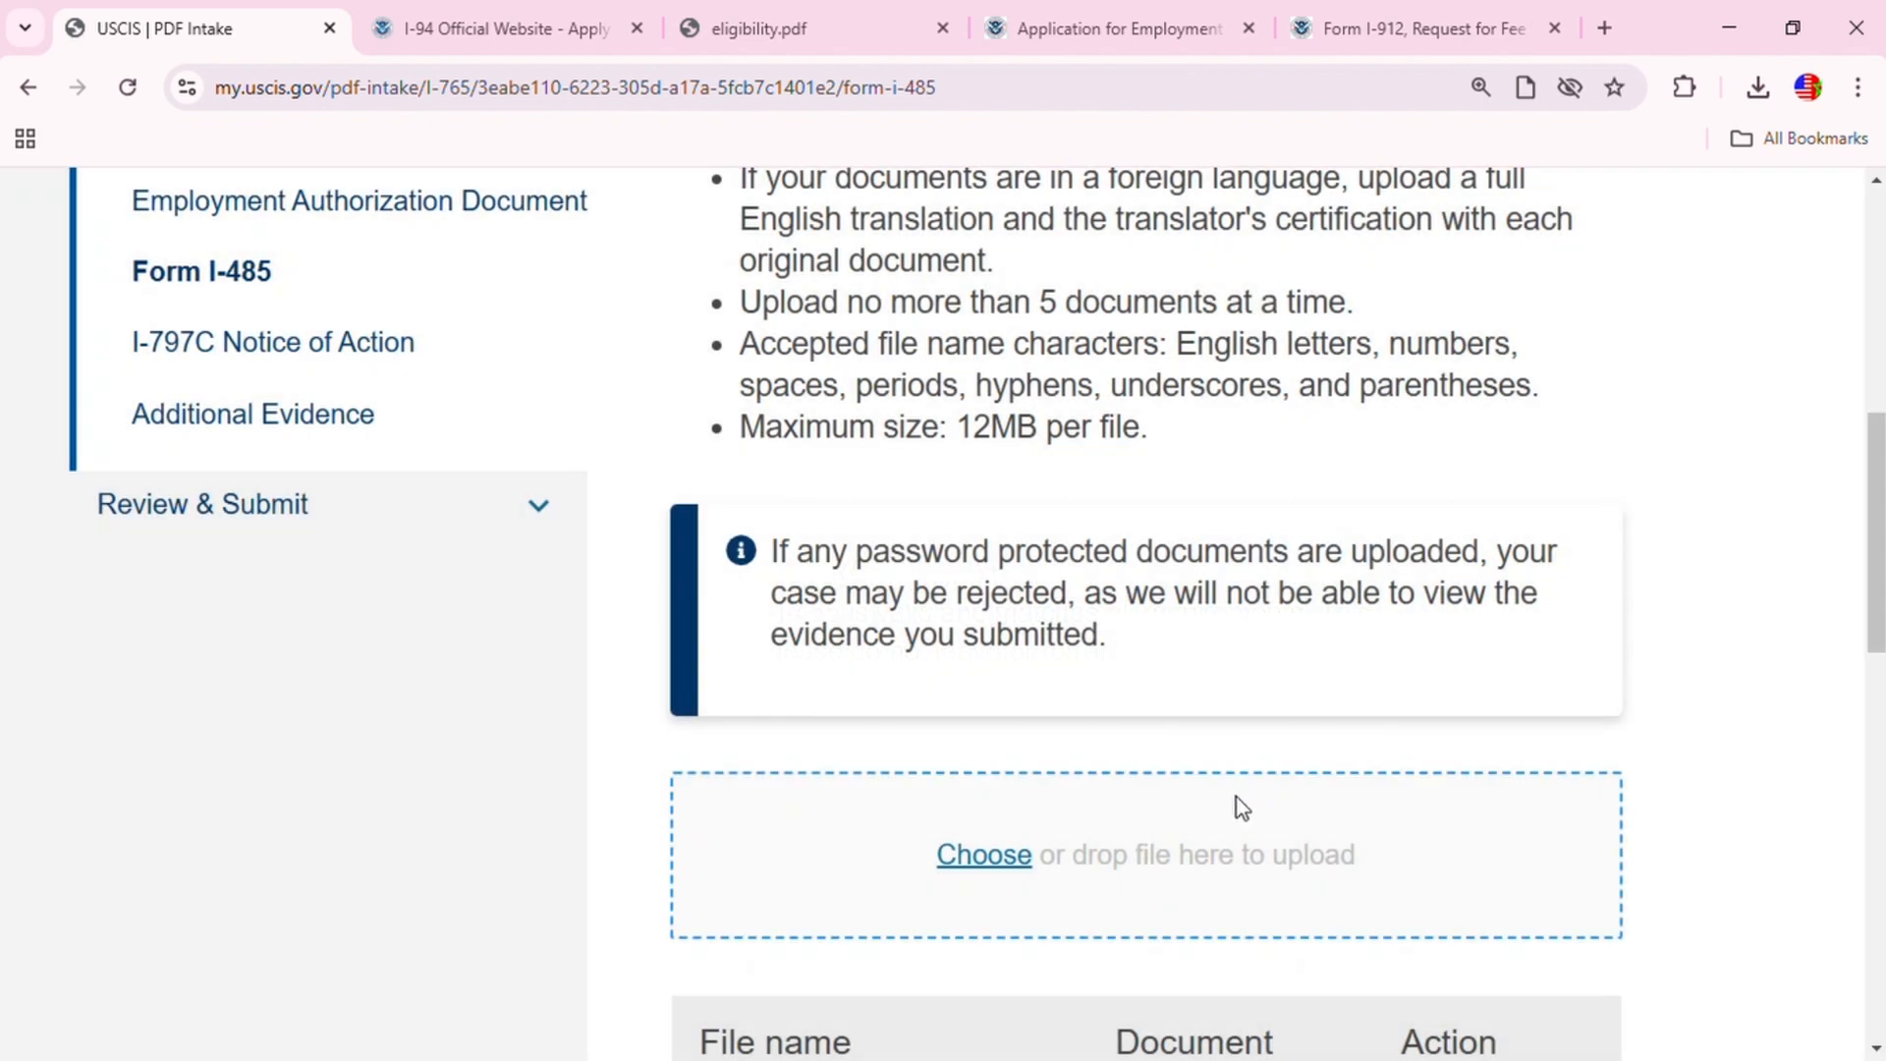
scroll(1304, 830, "down", 3)
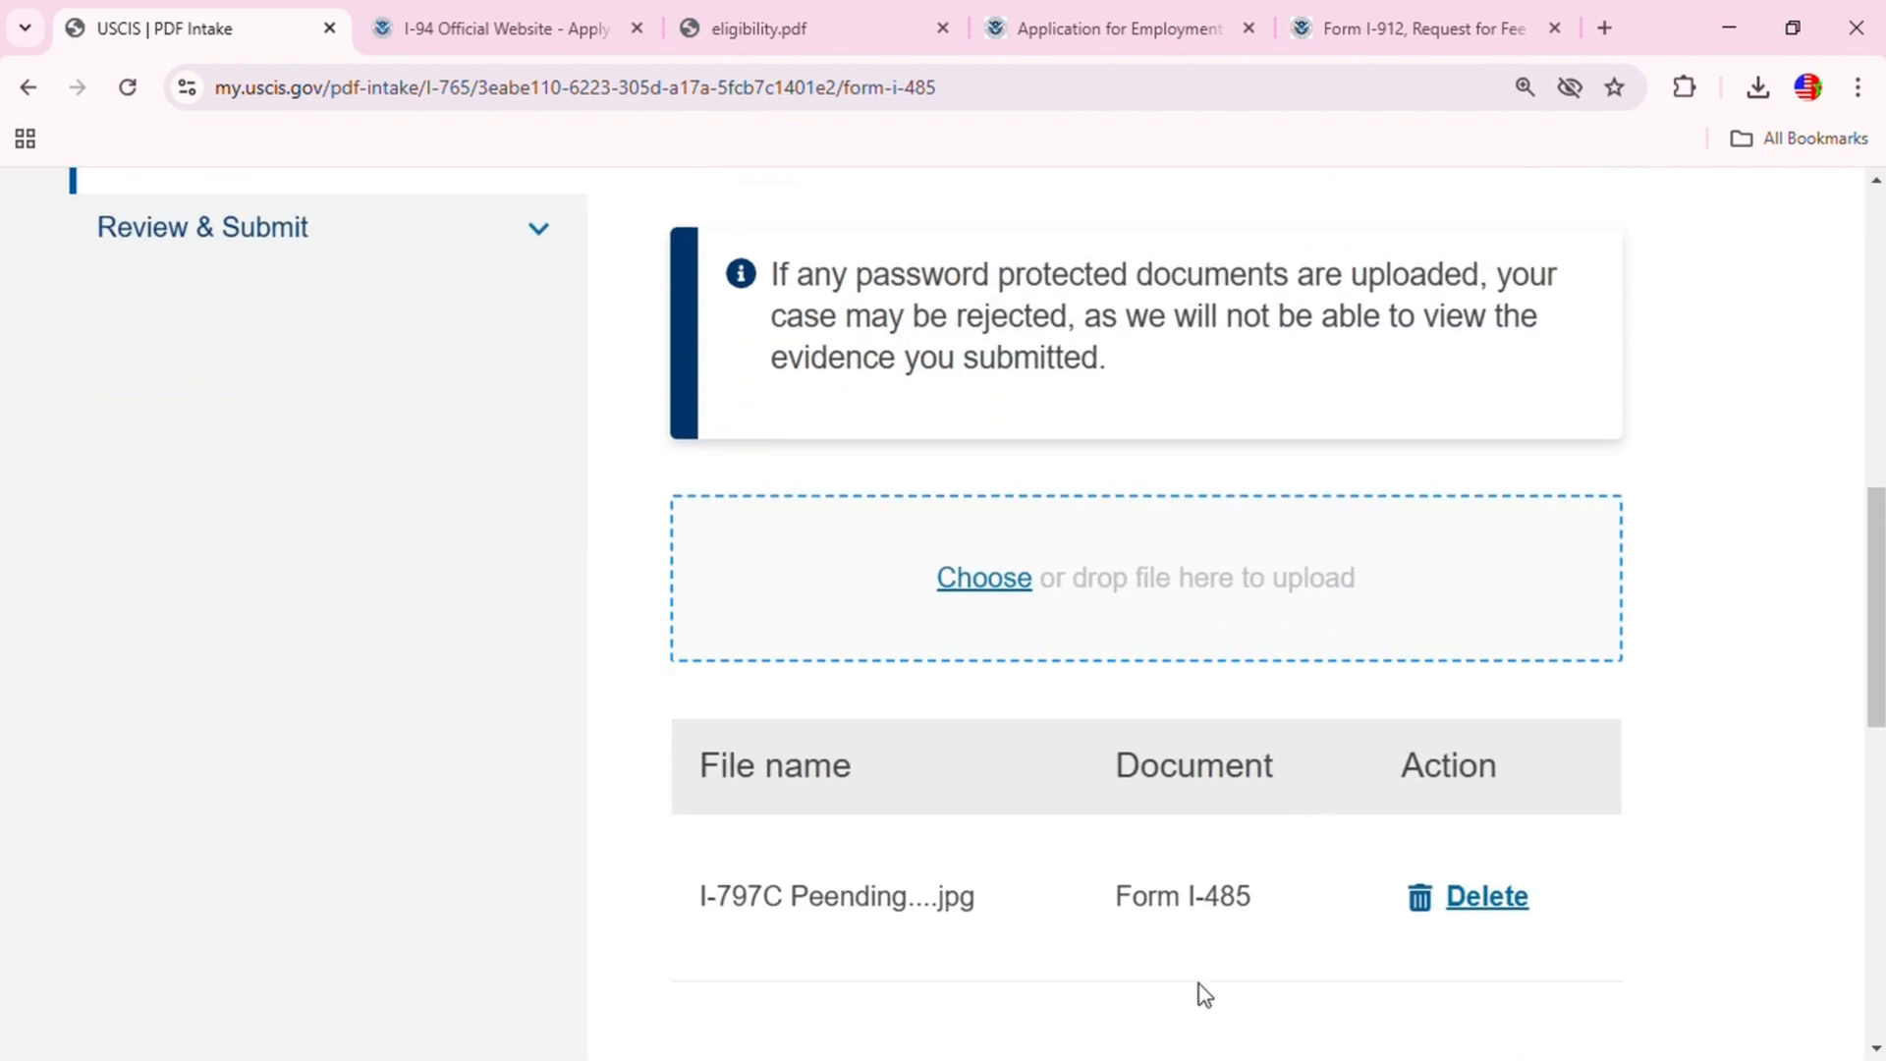
scroll(1238, 973, "down", 3)
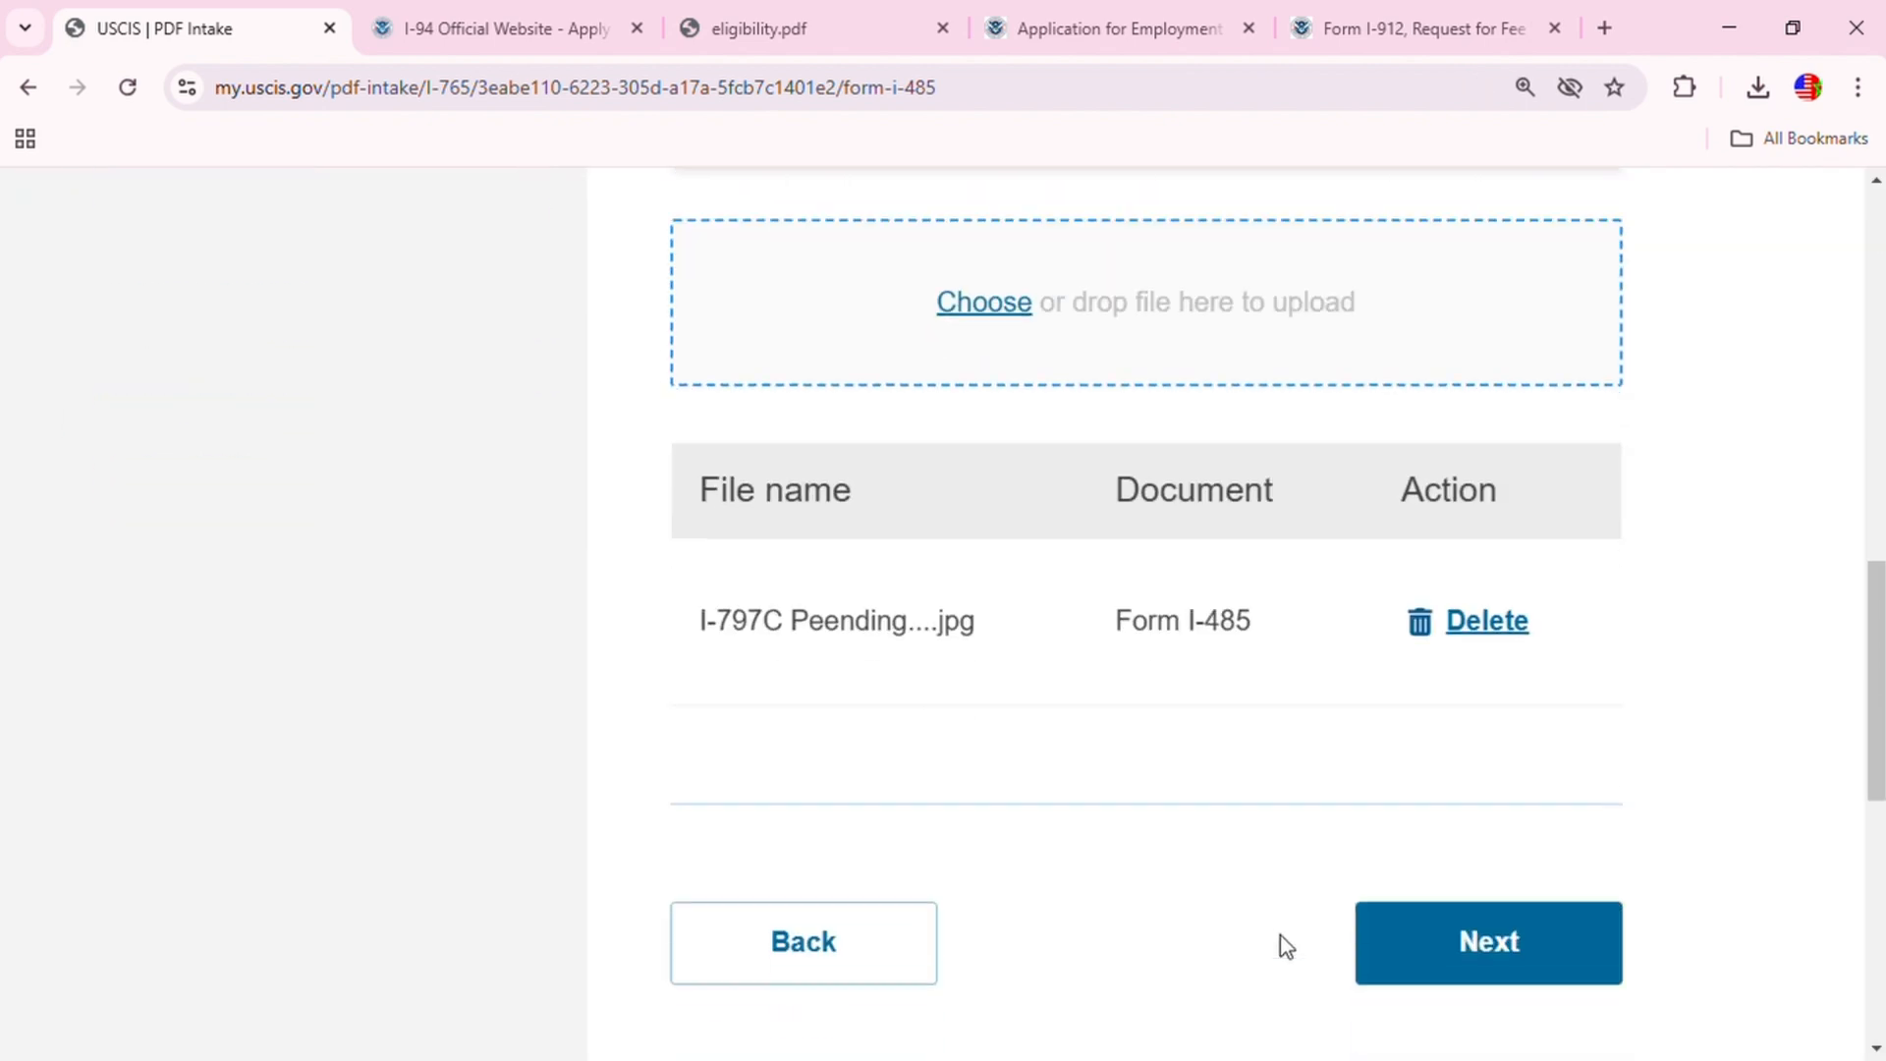
left_click(1538, 981)
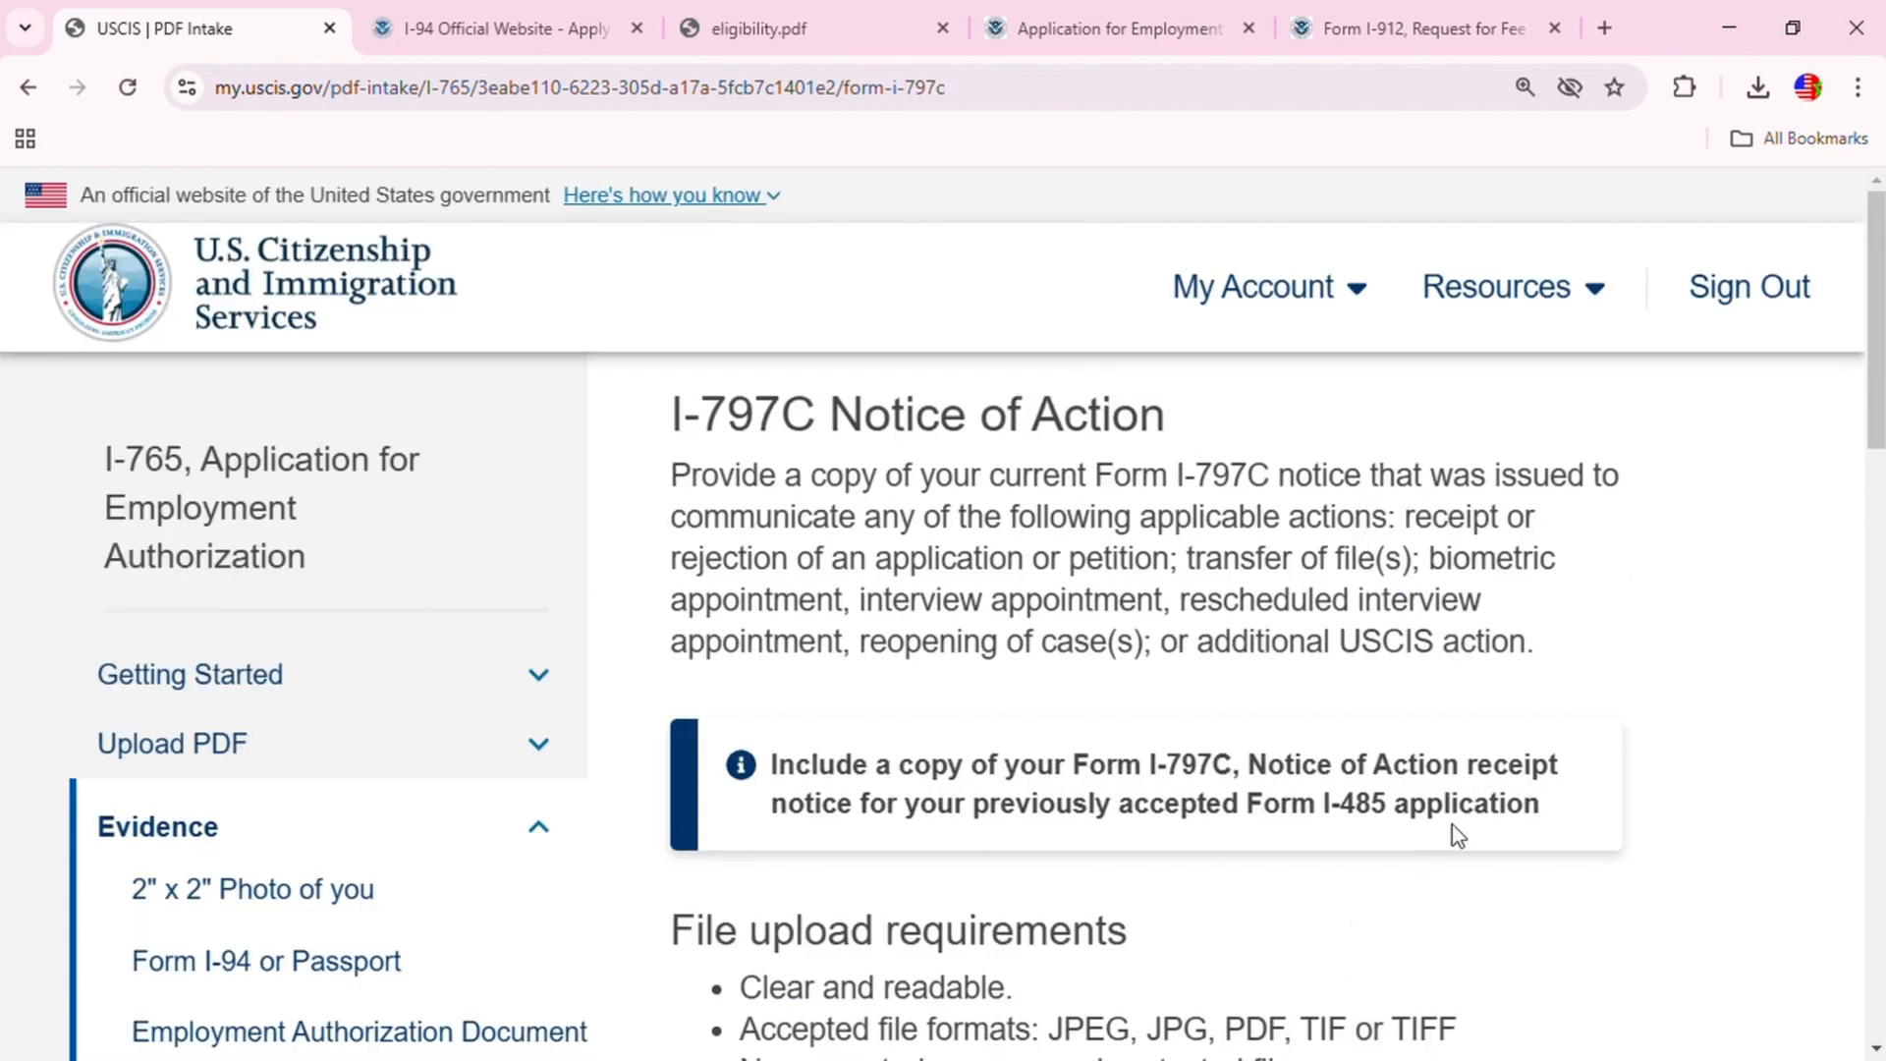
Step: Read the I-797C Notice of Action instructions, upload the "I-797C Peending" JPG and continue to the Additional Evidence page
scroll(1452, 830, "down", 10)
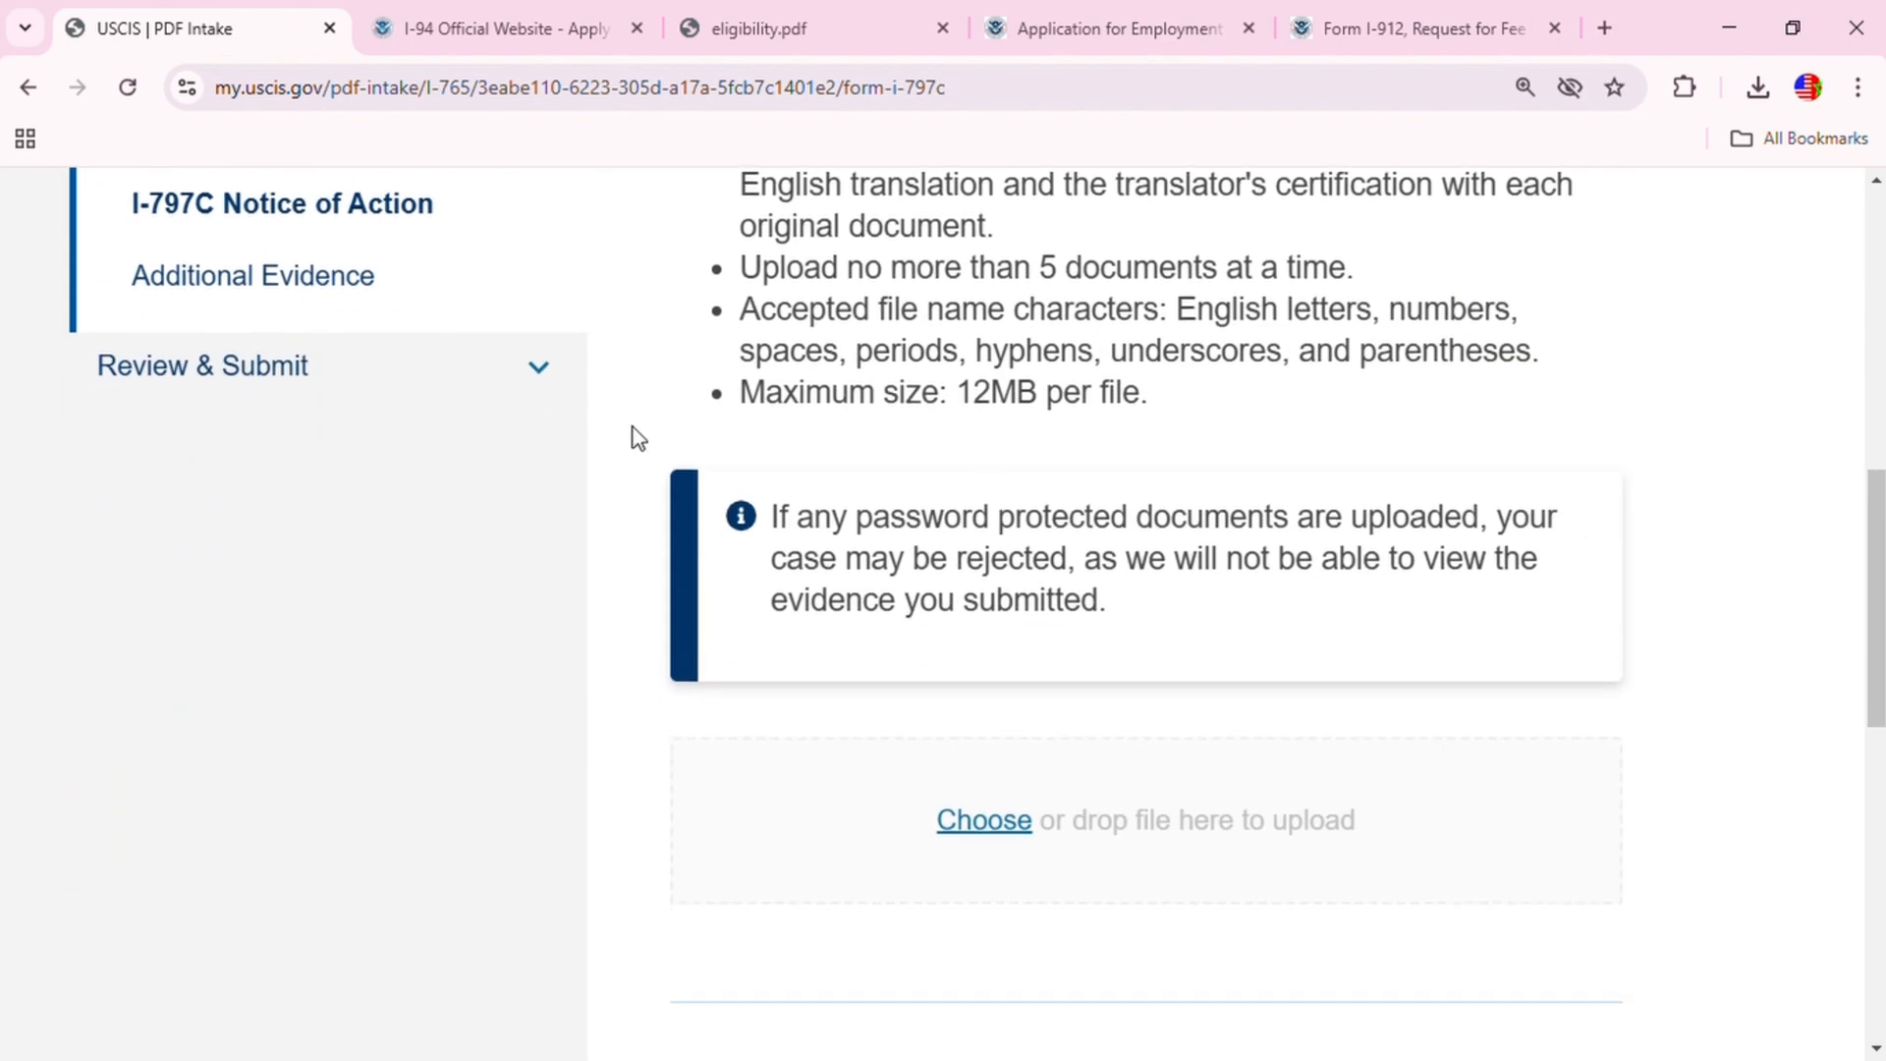
scroll(1267, 569, "up", 10)
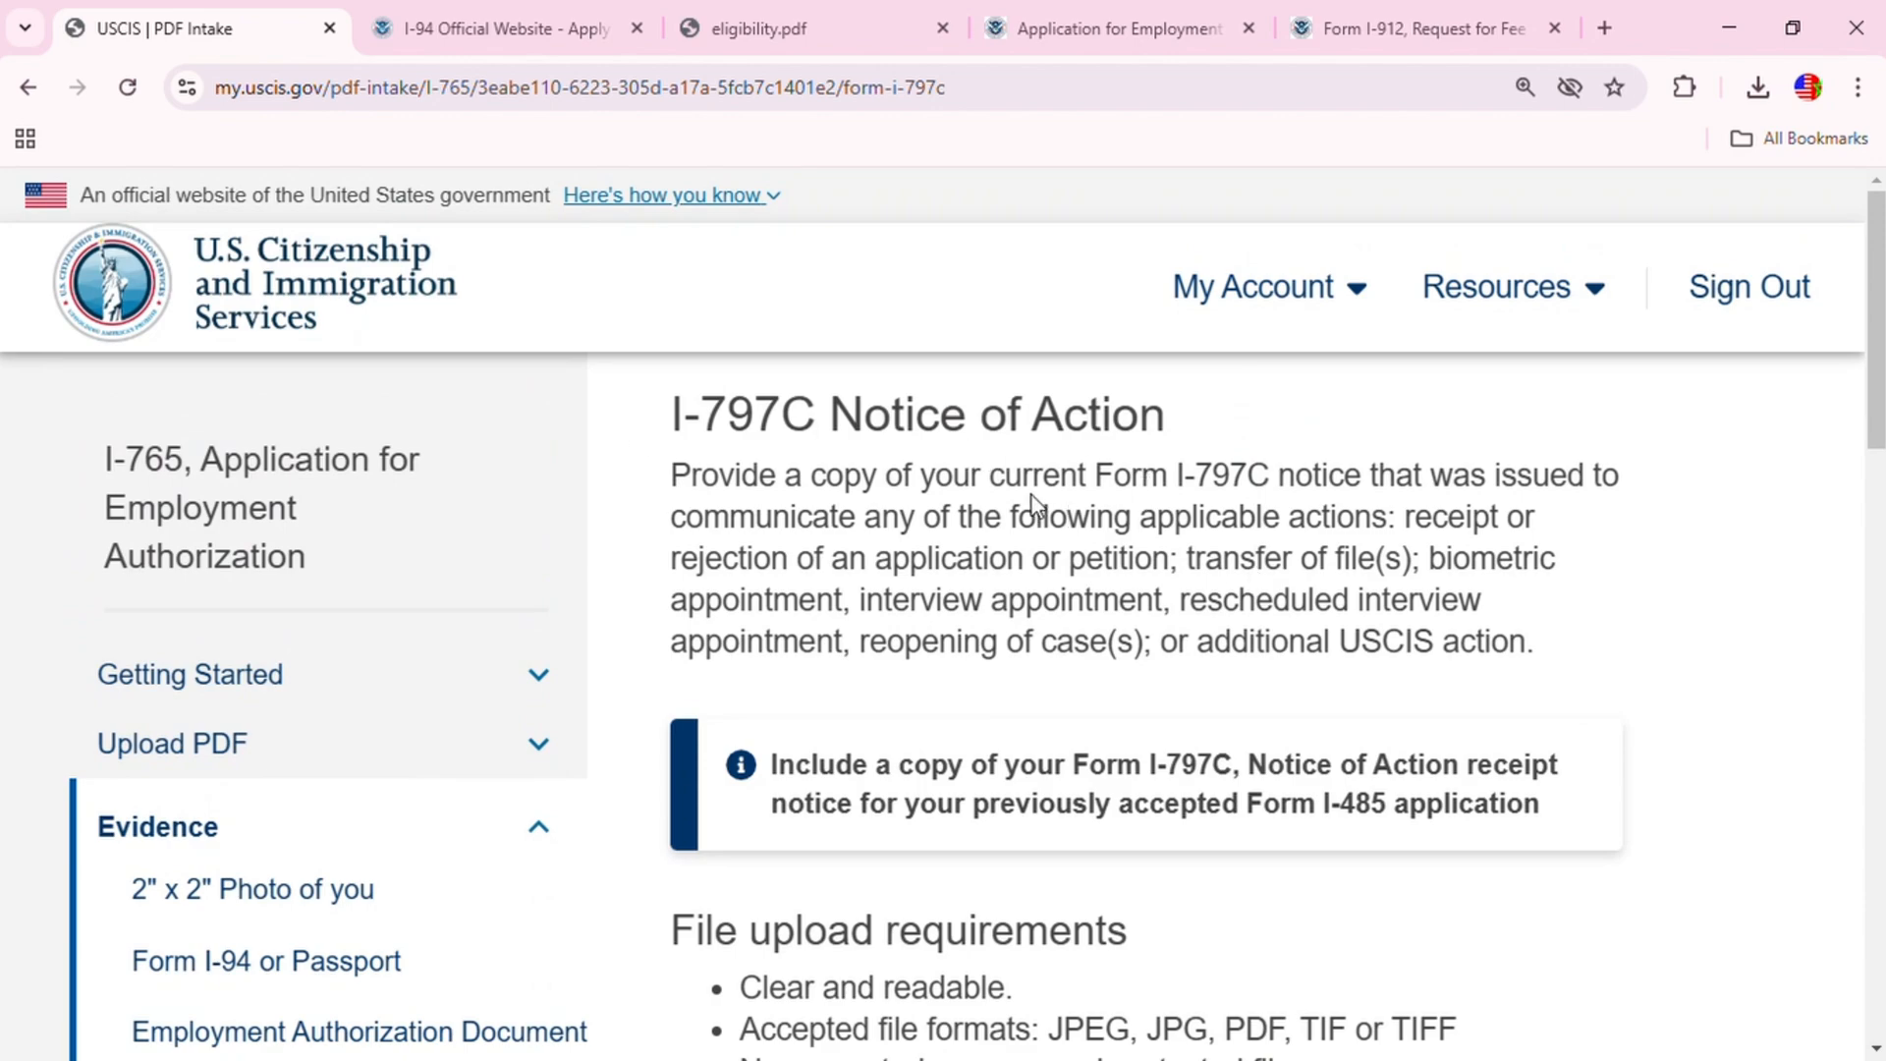
scroll(1129, 776, "down", 10)
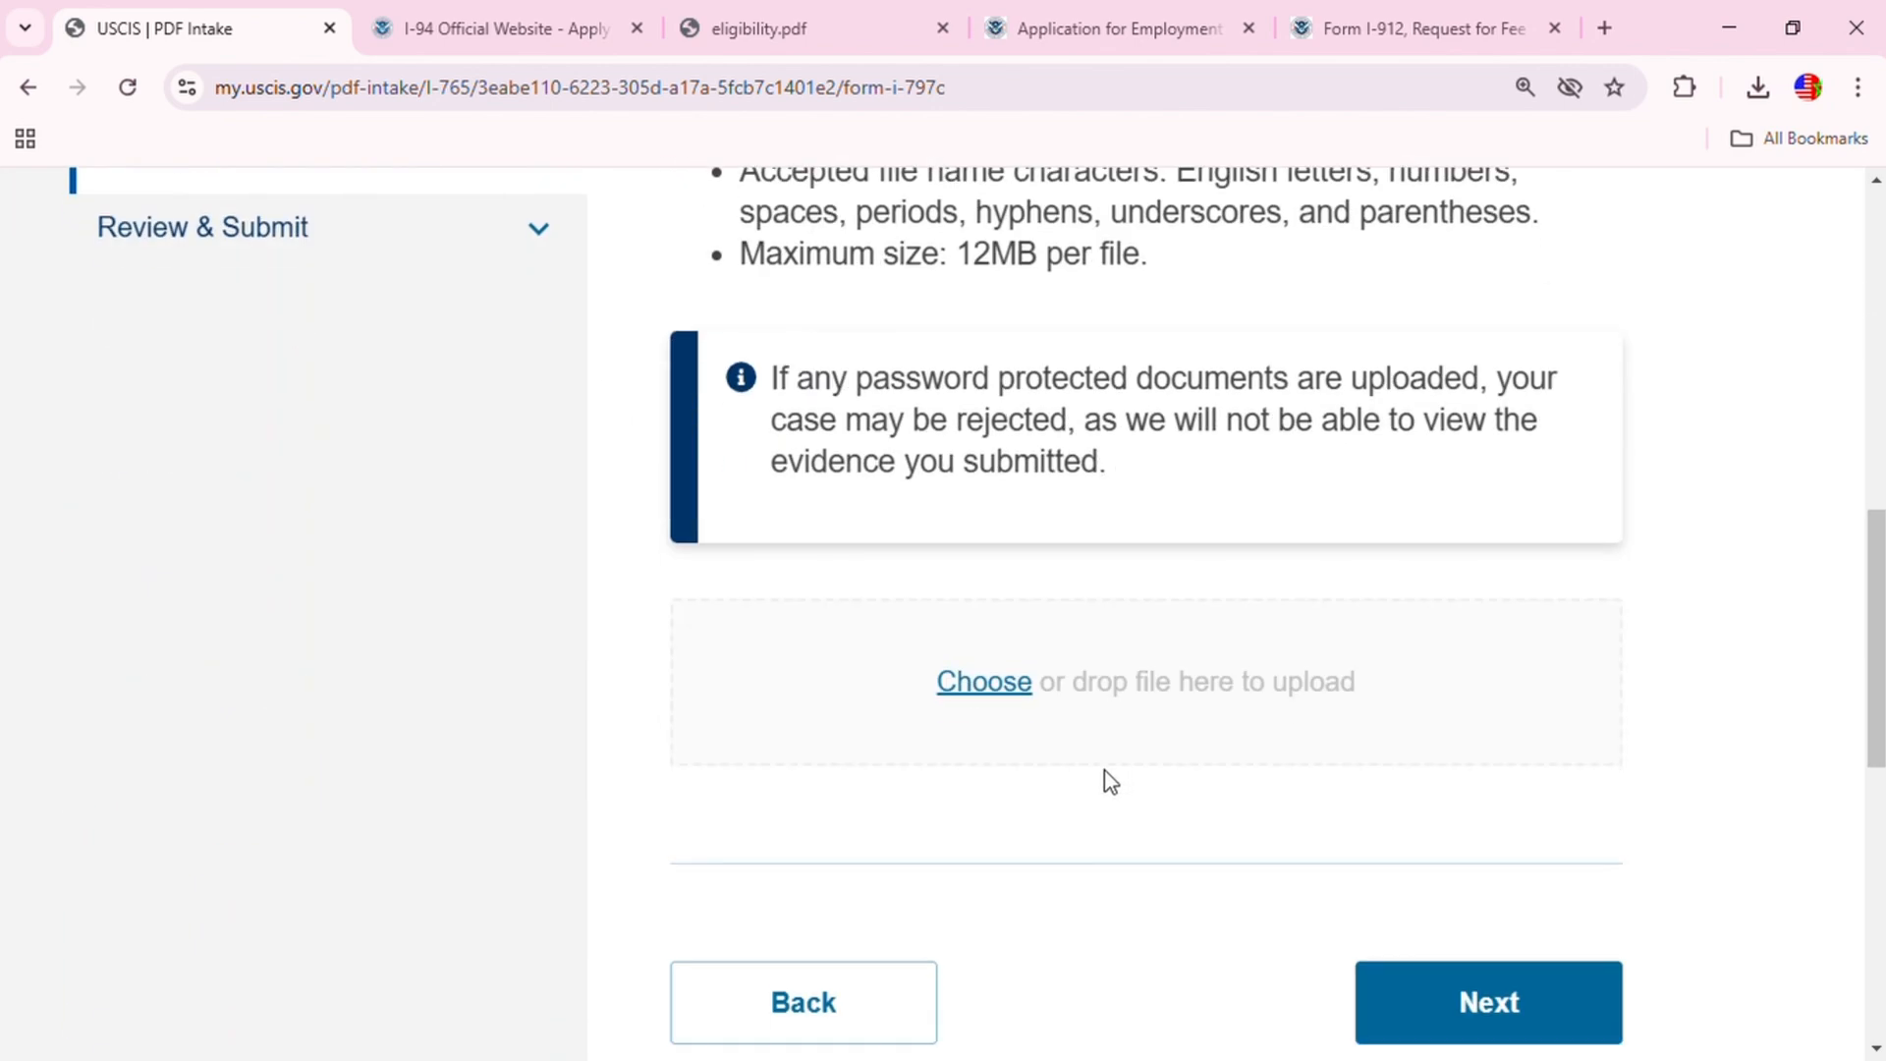
left_click(961, 680)
left_click_drag(364, 492, 1129, 688)
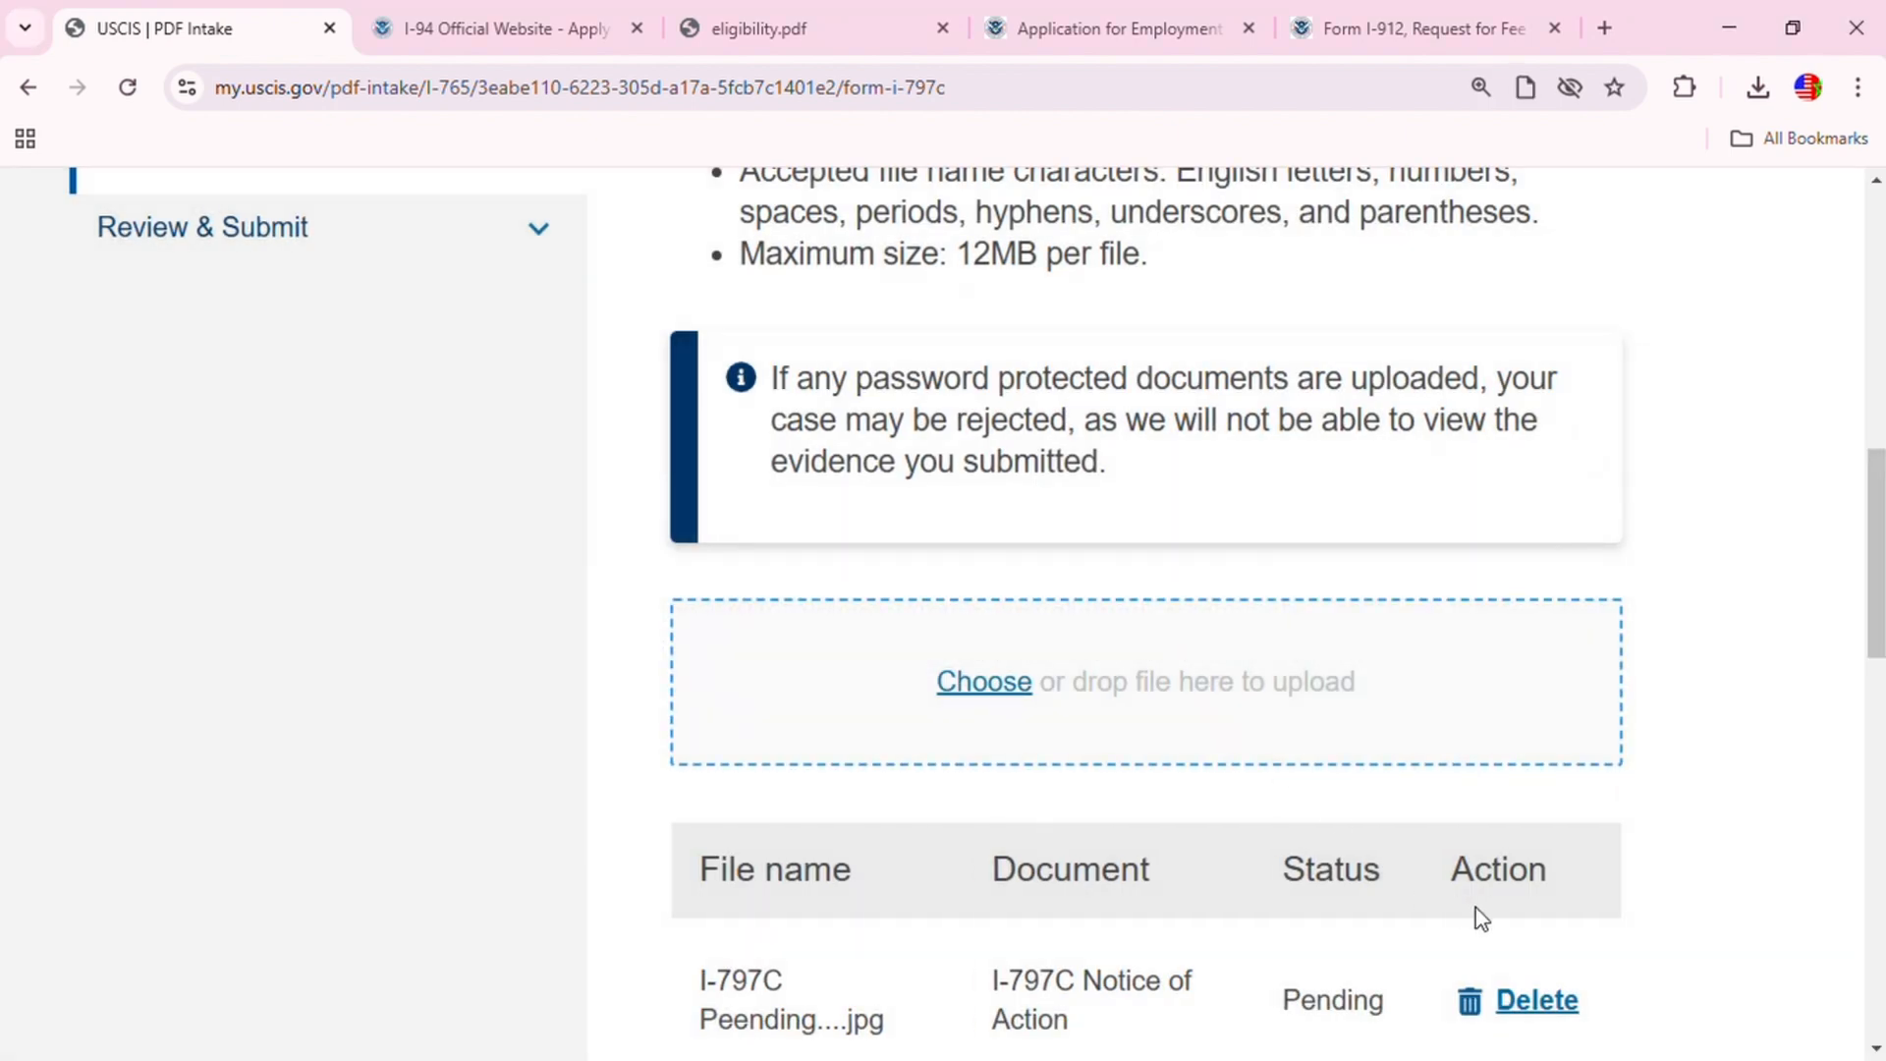
scroll(1482, 918, "down", 8)
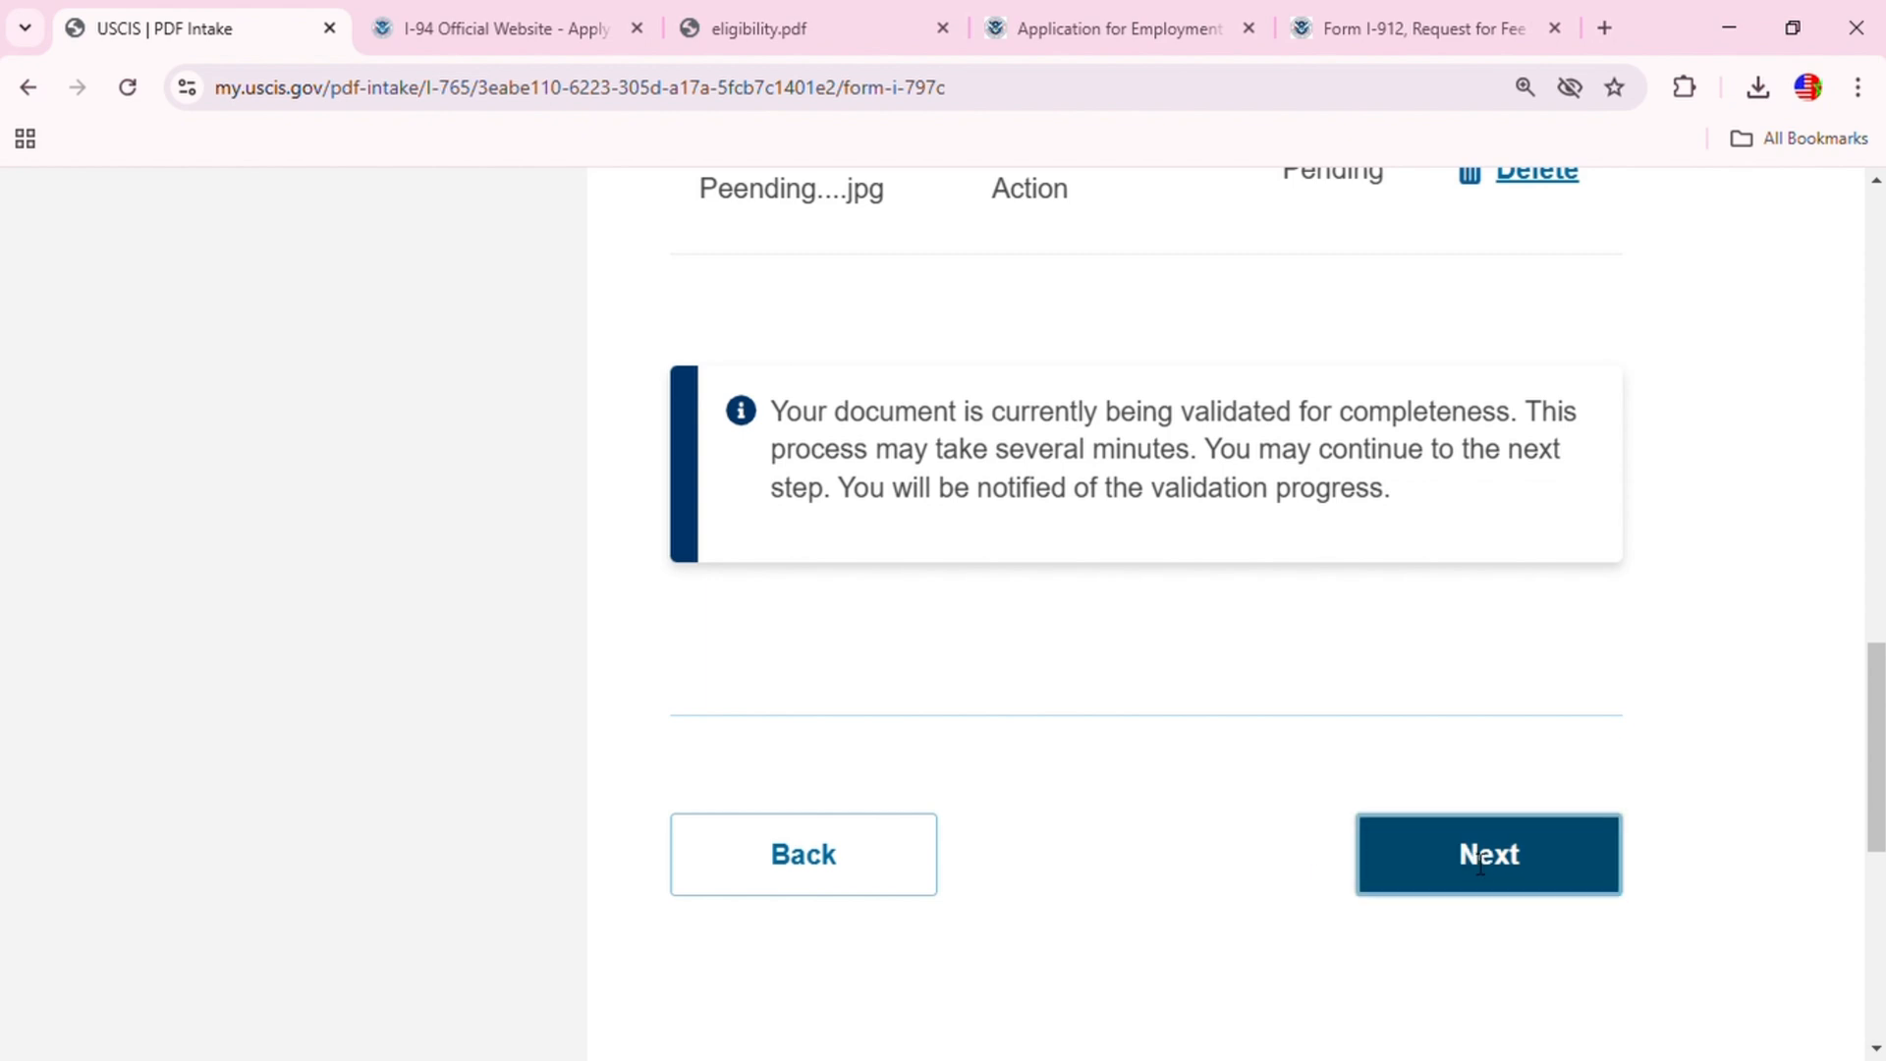
left_click(1481, 856)
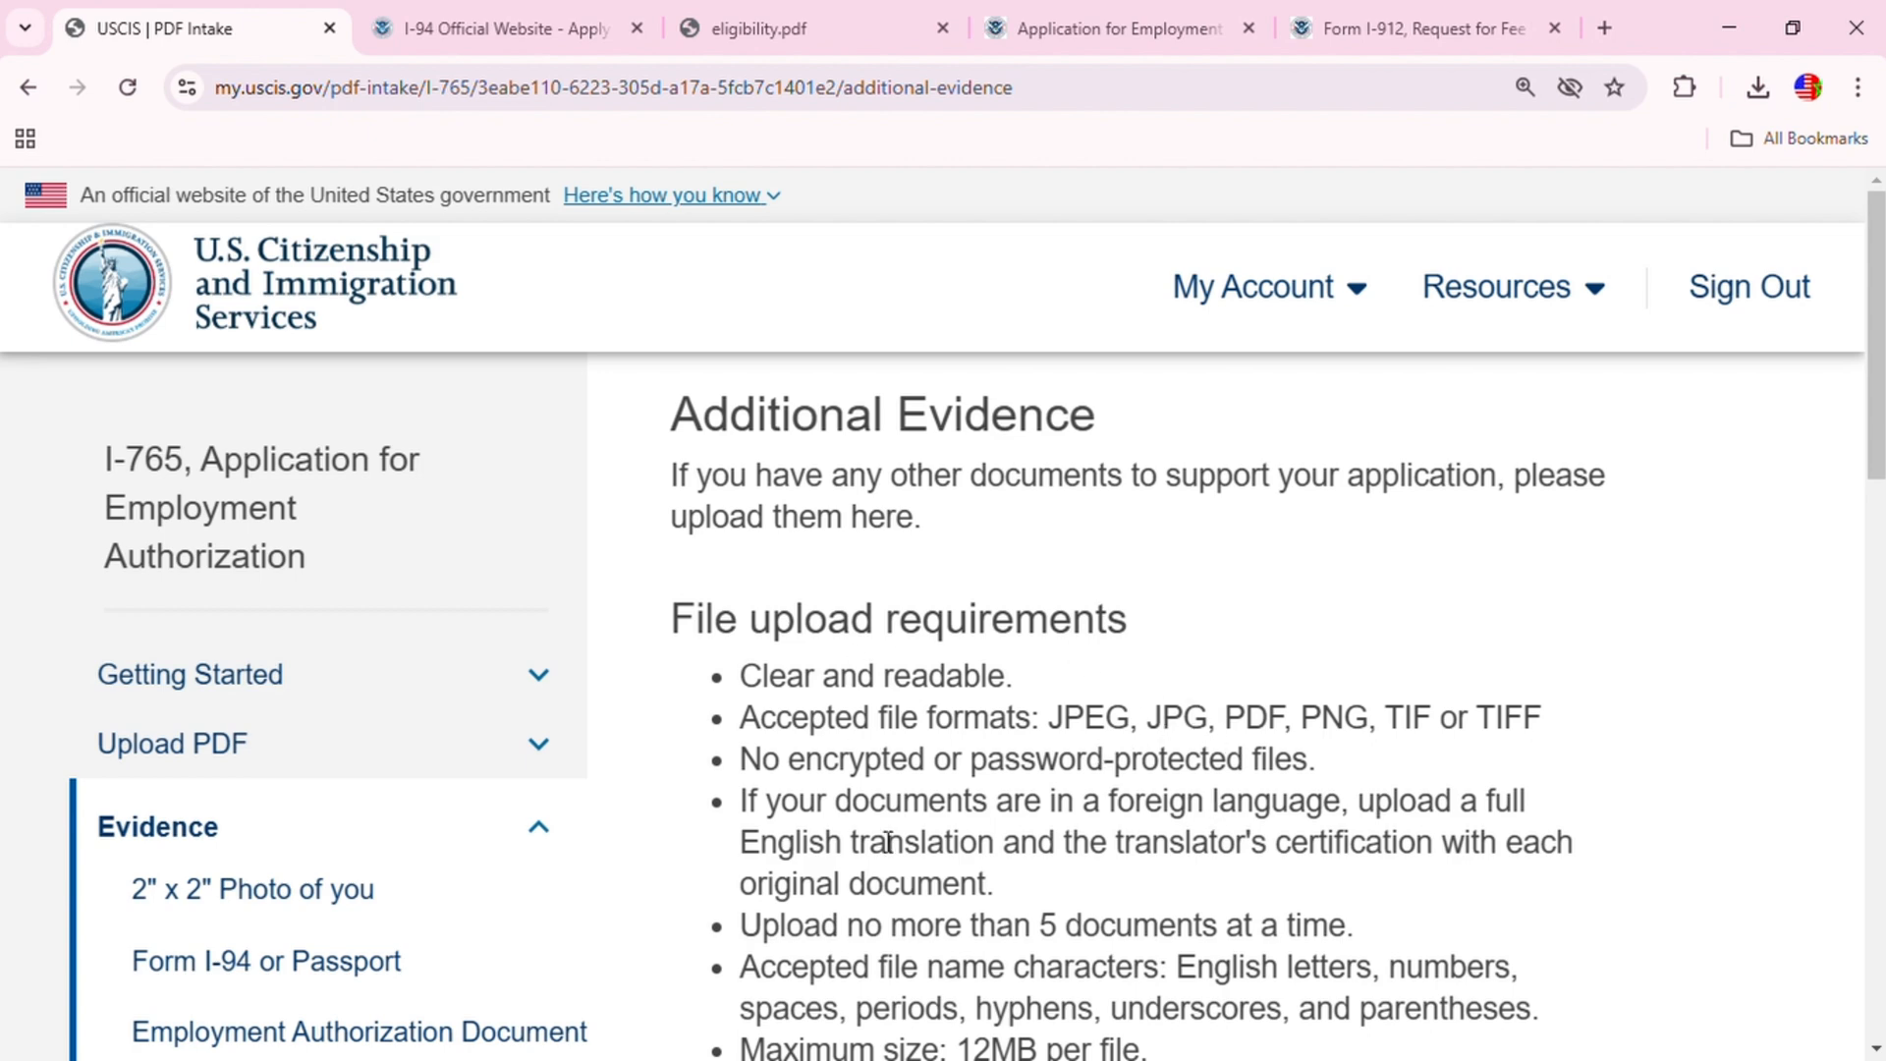
Step: Skip the Additional Evidence upload and continue to the application review despite the missing-evidence warning
scroll(999, 859, "down", 7)
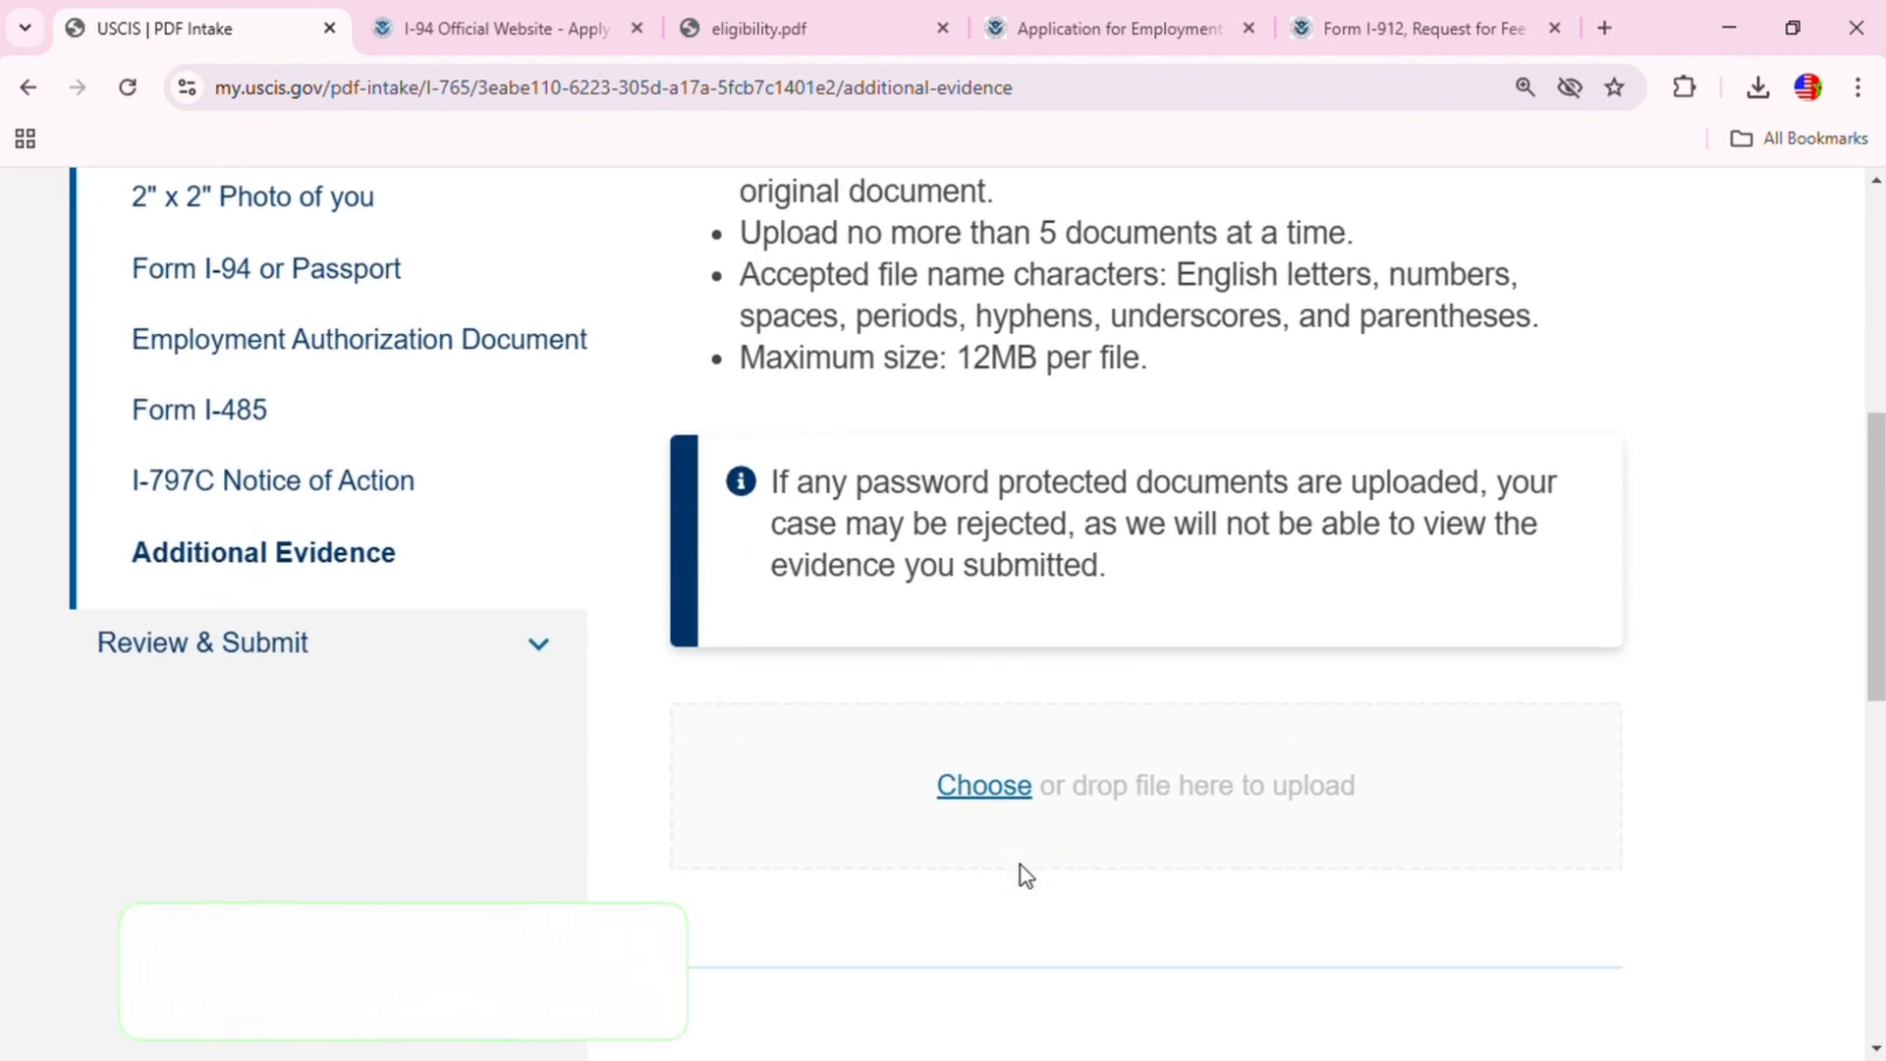
scroll(1217, 897, "down", 3)
left_click(1448, 838)
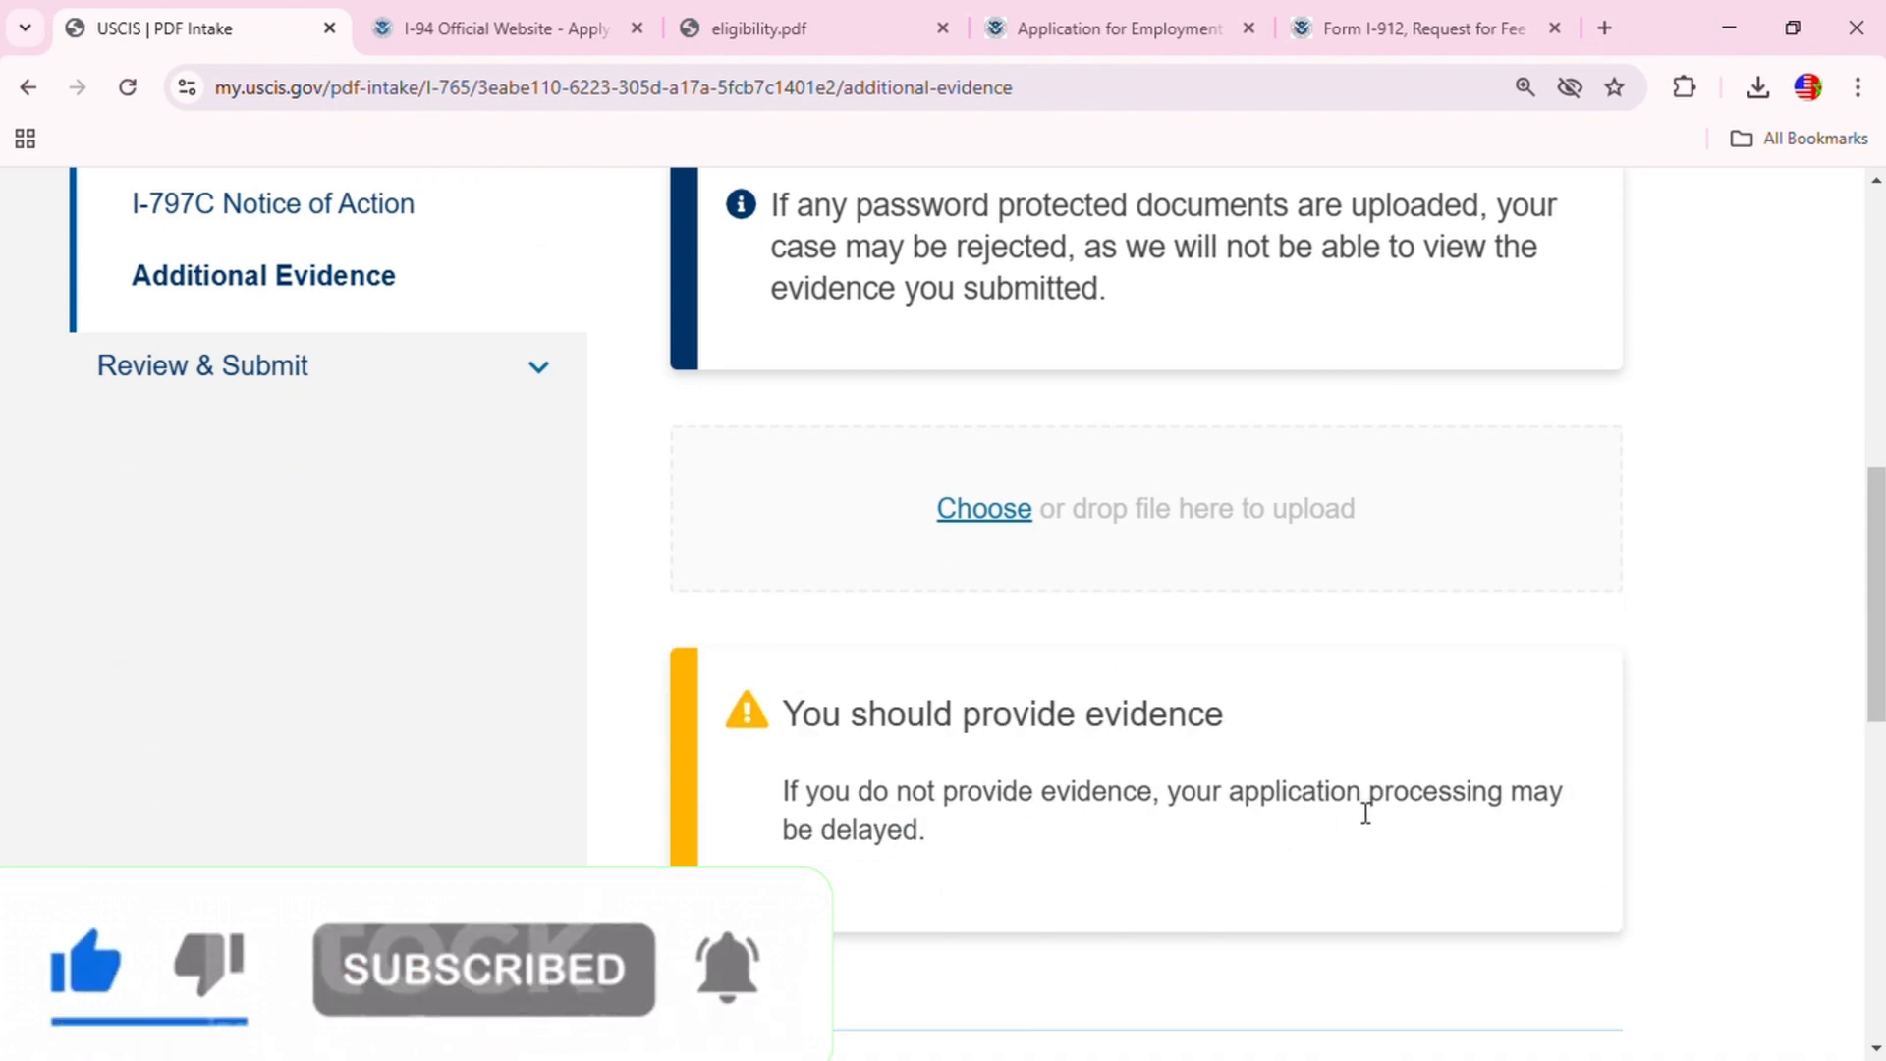
scroll(1224, 825, "down", 3)
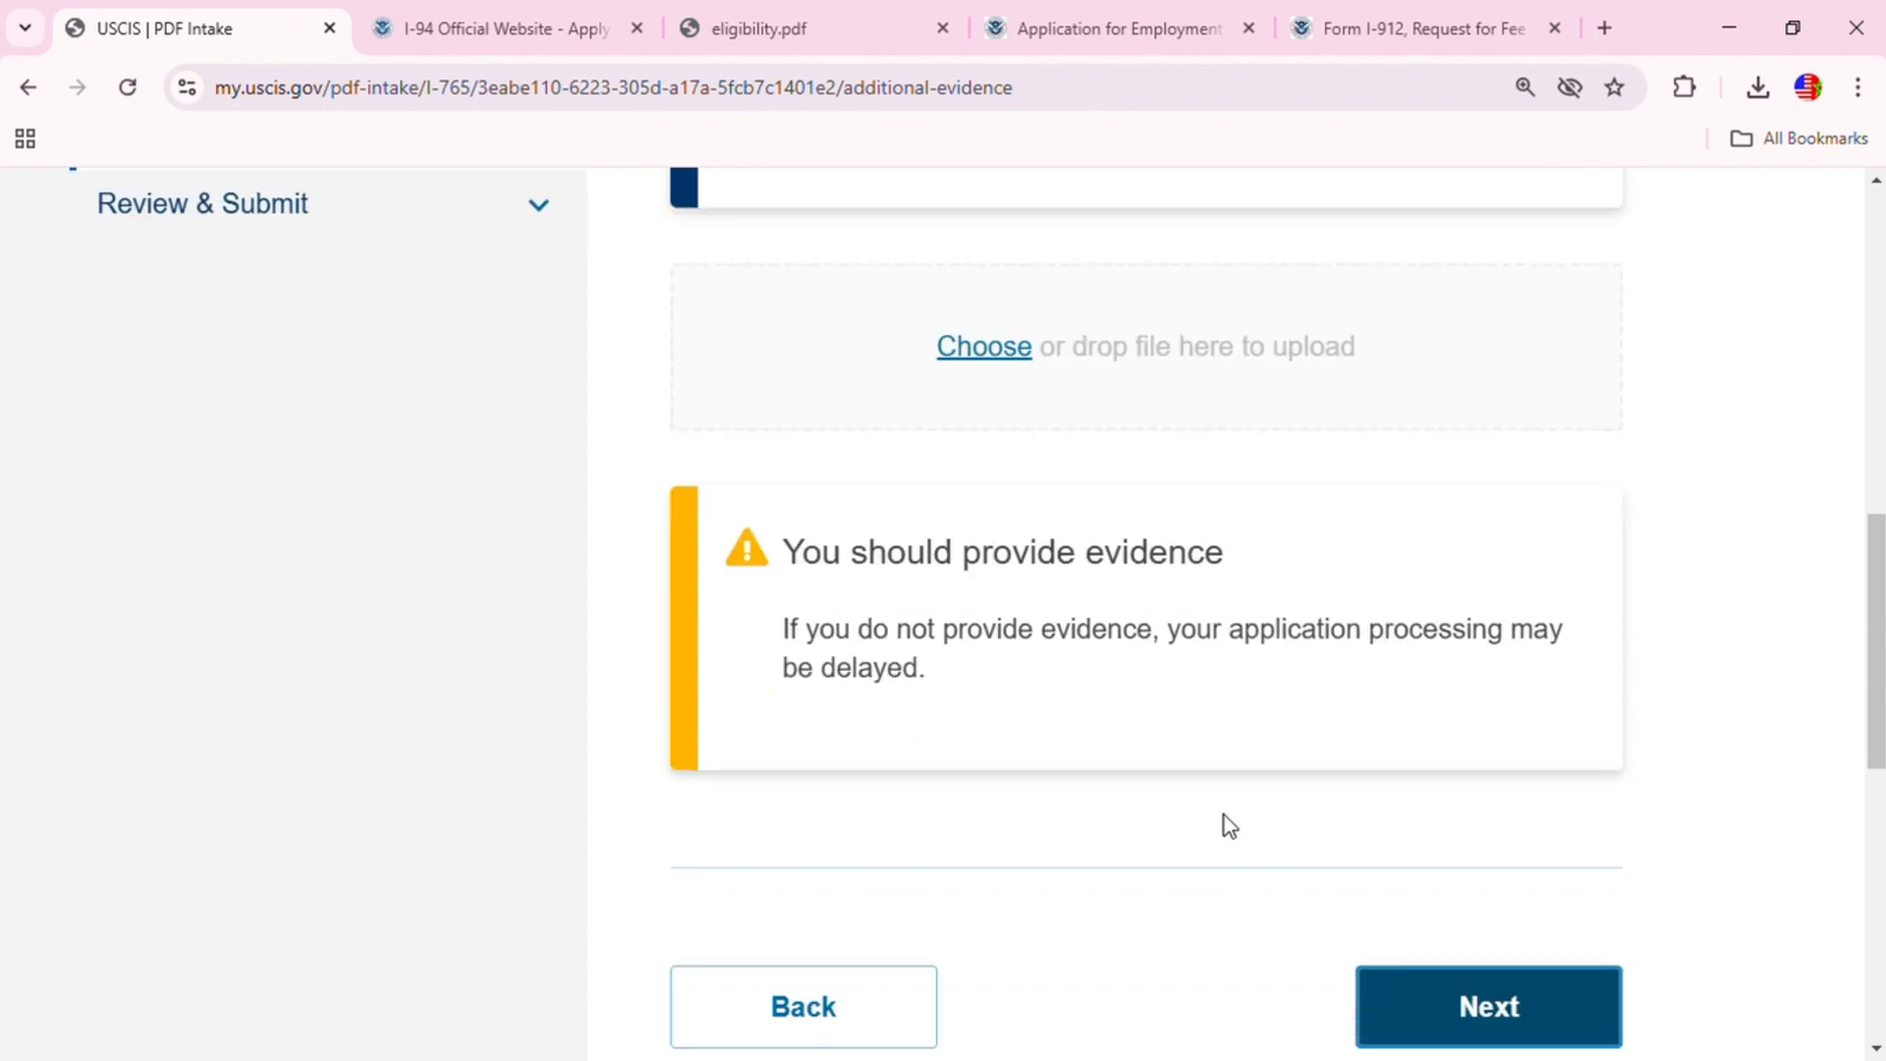
left_click(1509, 918)
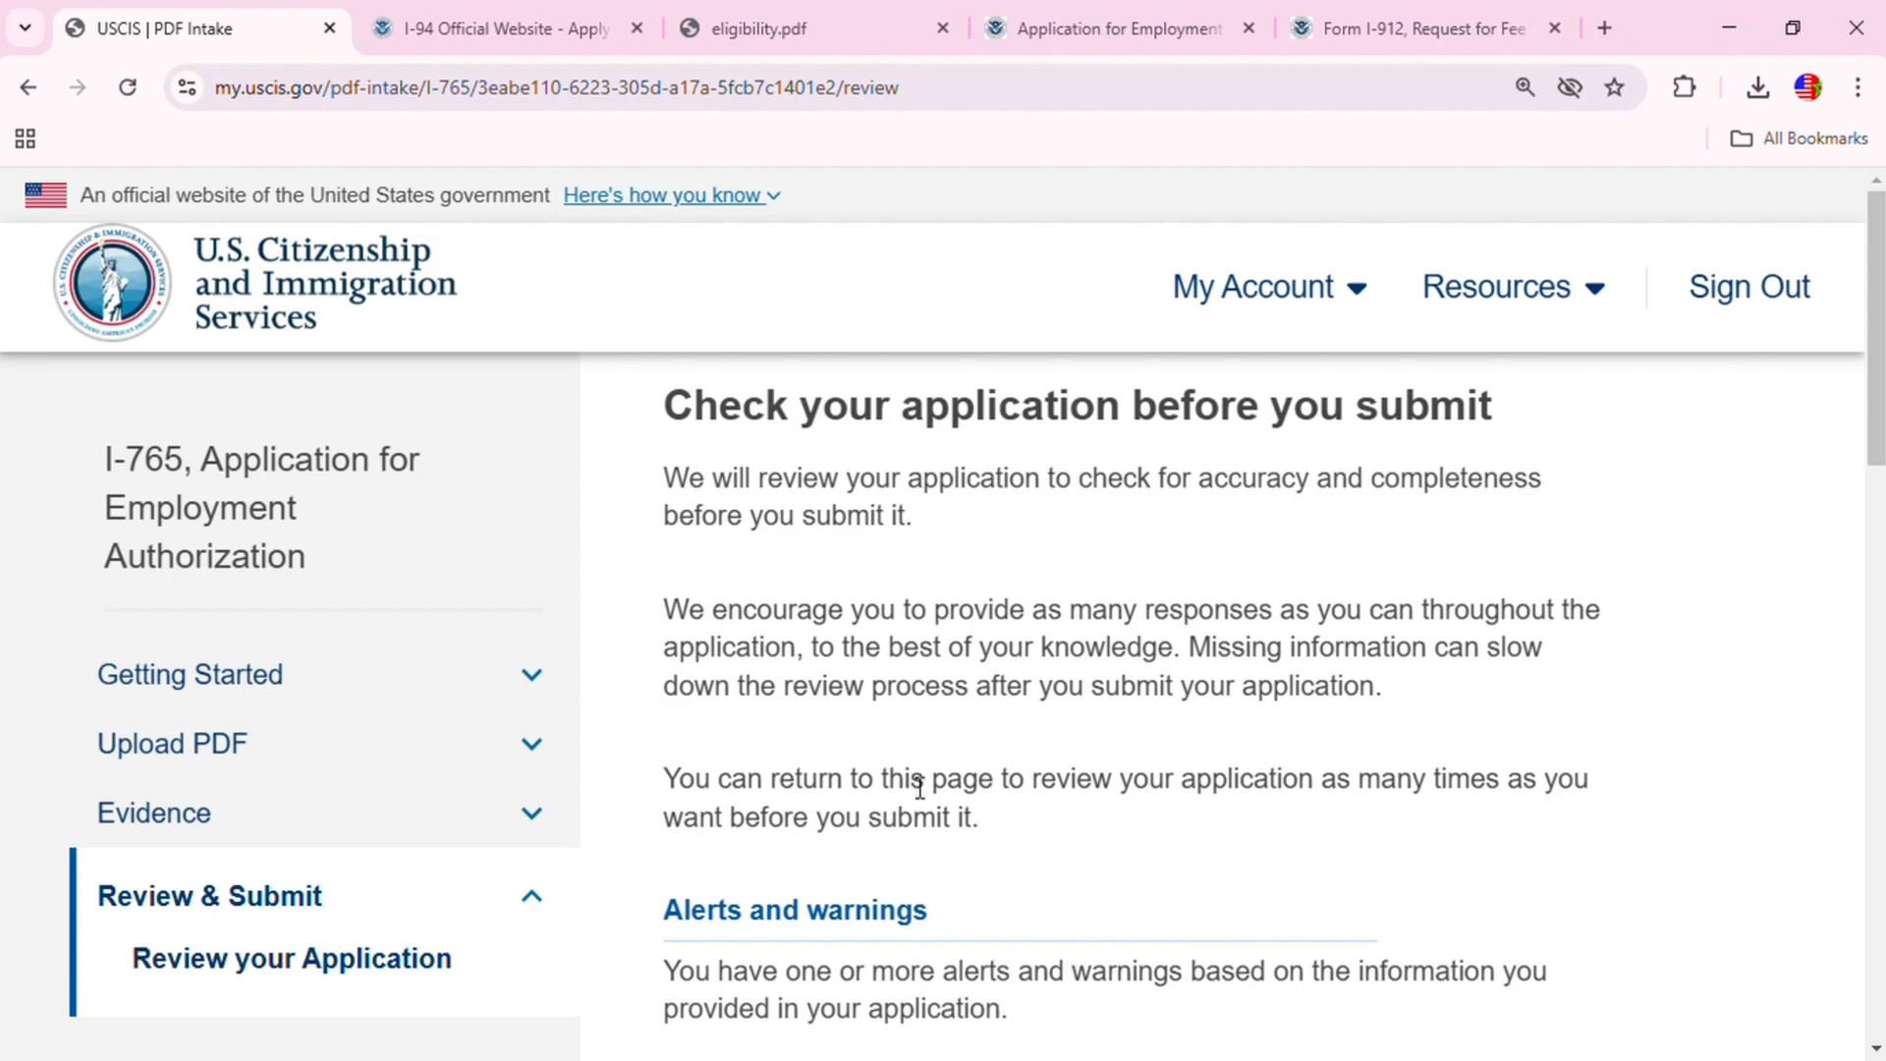
Step: Review the application check page, including the alerts and warnings, the form filing fee and the refund policy
scroll(918, 778, "down", 1)
scroll(924, 795, "down", 2)
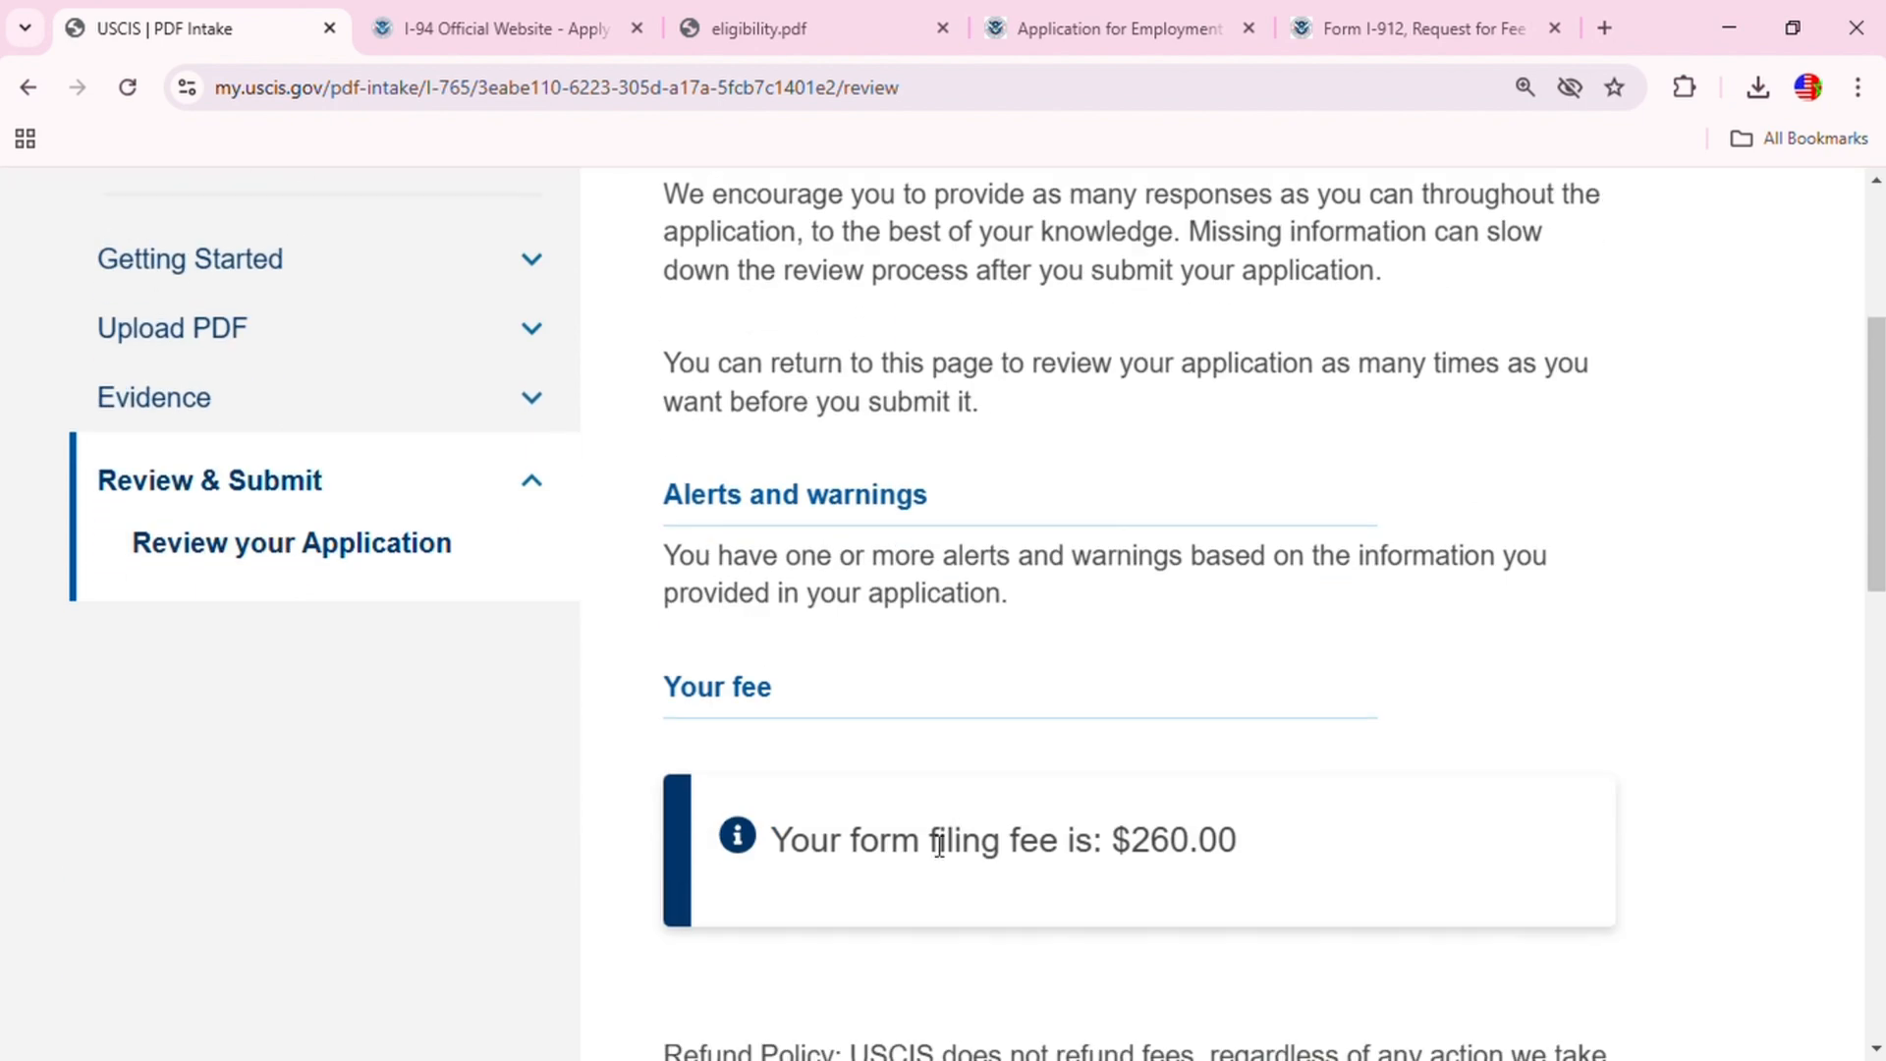
scroll(1042, 694, "down", 1)
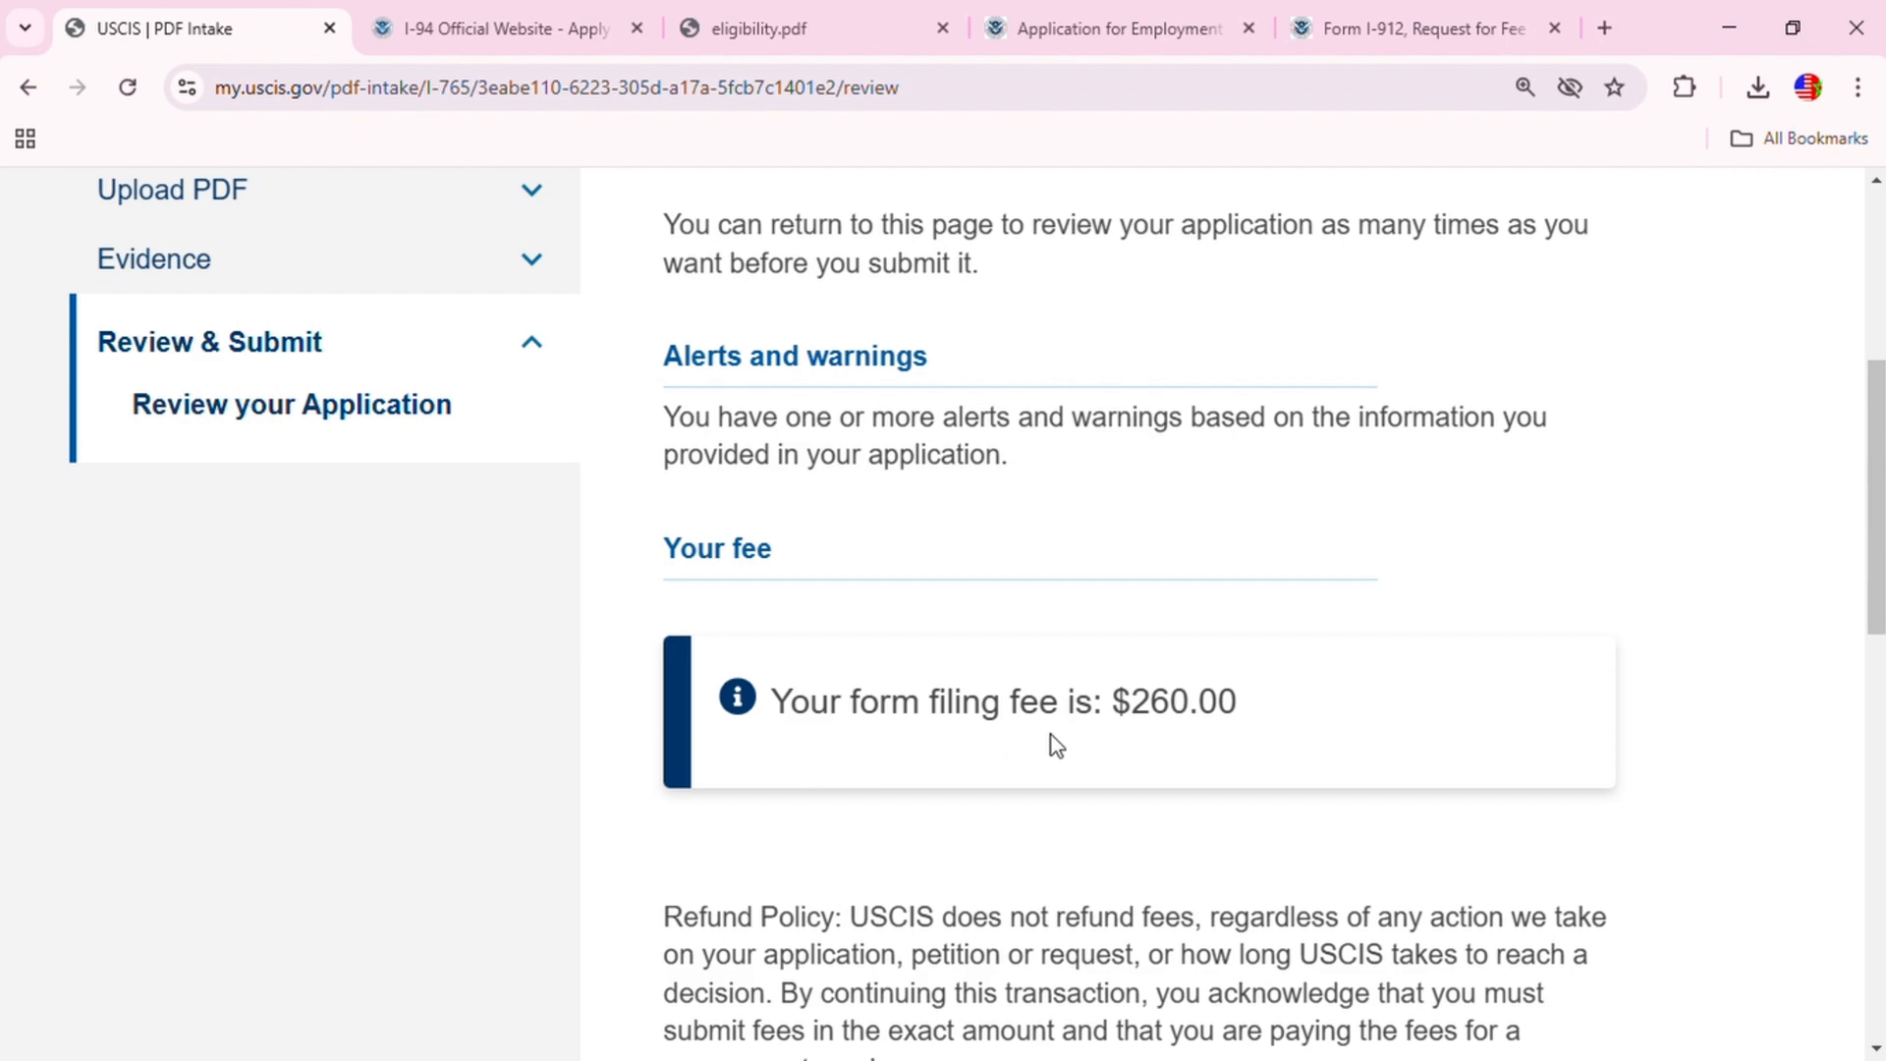
scroll(1338, 783, "down", 3)
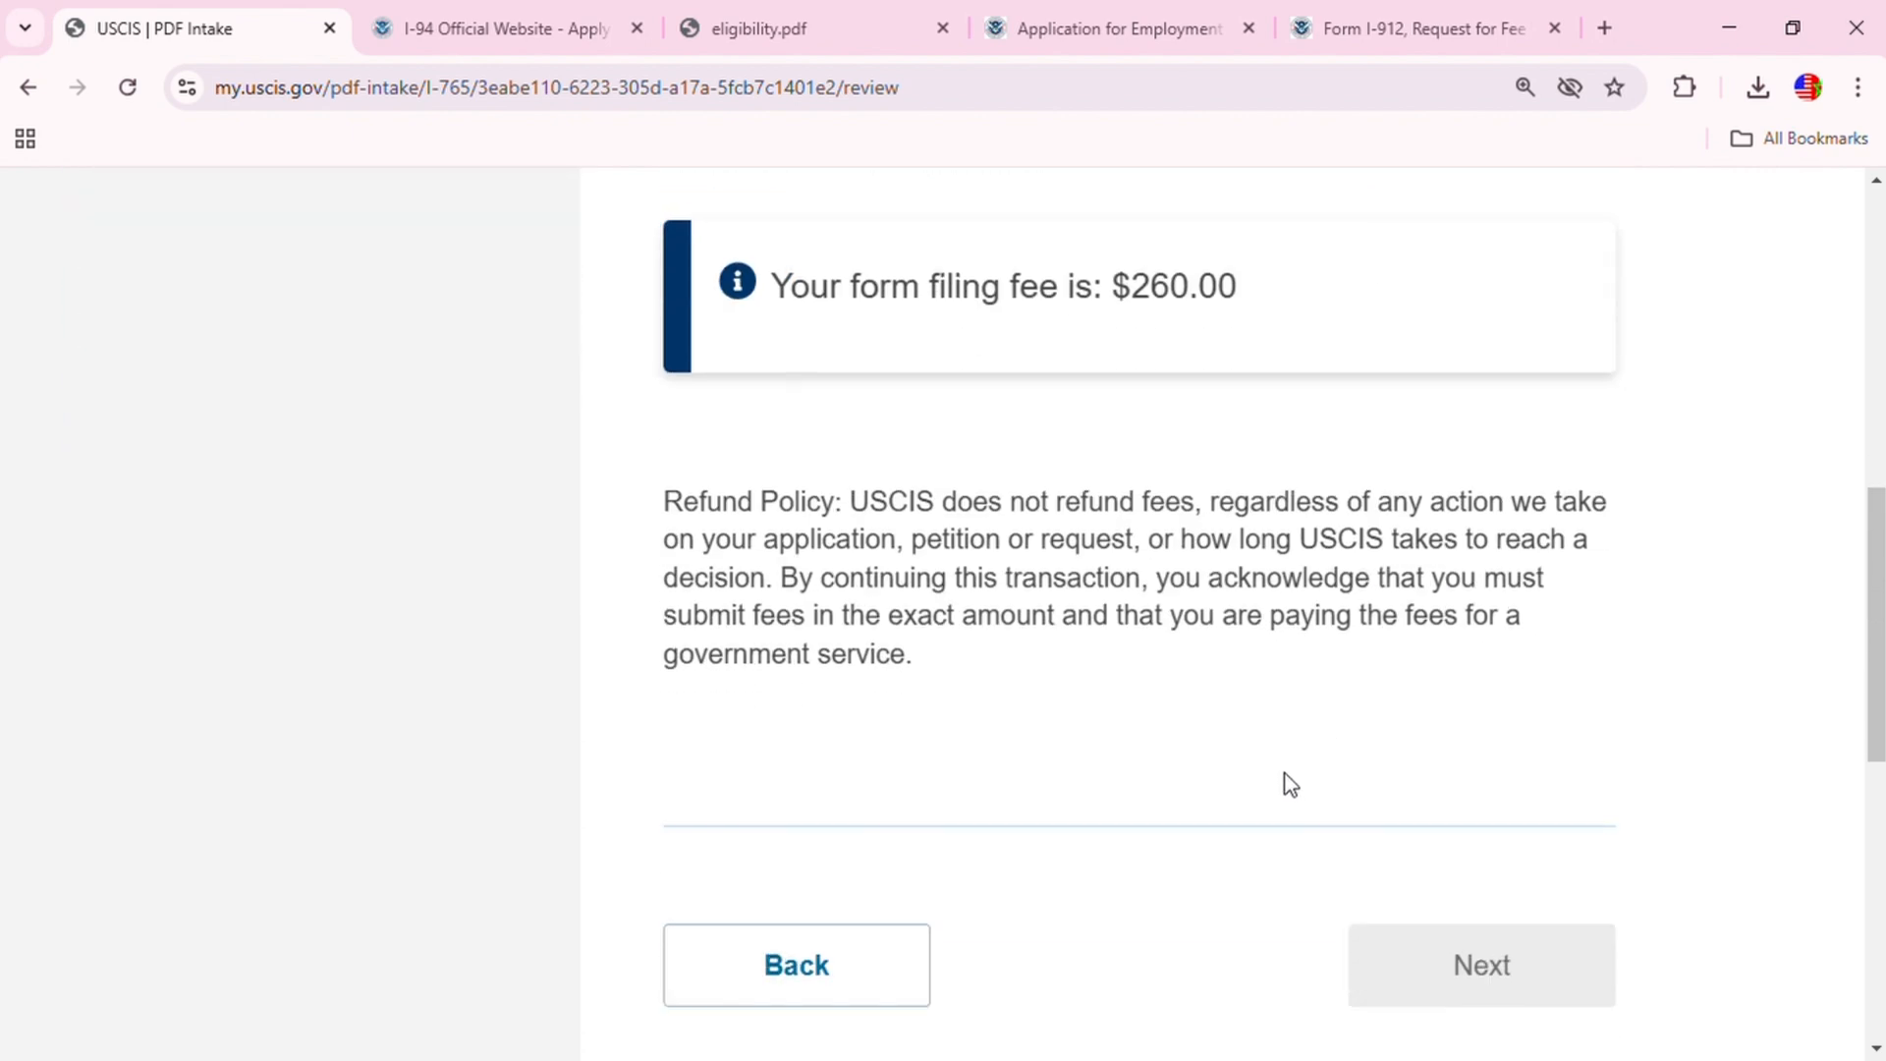
scroll(1199, 786, "up", 4)
scroll(1184, 791, "down", 3)
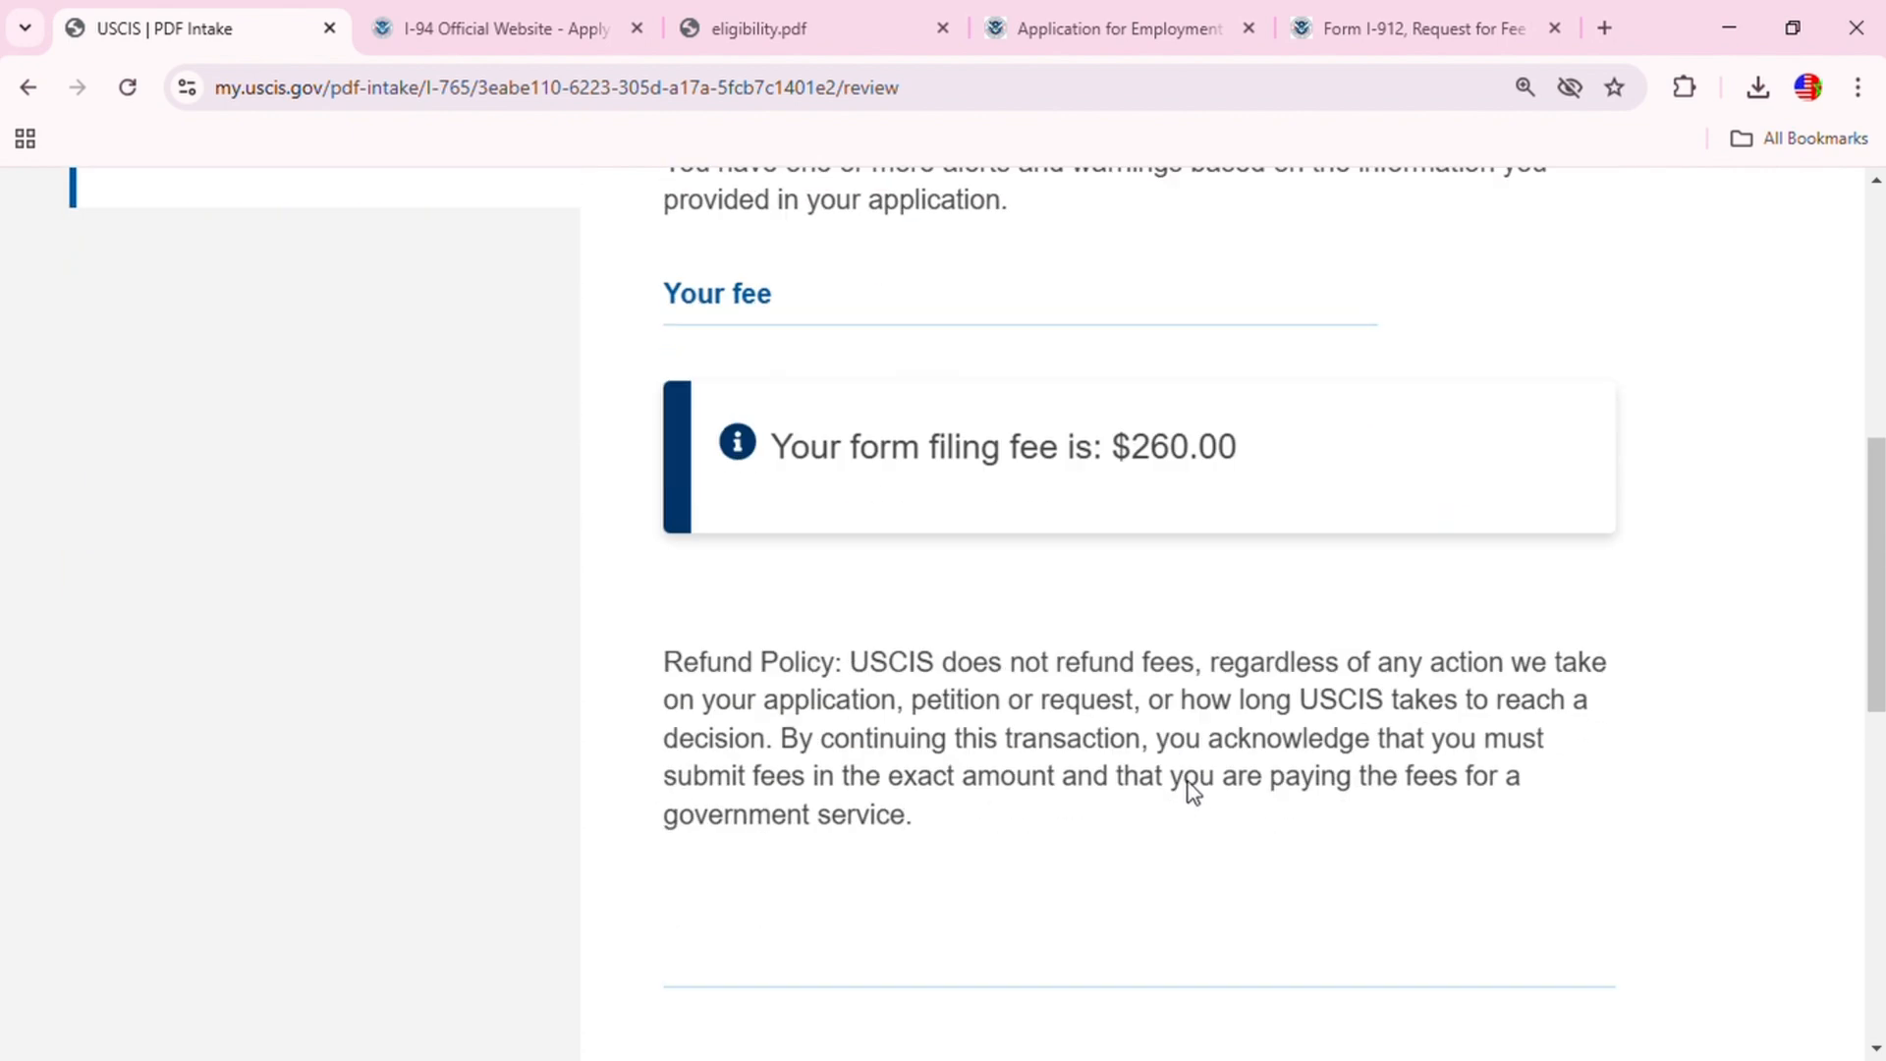
Step: Reread the review page's submission guidance, alerts and warnings section, form filing fee and refund policy
scroll(1192, 791, "up", 4)
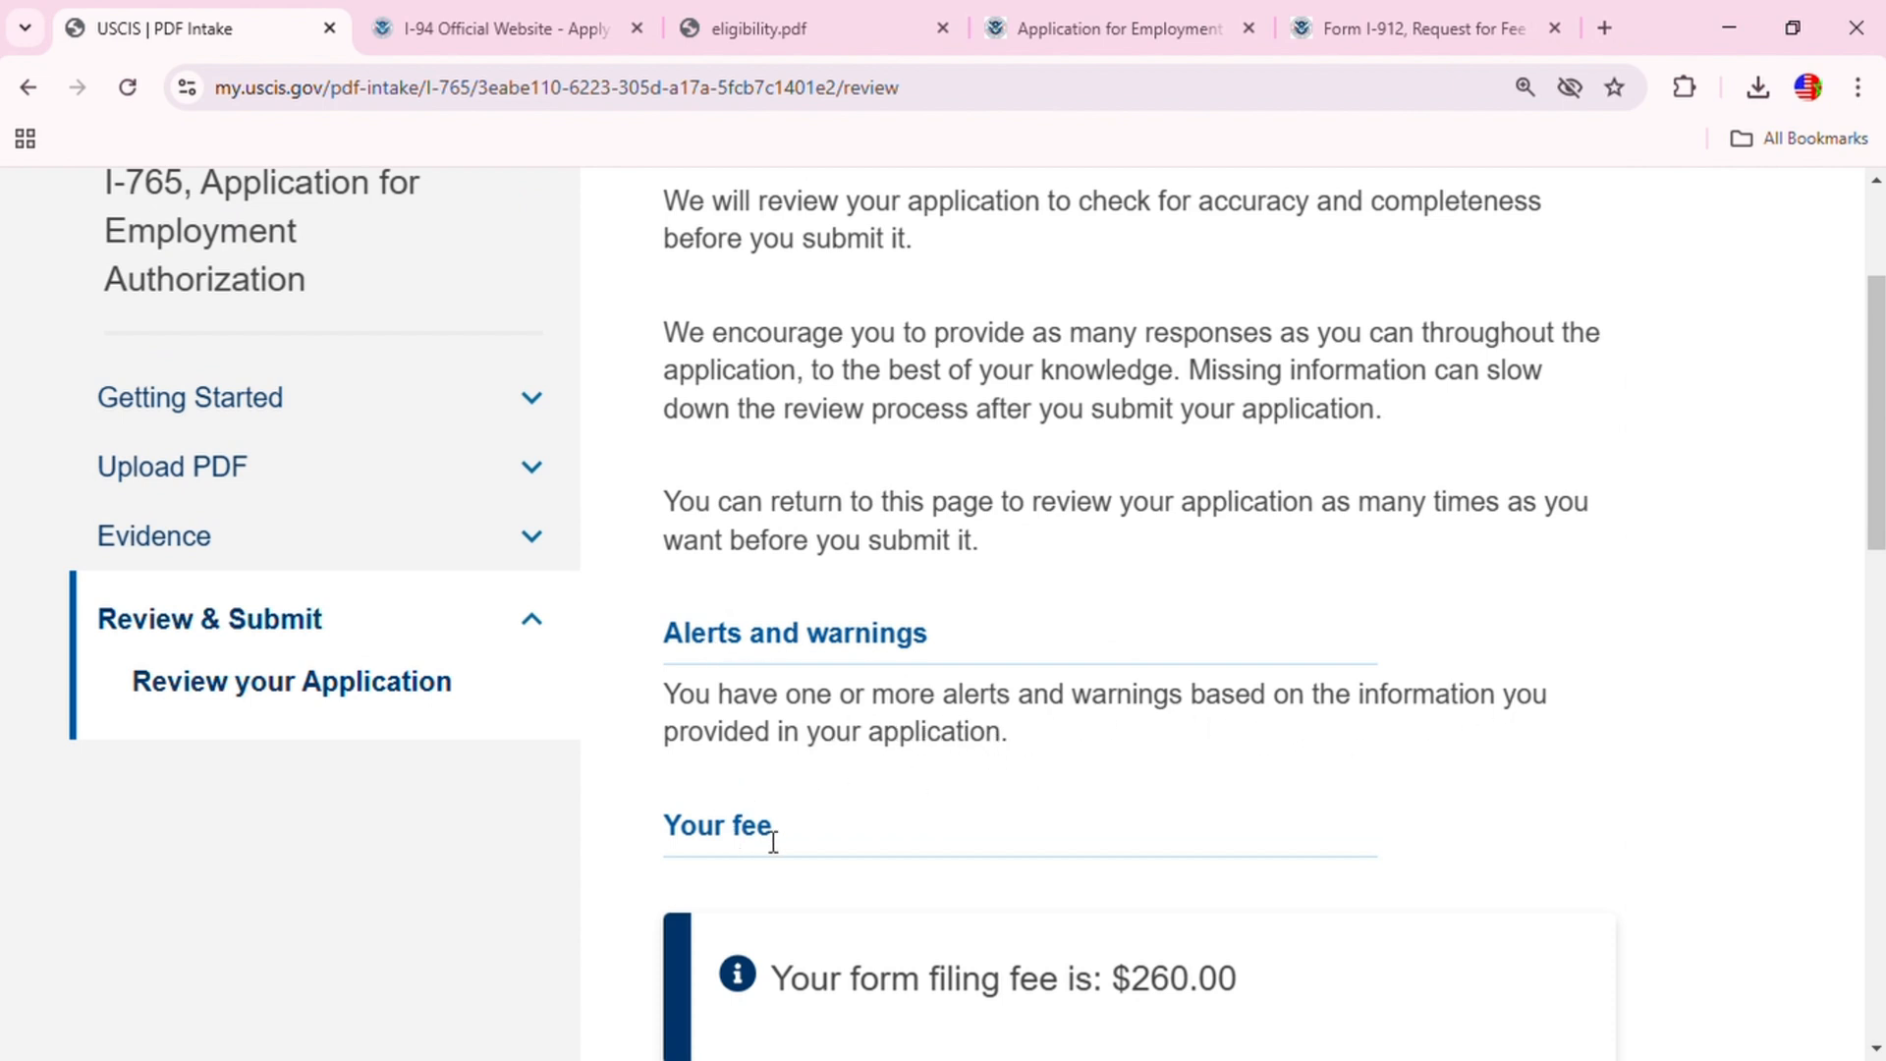
scroll(1107, 704, "down", 8)
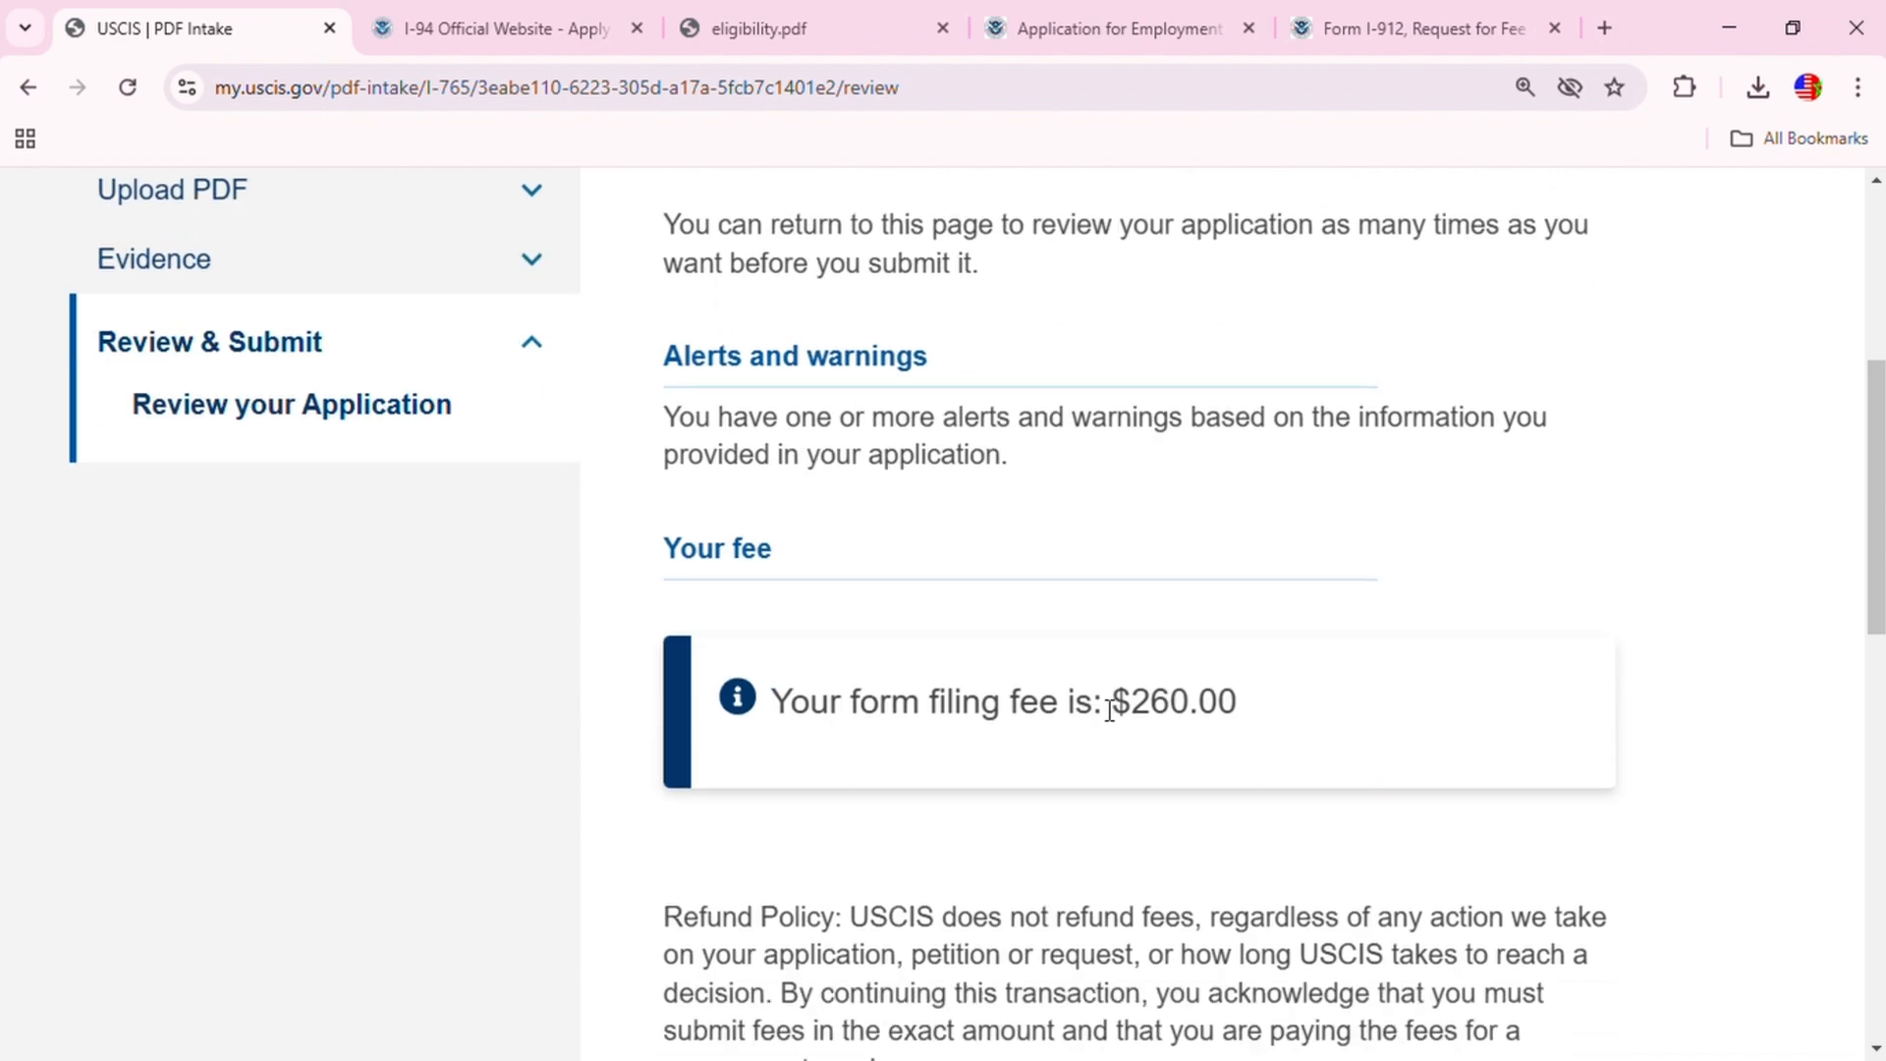
scroll(1108, 792, "up", 10)
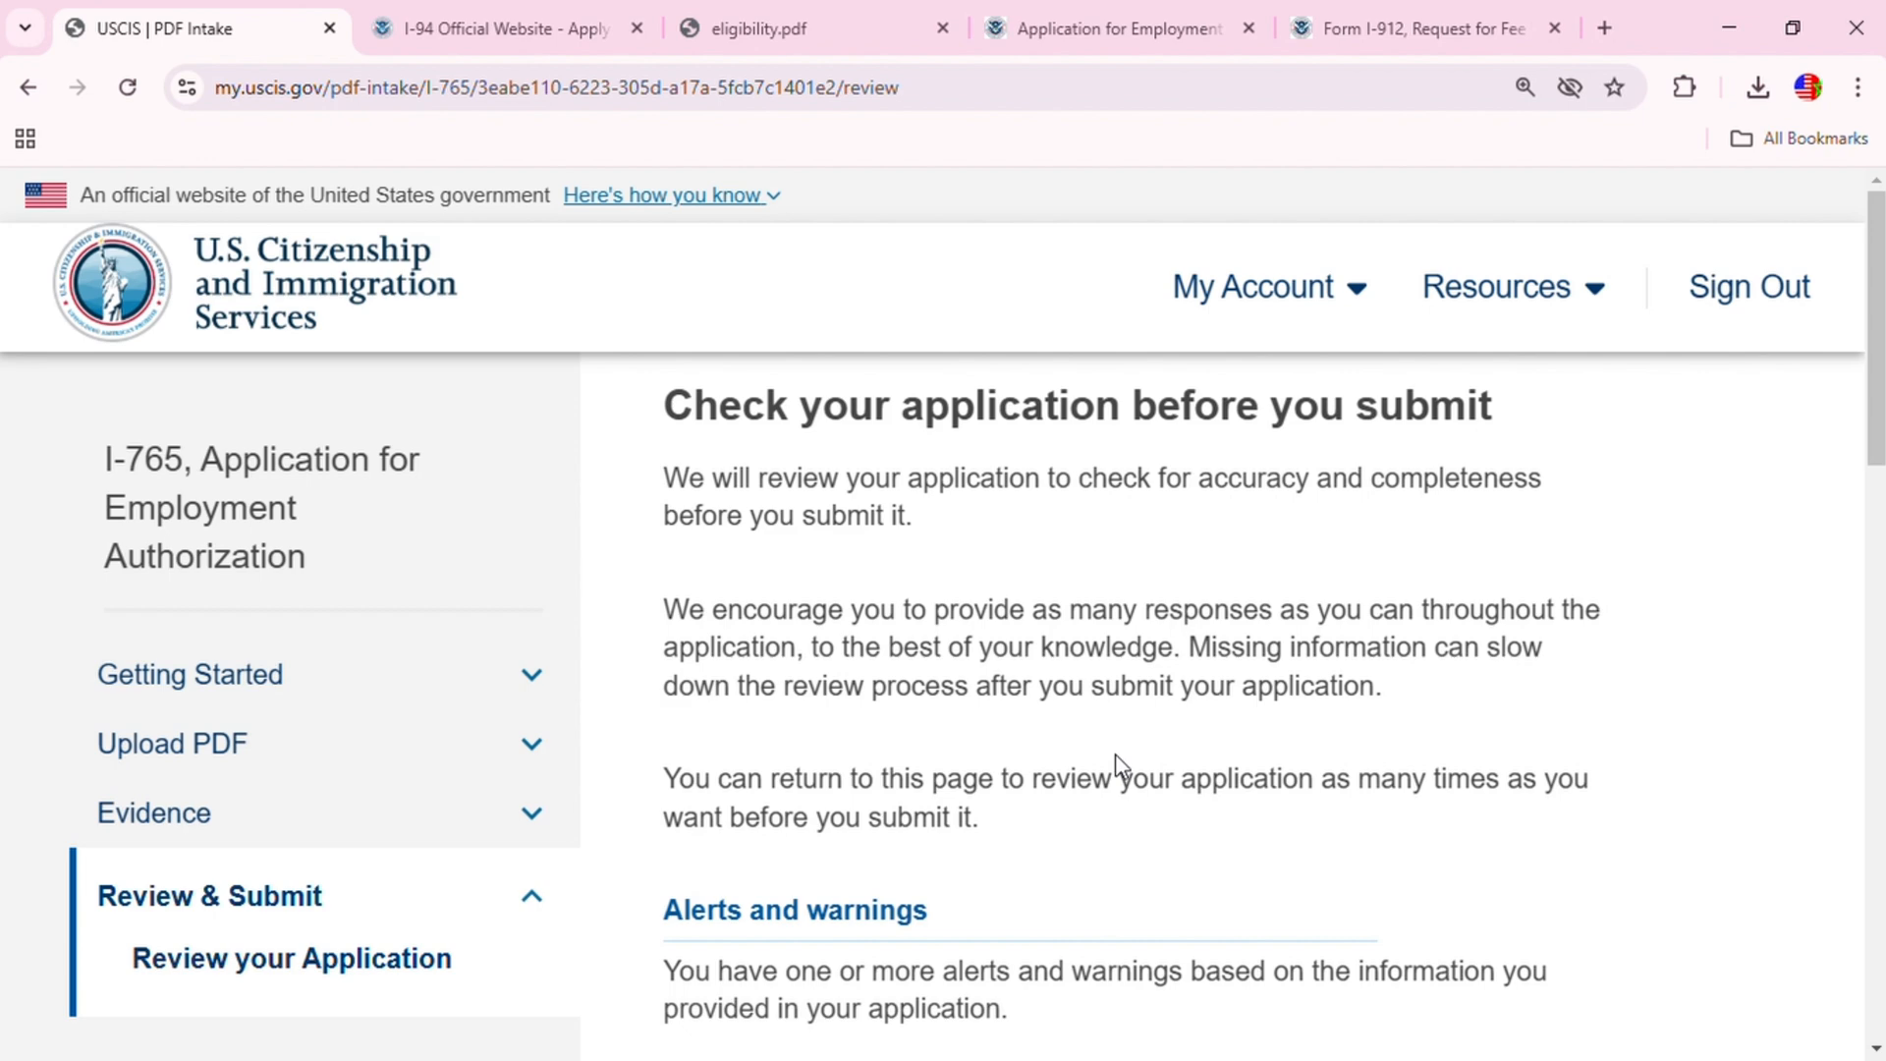
scroll(1245, 786, "down", 7)
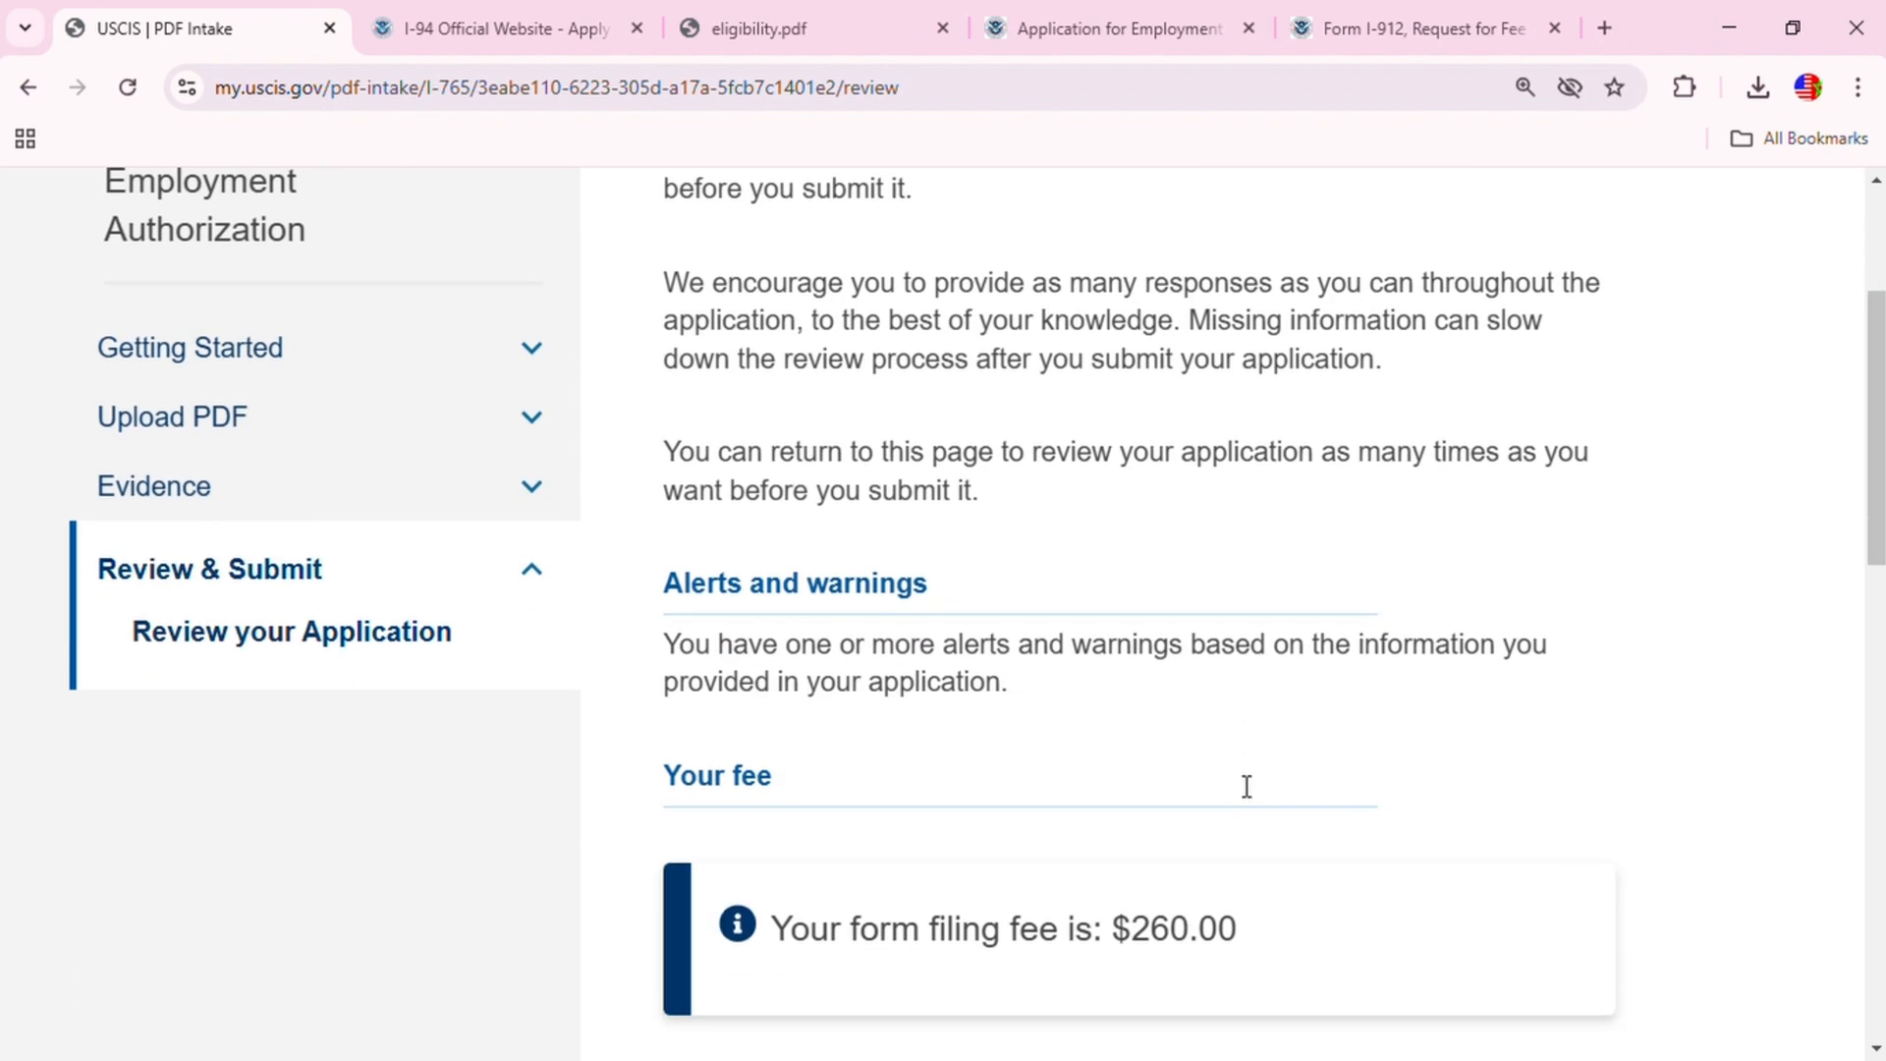
scroll(972, 687, "down", 3)
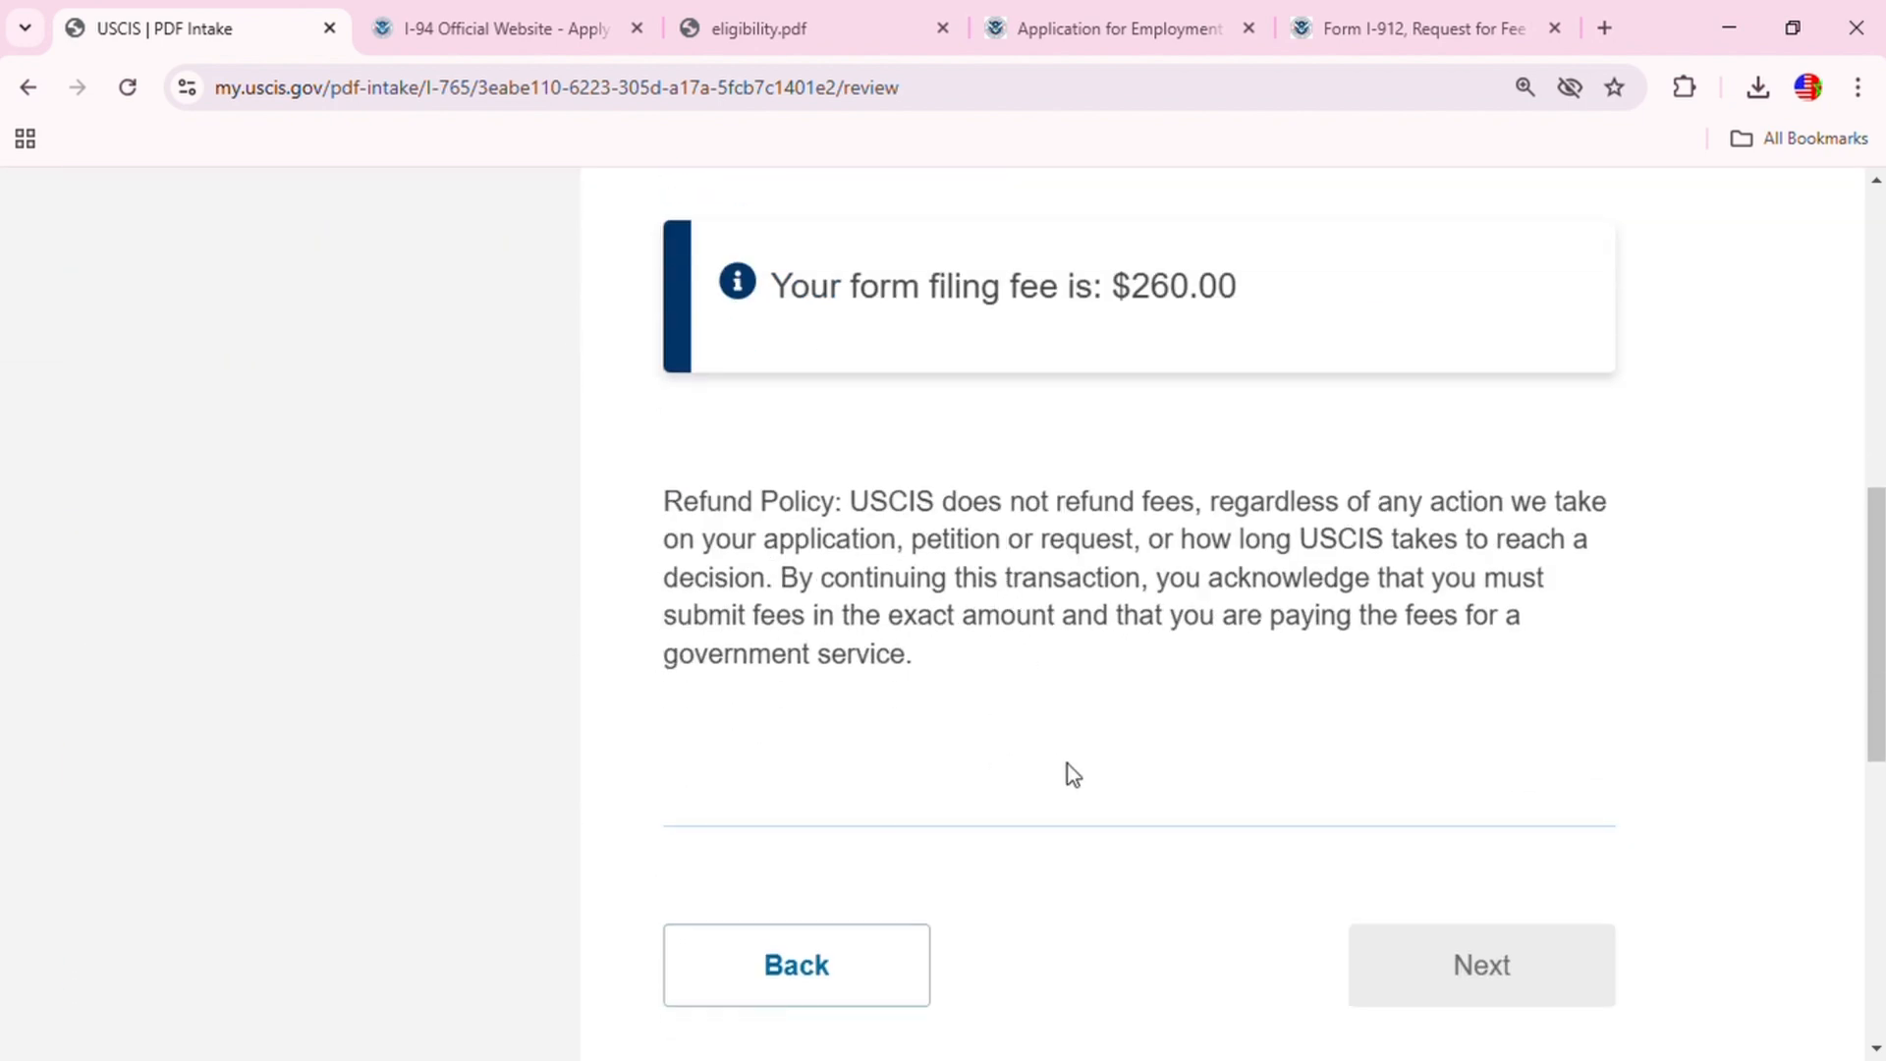
scroll(1070, 775, "up", 7)
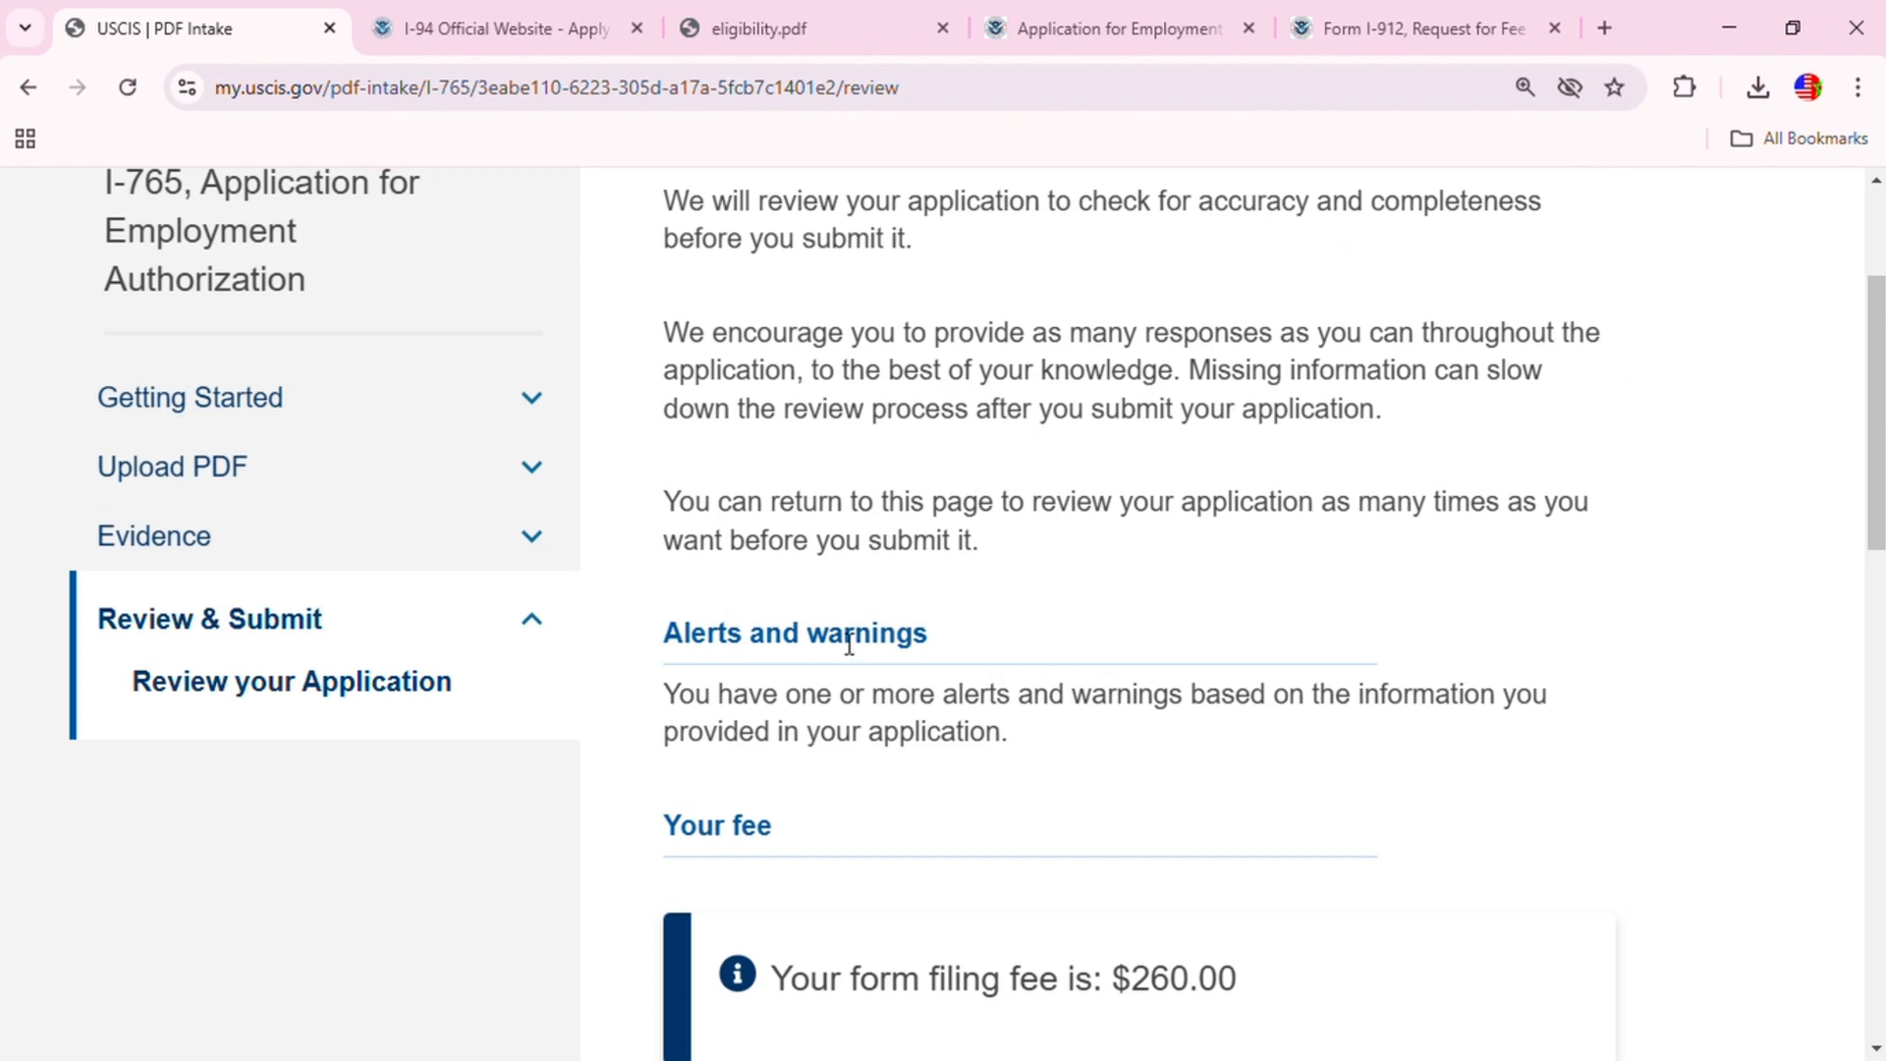
scroll(1011, 674, "up", 4)
scroll(829, 717, "down", 7)
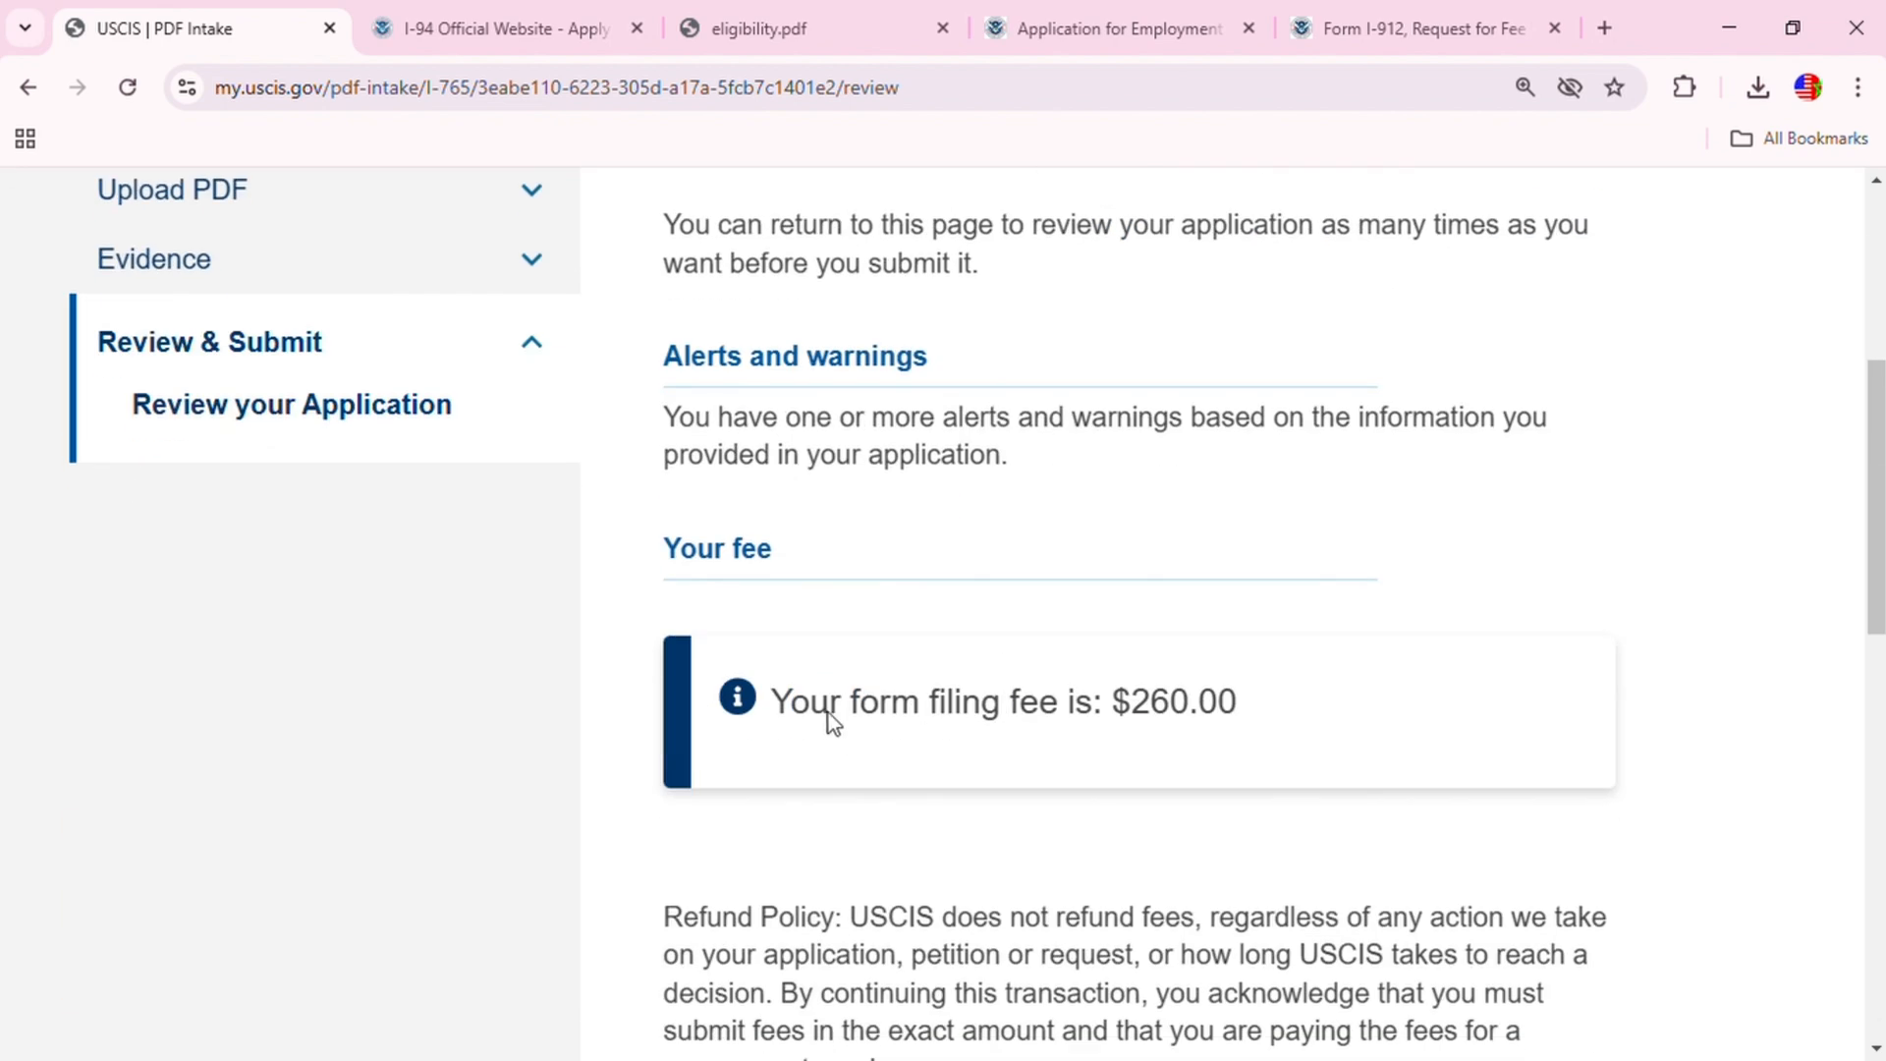
scroll(830, 660, "up", 6)
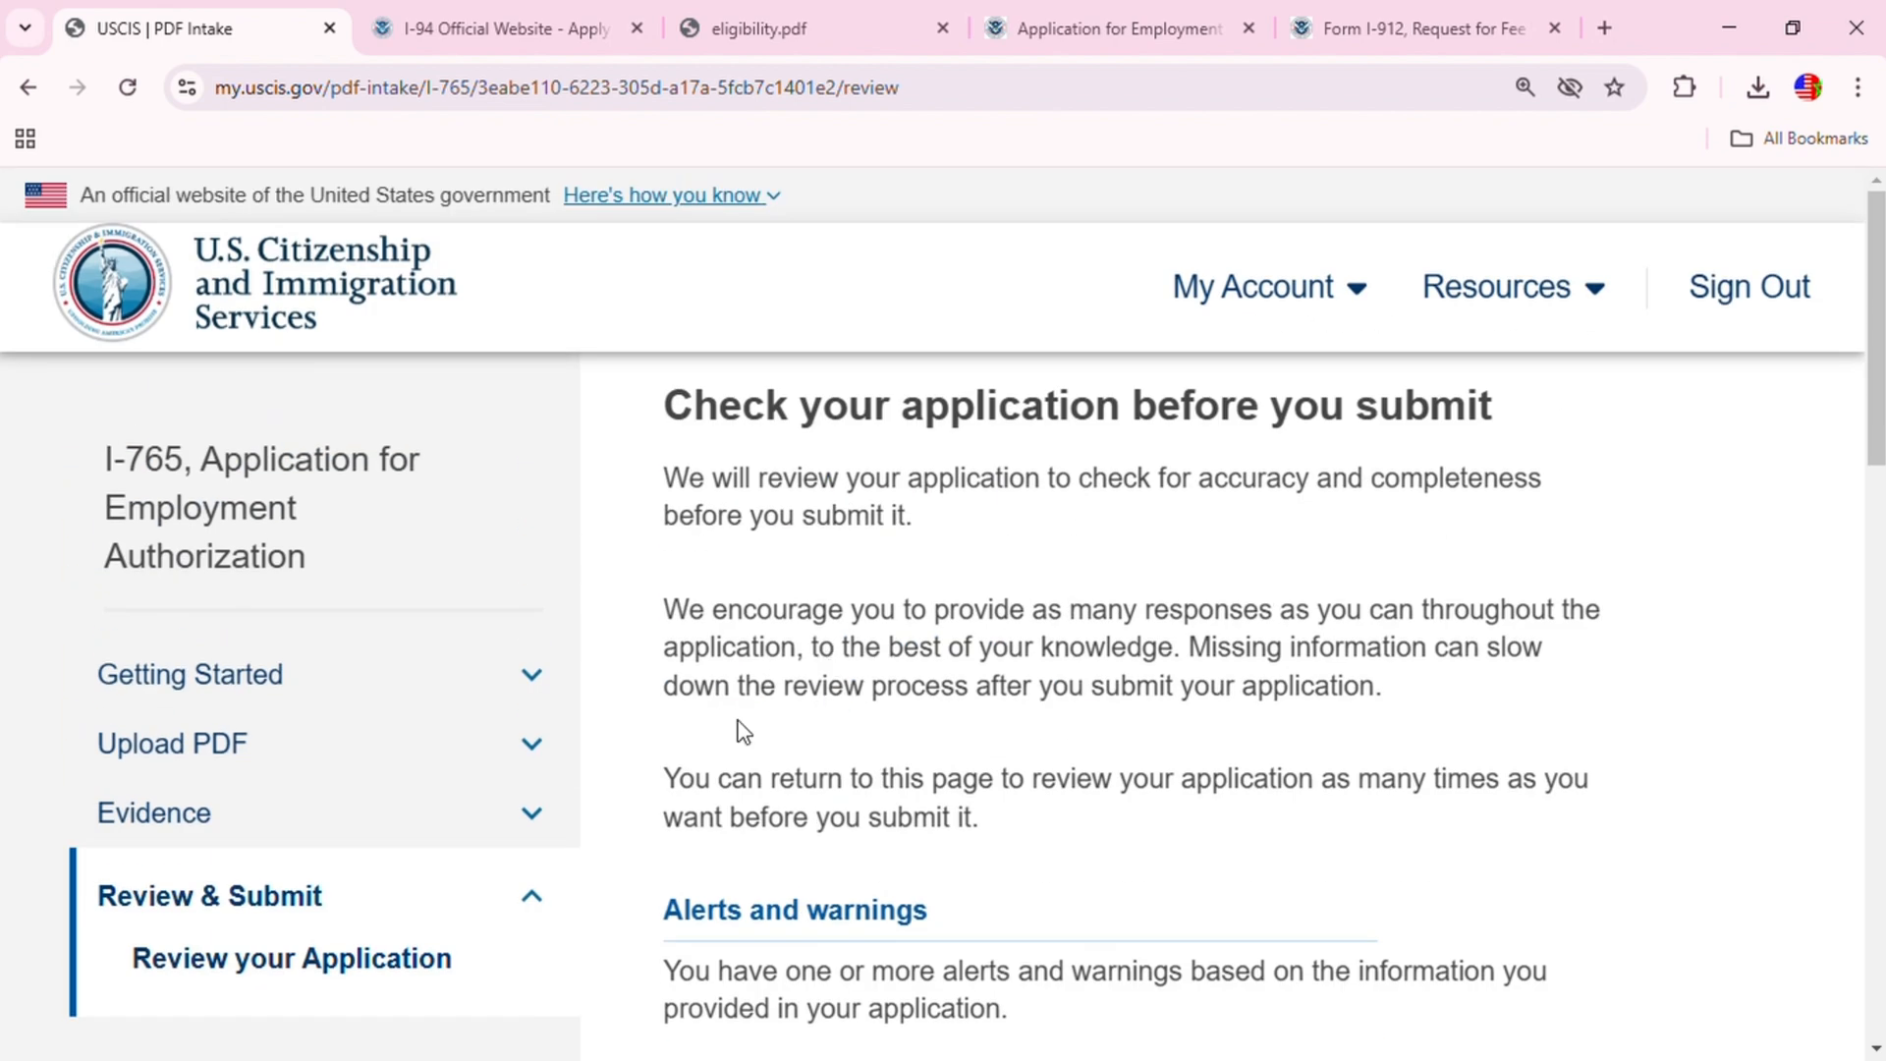
Step: Expand the Evidence section to check its list of pages and reopen the Review & Submit section
left_click(531, 814)
scroll(658, 827, "down", 4)
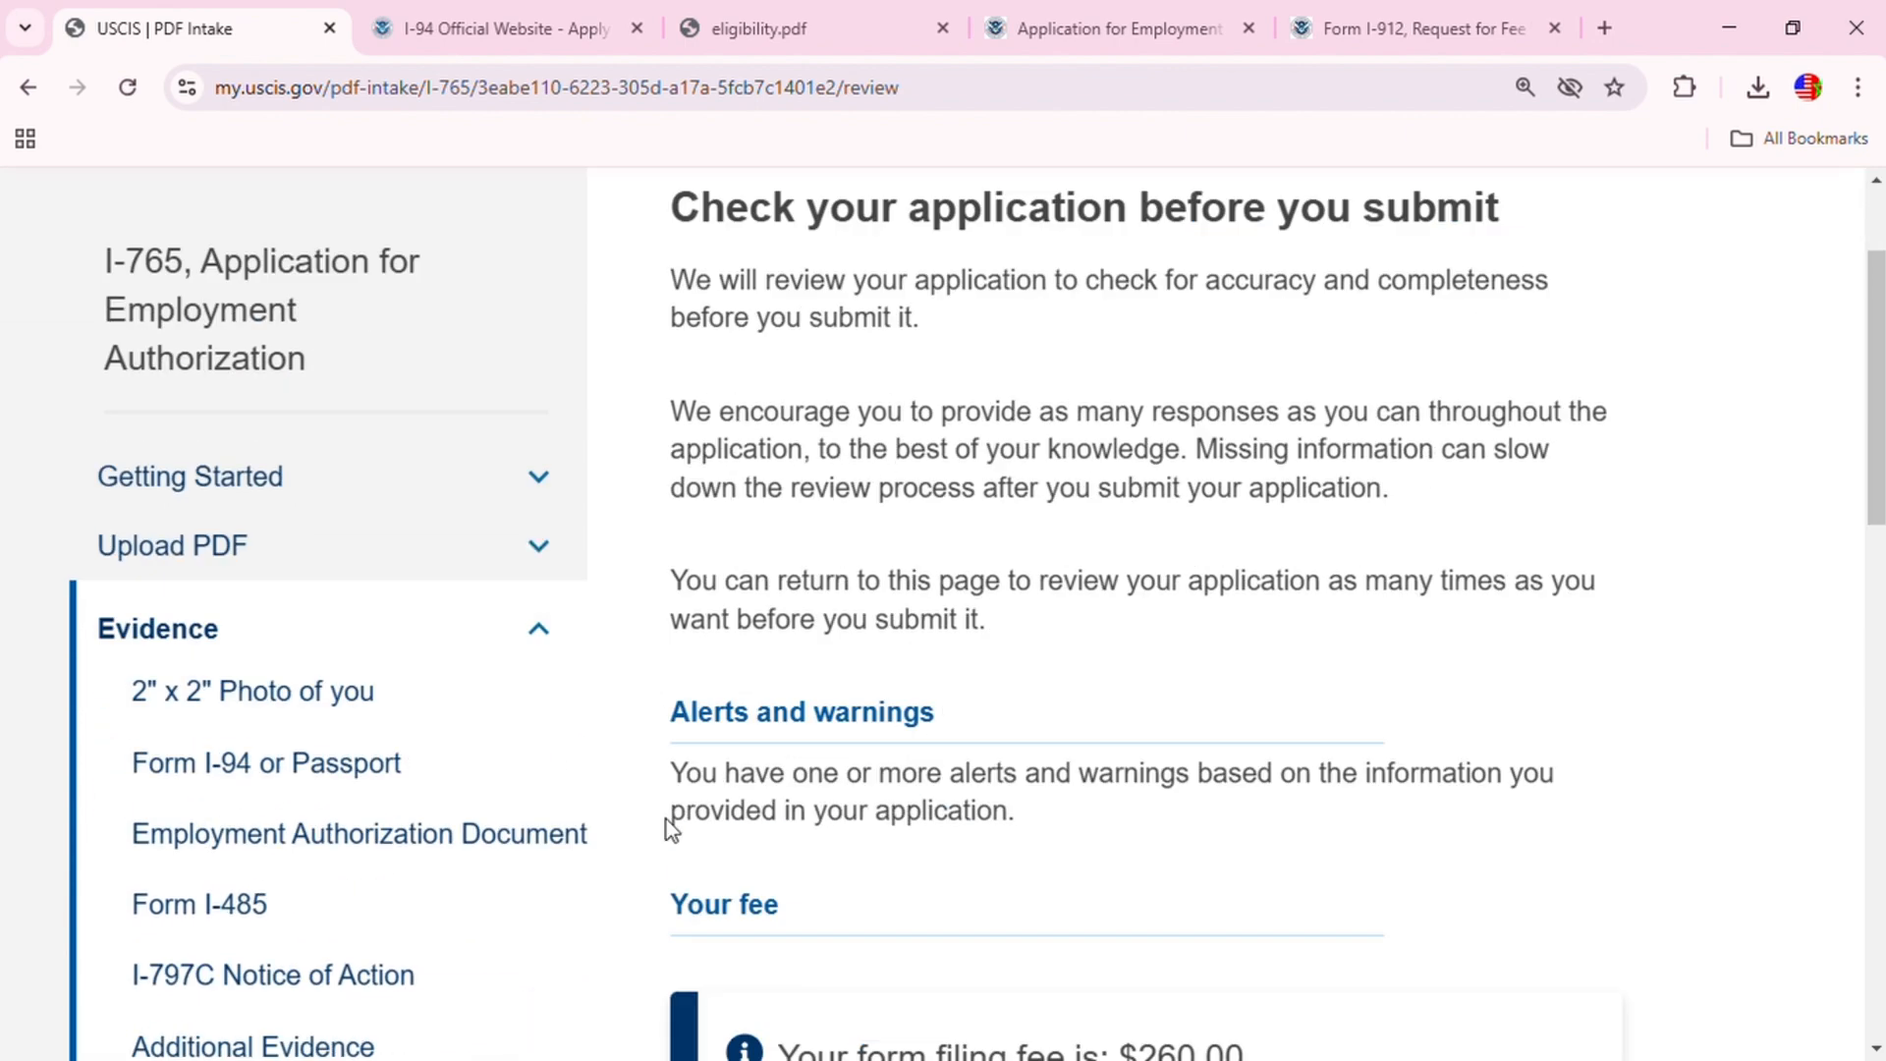
scroll(625, 846, "down", 3)
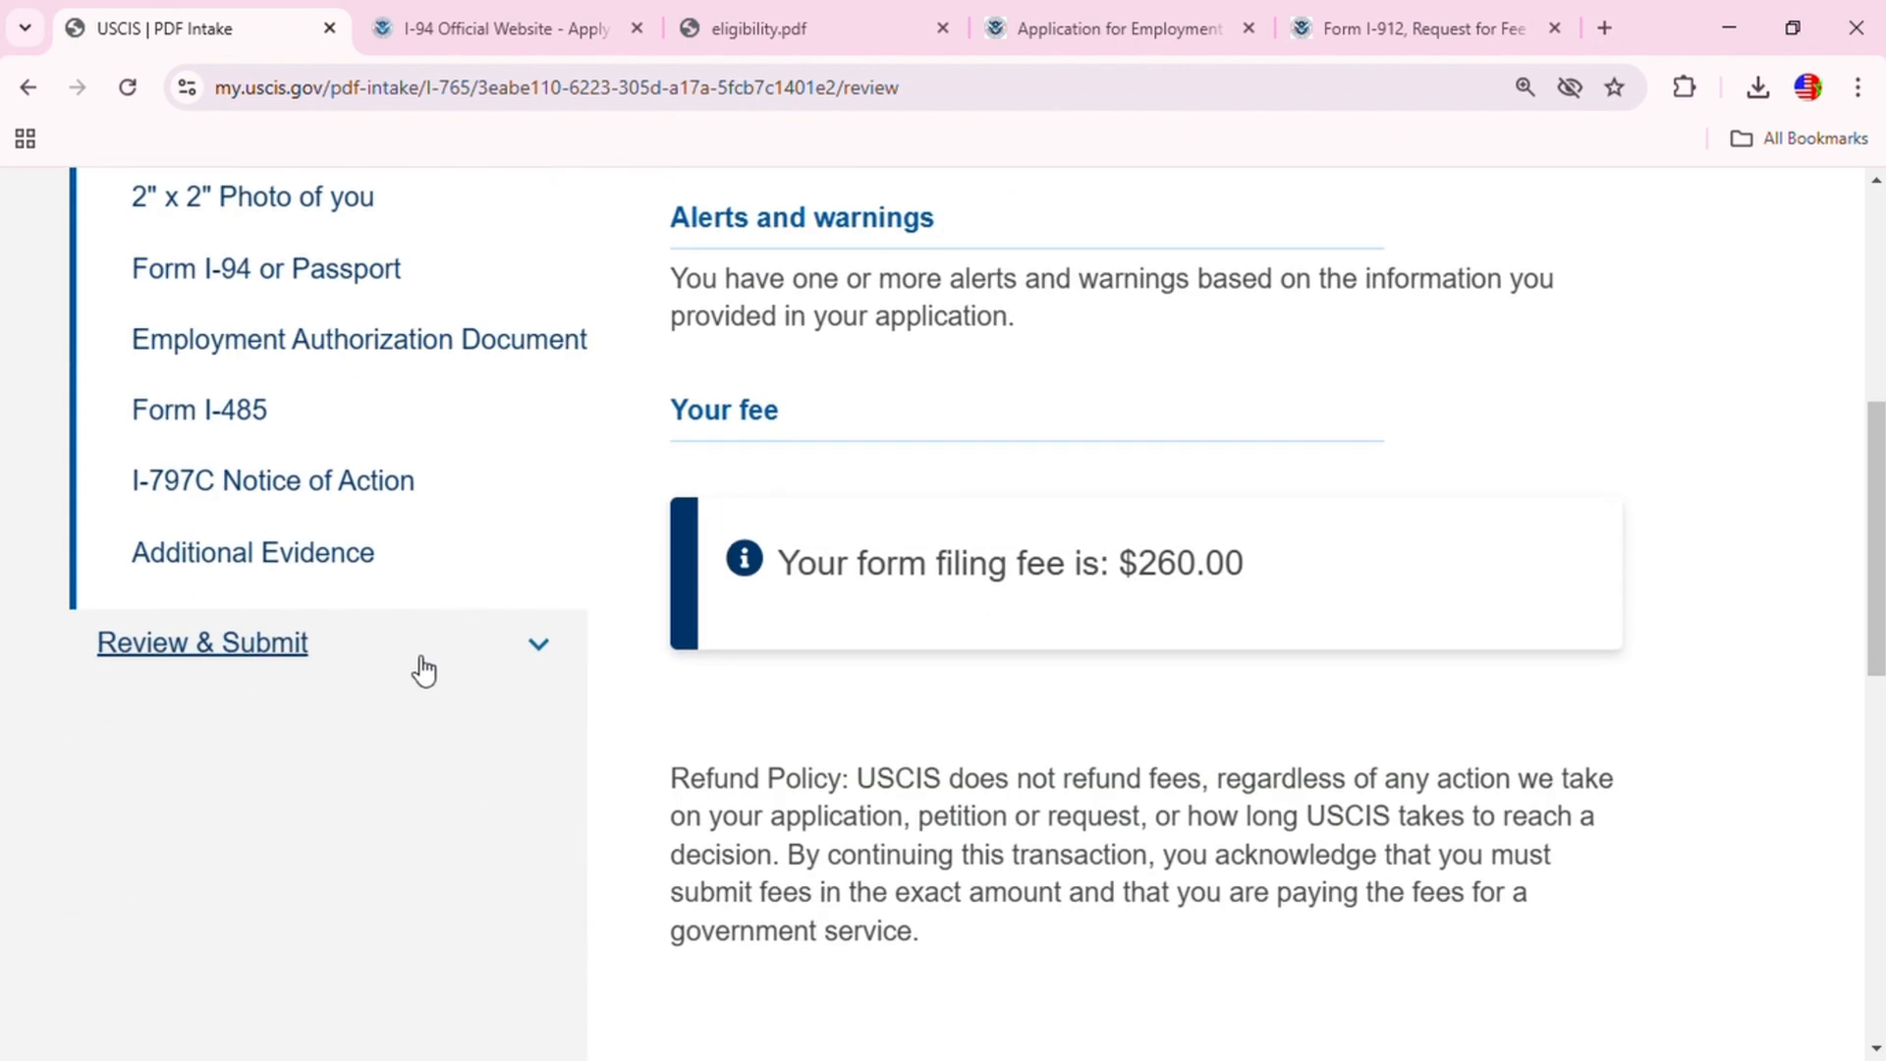
left_click(325, 657)
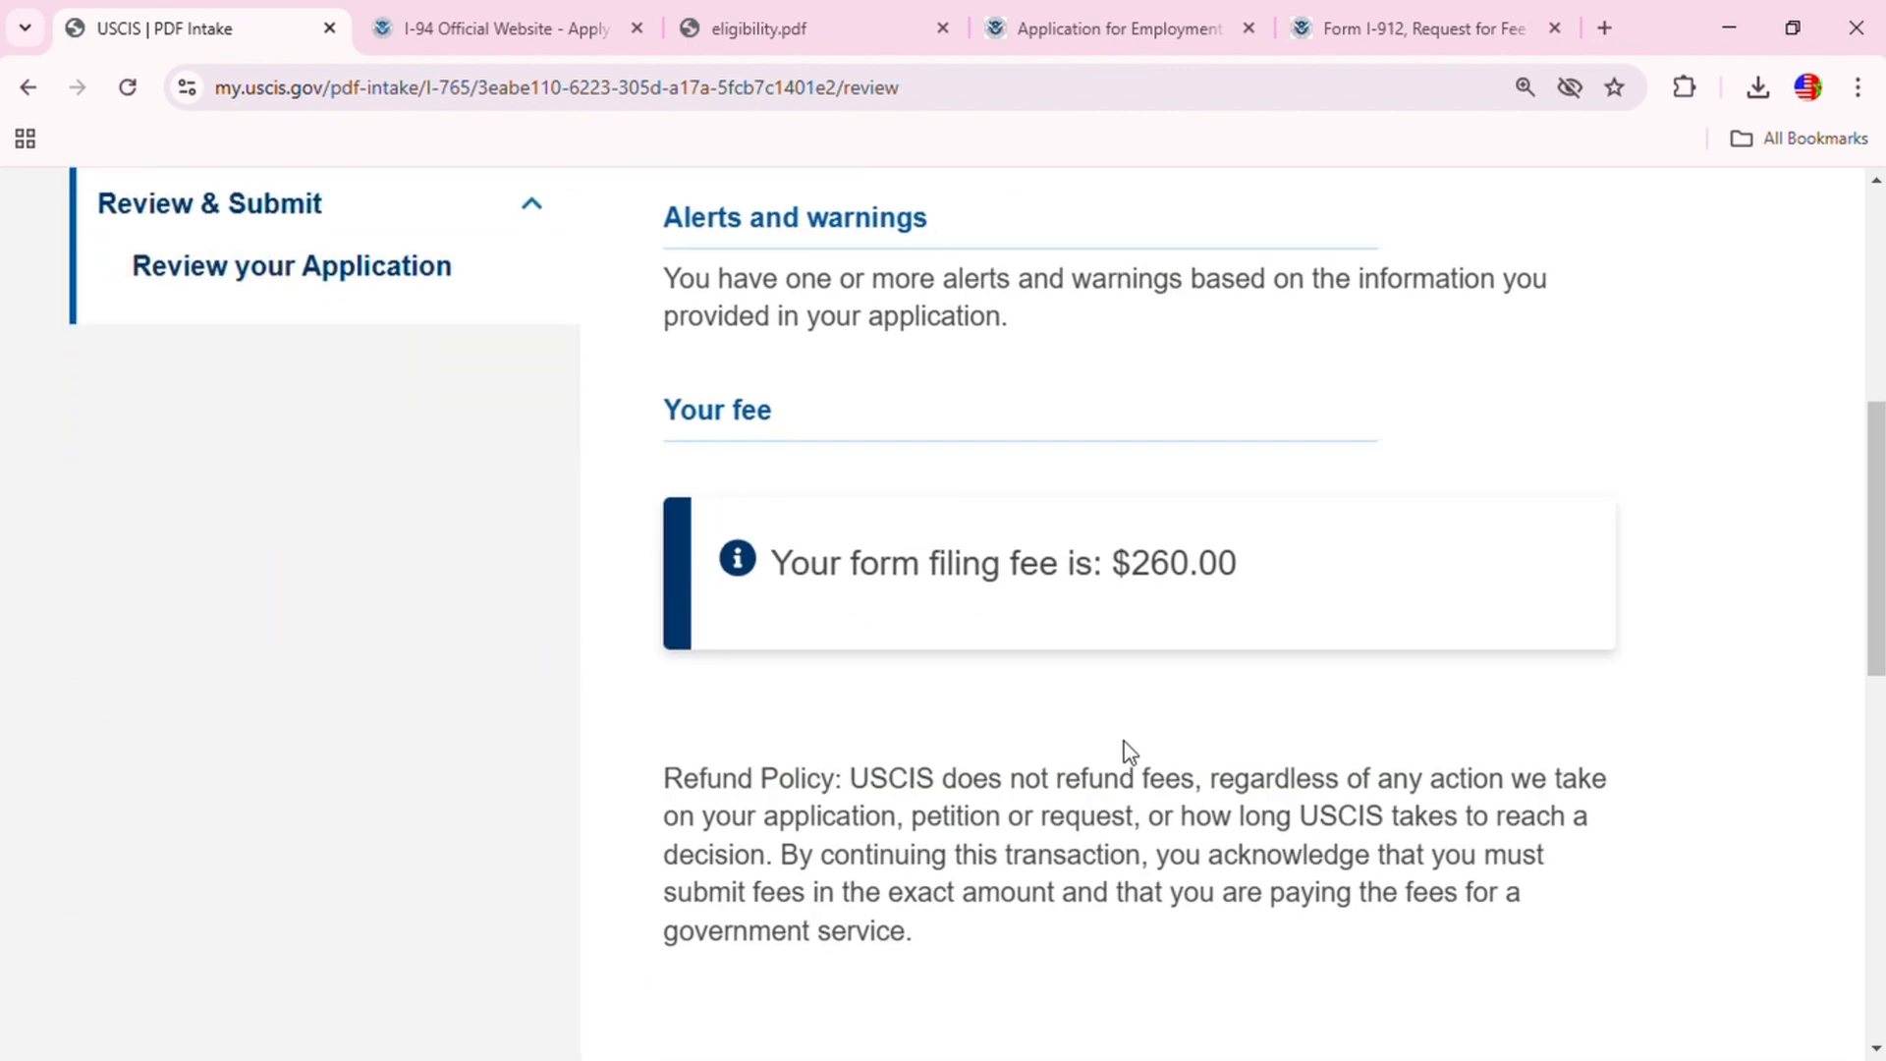
Step: Go back from the application review through the Additional Evidence page to the I-797C Notice of Action page
scroll(1134, 724, "down", 4)
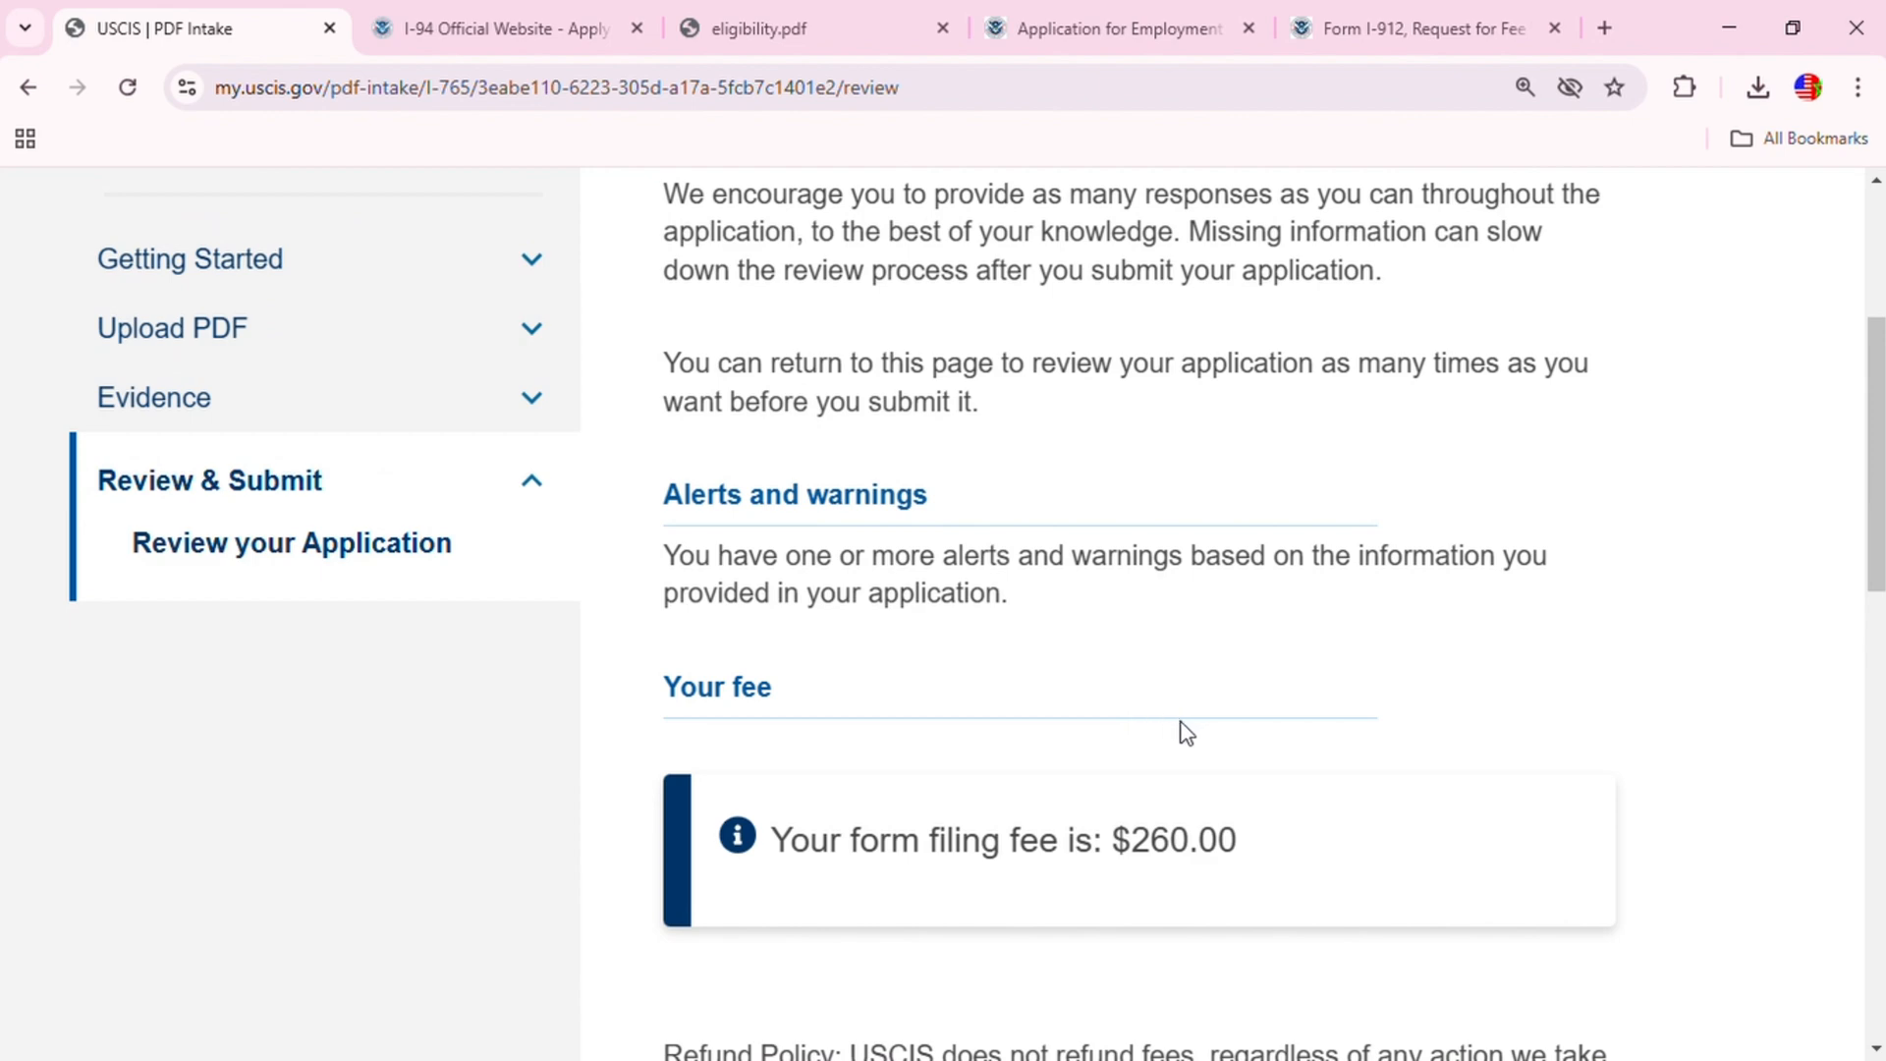
scroll(1184, 733, "up", 3)
scroll(1208, 744, "down", 9)
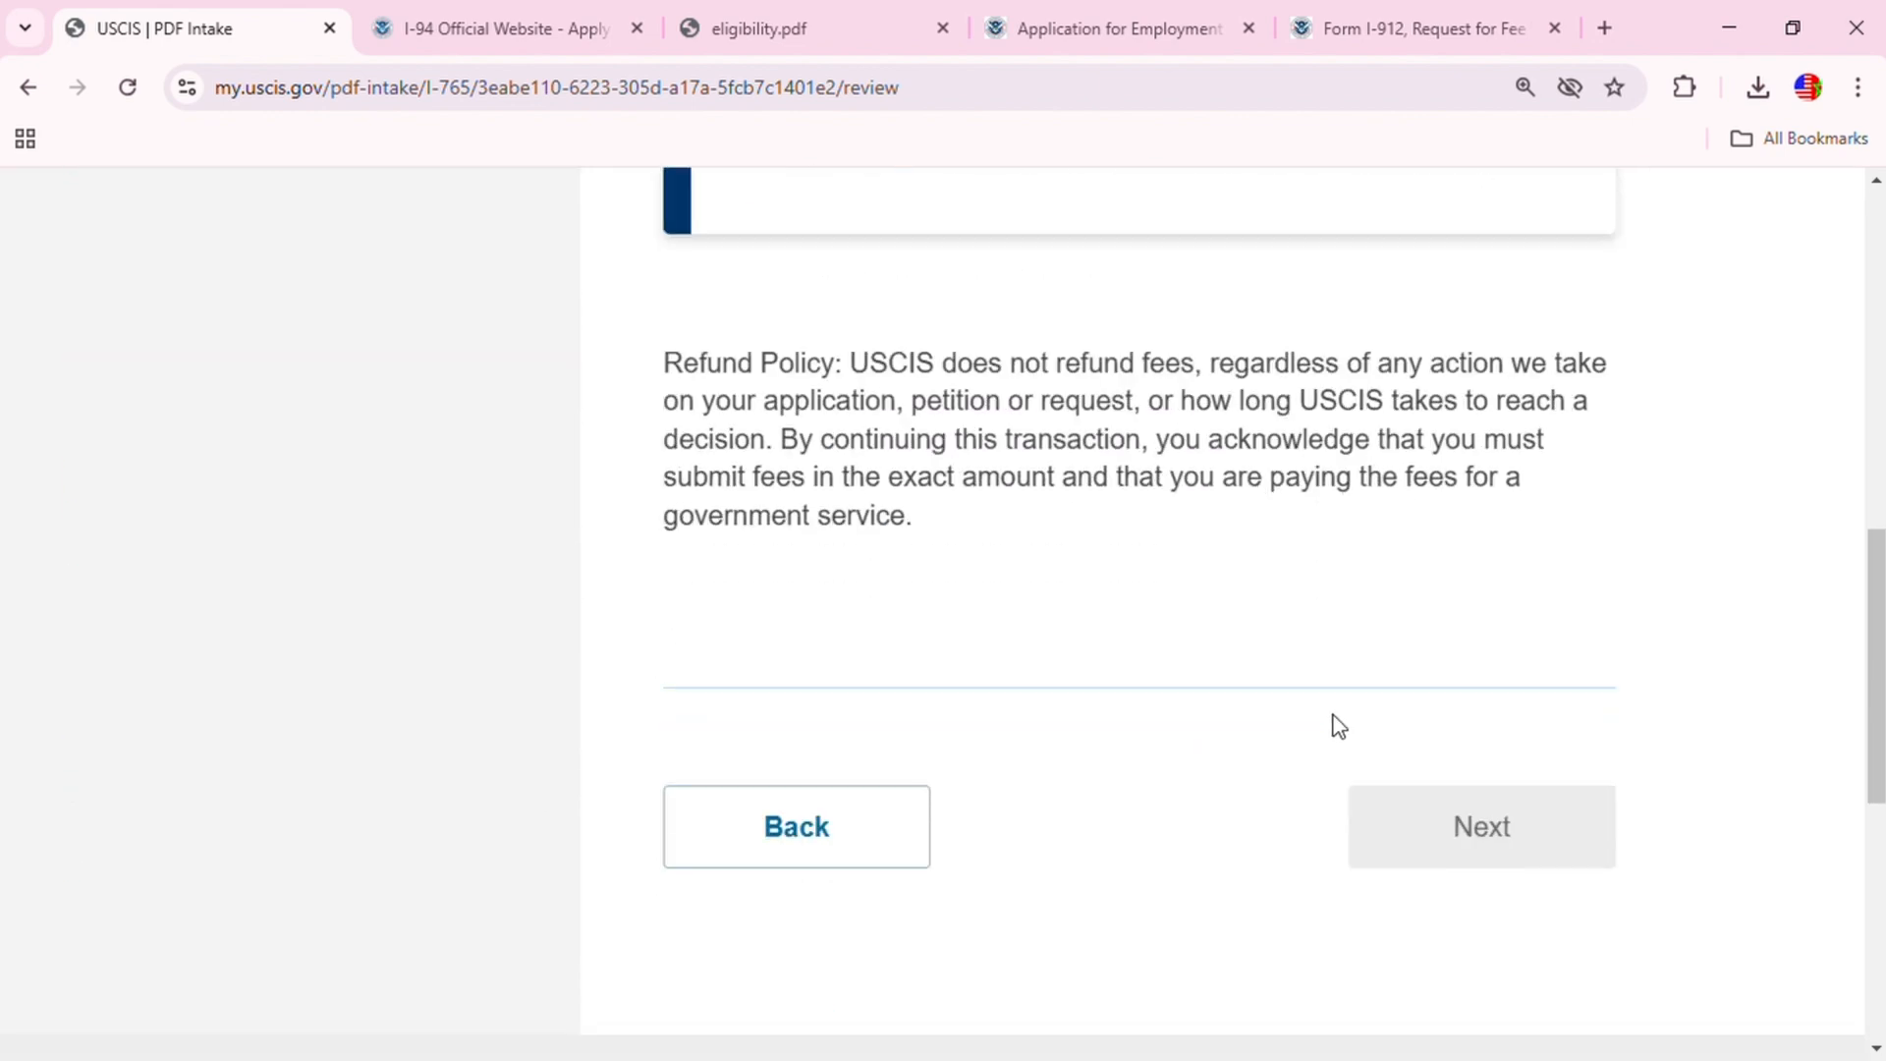
scroll(1194, 791, "up", 7)
scroll(1246, 758, "down", 5)
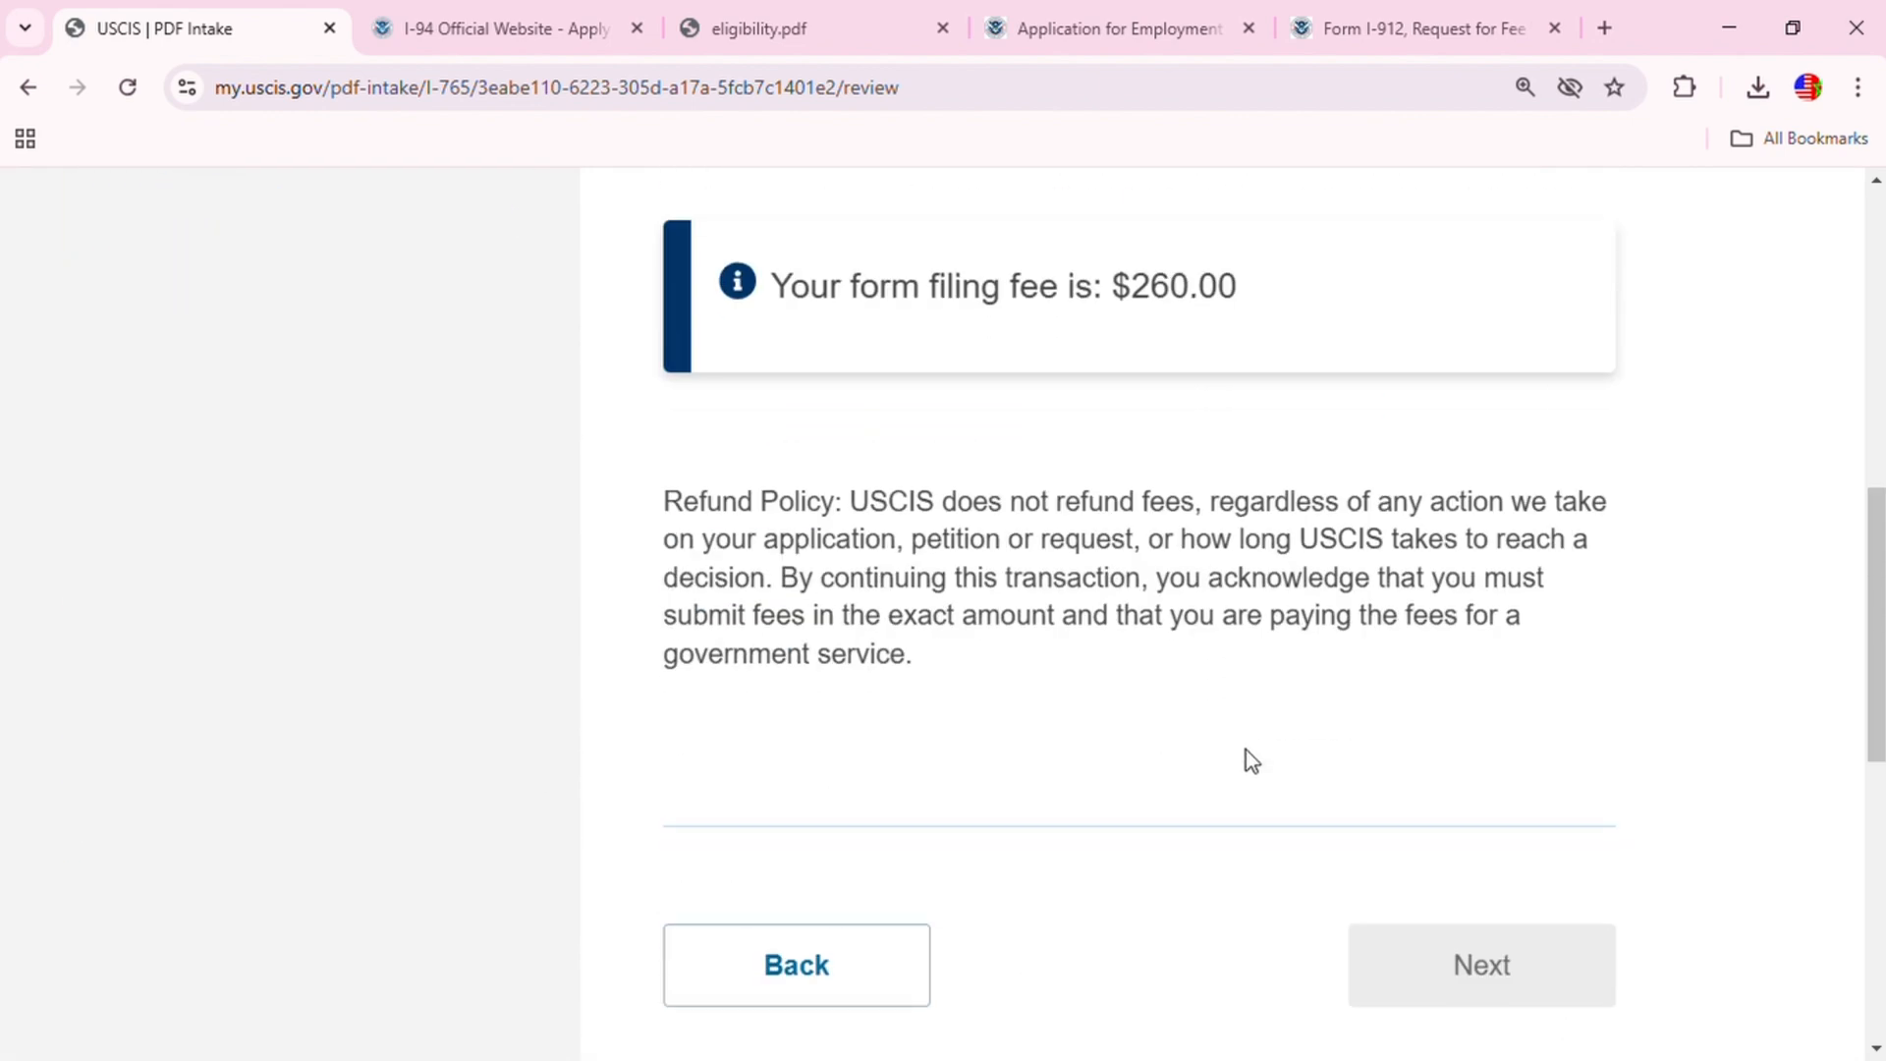
scroll(997, 885, "up", 4)
scroll(1002, 881, "down", 5)
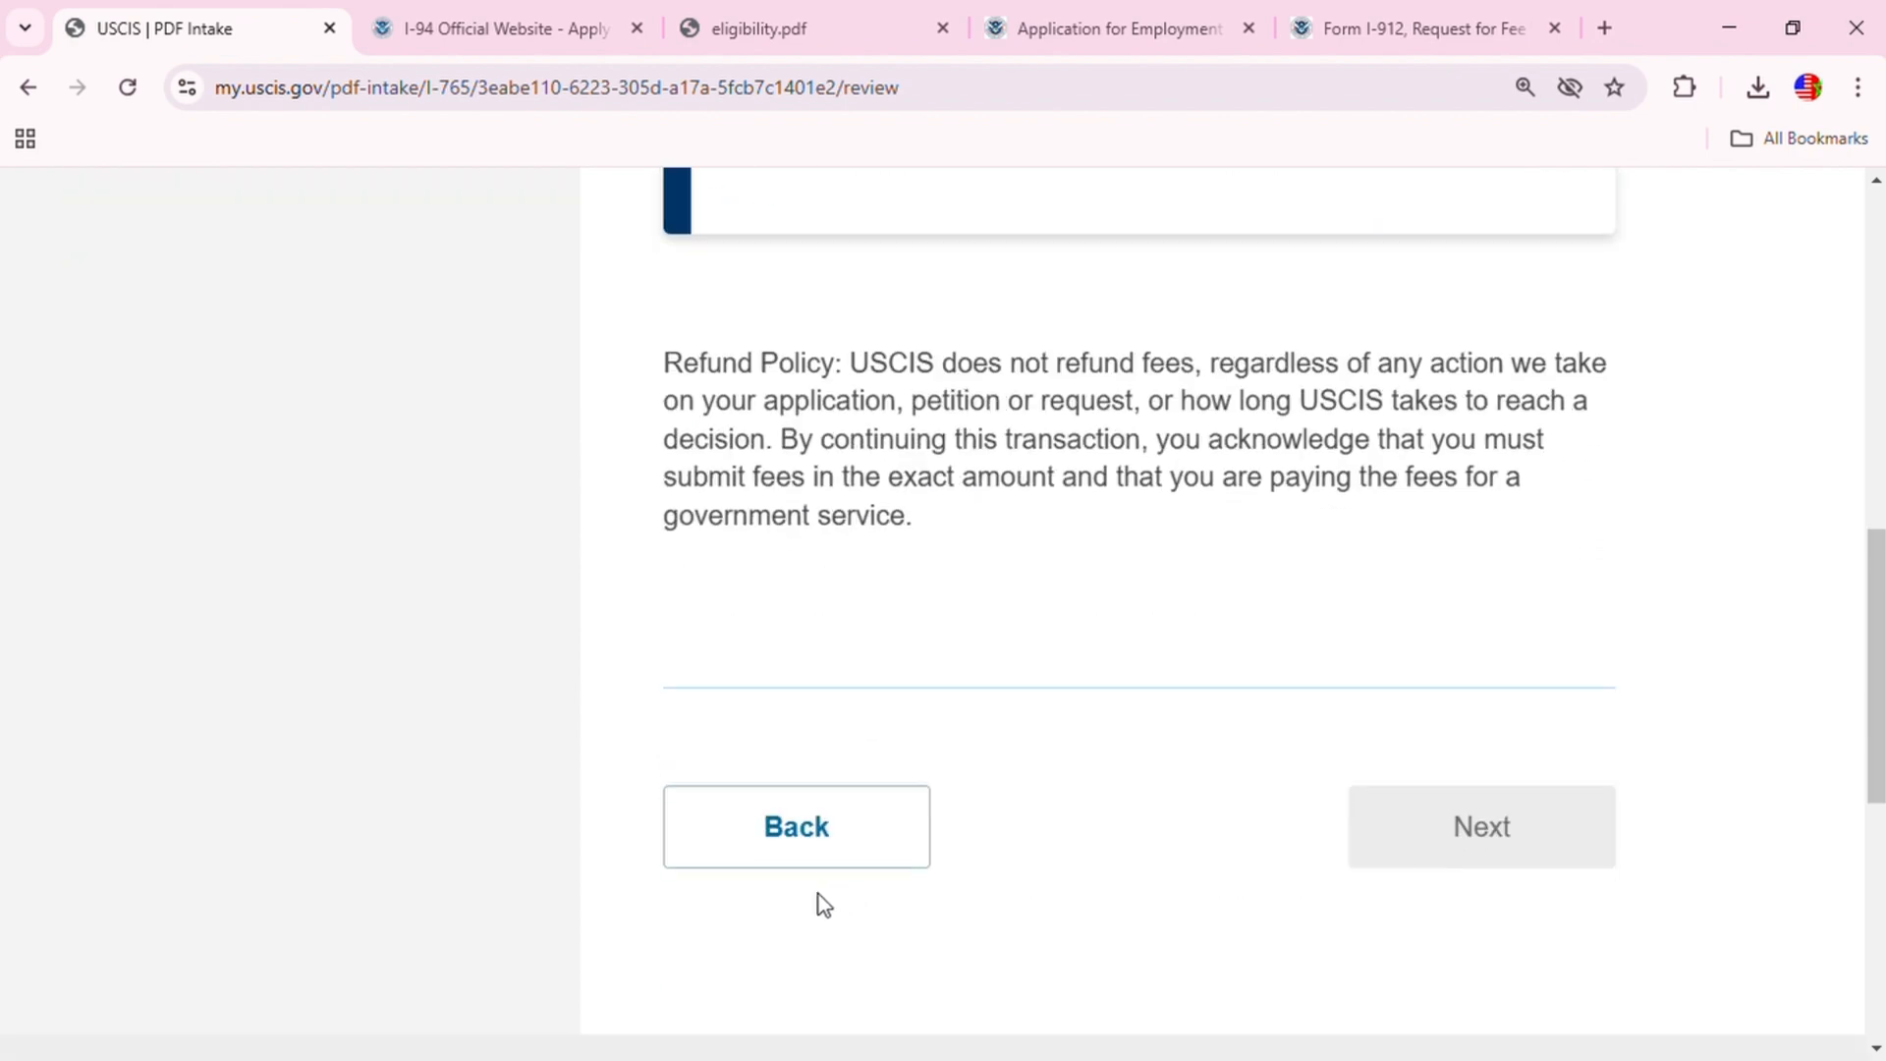
left_click(811, 851)
scroll(1002, 873, "down", 14)
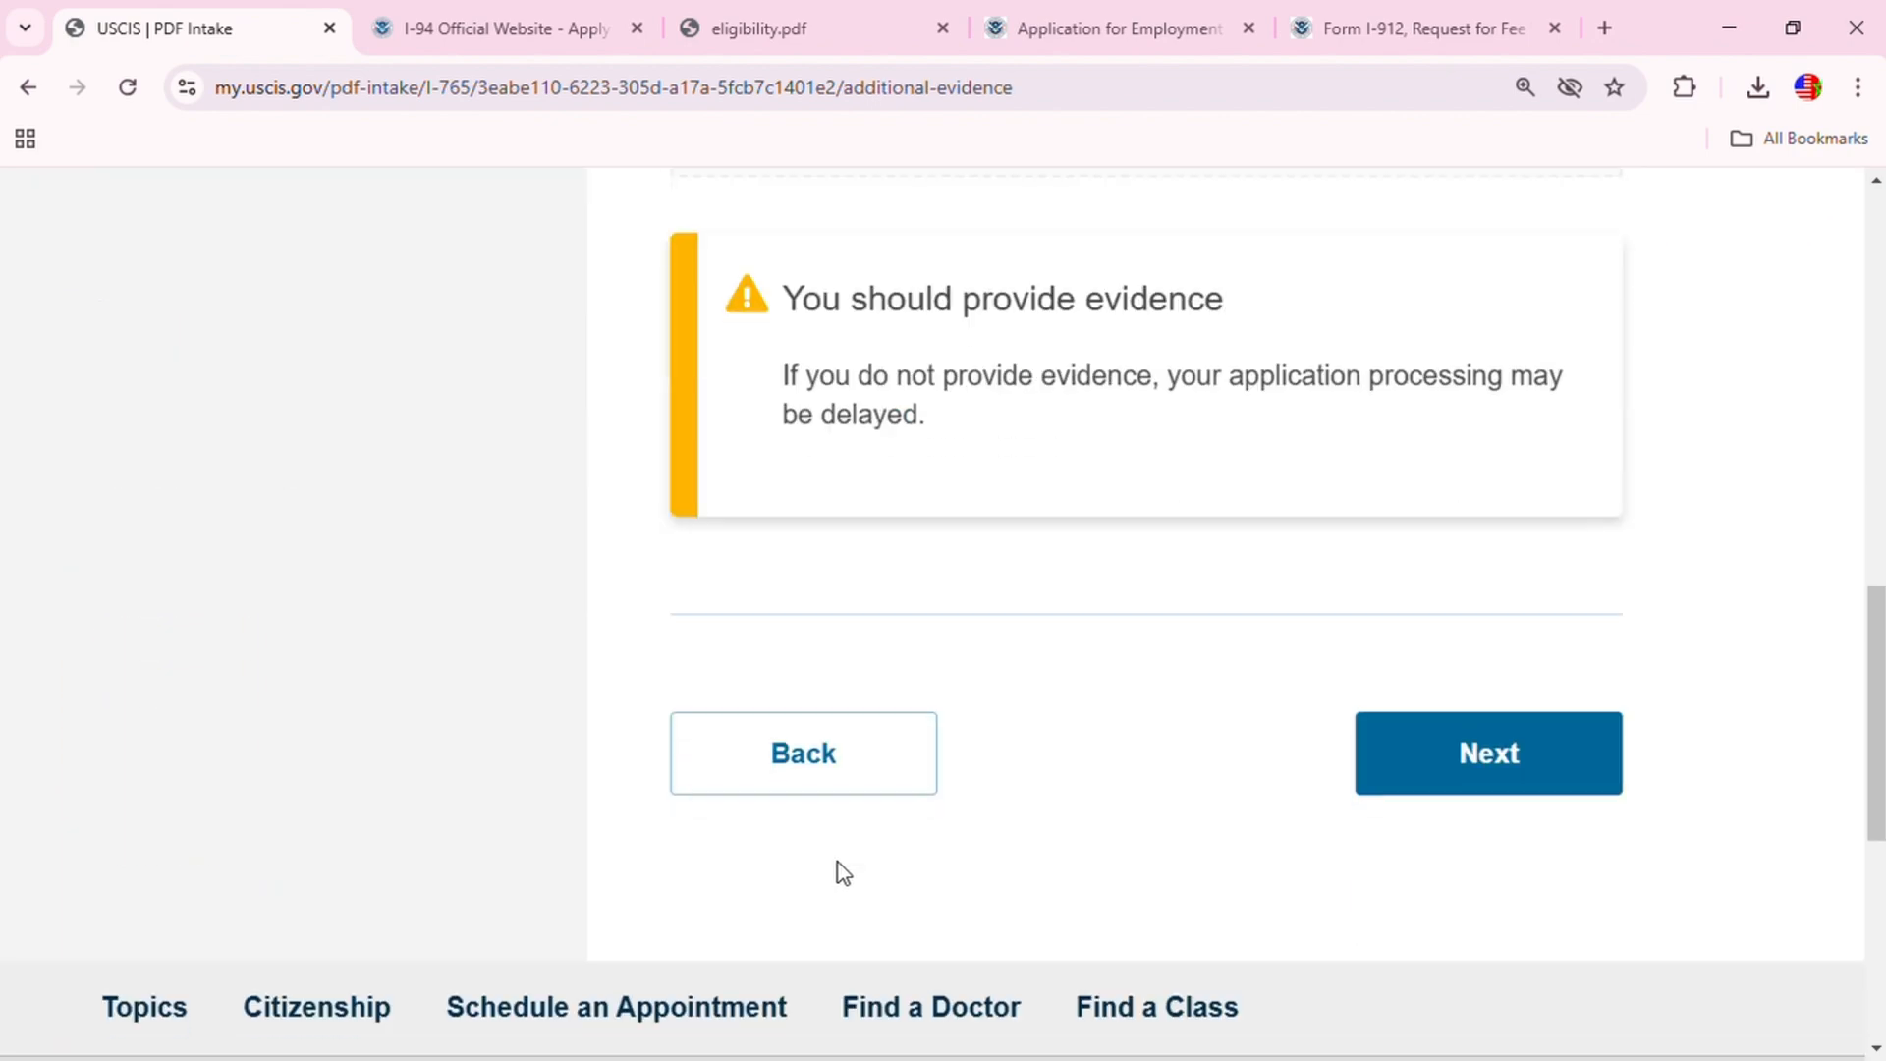
left_click(854, 776)
Step: Check the upload status and validation details of the I-797C file on the Notice of Action page
scroll(1001, 835, "down", 13)
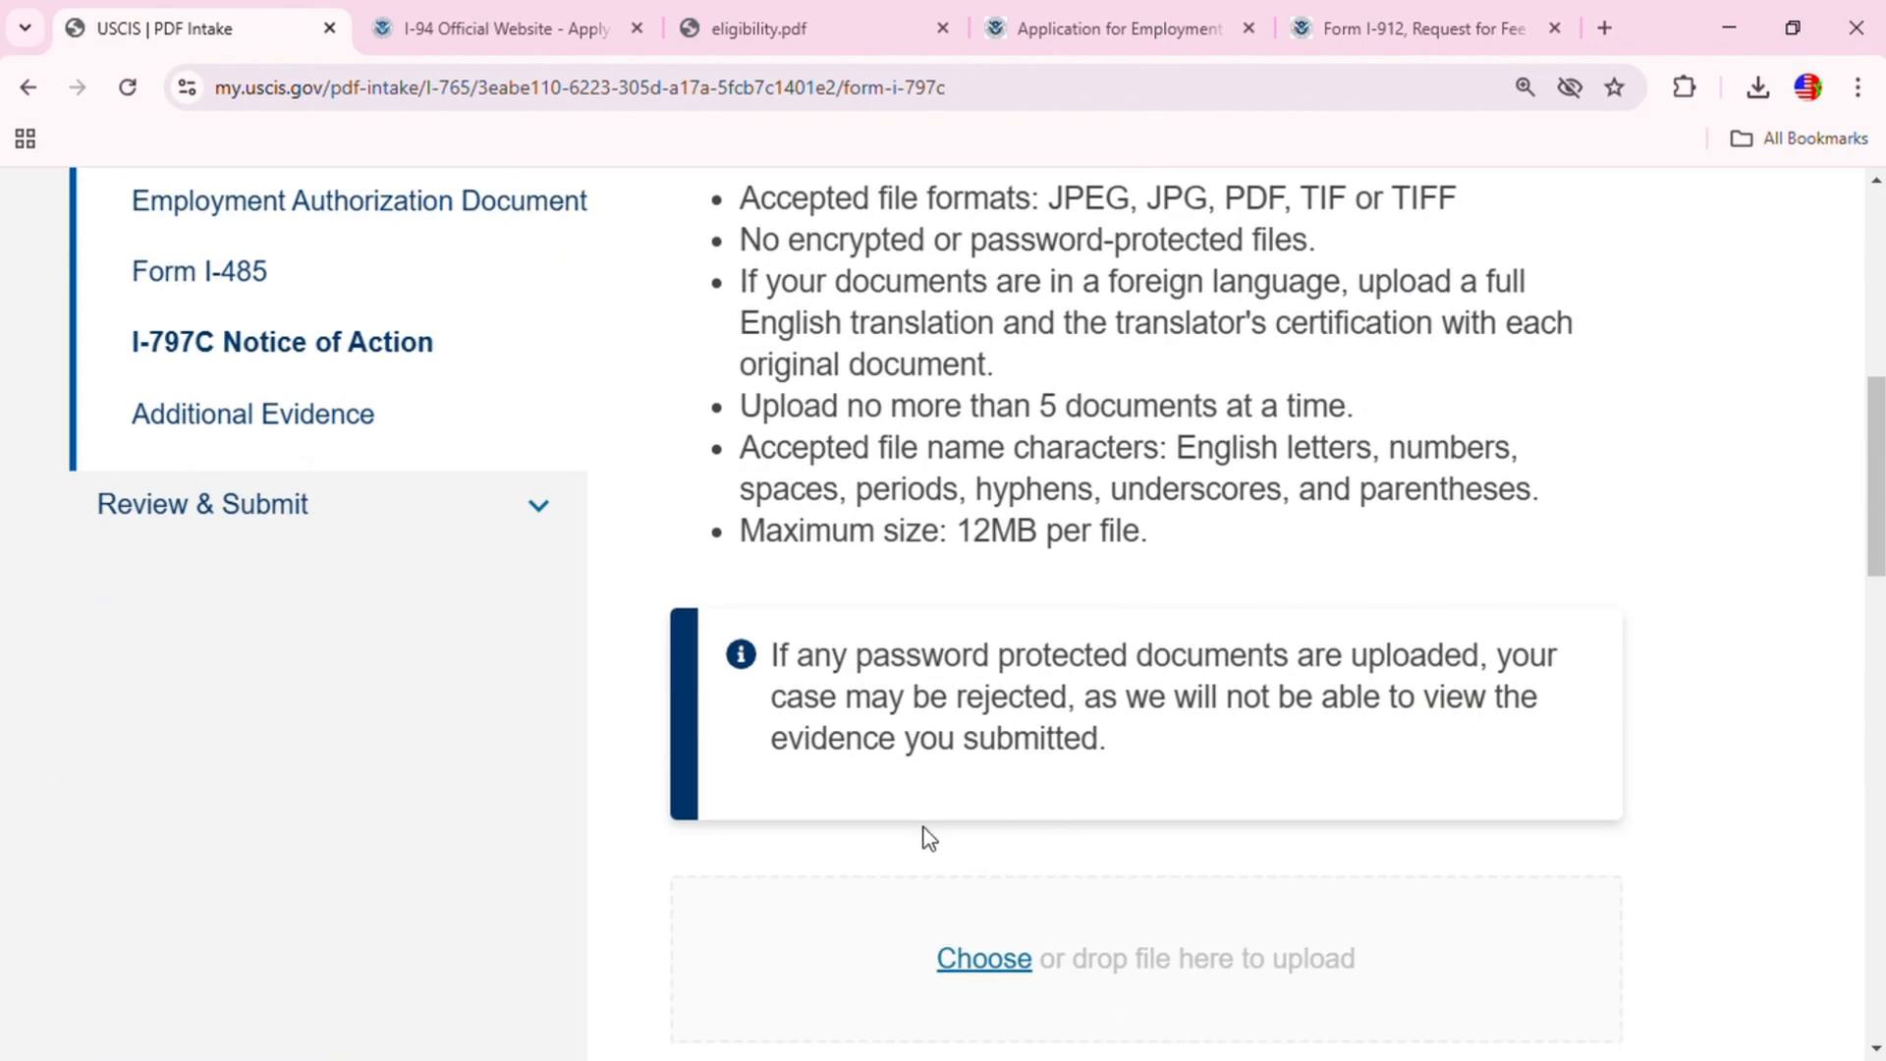
scroll(917, 838, "down", 4)
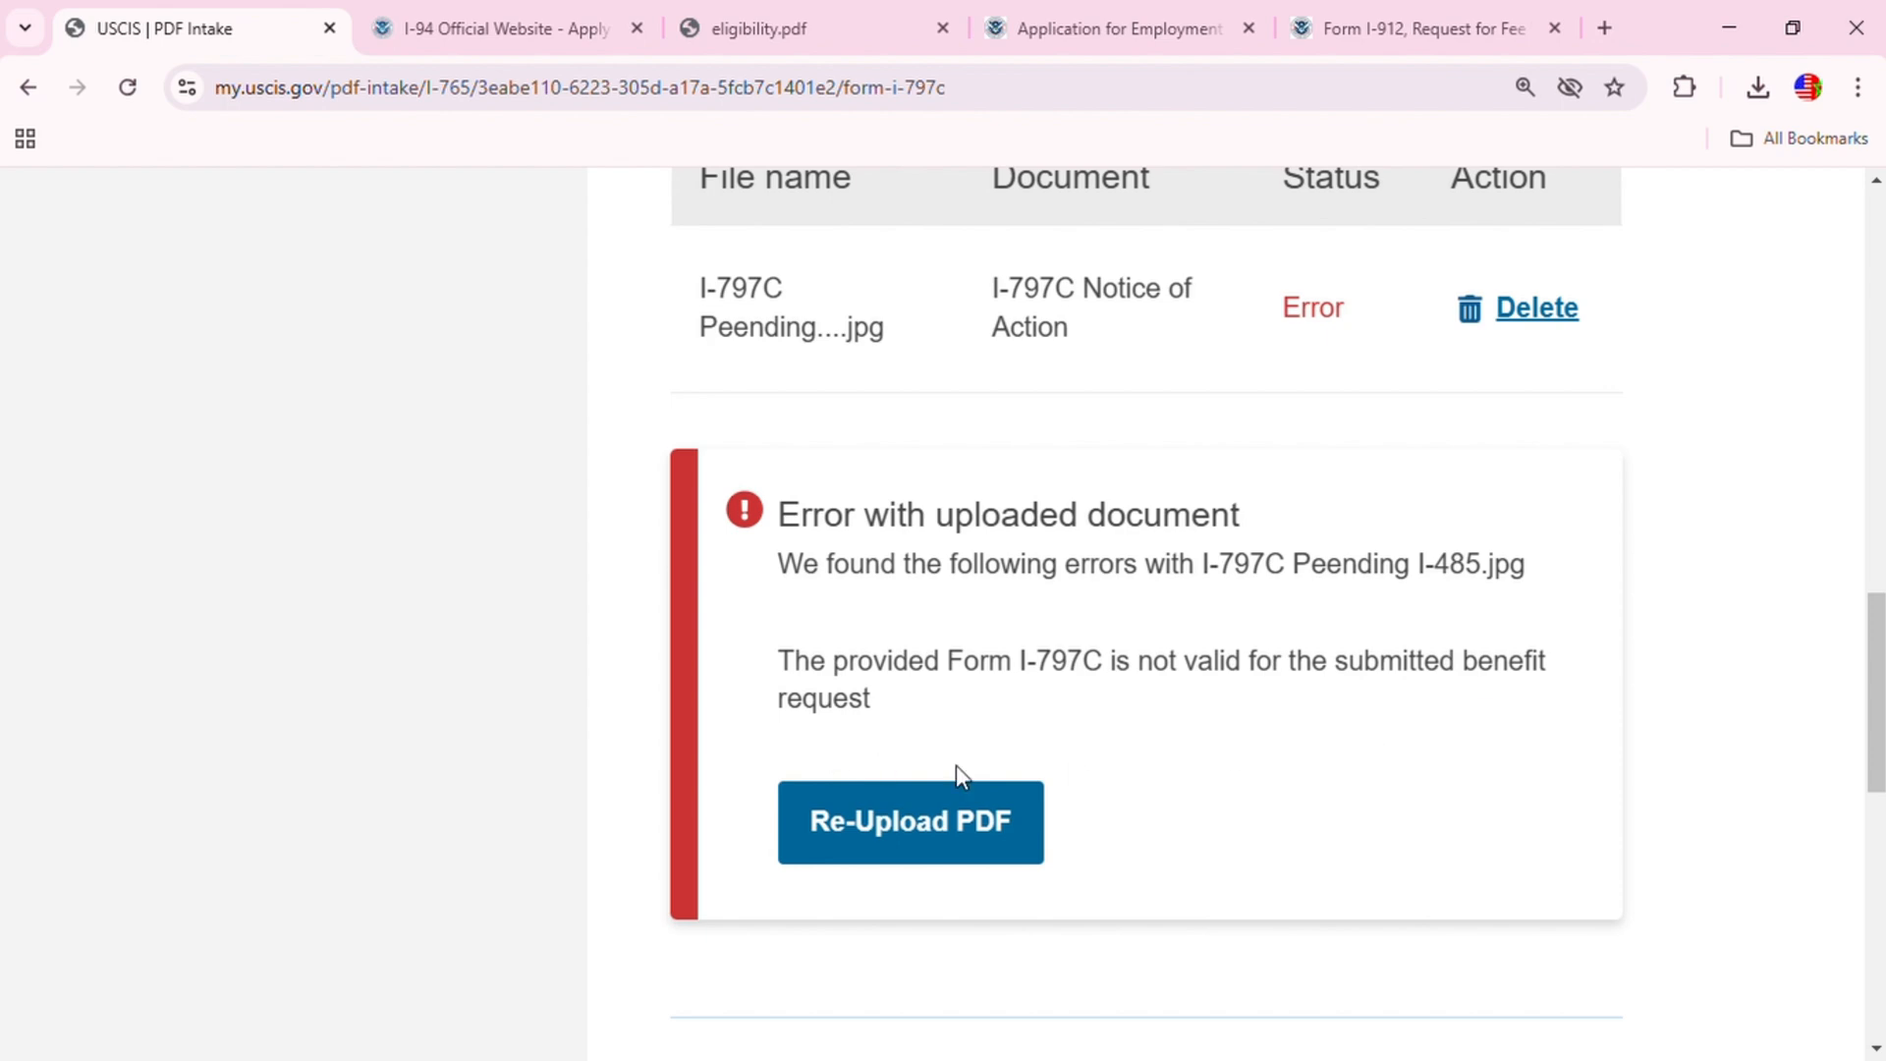
scroll(1127, 822, "up", 4)
scroll(948, 855, "down", 5)
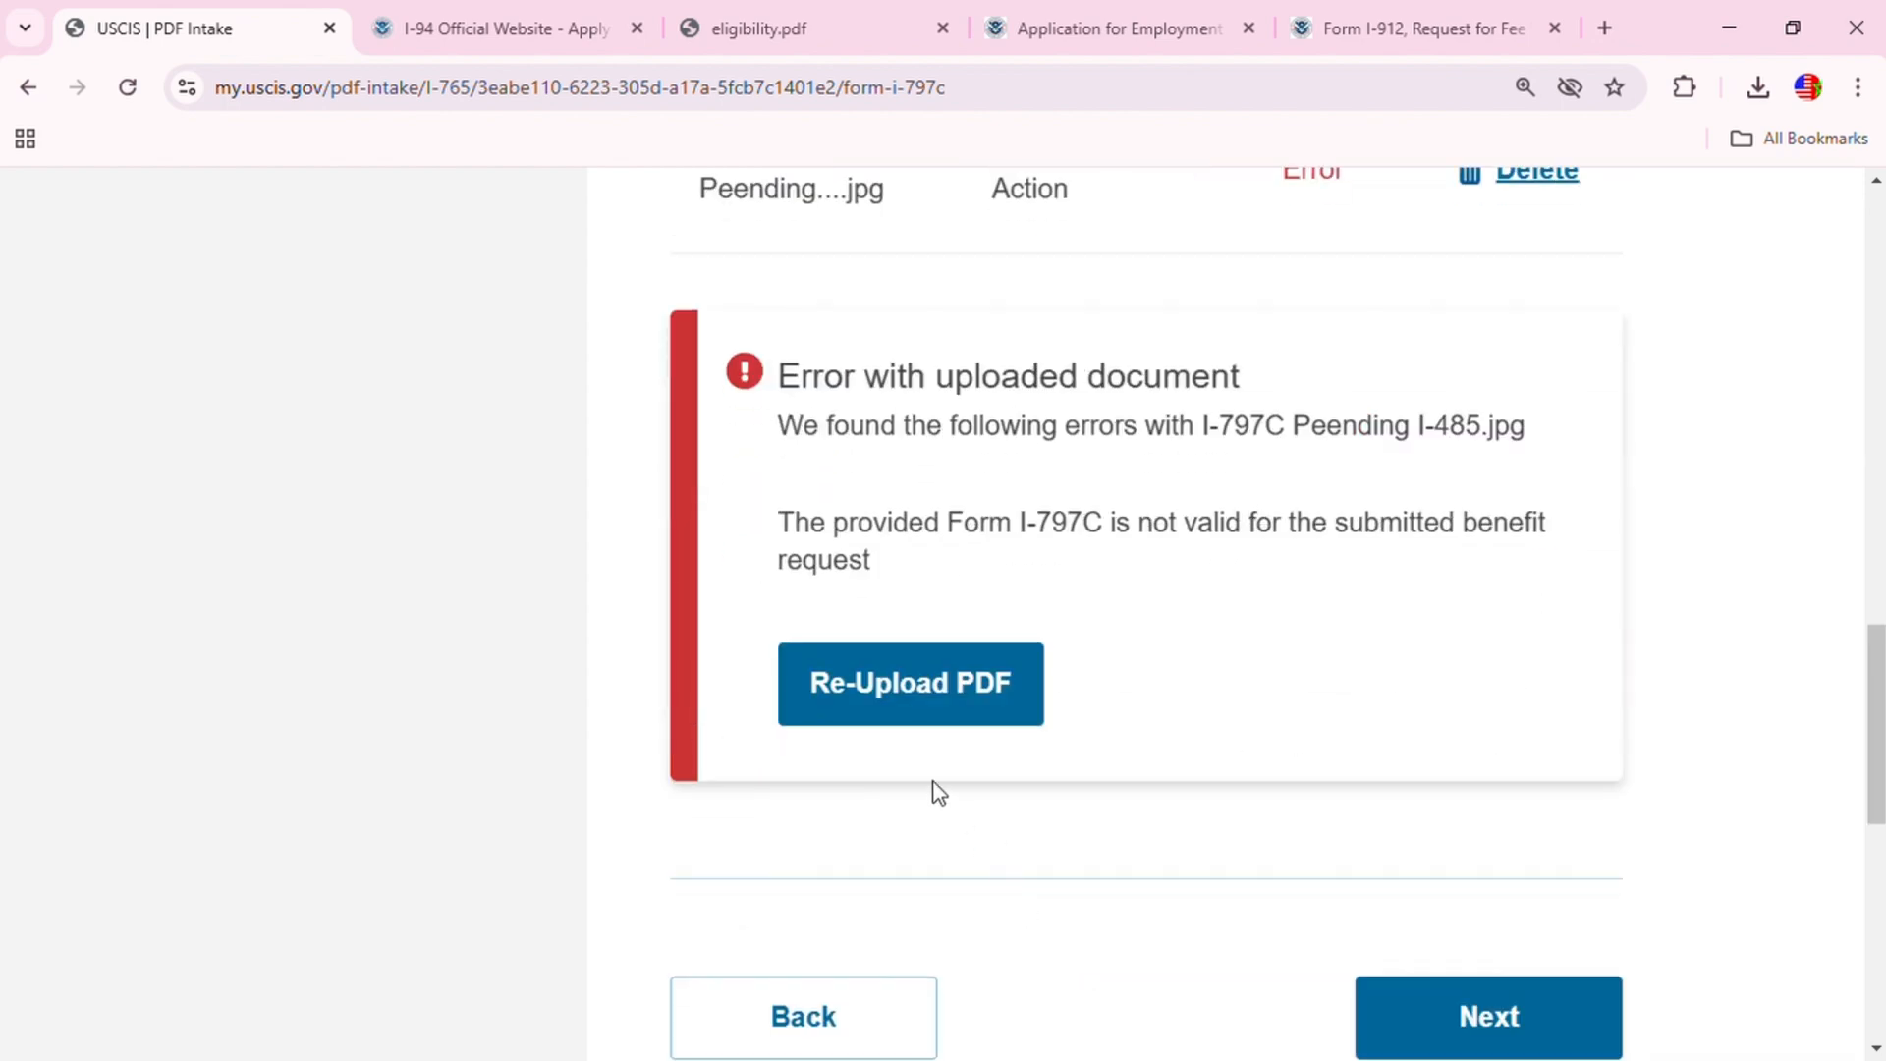
Step: Continue past the I-797C Notice of Action and Additional Evidence pages to the application review without replacing the uploaded file
left_click(1444, 1002)
scroll(1335, 888, "down", 10)
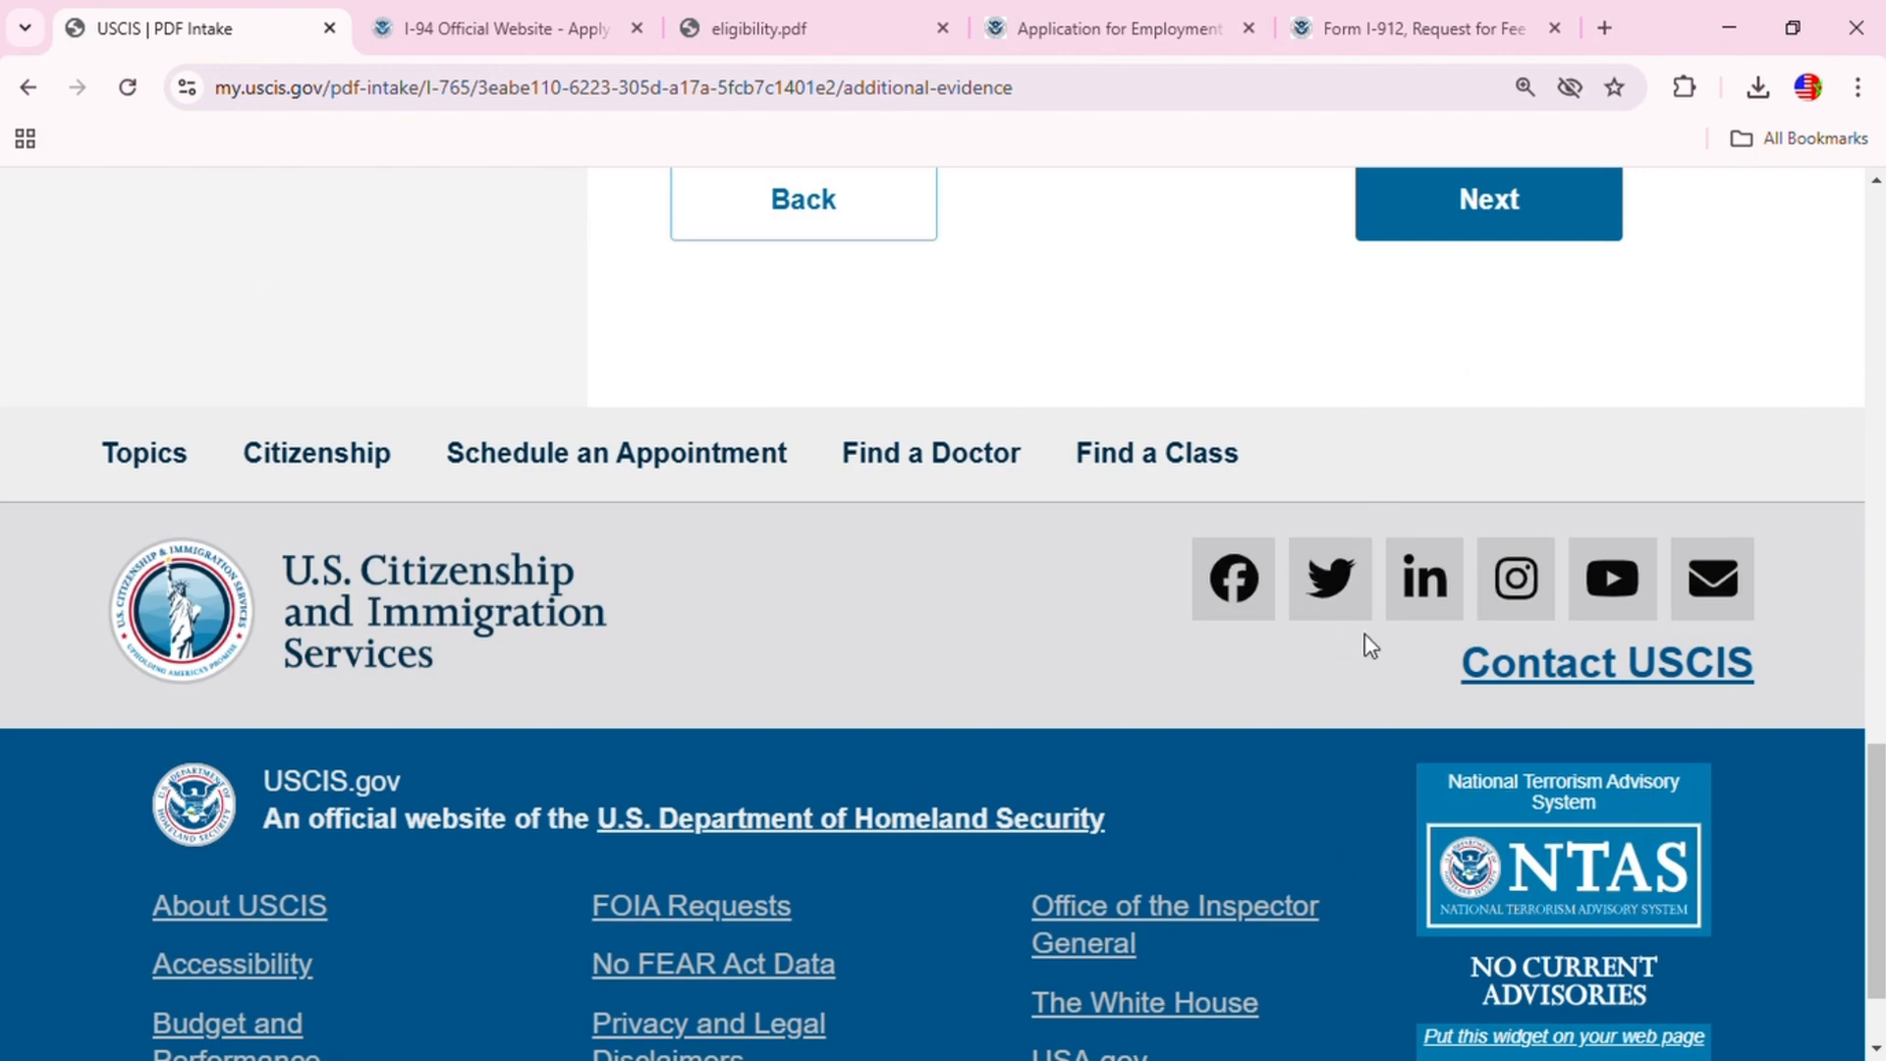
scroll(1369, 644, "up", 6)
left_click(1483, 889)
Step: Examine the Form I-797C alert on the review page, along with the filing fee, refund policy and option to continue
scroll(1124, 770, "down", 7)
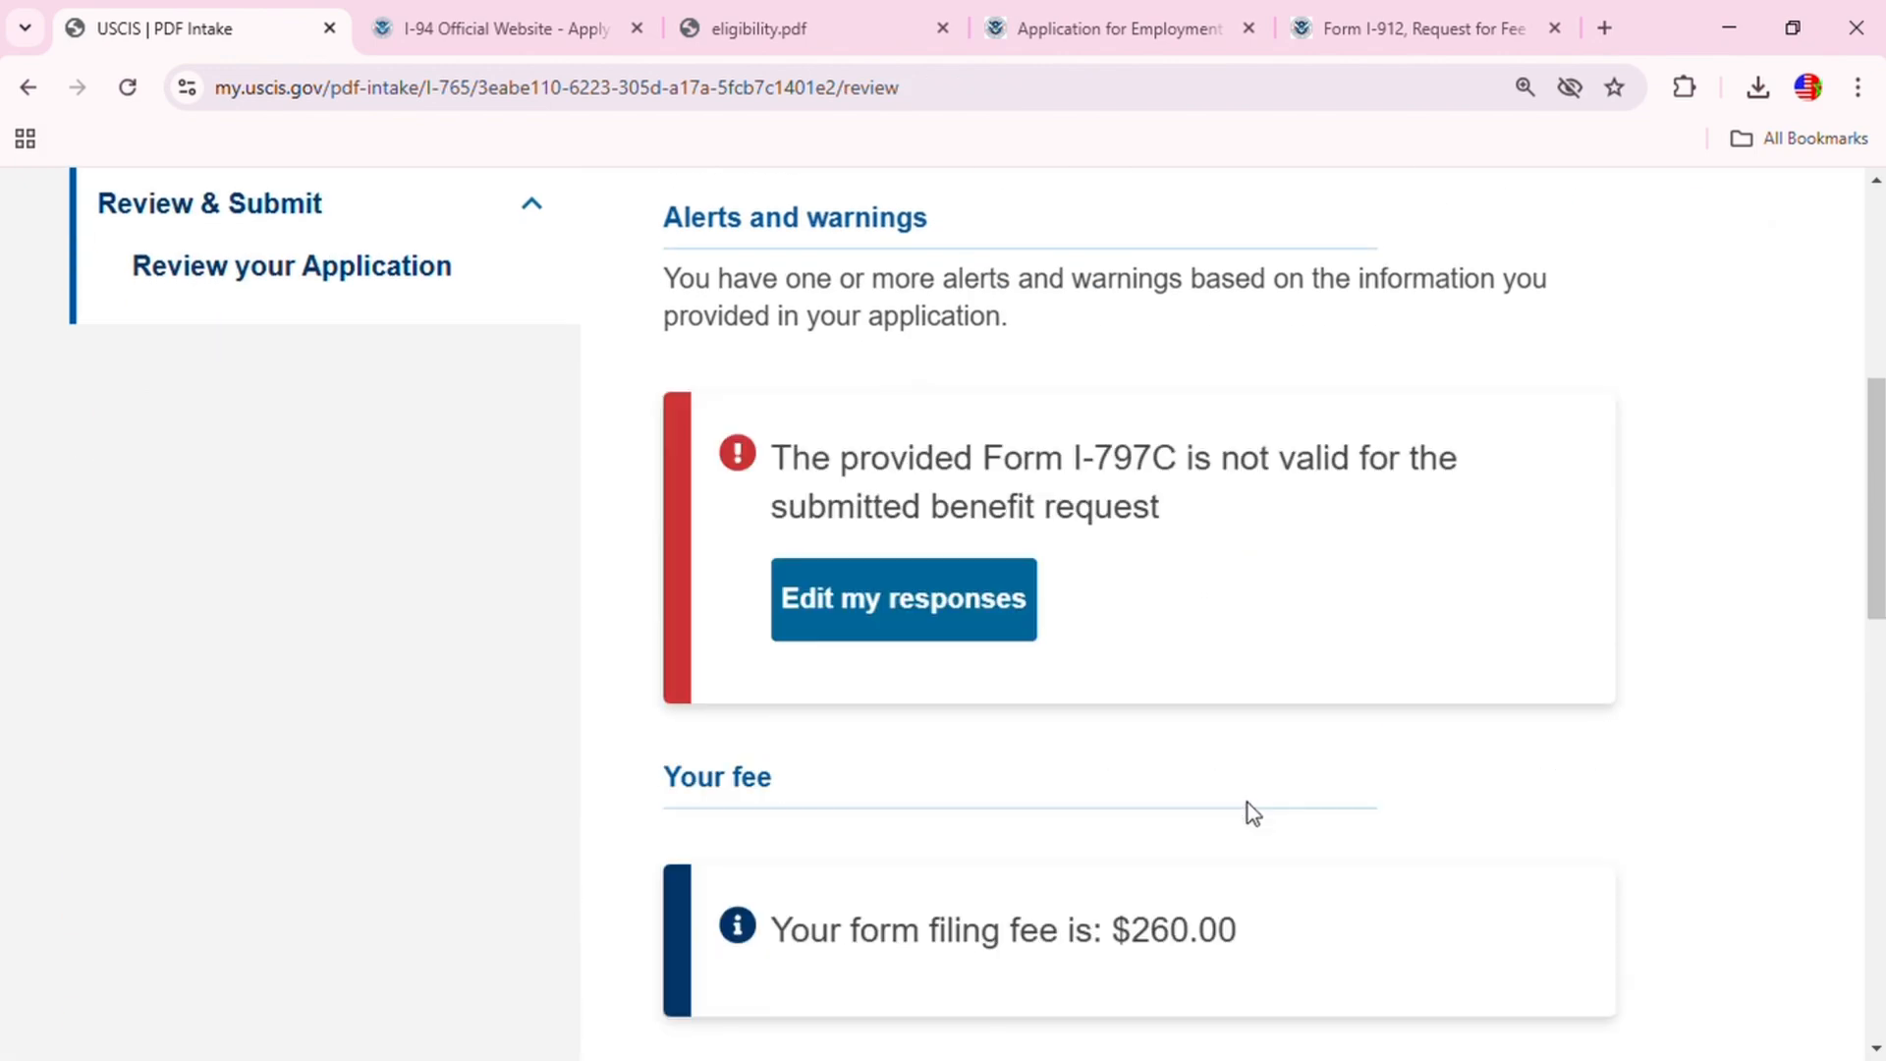
scroll(1170, 783, "up", 4)
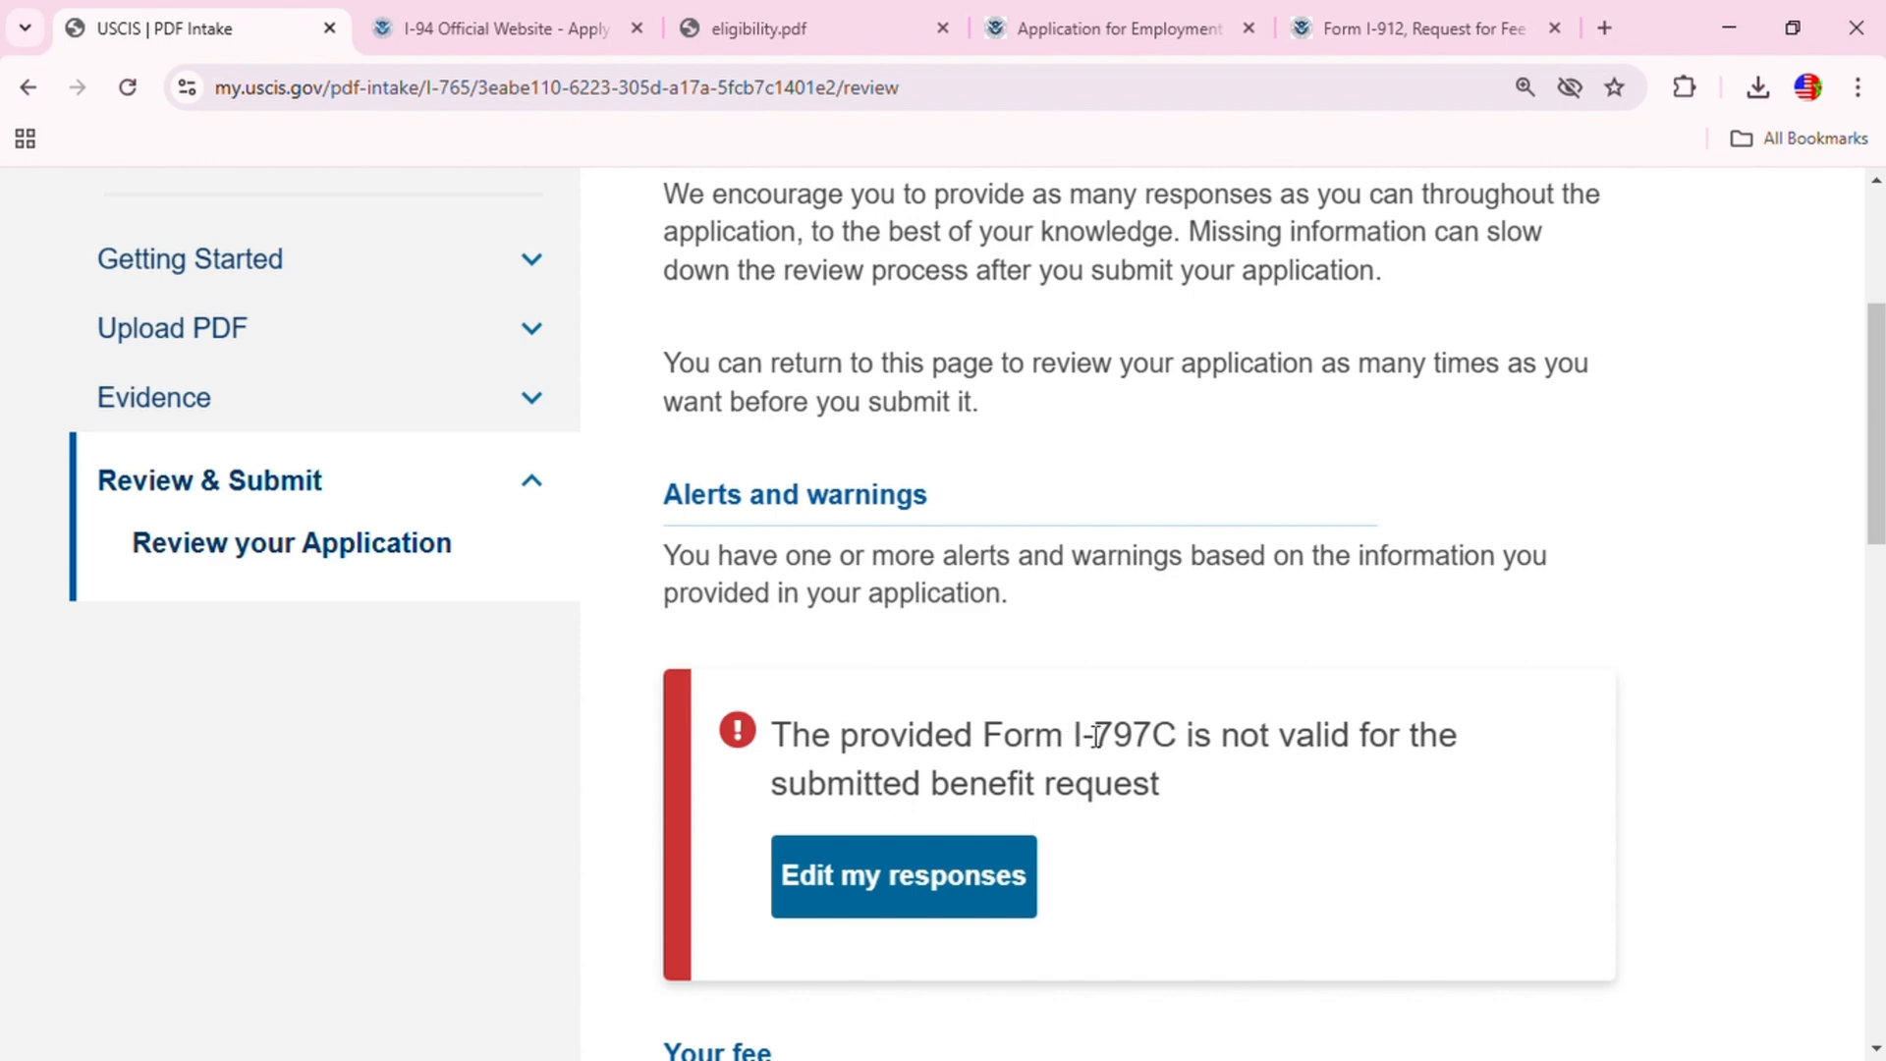
scroll(1090, 743, "down", 5)
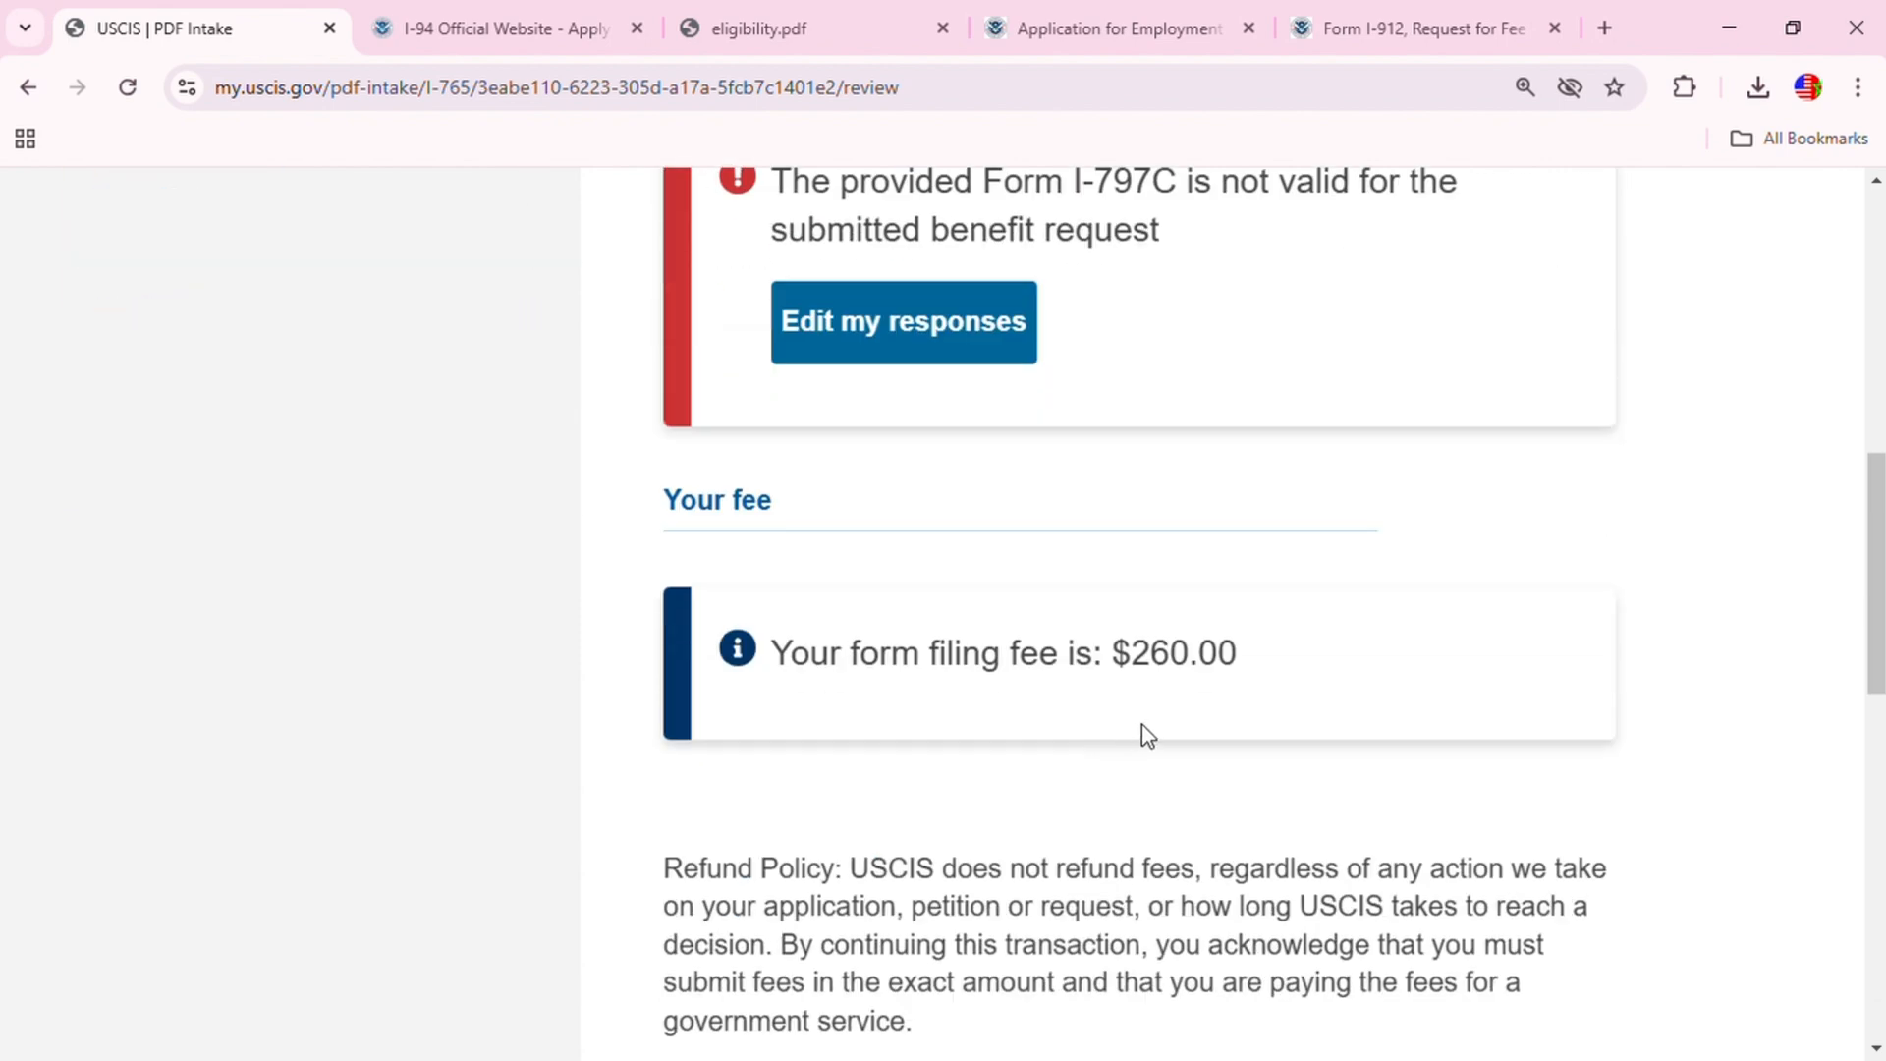
scroll(1306, 770, "down", 4)
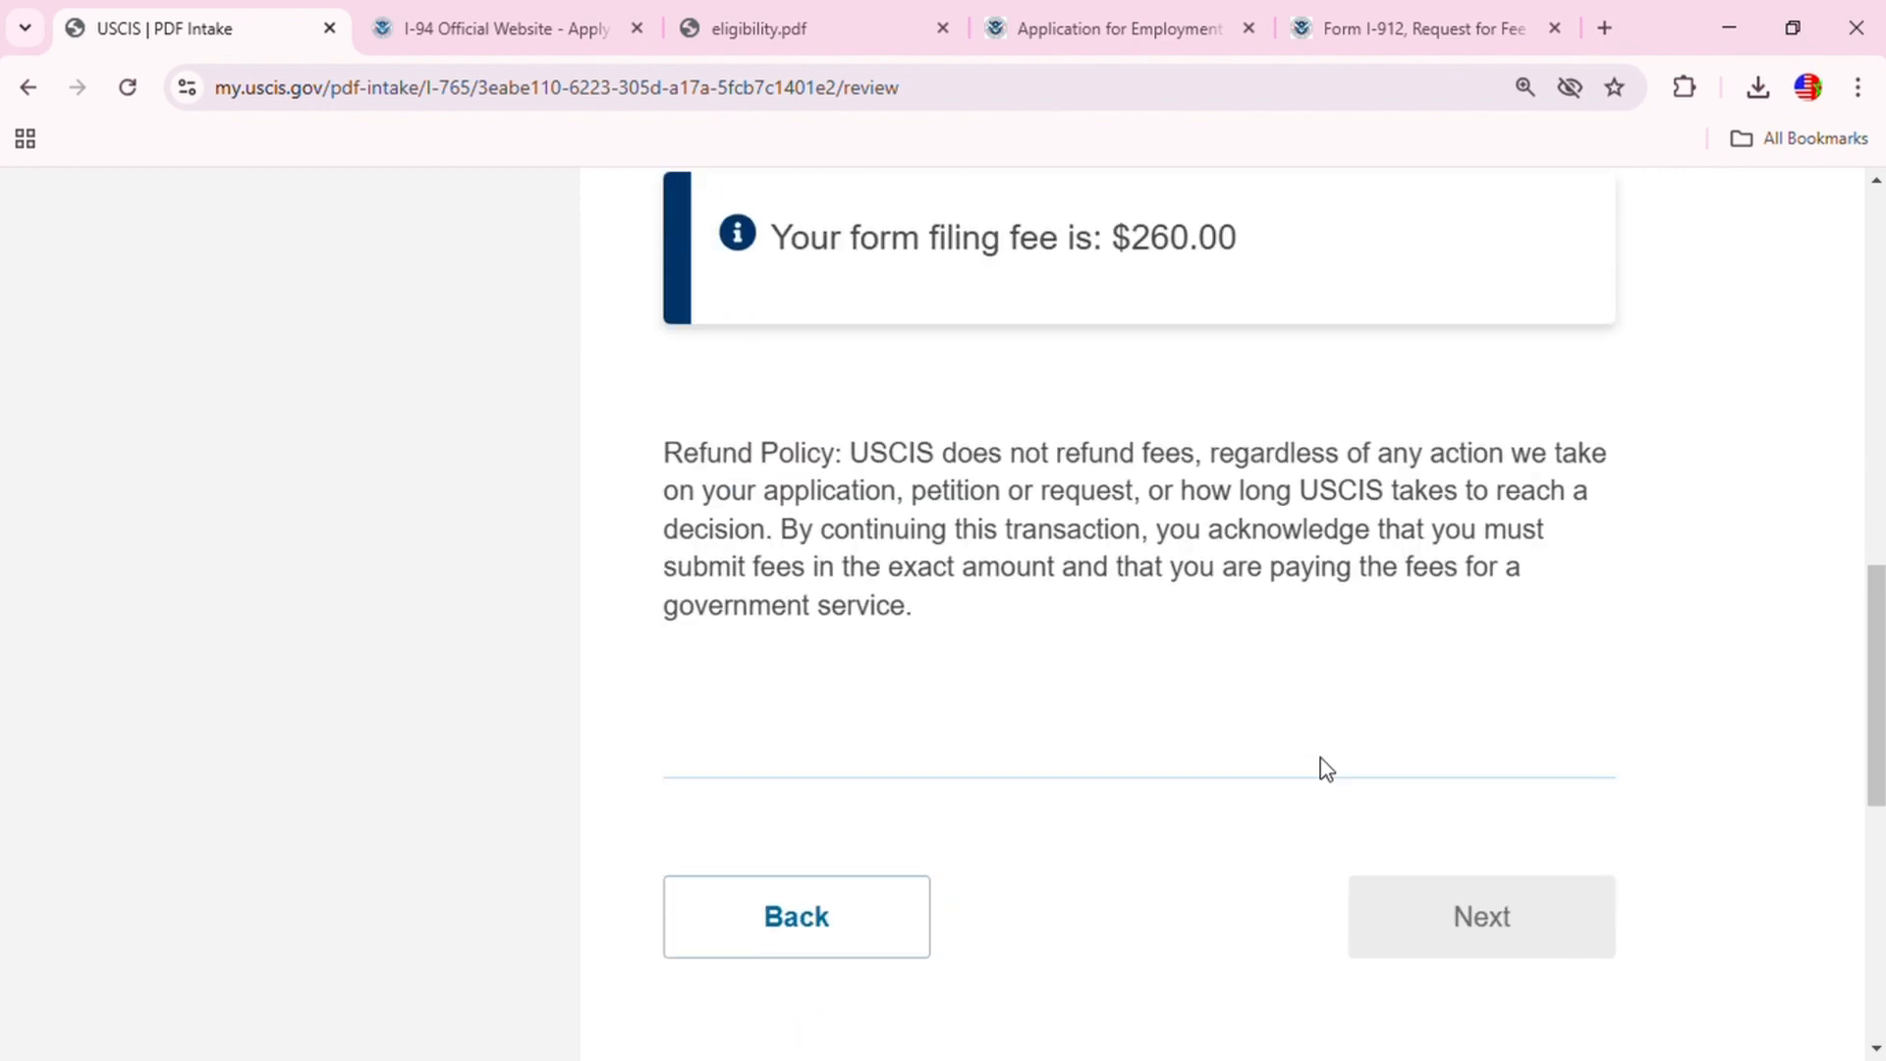
scroll(1179, 798, "up", 5)
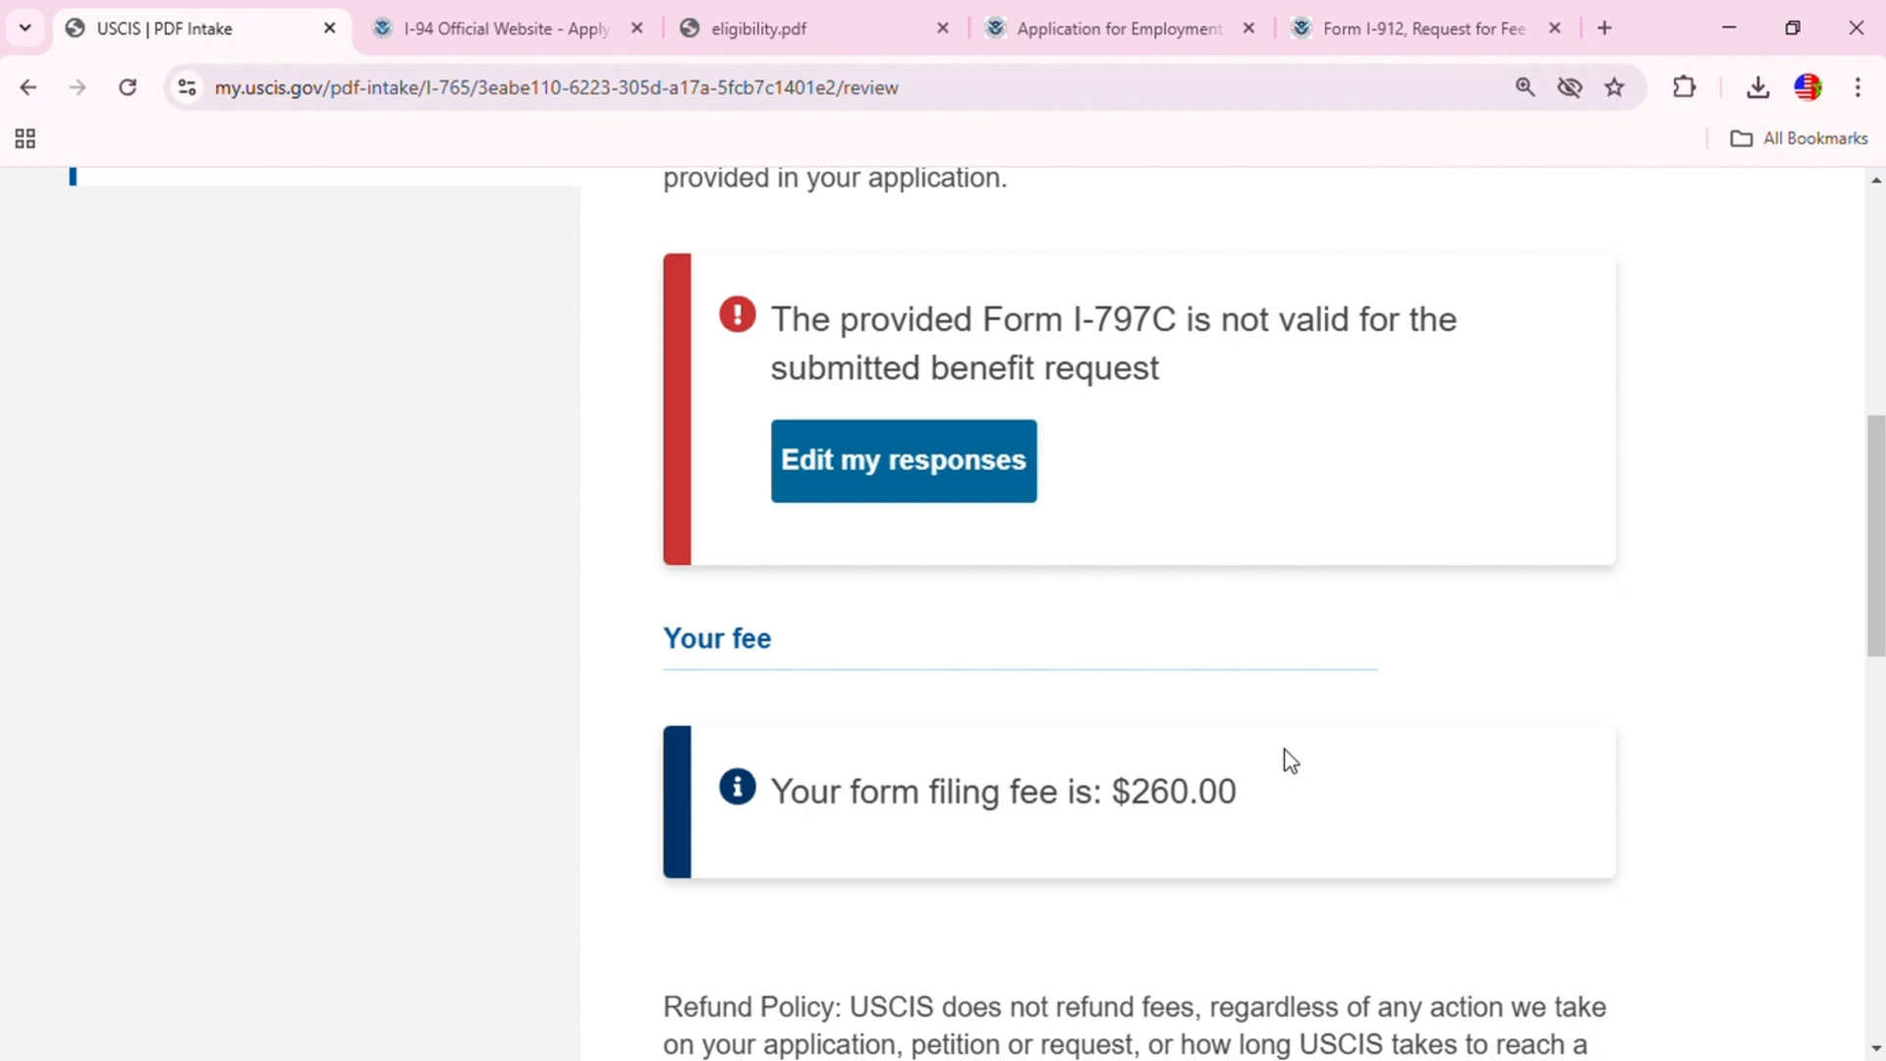
scroll(1290, 761, "down", 4)
scroll(1376, 855, "up", 5)
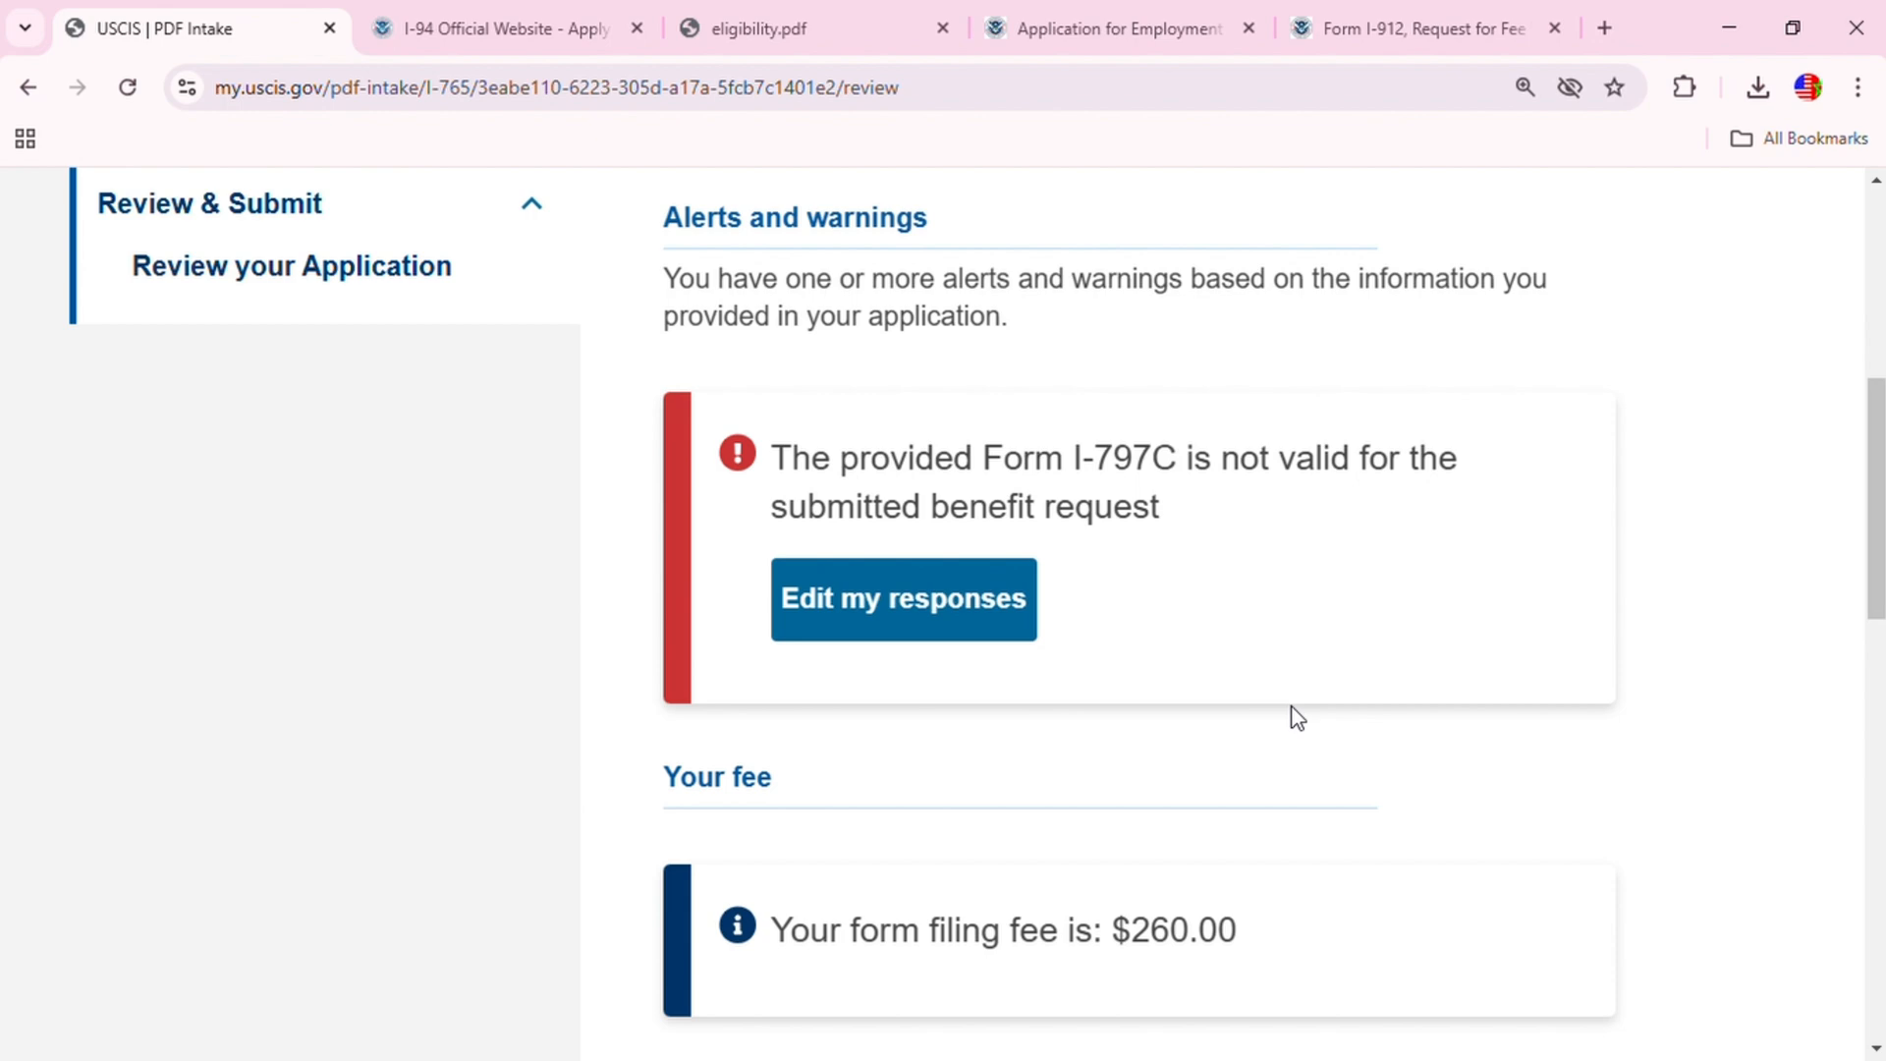
scroll(1296, 718, "down", 3)
scroll(1296, 717, "up", 4)
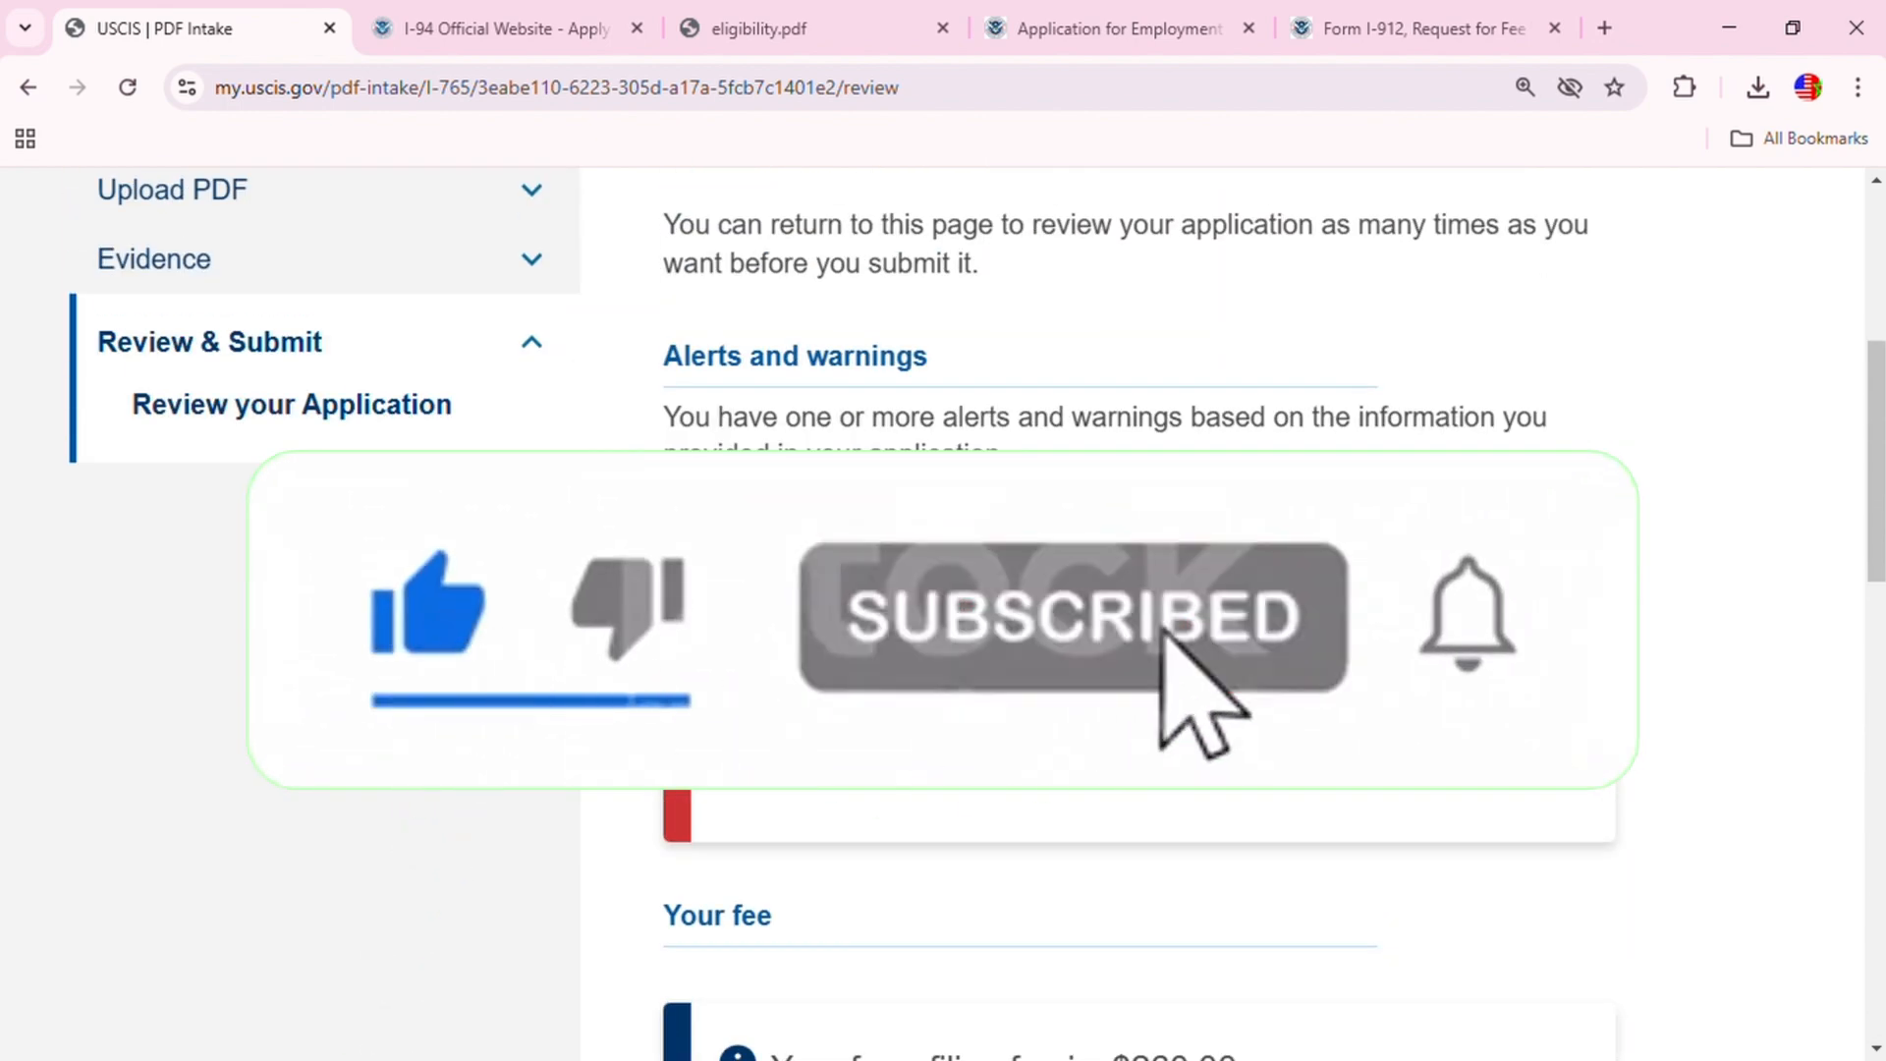
scroll(1296, 717, "up", 4)
scroll(1297, 717, "up", 2)
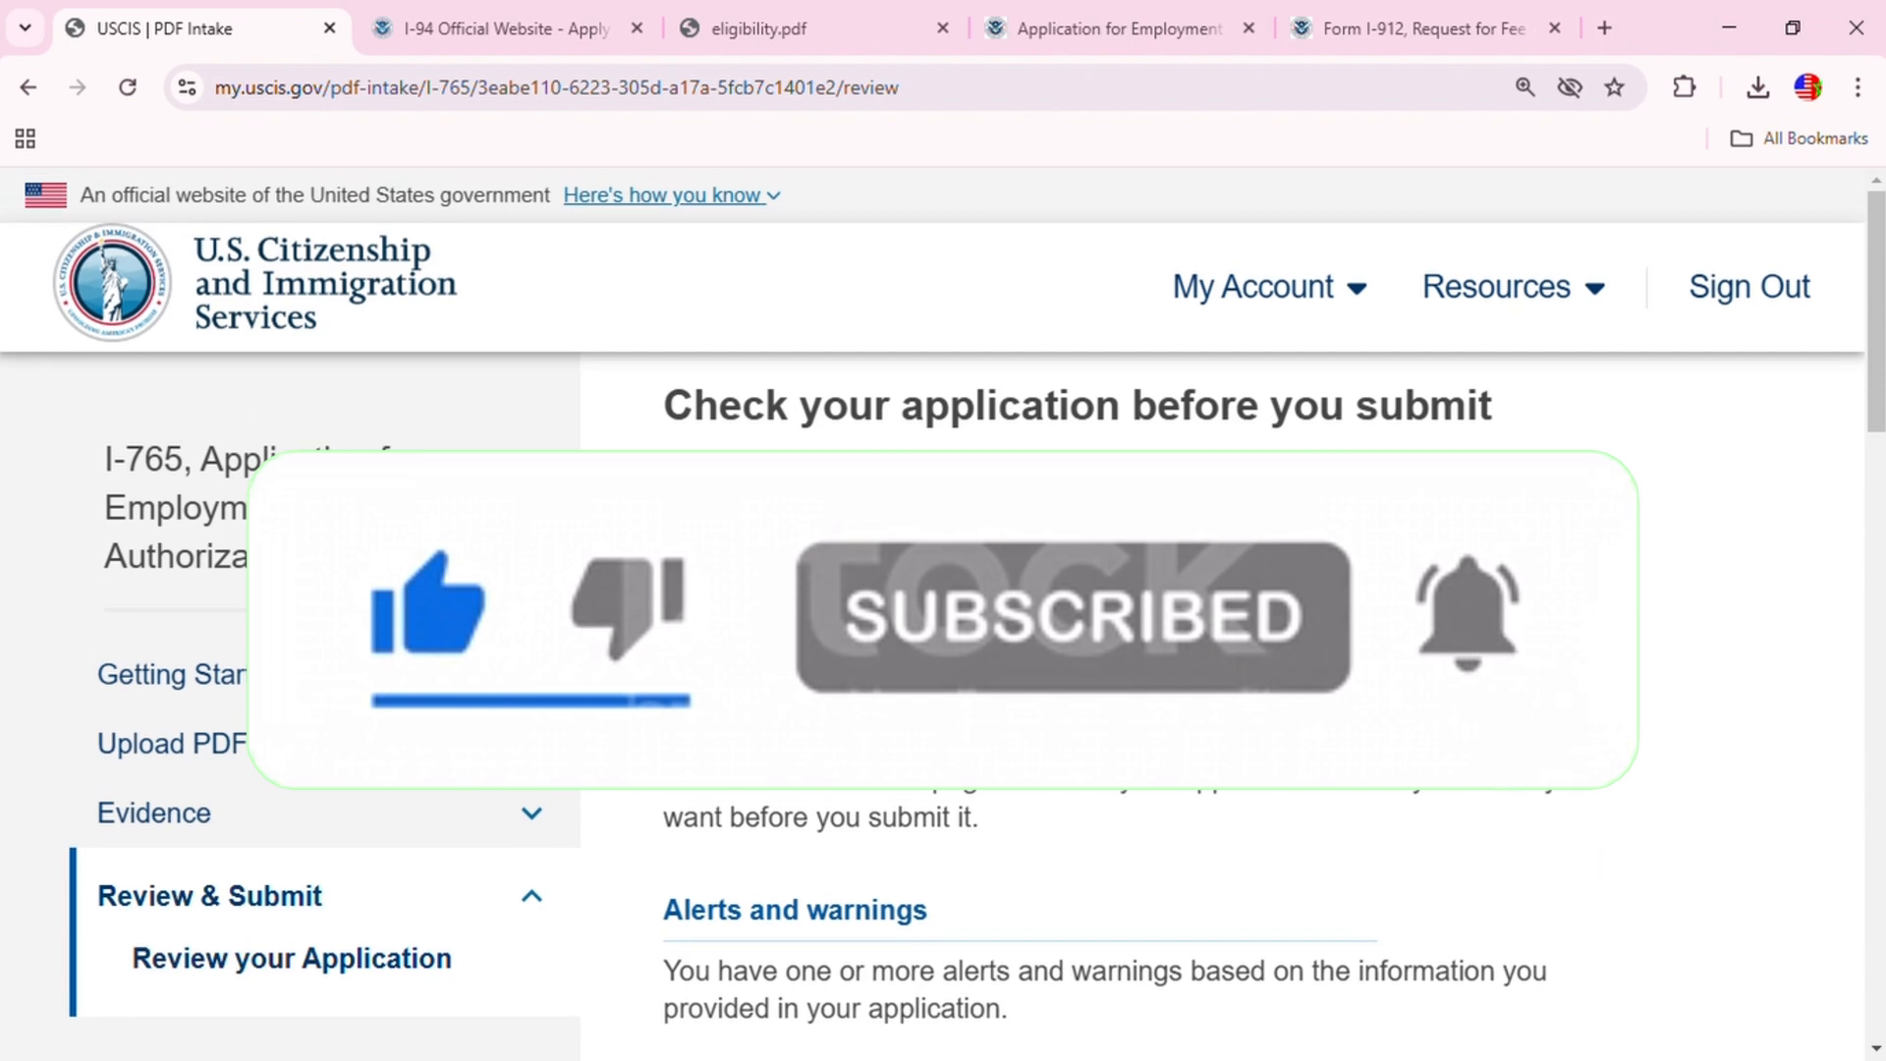